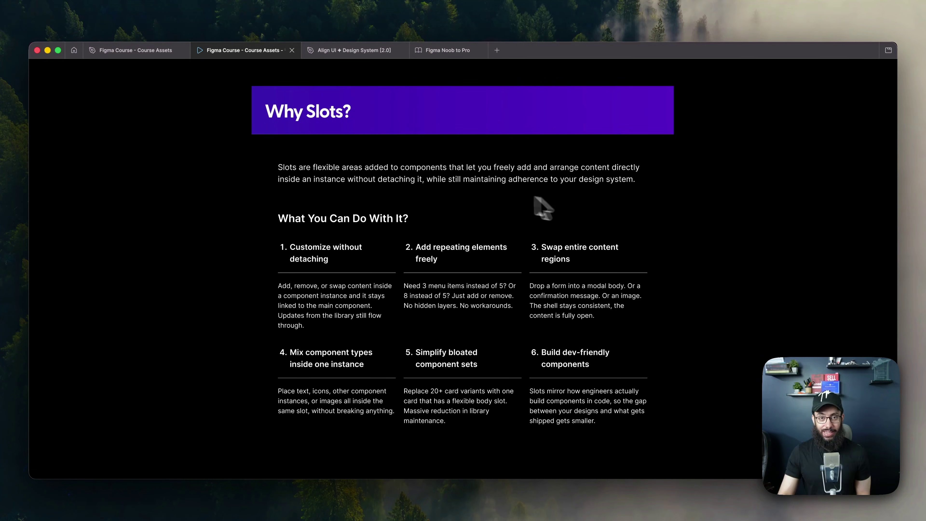
Step: Switch to the Align UI Design System file and select the schedule tabs instance under Example 1: Basic
{"action": "left_click", "coordinate": [357, 51]}
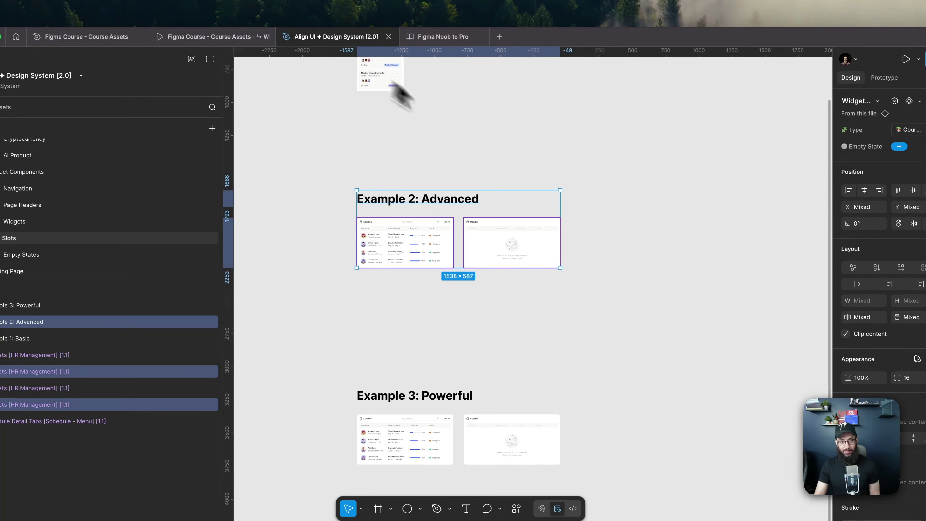
{"action": "scroll", "coordinate": [529, 197], "scroll_direction": "up", "scroll_amount": 5}
{"action": "left_click", "coordinate": [467, 210]}
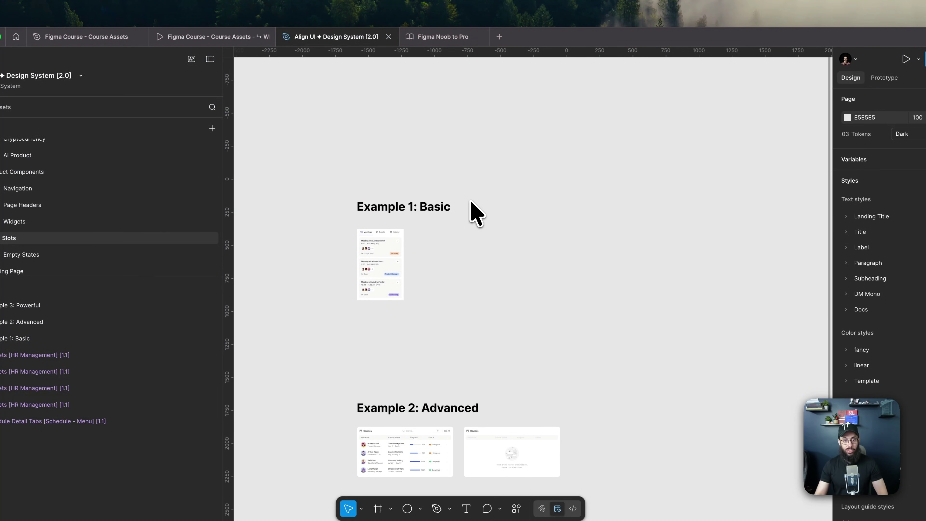
{"action": "scroll", "coordinate": [456, 226], "scroll_direction": "up", "scroll_amount": 5}
{"action": "scroll", "coordinate": [437, 275], "scroll_direction": "up", "scroll_amount": 2}
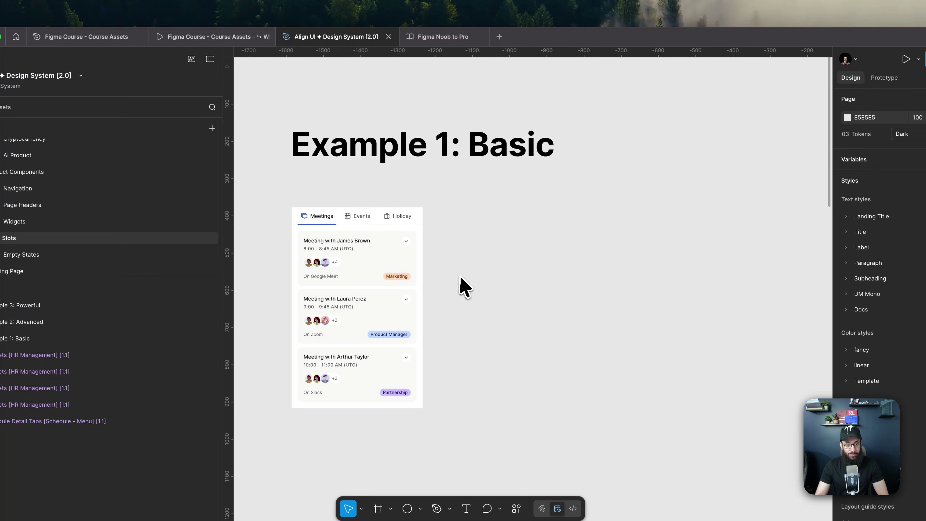
{"action": "left_click", "coordinate": [362, 257]}
{"action": "scroll", "coordinate": [401, 263], "scroll_direction": "left", "scroll_amount": 4}
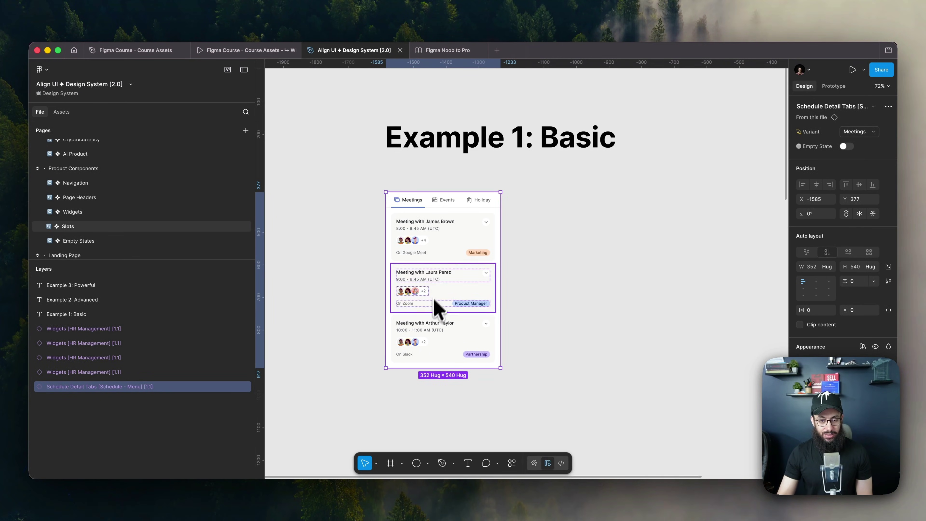
{"action": "scroll", "coordinate": [434, 310], "scroll_direction": "up", "scroll_amount": 2}
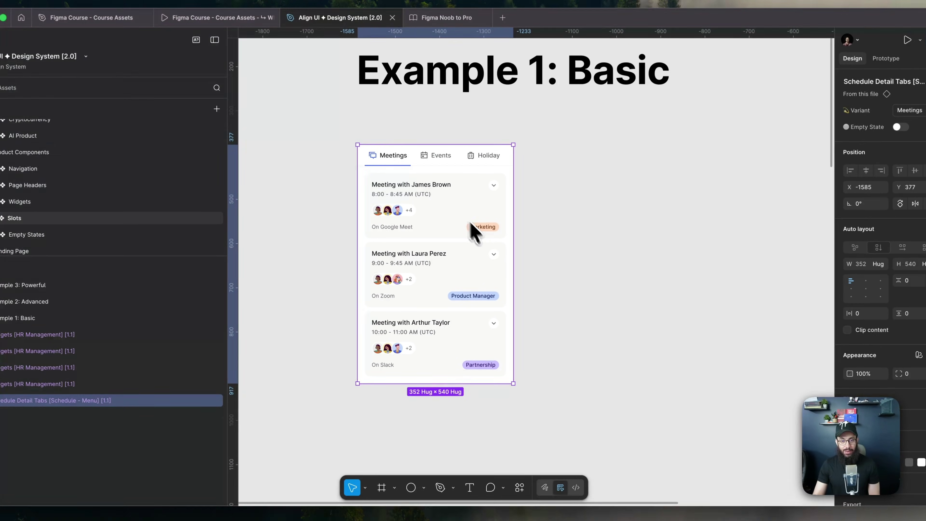
Step: Examine the three meeting cards nested inside the schedule tabs instance one by one
{"action": "double_click", "coordinate": [462, 225]}
{"action": "double_click", "coordinate": [462, 226]}
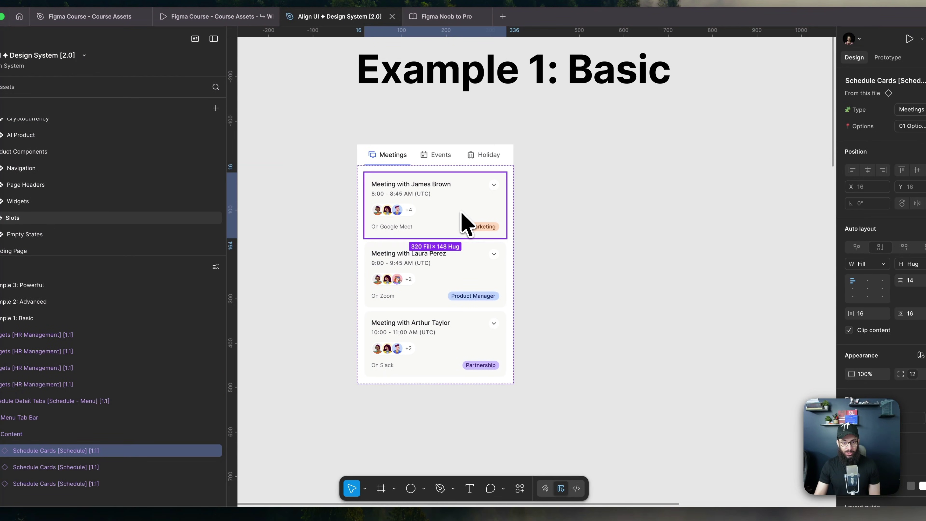
{"action": "left_click", "coordinate": [450, 299]}
{"action": "left_click", "coordinate": [434, 346]}
{"action": "left_click", "coordinate": [436, 306]}
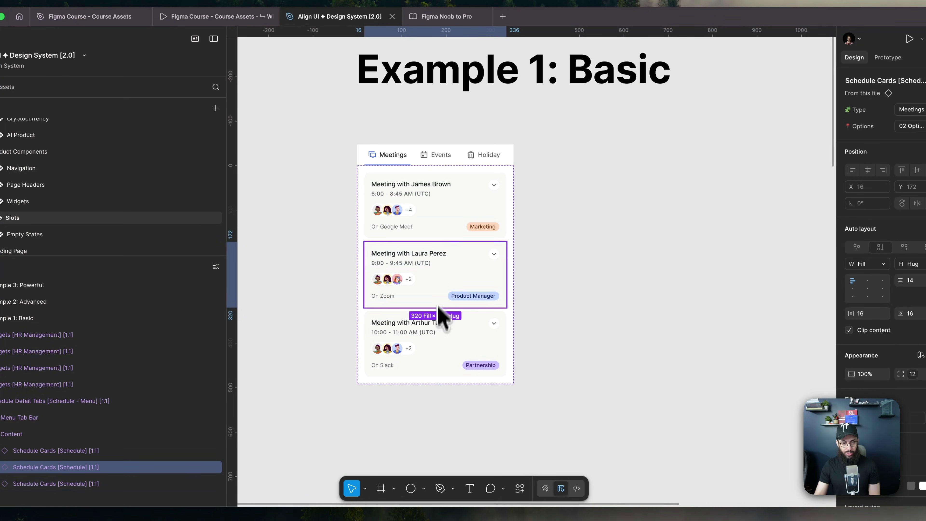
{"action": "left_click", "coordinate": [436, 333]}
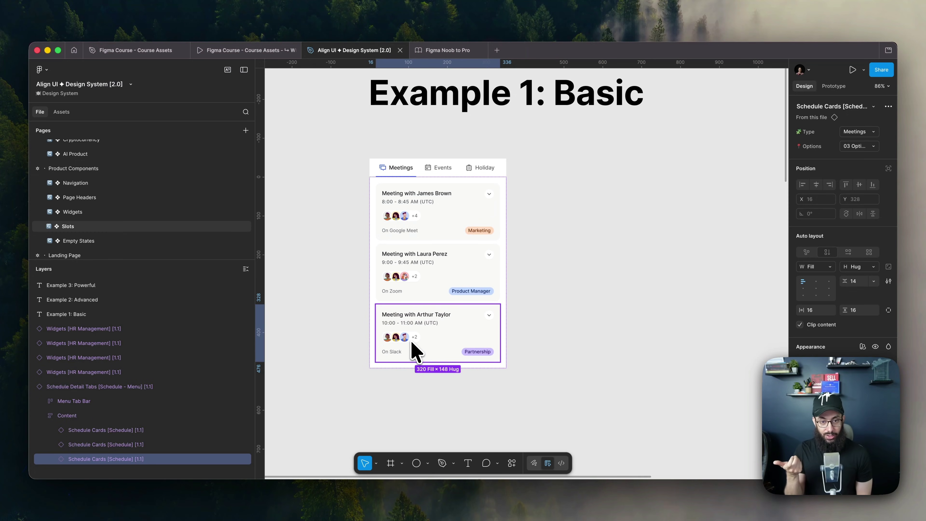
{"action": "left_click", "coordinate": [490, 259]}
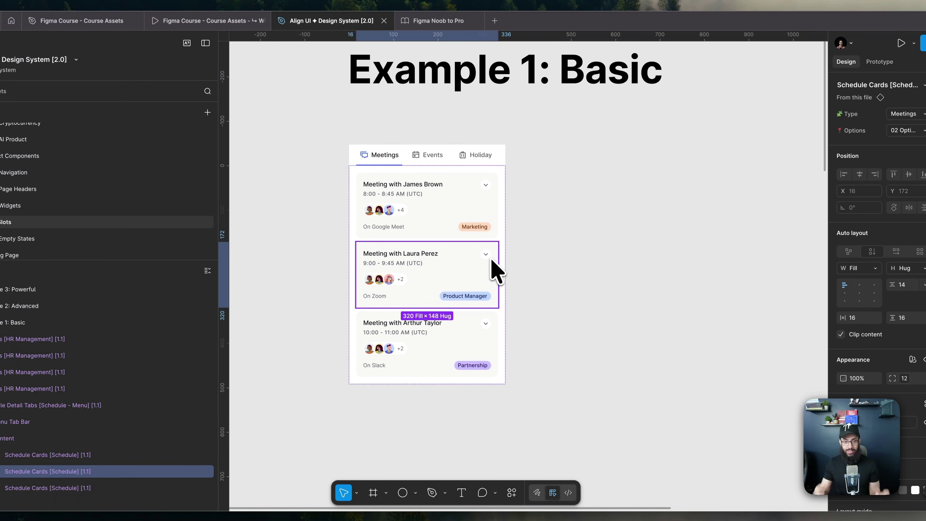
Step: Detach the Schedule Detail Tabs instance from its main component
{"action": "left_click", "coordinate": [525, 265]}
{"action": "left_click", "coordinate": [443, 259]}
{"action": "key", "text": "super+alt+b"}
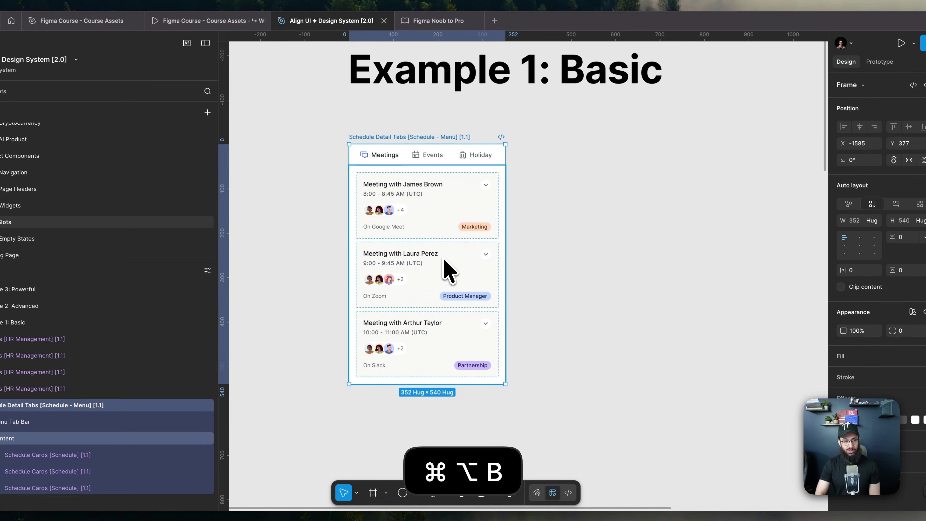
{"action": "key", "text": "super+r"}
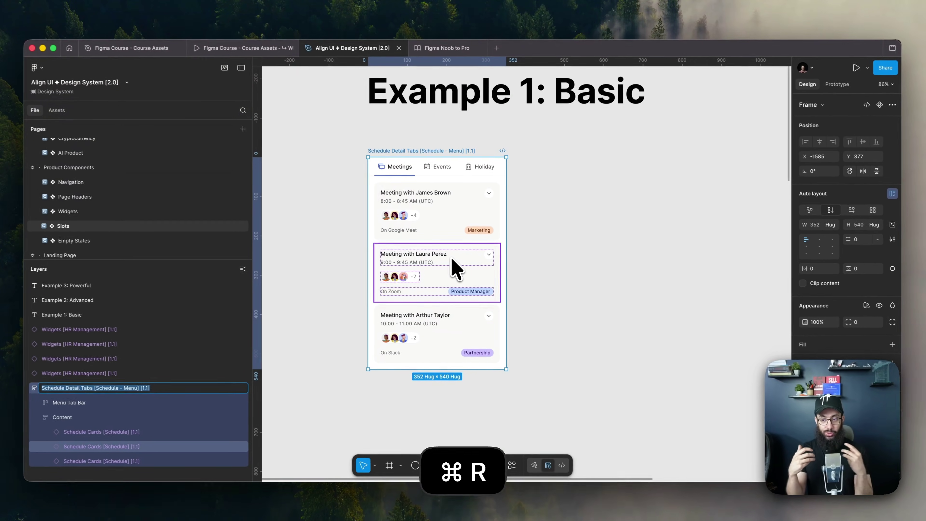
{"action": "key", "text": "Left"}
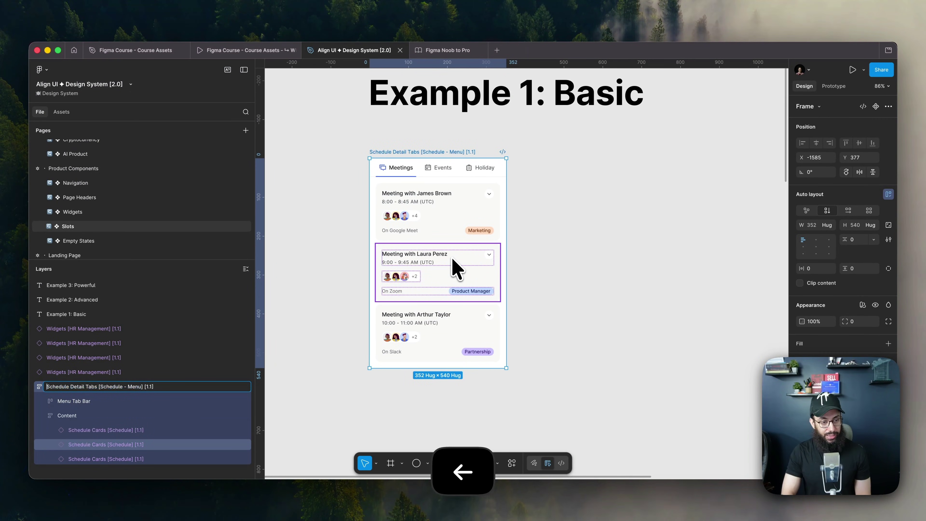
{"action": "key", "text": "alt+Right"}
{"action": "key", "text": "alt+Right"}
{"action": "key", "text": "alt+Right"}
{"action": "key", "text": "shift+alt+Right"}
{"action": "key", "text": "shift+alt+Right"}
{"action": "key", "text": "shift+alt+Right"}
{"action": "key", "text": "BackSpace"}
{"action": "type", "text": "- S"}
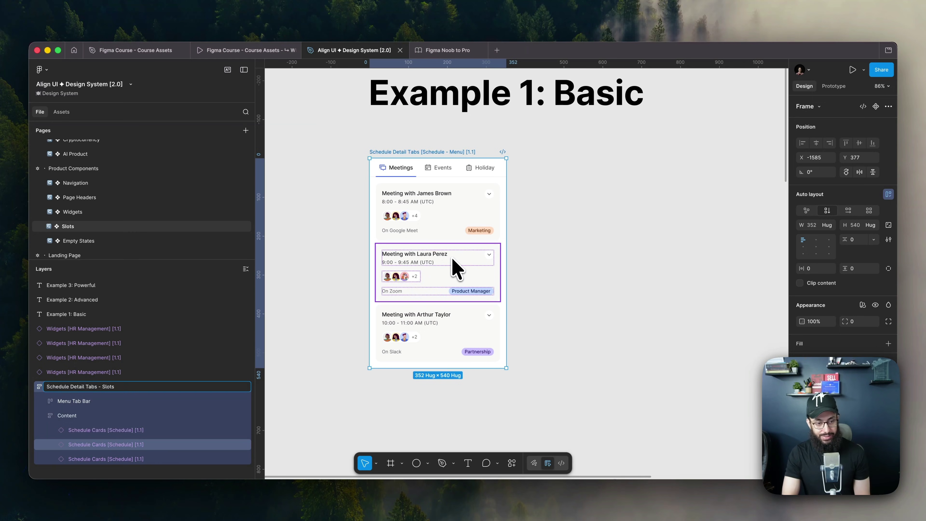
{"action": "key", "text": "super+alt+k"}
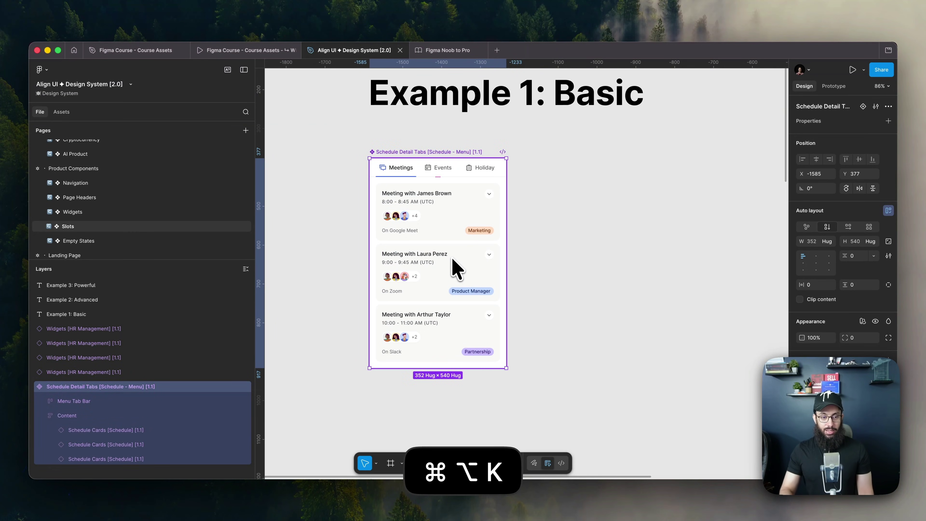
{"action": "key", "text": "super+z"}
Step: Rename the detached frame to "Schedule Detail Tabs Slots" and turn it into a main component
{"action": "key", "text": "super+r"}
{"action": "key", "text": "Right"}
{"action": "key", "text": "shift+alt+Left"}
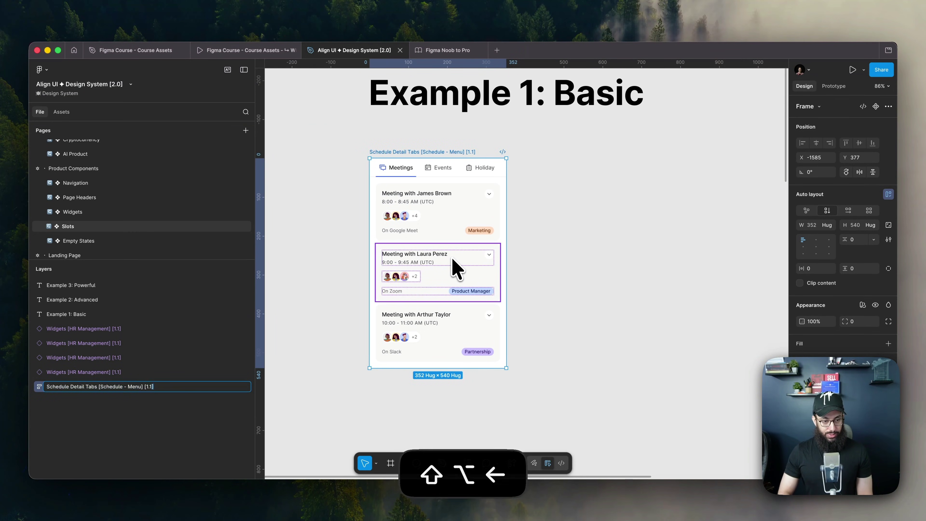
{"action": "key", "text": "shift+alt+Left"}
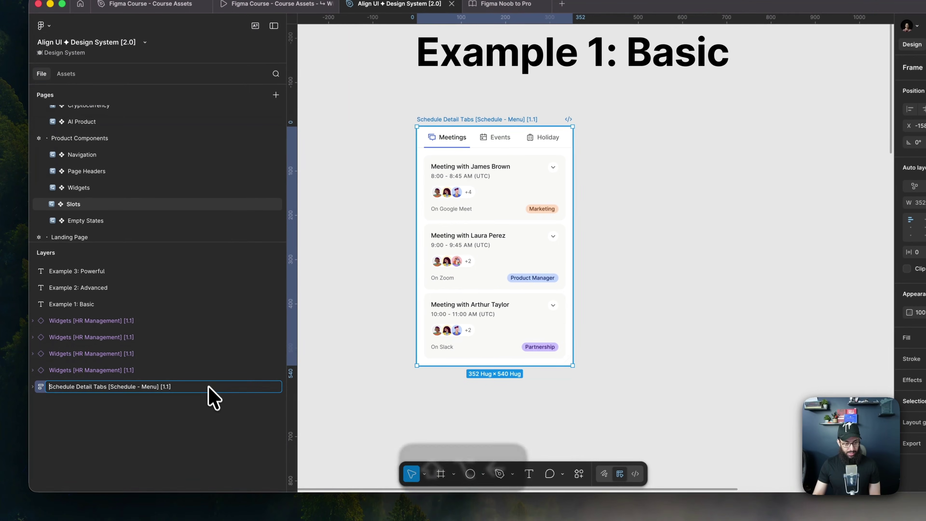
{"action": "key", "text": "shift+alt+Left"}
{"action": "key", "text": "shift+alt+Left"}
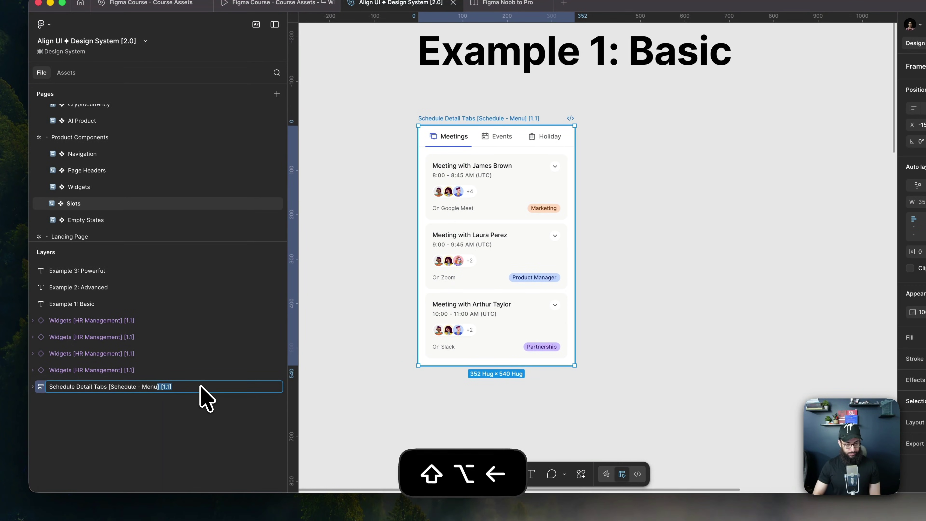
{"action": "key", "text": "shift+alt+Left"}
{"action": "key", "text": "shift+alt+Left"}
{"action": "type", "text": "Slots"}
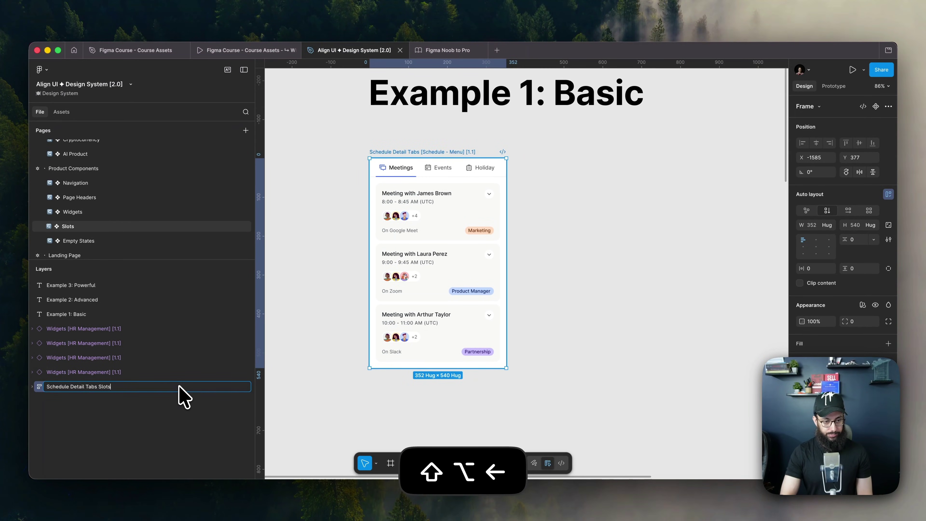
{"action": "key", "text": "Return"}
{"action": "key", "text": "super+alt+k"}
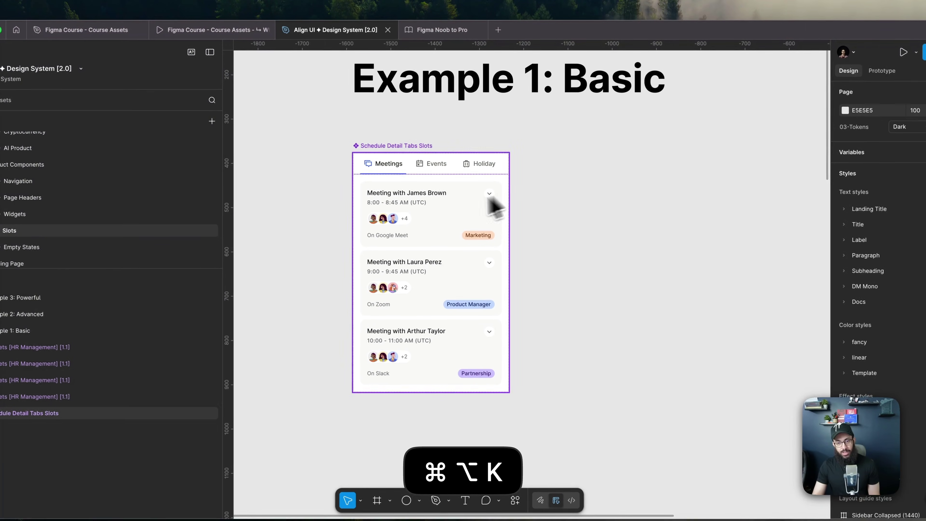
Step: Draw a frame about 136 × 123 above the meeting cards inside Content and make it fill the container's width
{"action": "left_click", "coordinate": [466, 211]}
{"action": "key", "text": "f"}
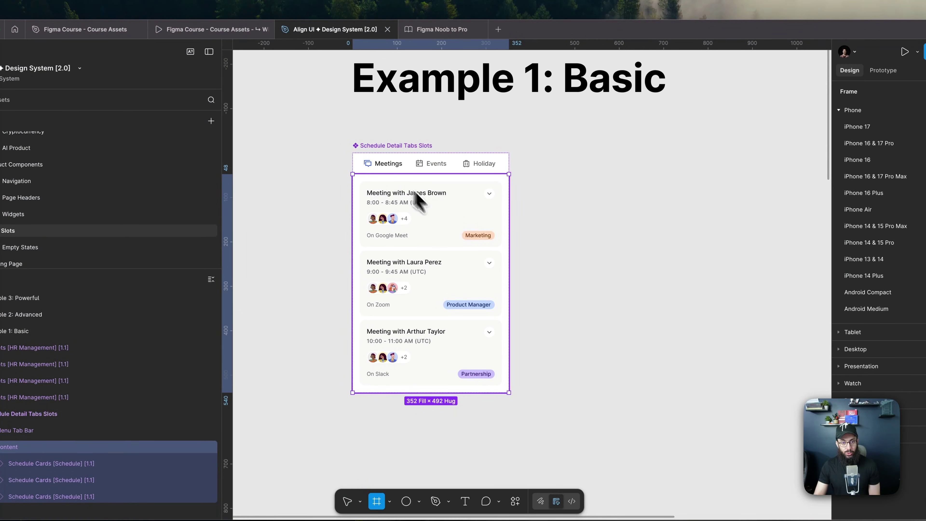
{"action": "left_click_drag", "start_coordinate": [392, 176], "coordinate": [456, 234]}
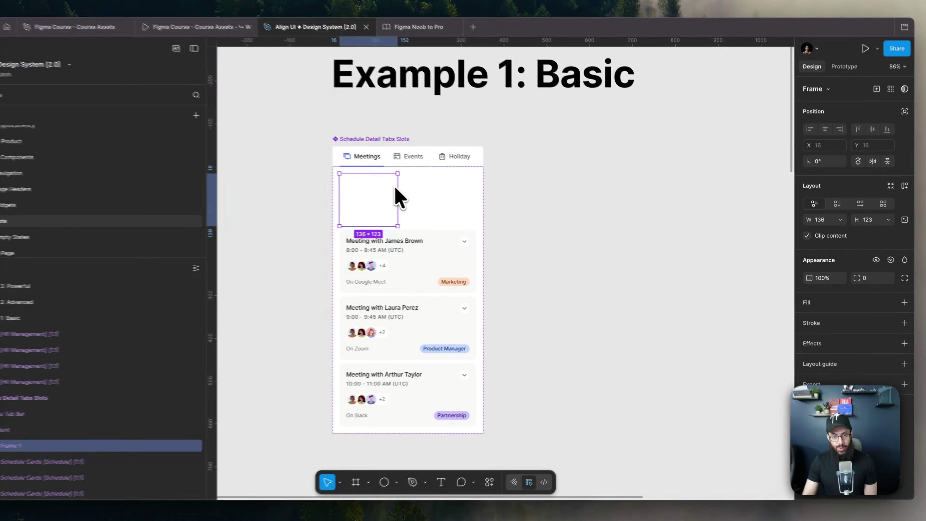
{"action": "double_click", "coordinate": [428, 200]}
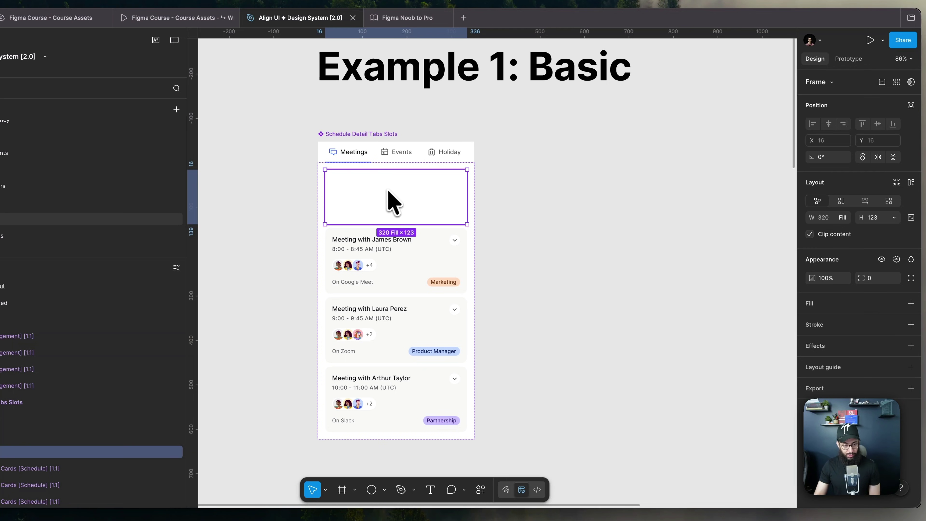
Step: Convert the empty frame above the meeting cards to a slot
{"action": "right_click", "coordinate": [385, 199]}
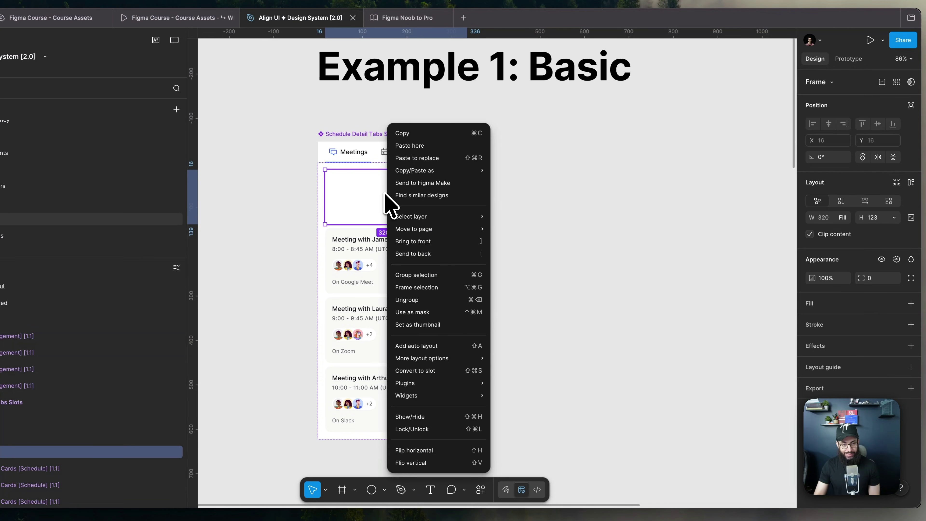
{"action": "key", "text": "Escape"}
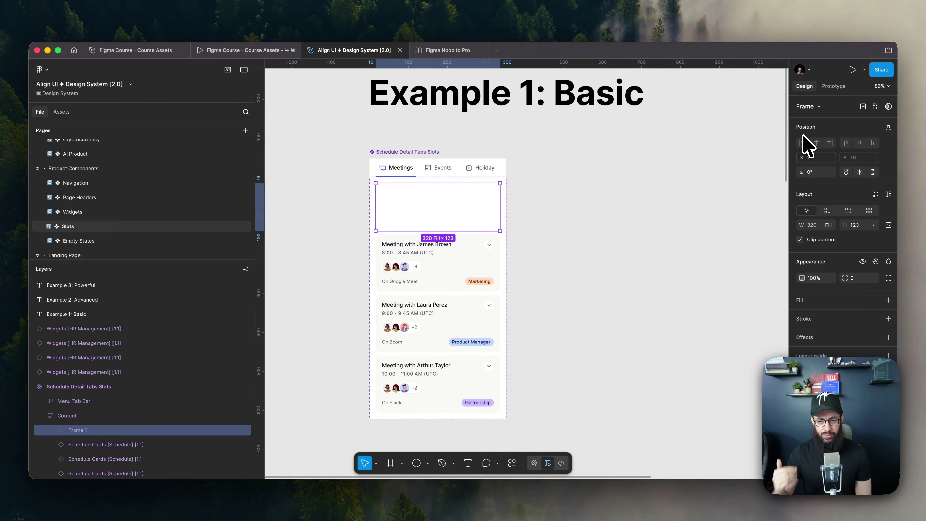
{"action": "key", "text": "super+shift+s"}
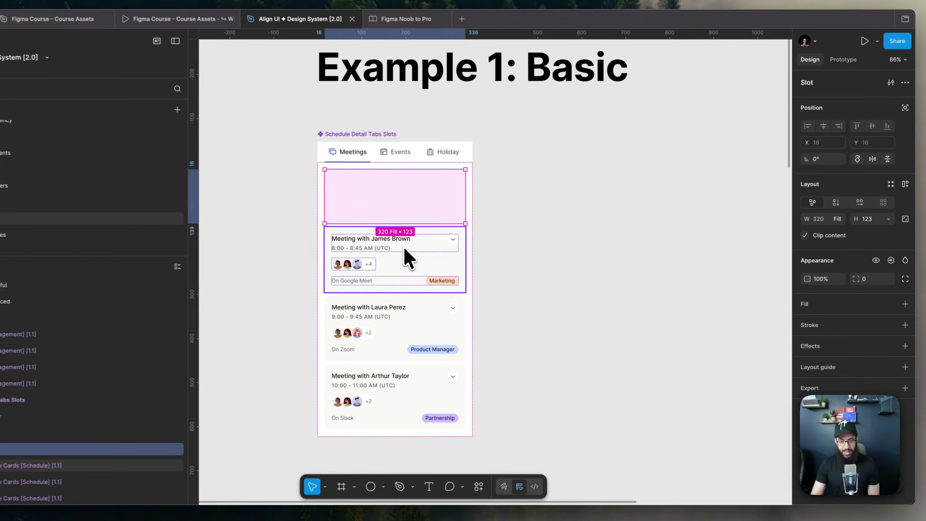
Step: Cut all three meeting cards out of the component's Content container
{"action": "left_click", "coordinate": [452, 260]}
{"action": "left_click", "coordinate": [443, 348], "text": "shift"}
{"action": "left_click", "coordinate": [403, 383], "text": "shift"}
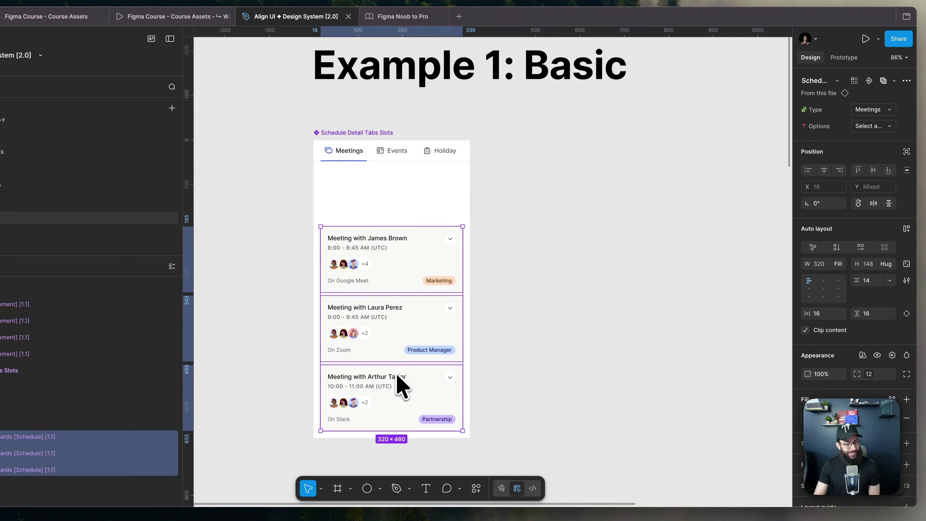
{"action": "key", "text": "super+x"}
Step: Give the slot a vertical auto layout with 0 padding and a gap of 16
{"action": "left_click", "coordinate": [392, 202]}
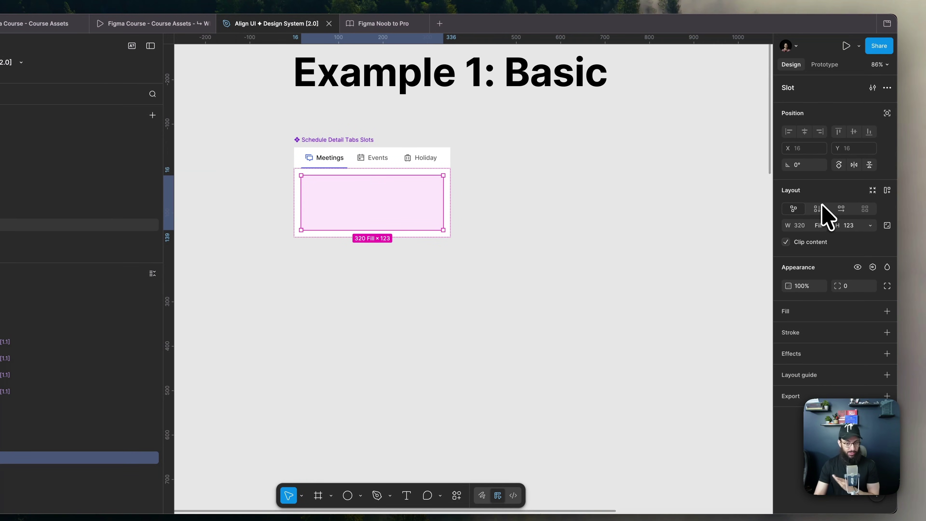
{"action": "left_click", "coordinate": [818, 210]}
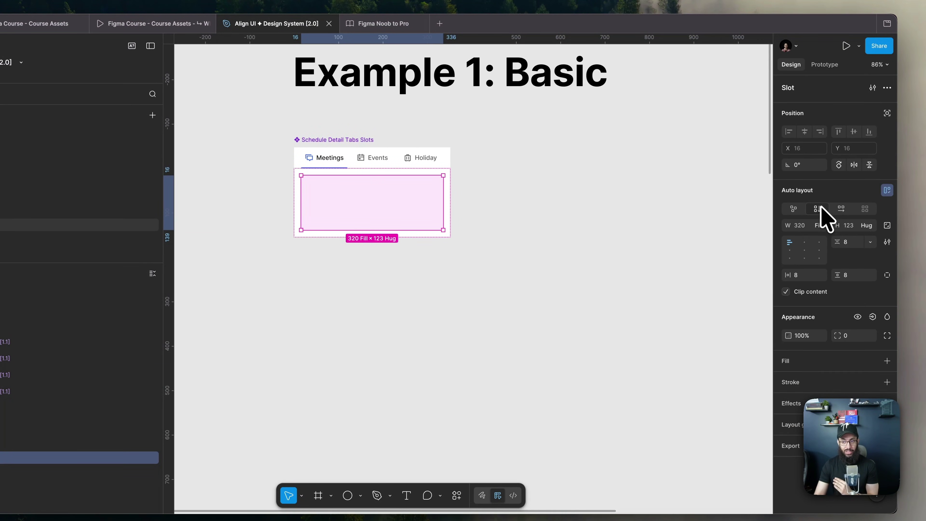
{"action": "left_click", "coordinate": [804, 275]}
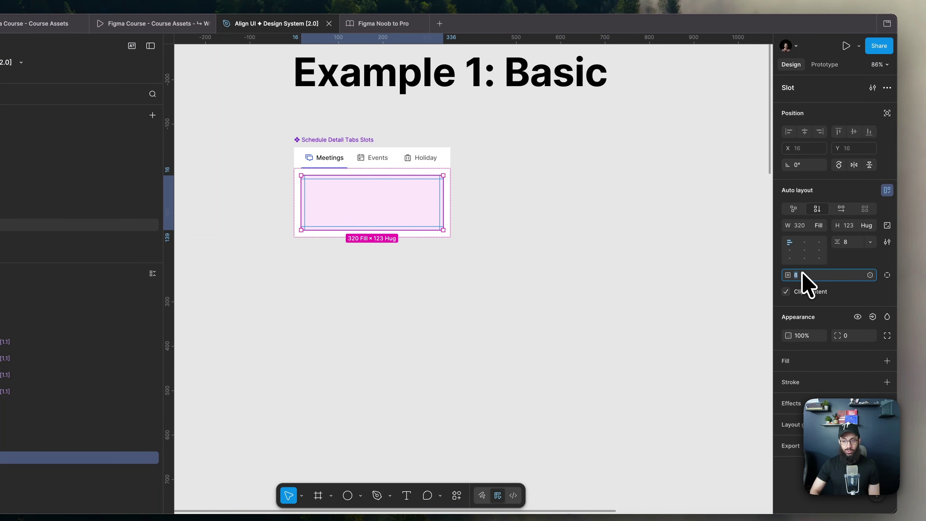
{"action": "type", "text": "0"}
{"action": "key", "text": "Return"}
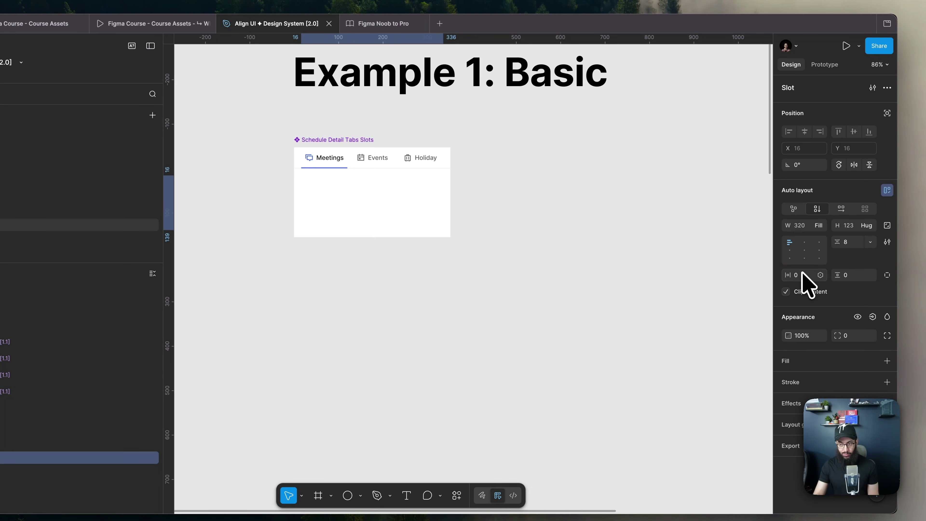
{"action": "left_click", "coordinate": [846, 242]}
{"action": "type", "text": "16"}
{"action": "key", "text": "Return"}
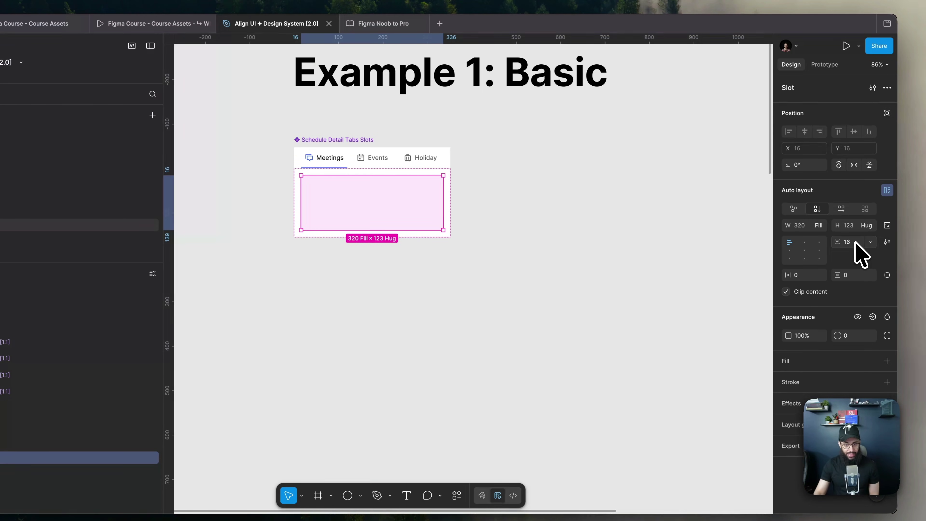
Step: Place an instance of the Schedule Detail Tabs Slots component beside the original by duplicating it
{"action": "left_click", "coordinate": [625, 242]}
{"action": "left_click", "coordinate": [396, 188]}
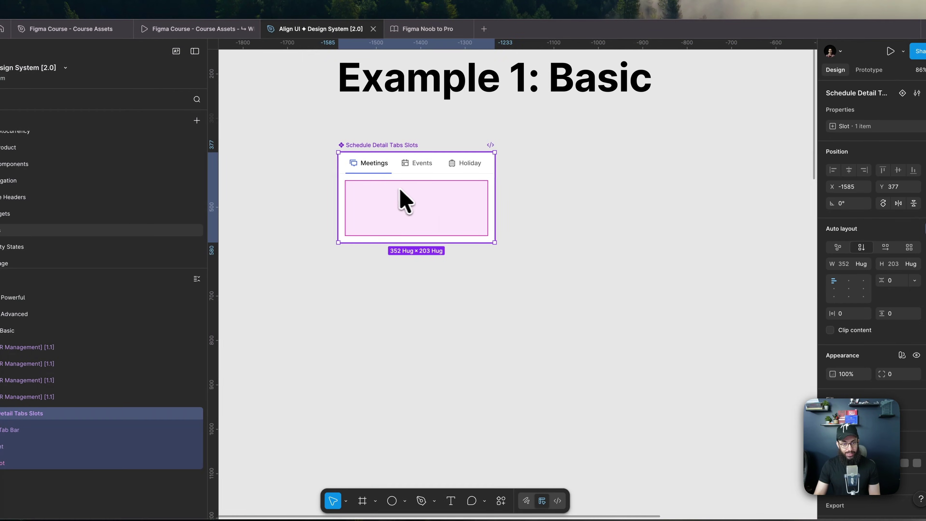
{"action": "left_click_drag", "start_coordinate": [405, 200], "coordinate": [573, 201]}
Step: Insert a Checkbox Card instance from the components created in this file into the slot of the duplicated instance
{"action": "left_click", "coordinate": [573, 204]}
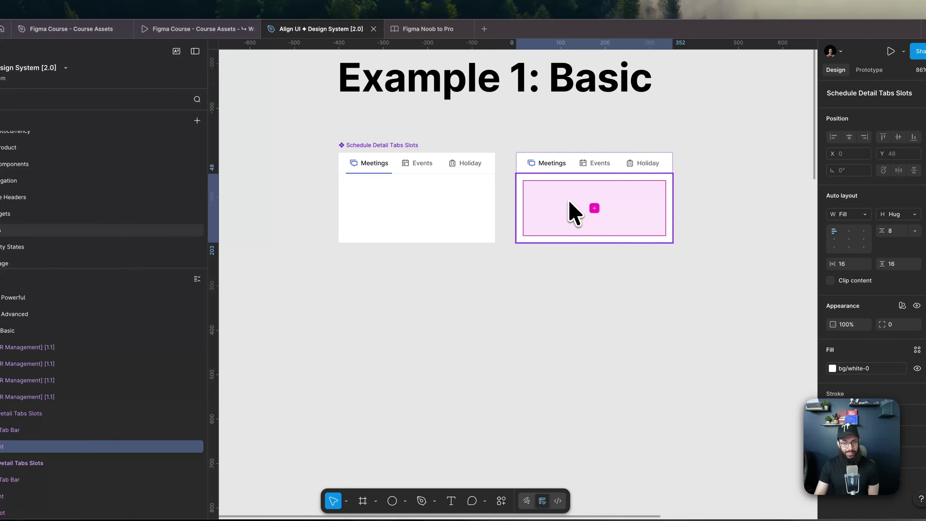
{"action": "left_click", "coordinate": [594, 208]}
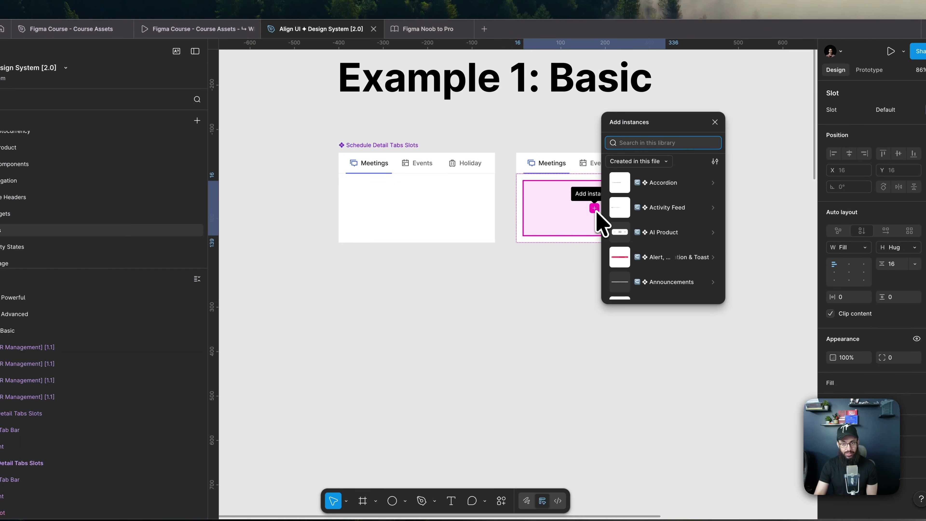
{"action": "scroll", "coordinate": [642, 243], "scroll_direction": "down", "scroll_amount": 5}
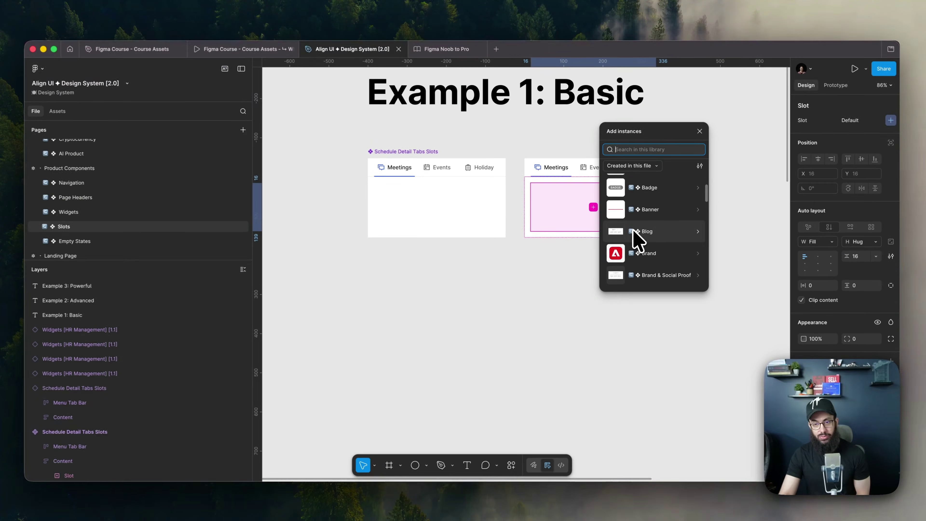
{"action": "scroll", "coordinate": [636, 239], "scroll_direction": "down", "scroll_amount": 5}
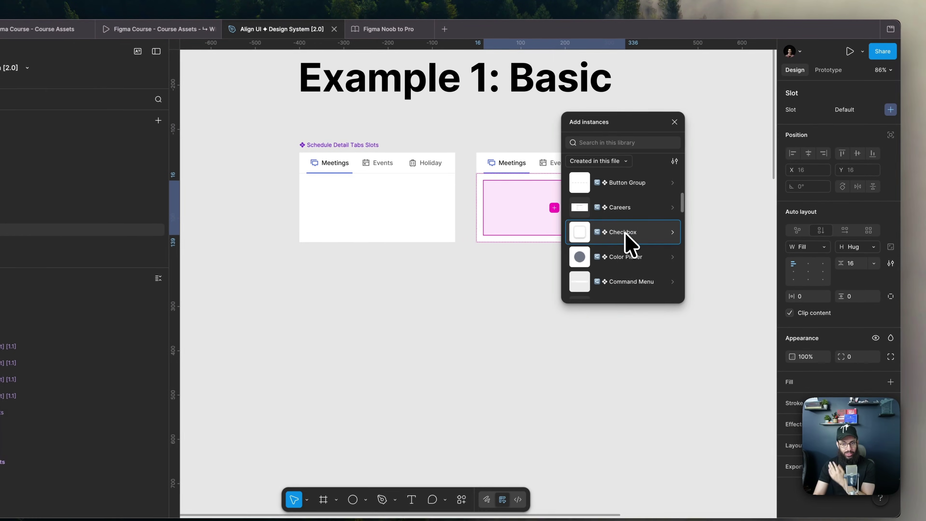
{"action": "left_click", "coordinate": [634, 230]}
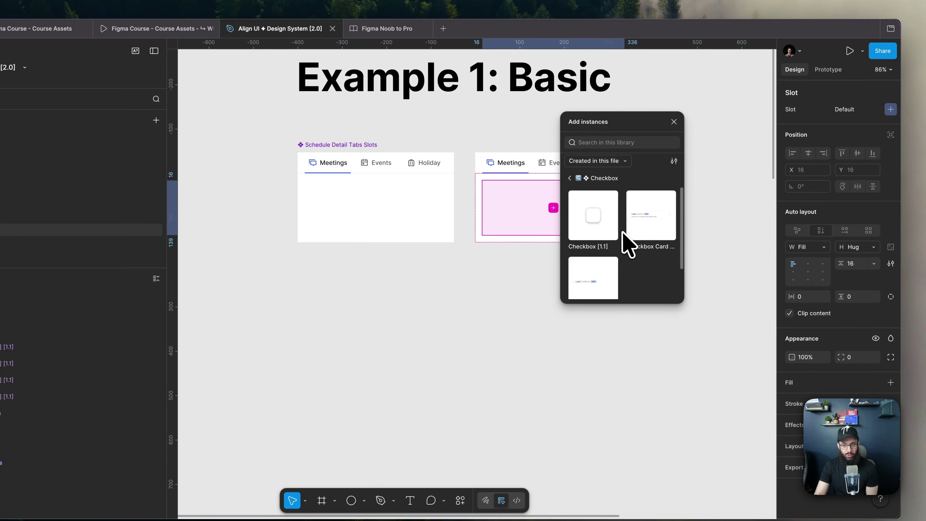
{"action": "left_click", "coordinate": [635, 234]}
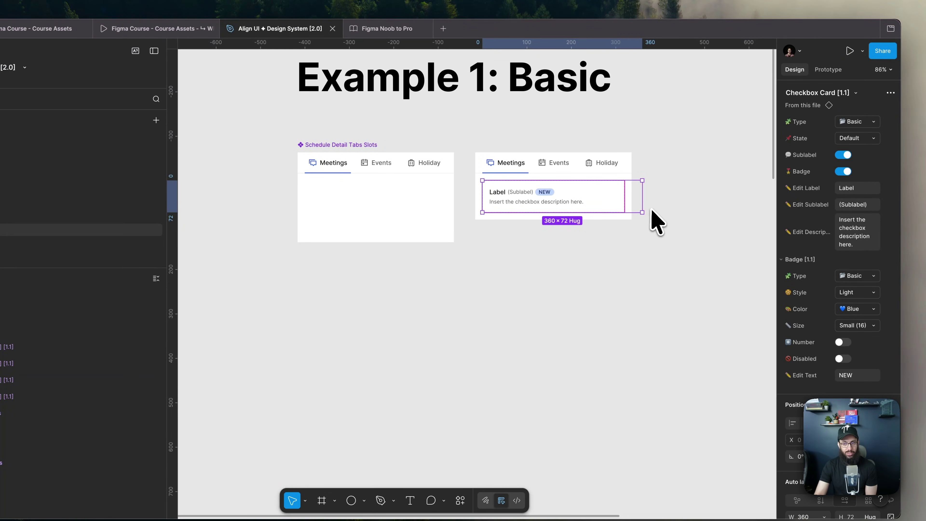
Step: Try switching the Checkbox Card's width between hugging its content and filling the slot
{"action": "left_click", "coordinate": [678, 198]}
{"action": "key", "text": "super+z"}
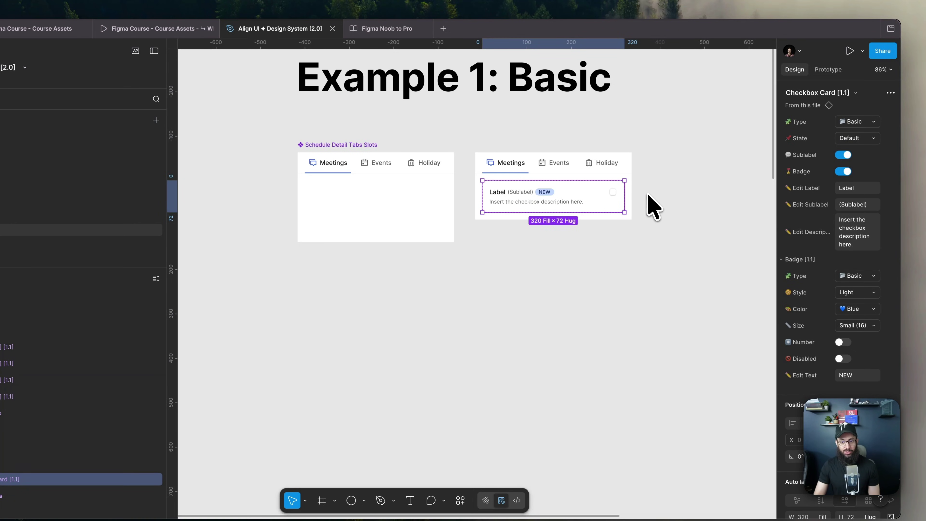
{"action": "key", "text": "super+z"}
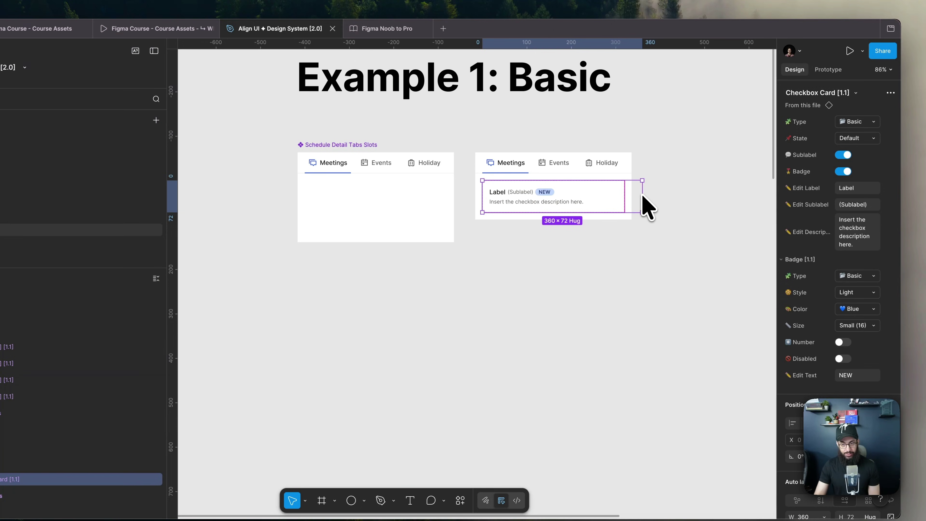
{"action": "double_click", "coordinate": [642, 195]}
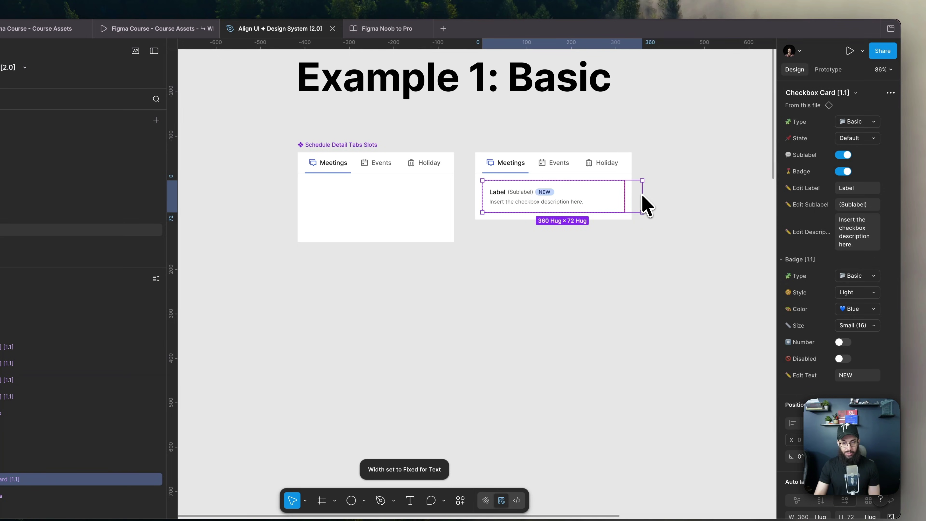
{"action": "left_click", "coordinate": [641, 195]}
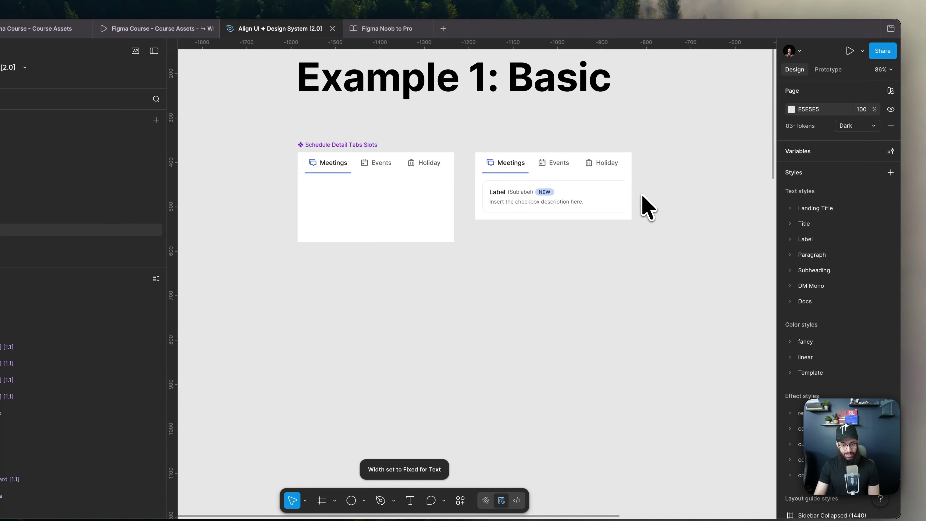
{"action": "key", "text": "super+z"}
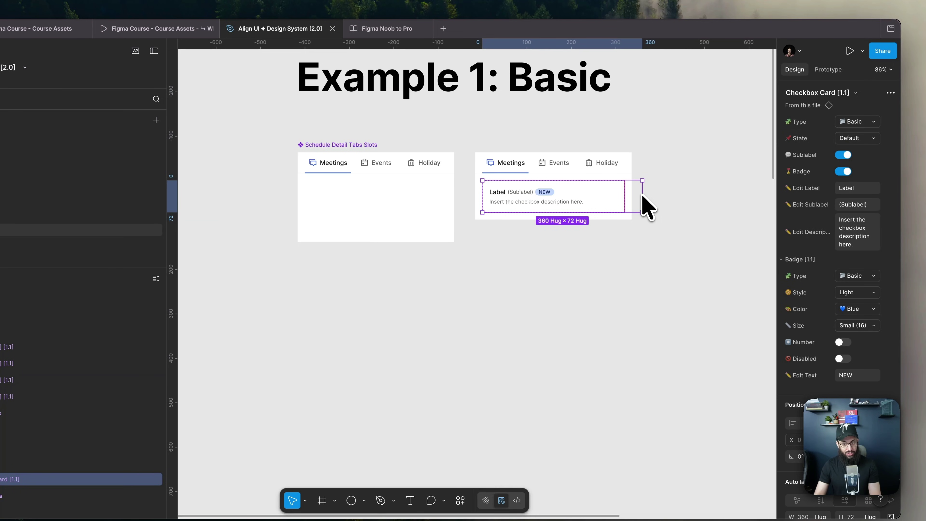
{"action": "double_click", "coordinate": [642, 196]}
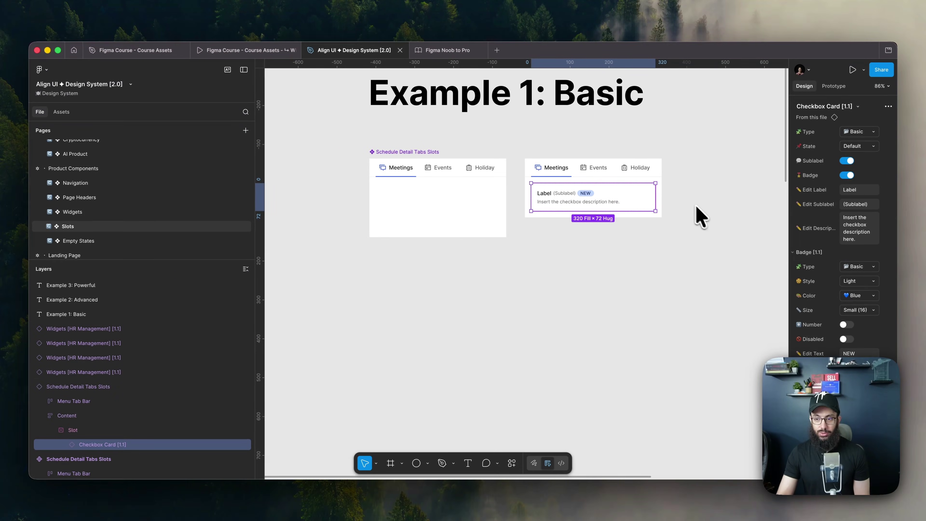
Step: Undo and redo the Checkbox Card's width change, and check its horizontal sizing options
{"action": "scroll", "coordinate": [842, 219], "scroll_direction": "down", "scroll_amount": 2}
{"action": "scroll", "coordinate": [842, 219], "scroll_direction": "down", "scroll_amount": 2}
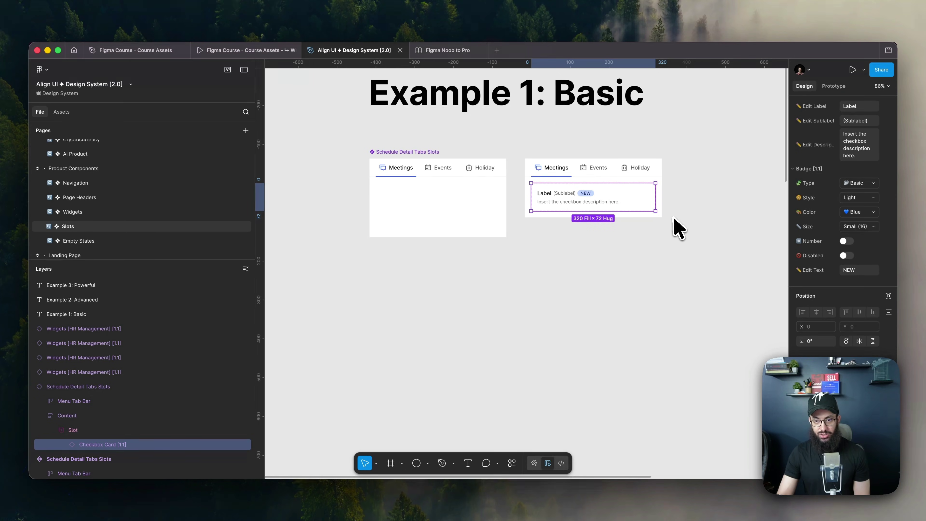
{"action": "key", "text": "super+z"}
{"action": "key", "text": "super+shift+z"}
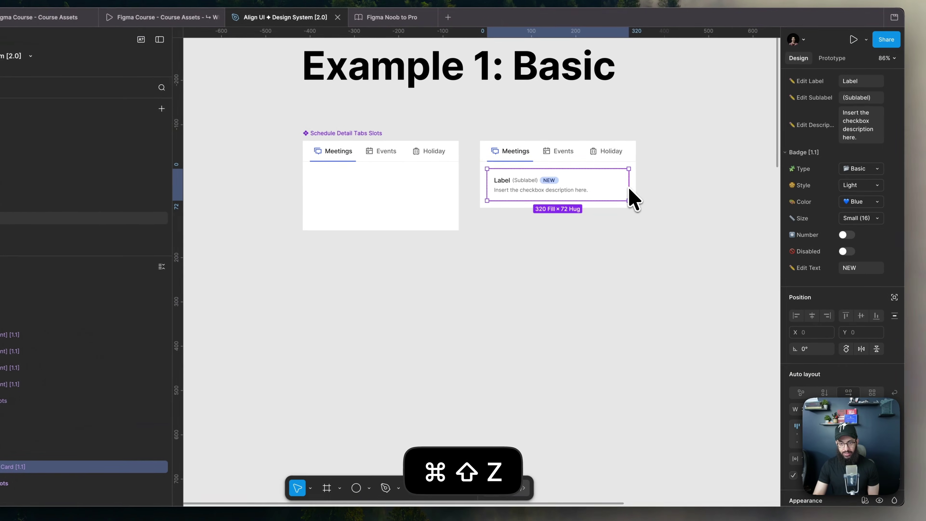
{"action": "left_click", "coordinate": [820, 409]}
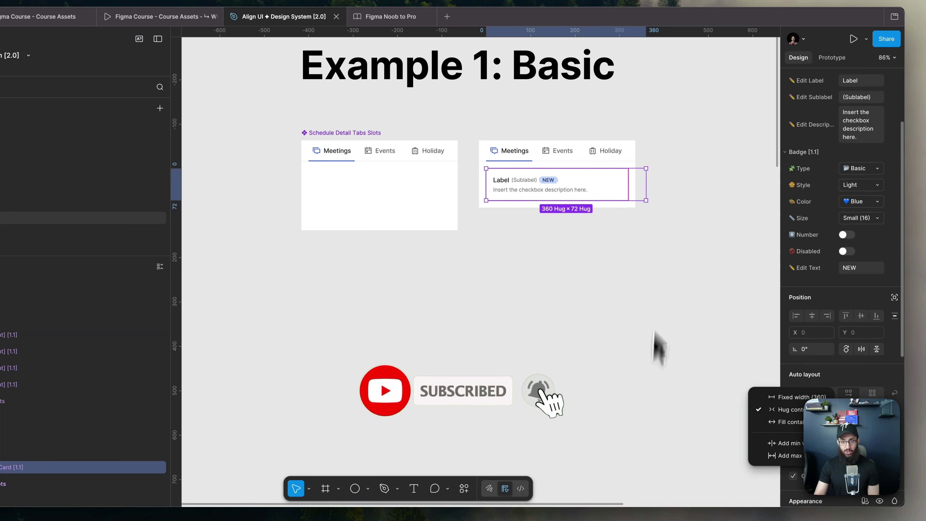
{"action": "left_click", "coordinate": [671, 208]}
{"action": "left_click", "coordinate": [667, 207]}
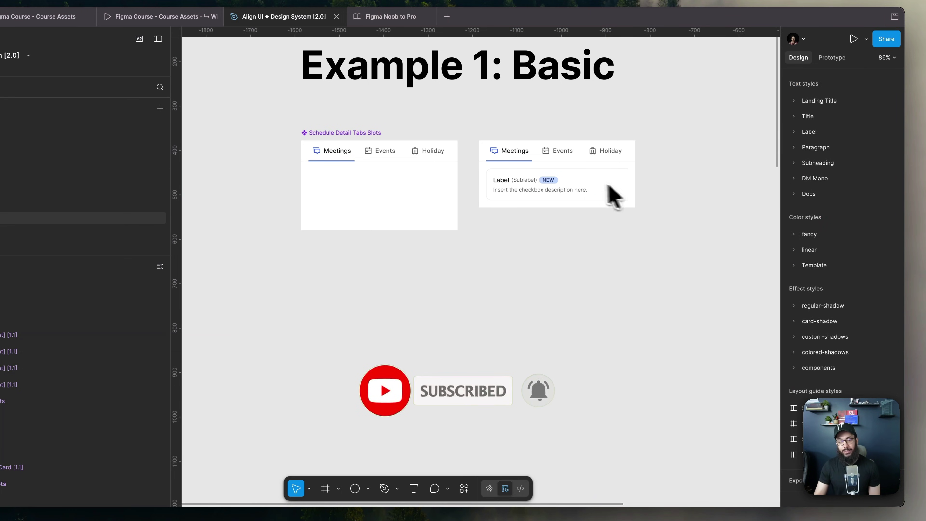
Step: Cut the Schedule Detail Tabs Slots instance containing the Checkbox Card from the canvas
{"action": "left_click", "coordinate": [588, 188]}
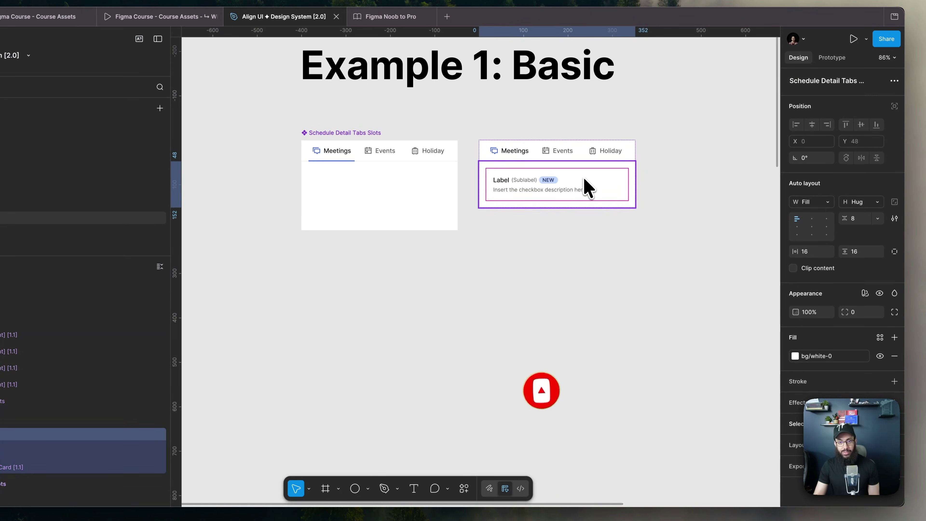
{"action": "double_click", "coordinate": [588, 188]}
{"action": "left_click", "coordinate": [678, 161]}
{"action": "left_click", "coordinate": [585, 191]}
{"action": "key", "text": "super+x"}
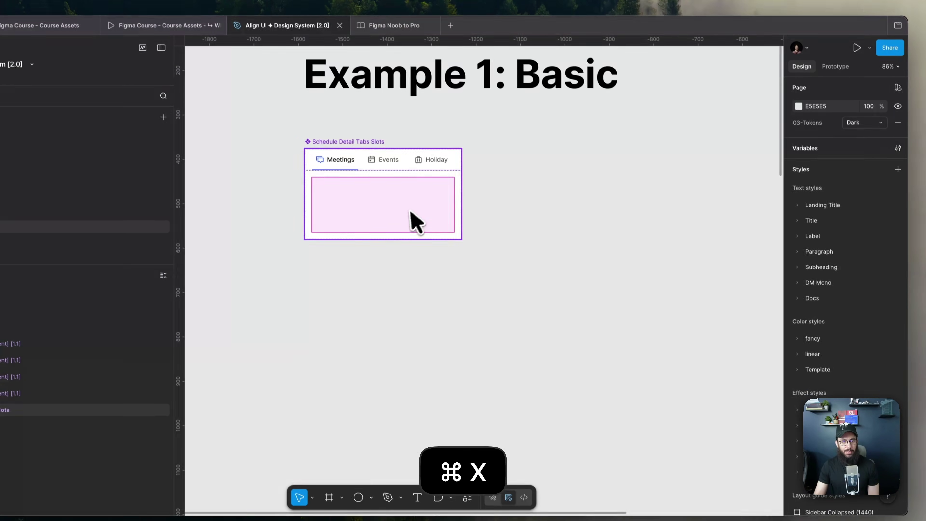
Step: Add Schedule Cards [Schedule] [1.1] as a preferred instance of the main component's slot, searching for "schedule"
{"action": "double_click", "coordinate": [406, 211]}
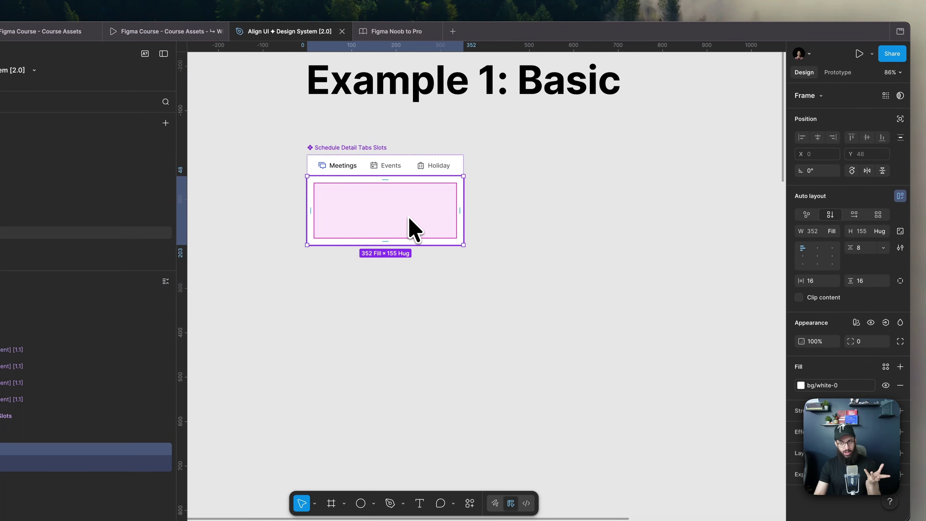
{"action": "double_click", "coordinate": [412, 226]}
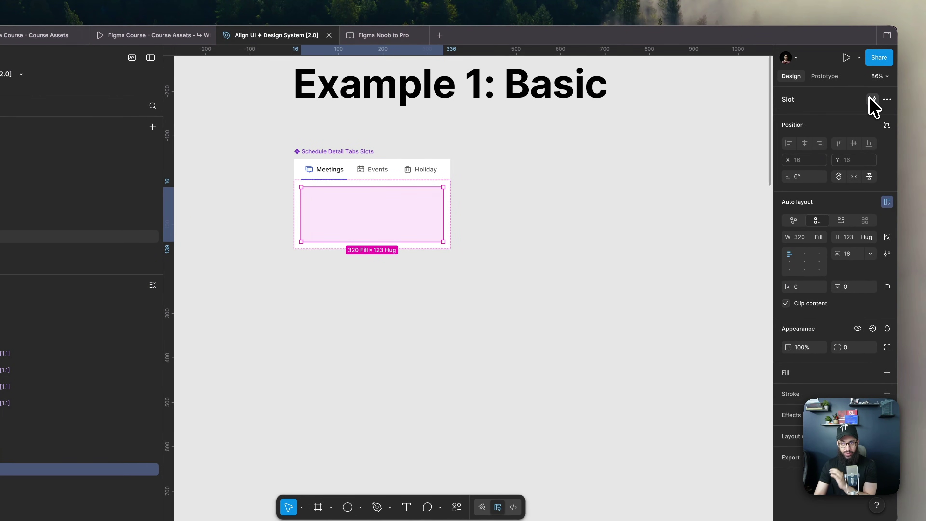
{"action": "left_click", "coordinate": [885, 96]}
{"action": "left_click", "coordinate": [763, 245]}
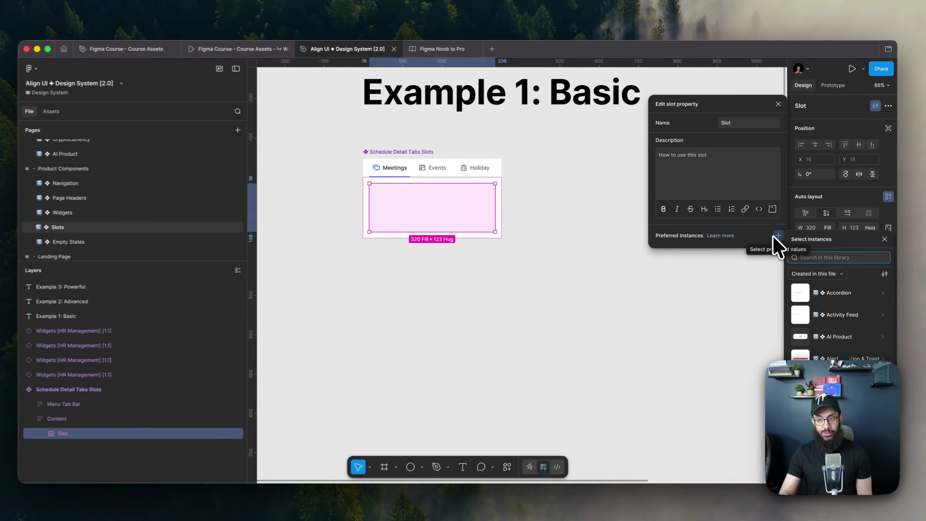
{"action": "type", "text": "schedule"}
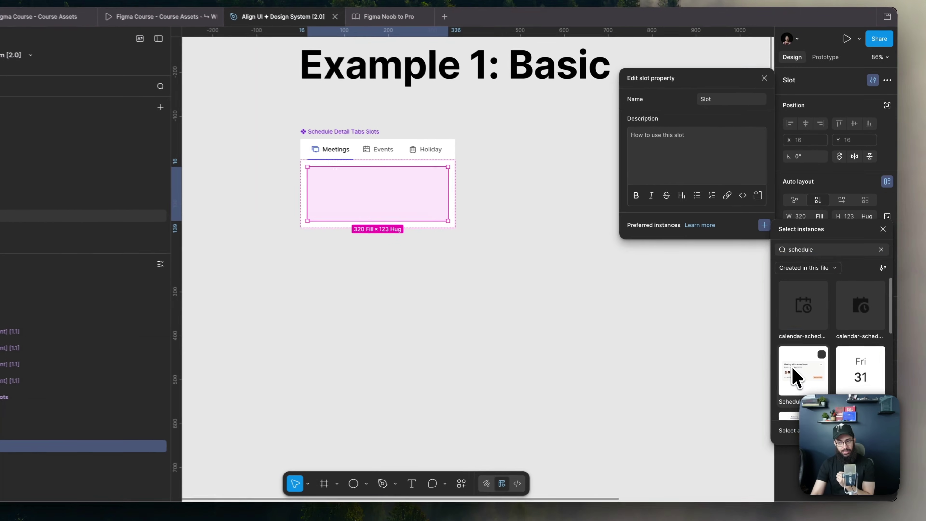
{"action": "left_click", "coordinate": [808, 367]}
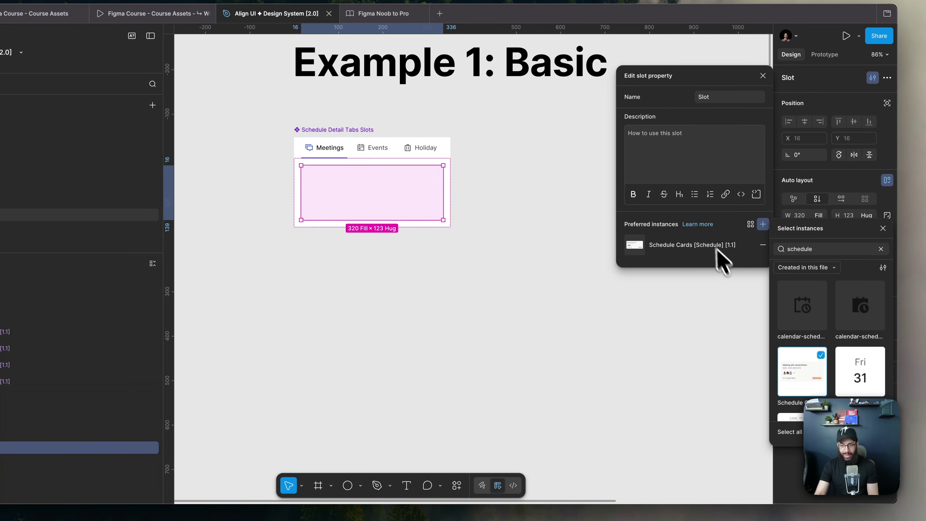
Step: Search for "empty" and add the Empty States component with the calendar illustration to the slot's preferred instances
{"action": "left_click", "coordinate": [819, 249]}
{"action": "key", "text": "super+a"}
{"action": "type", "text": "empty"}
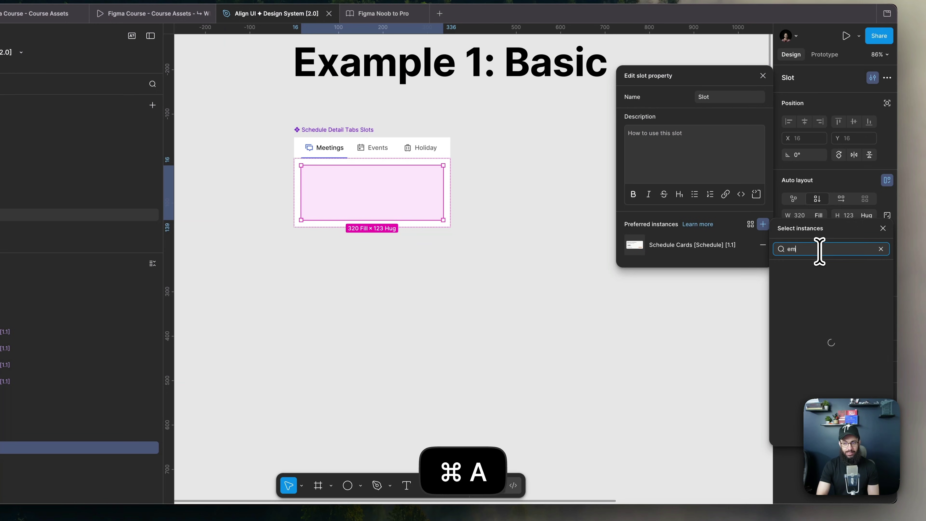
{"action": "key", "text": "BackSpace"}
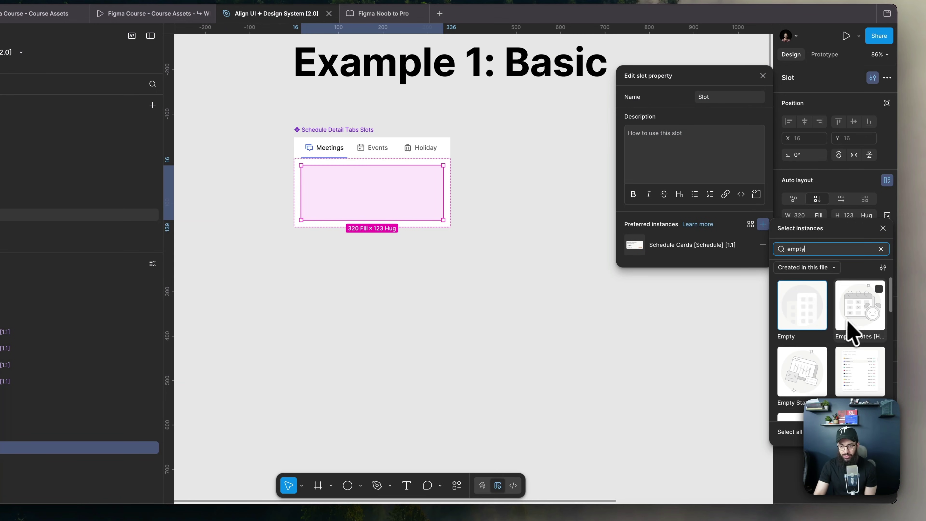
{"action": "left_click", "coordinate": [854, 328]}
{"action": "left_click", "coordinate": [525, 281]}
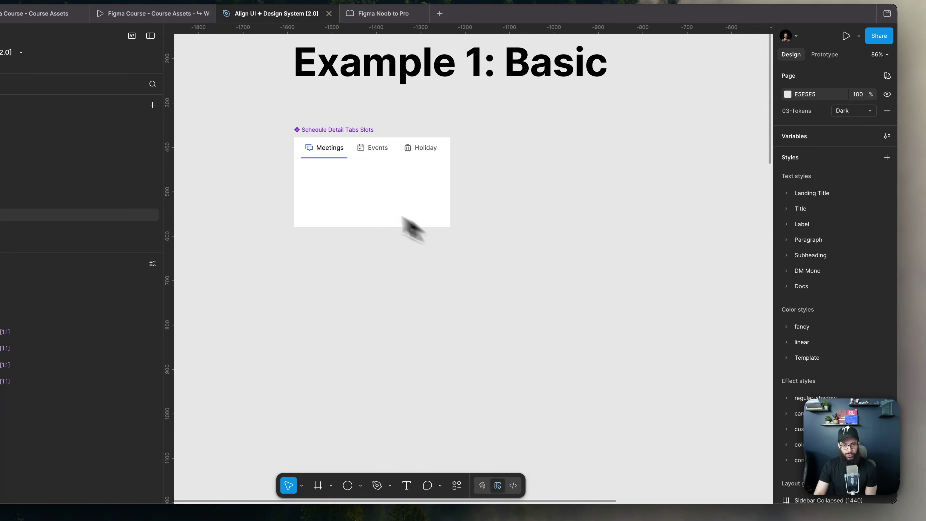
Step: Duplicate the component as an instance beside the original and insert the preferred Schedule Cards [Schedule] into its slot
{"action": "left_click", "coordinate": [352, 204]}
{"action": "left_click_drag", "start_coordinate": [402, 205], "coordinate": [587, 214]}
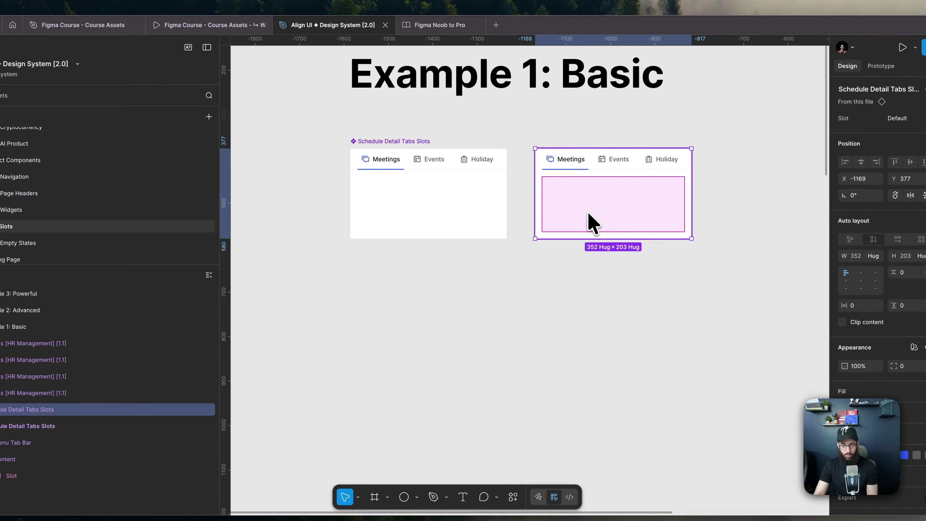
{"action": "double_click", "coordinate": [587, 214]}
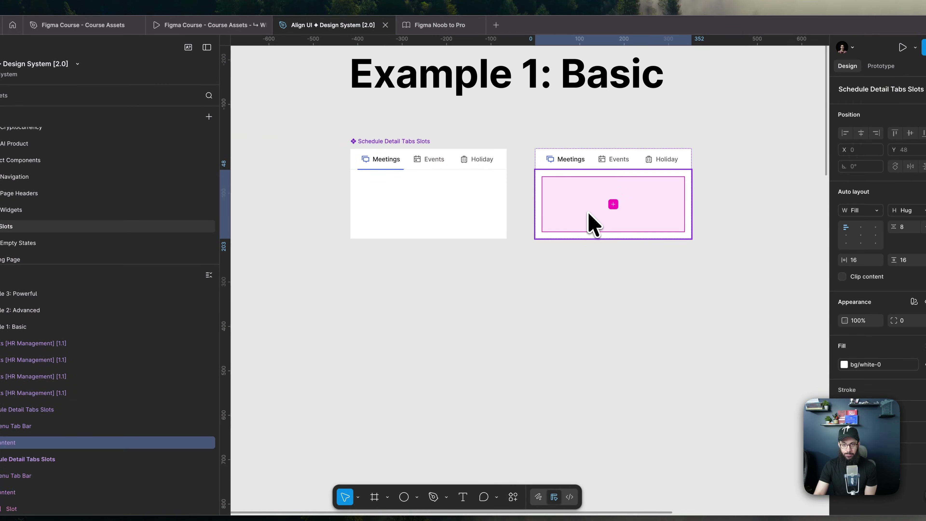
{"action": "left_click", "coordinate": [613, 204]}
{"action": "left_click", "coordinate": [651, 211]}
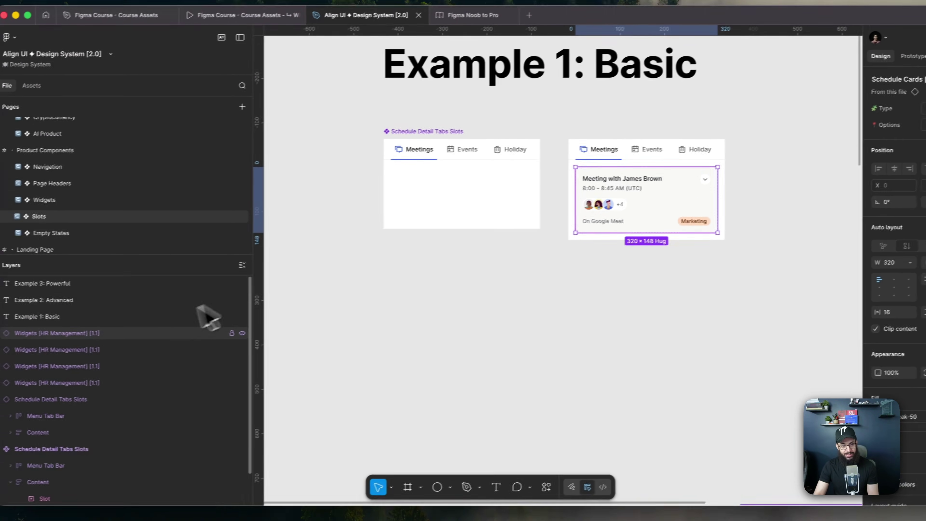
Step: Duplicate the schedule card inside the instance's slot to make a stack of three cards
{"action": "left_click", "coordinate": [650, 229]}
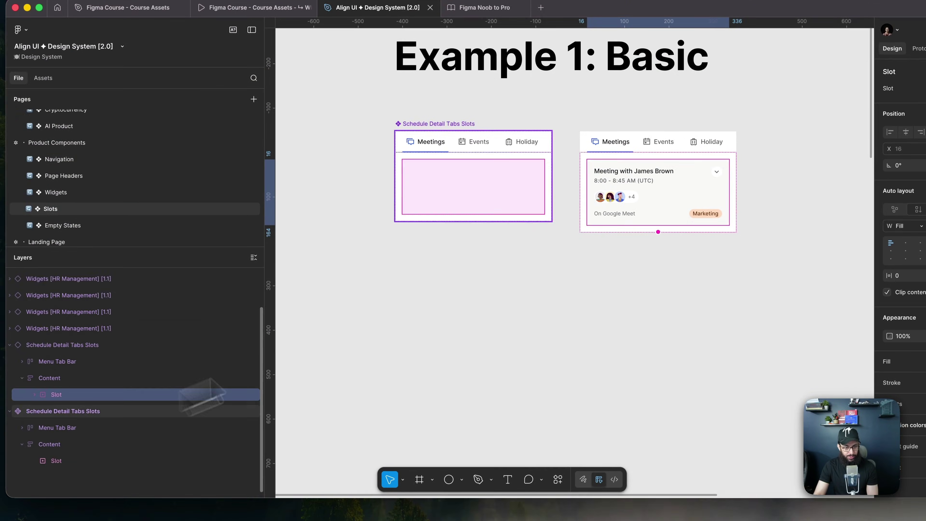
{"action": "left_click", "coordinate": [648, 201]}
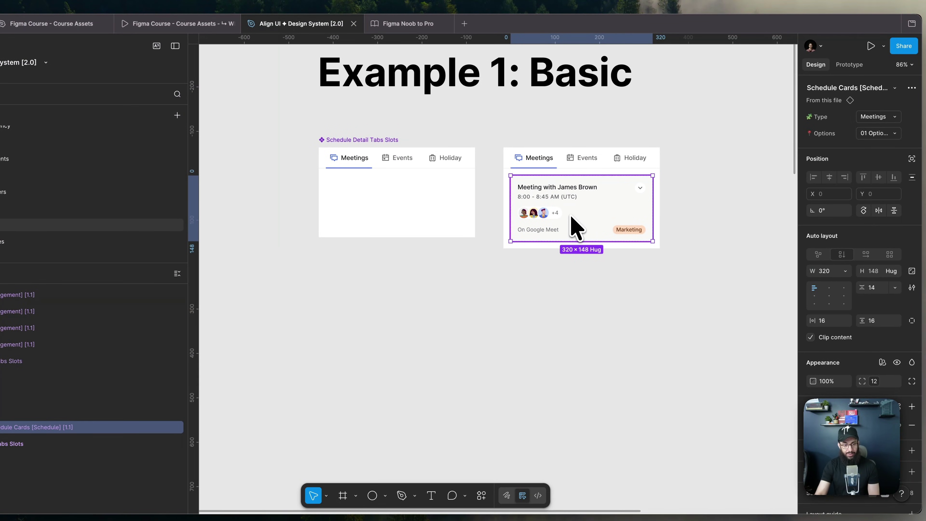
{"action": "key", "text": "super+d"}
{"action": "key", "text": "super+d"}
{"action": "key", "text": "super+d"}
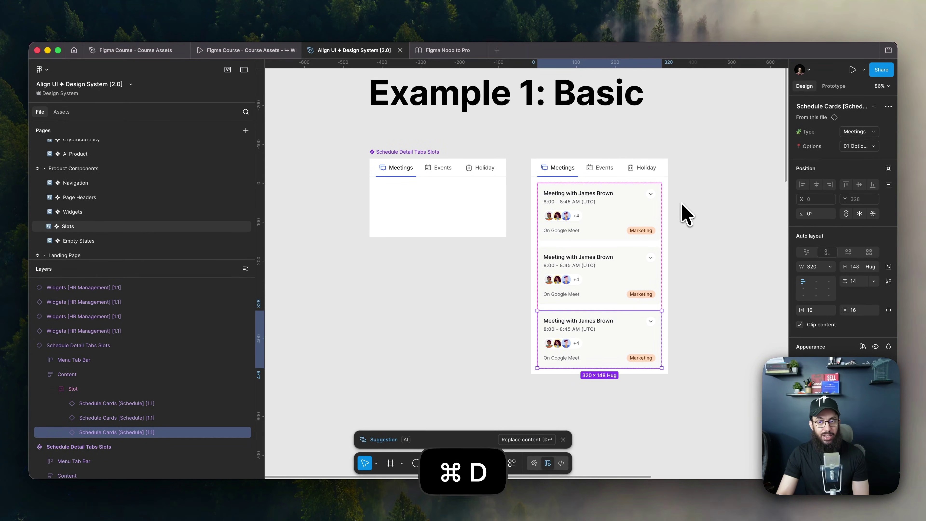
Step: Try adding further copies of the schedule card to the slot, and undo the extra ones
{"action": "key", "text": "super+d"}
{"action": "key", "text": "super+d"}
{"action": "key", "text": "super+z"}
{"action": "key", "text": "super+z"}
{"action": "key", "text": "super+z"}
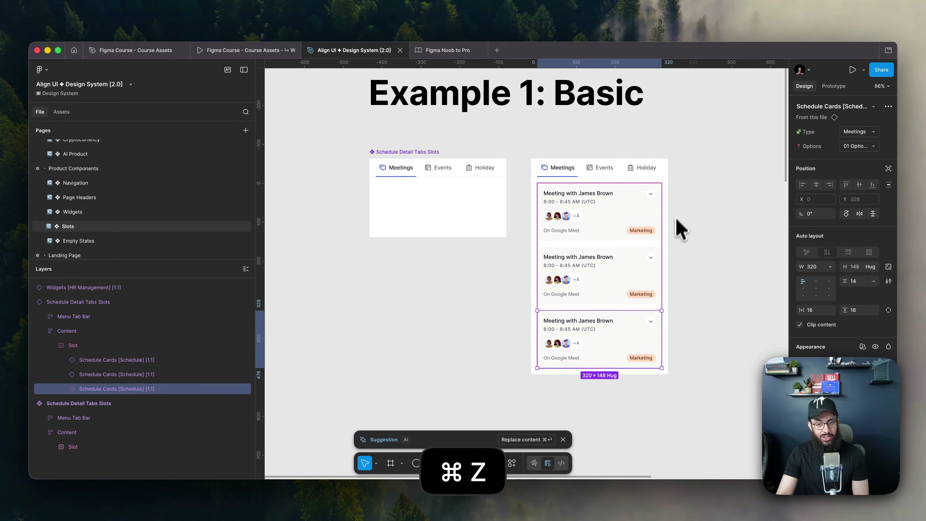
Step: Delete all three schedule cards from the slot of the Schedule Detail Tabs Slots instance
{"action": "left_click", "coordinate": [707, 339]}
{"action": "double_click", "coordinate": [611, 304]}
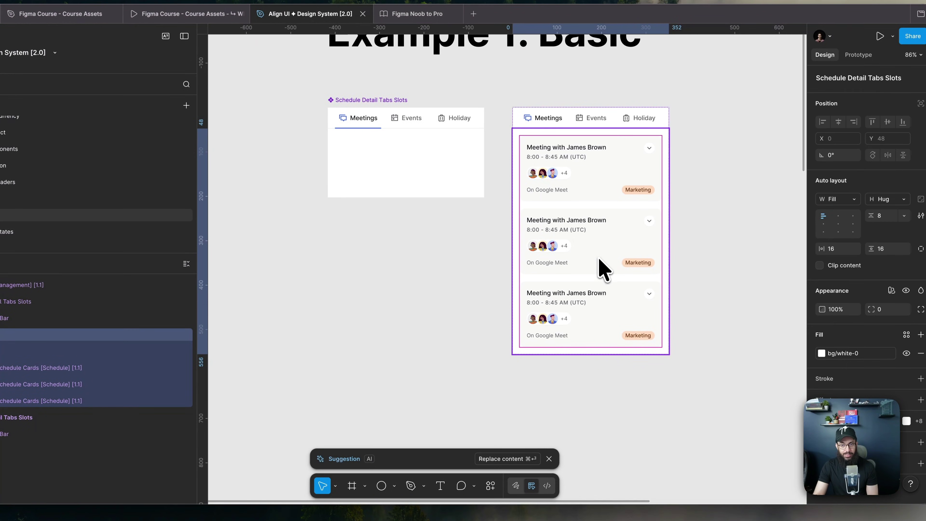
{"action": "left_click", "coordinate": [599, 260]}
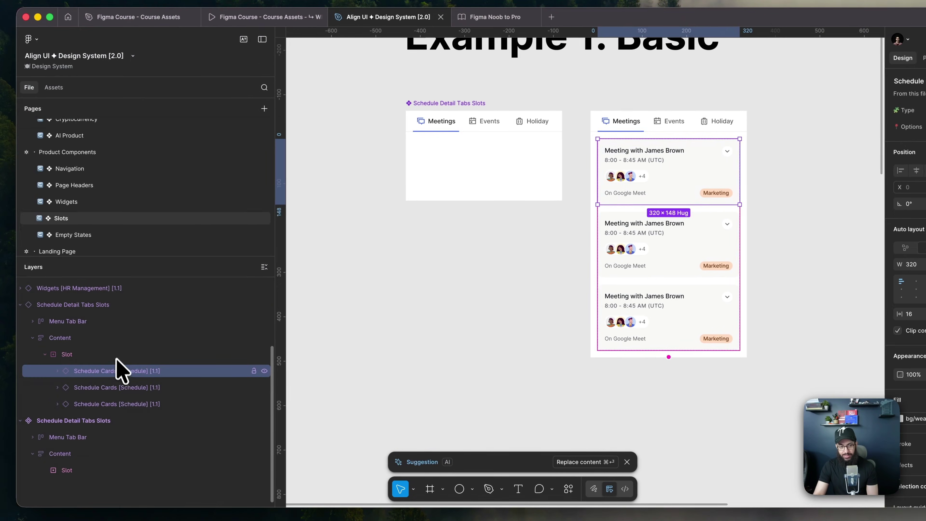
{"action": "key", "text": "Return"}
{"action": "key", "text": "BackSpace"}
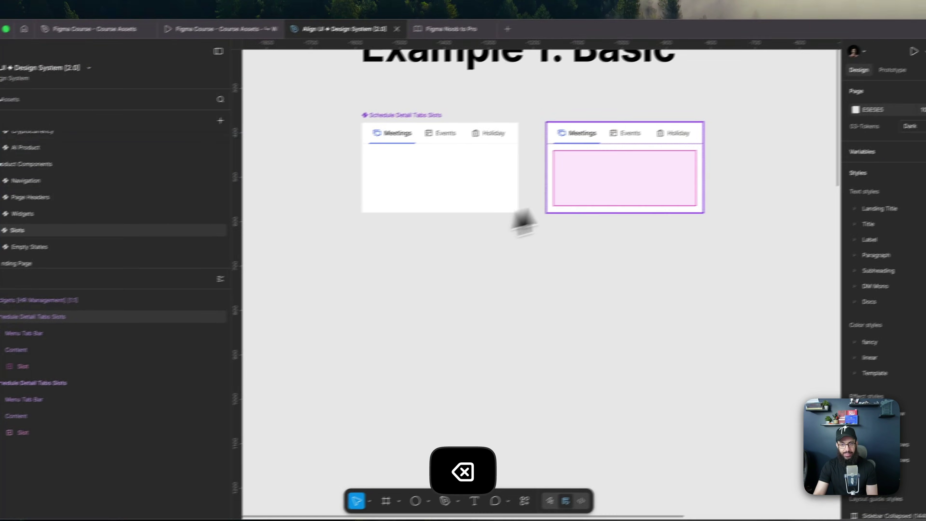
Step: Insert the preferred Empty States component with the calendar illustration into the instance's slot
{"action": "left_click", "coordinate": [668, 168]}
{"action": "left_click", "coordinate": [598, 185]}
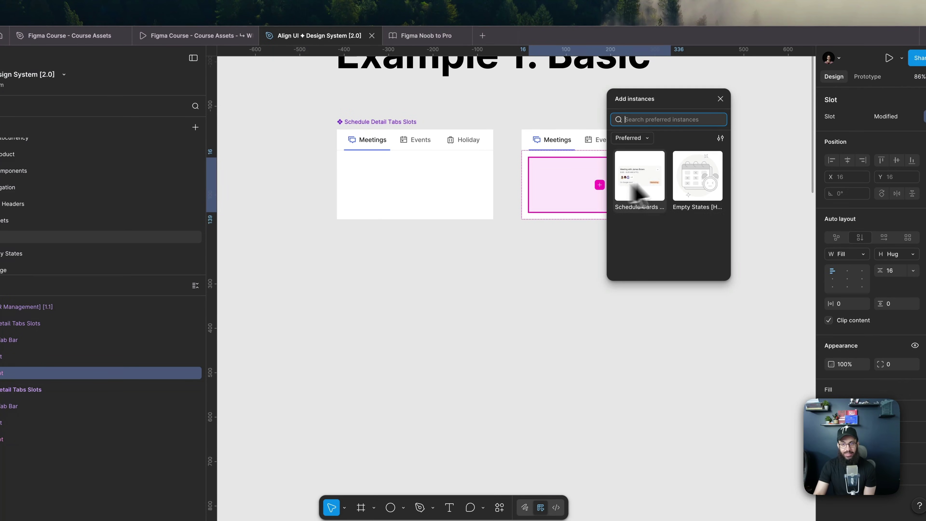
{"action": "left_click", "coordinate": [703, 181]}
{"action": "left_click", "coordinate": [720, 185]}
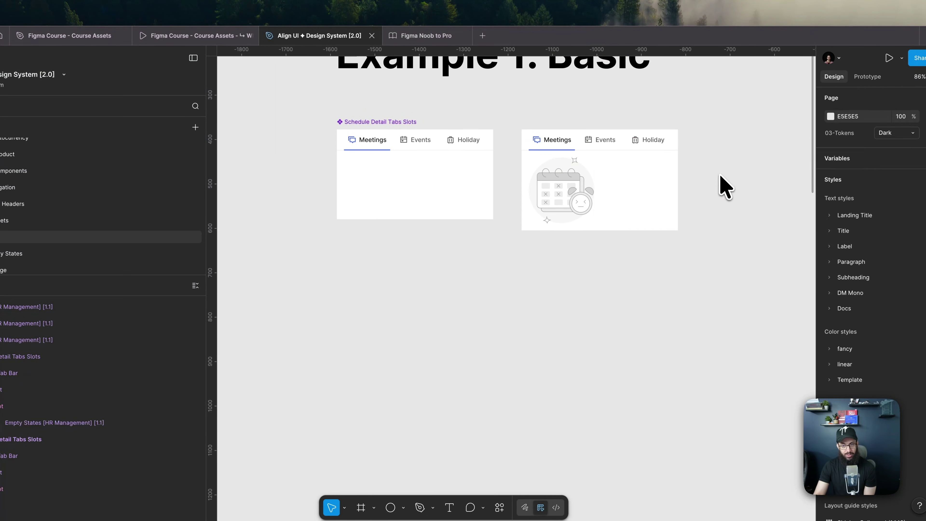
Step: Set the auto layout alignment of the main component's slot to center
{"action": "double_click", "coordinate": [437, 192]}
{"action": "left_click", "coordinate": [453, 190]}
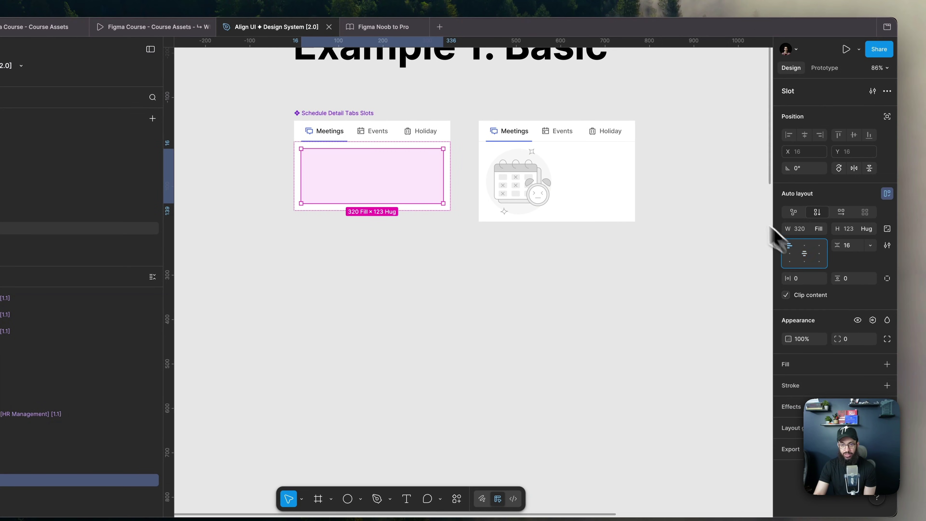
{"action": "left_click", "coordinate": [719, 191]}
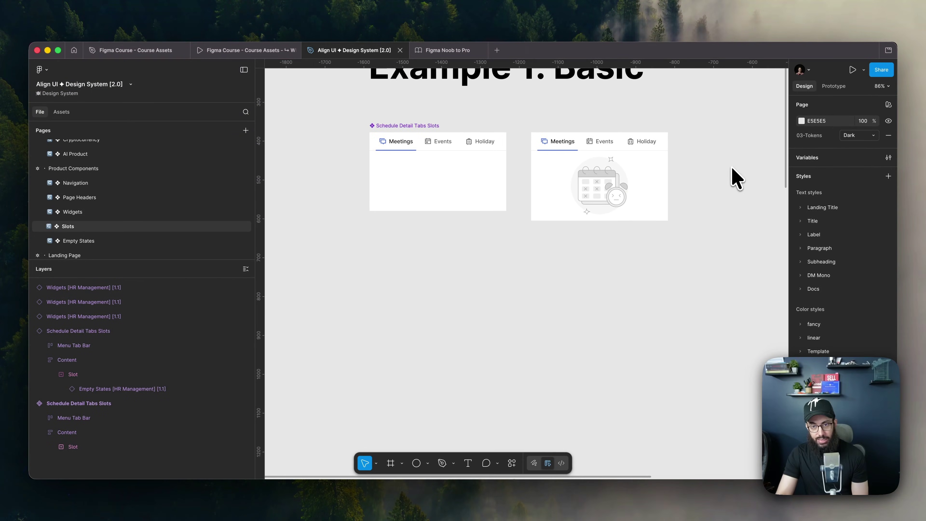
Step: Undo the slot alignment change and the insertion of the empty state
{"action": "key", "text": "super+z"}
{"action": "key", "text": "super+z"}
{"action": "key", "text": "super+z"}
{"action": "key", "text": "super+z"}
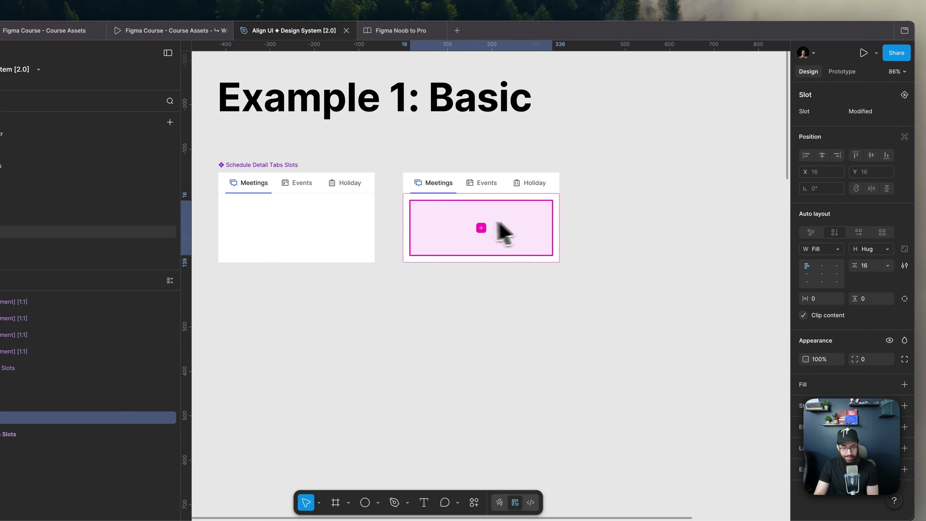
Step: Draw a frame of about 346 × 145 beside the instance and center the text "Dummy Component" inside it
{"action": "key", "text": "f"}
{"action": "mouse_move", "coordinate": [580, 172]}
{"action": "left_mouse_down"}
{"action": "mouse_move", "coordinate": [636, 238]}
{"action": "mouse_move", "coordinate": [735, 215]}
{"action": "left_mouse_up"}
{"action": "key", "text": "t"}
{"action": "left_click", "coordinate": [635, 209]}
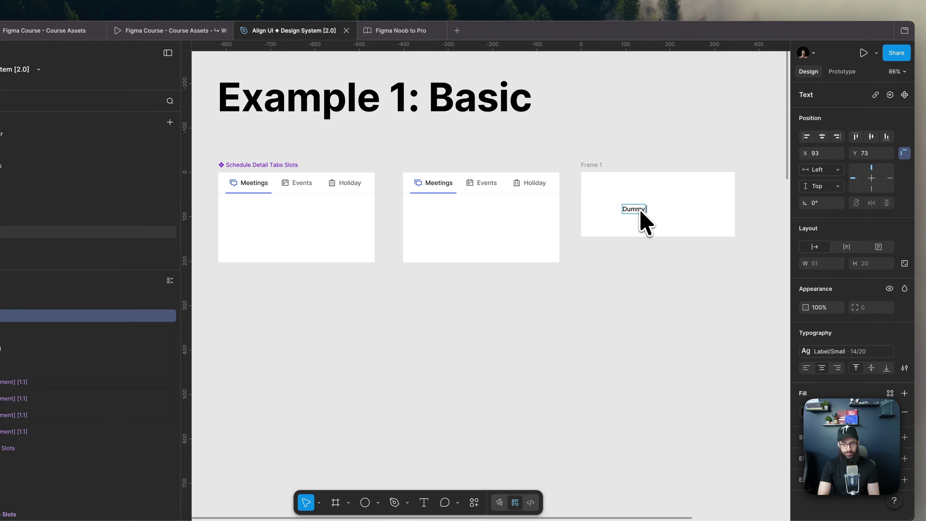
{"action": "type", "text": "Dummy Component"}
{"action": "key", "text": "Escape"}
{"action": "key", "text": "alt+h"}
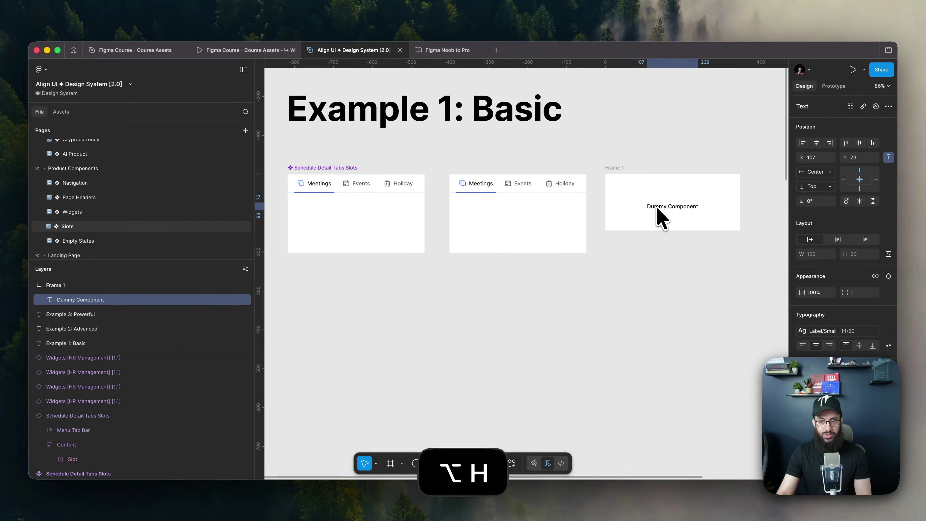
{"action": "key", "text": "alt+v"}
Step: Rename the new frame "Dummy Component" using its text and convert it into a component
{"action": "key", "text": "super+c"}
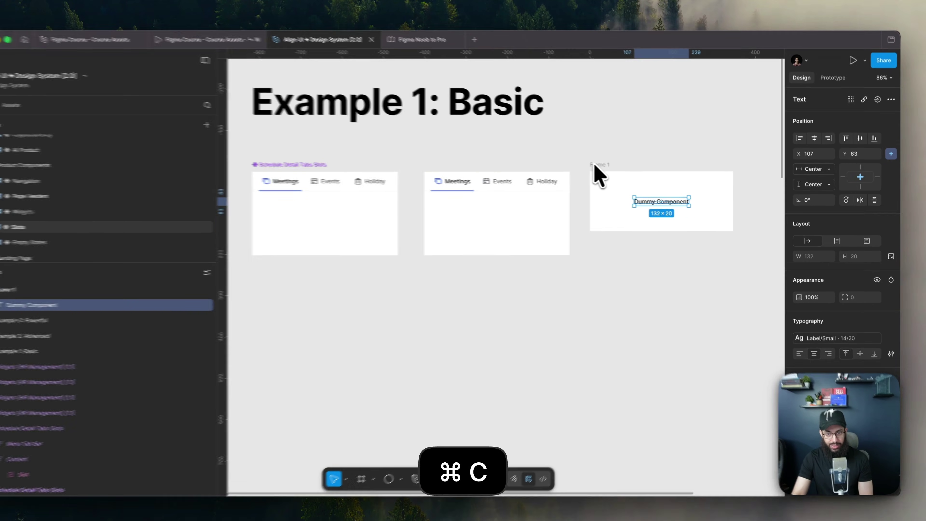
{"action": "left_click", "coordinate": [611, 168]}
{"action": "key", "text": "super+r"}
{"action": "key", "text": "super+v"}
{"action": "key", "text": "Return"}
{"action": "key", "text": "super+alt+k"}
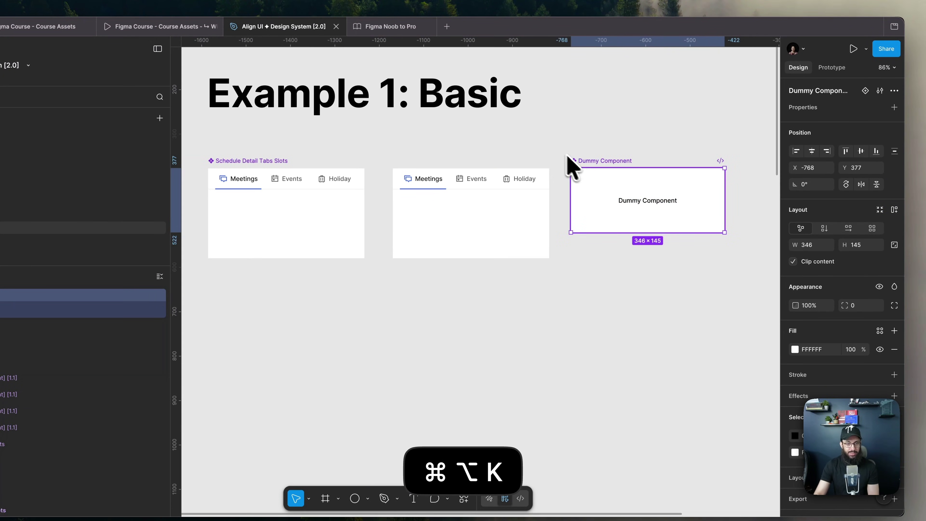
Step: Search all libraries for "dummy" and insert the Dummy Component into the tabs instance's slot
{"action": "scroll", "coordinate": [620, 167], "scroll_direction": "left", "scroll_amount": 2}
{"action": "left_click", "coordinate": [530, 254]}
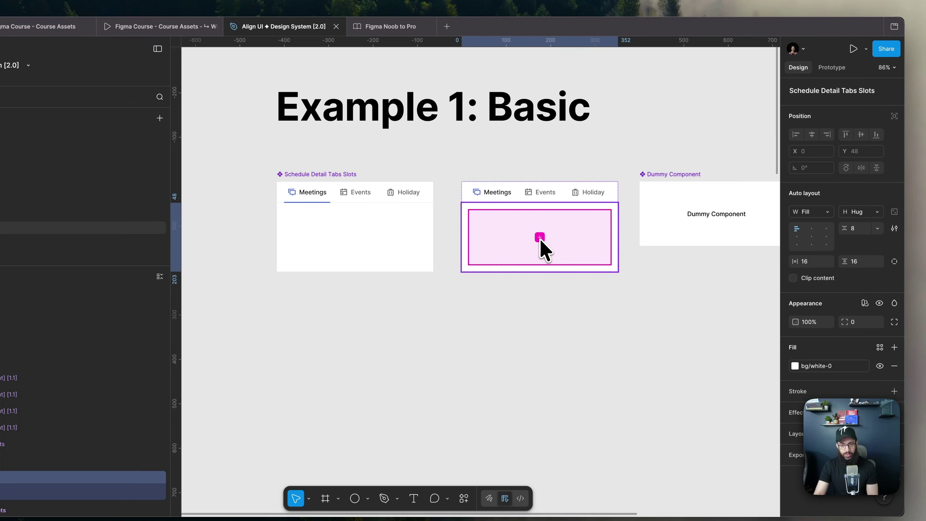
{"action": "left_click", "coordinate": [540, 239]}
{"action": "type", "text": "dummy"}
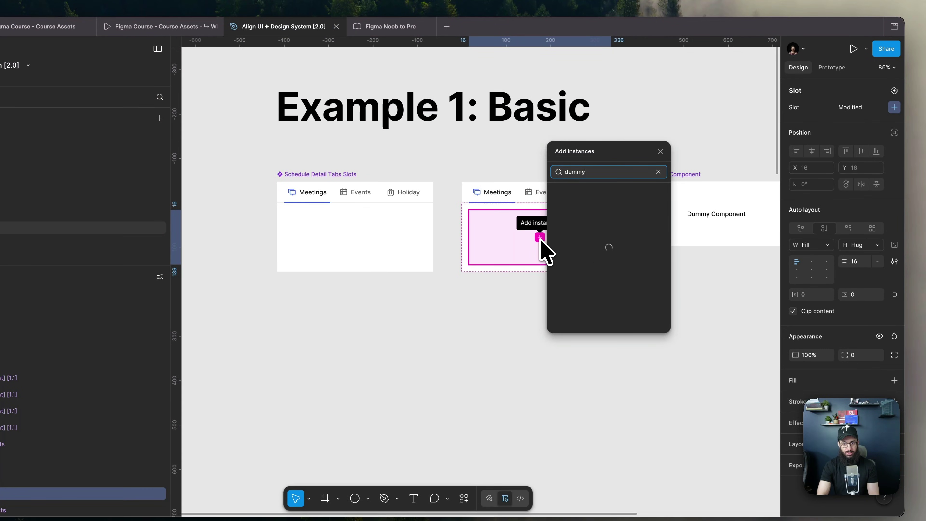
{"action": "left_click", "coordinate": [575, 190]}
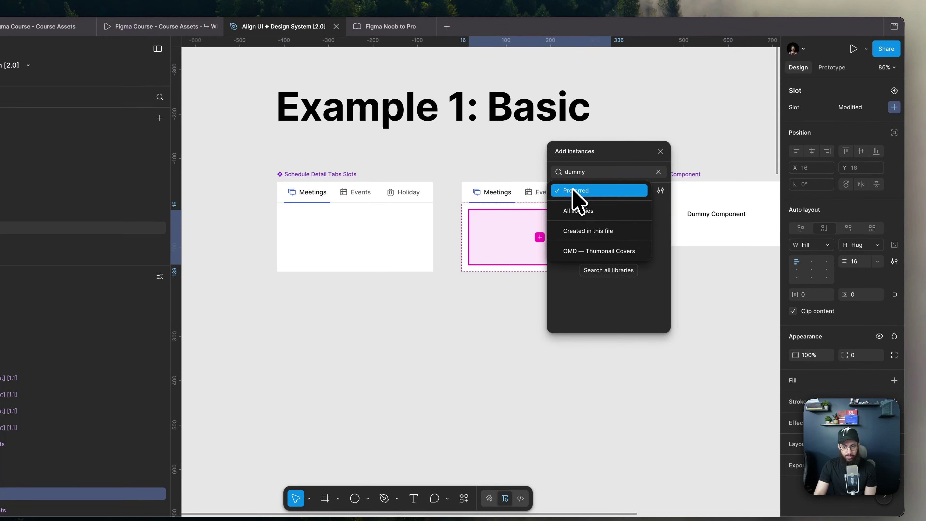
{"action": "left_click", "coordinate": [580, 208]}
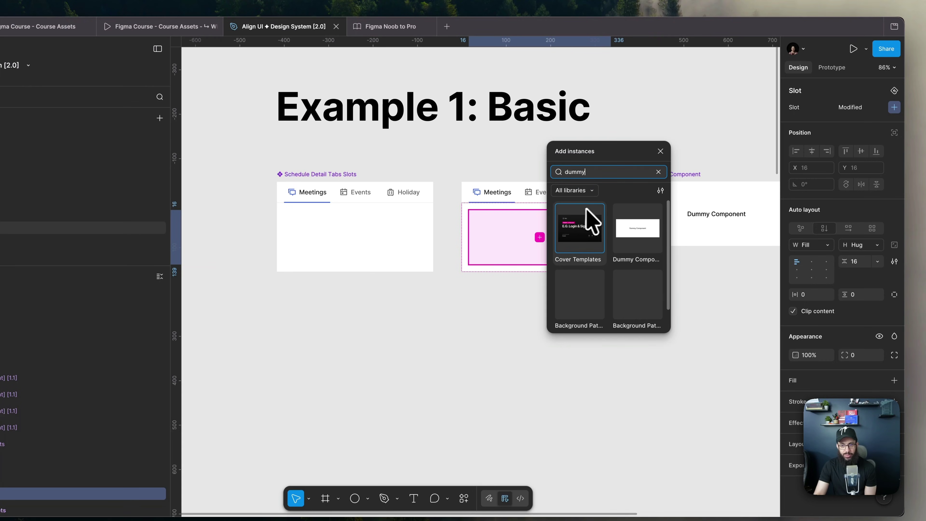
{"action": "left_click", "coordinate": [652, 244]}
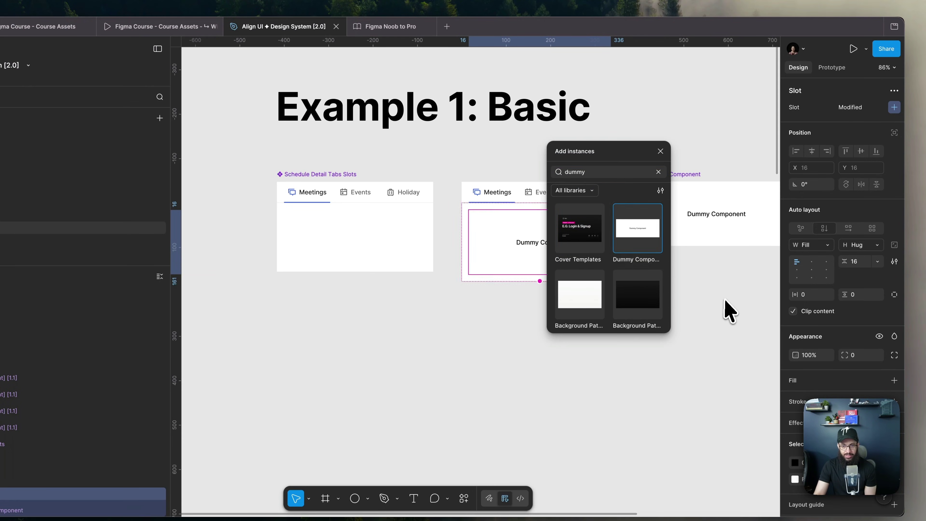
{"action": "left_click", "coordinate": [724, 310]}
{"action": "double_click", "coordinate": [542, 257]}
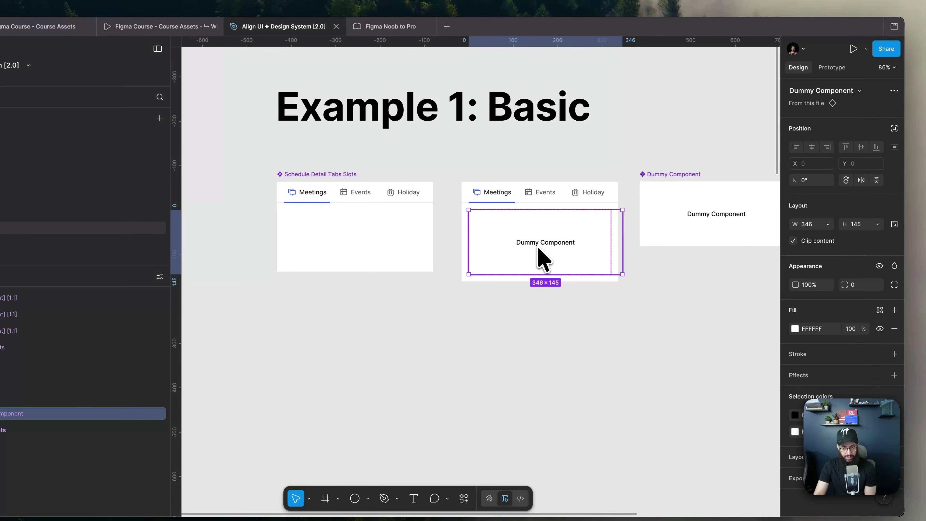
{"action": "left_click", "coordinate": [686, 277]}
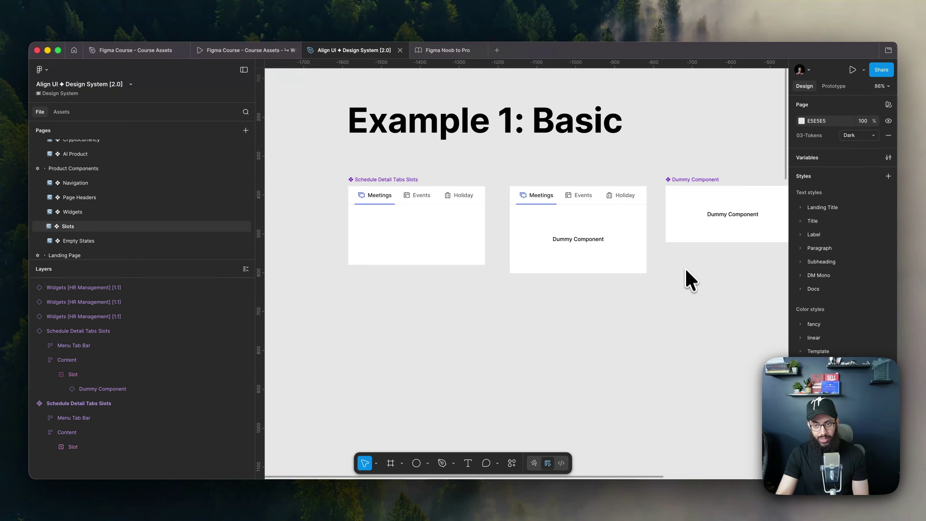
Step: Collapse both Schedule Detail Tabs Slots layers and expand the layers of the filled Courses widget under Example 2
{"action": "scroll", "coordinate": [685, 273], "scroll_direction": "down", "scroll_amount": 5}
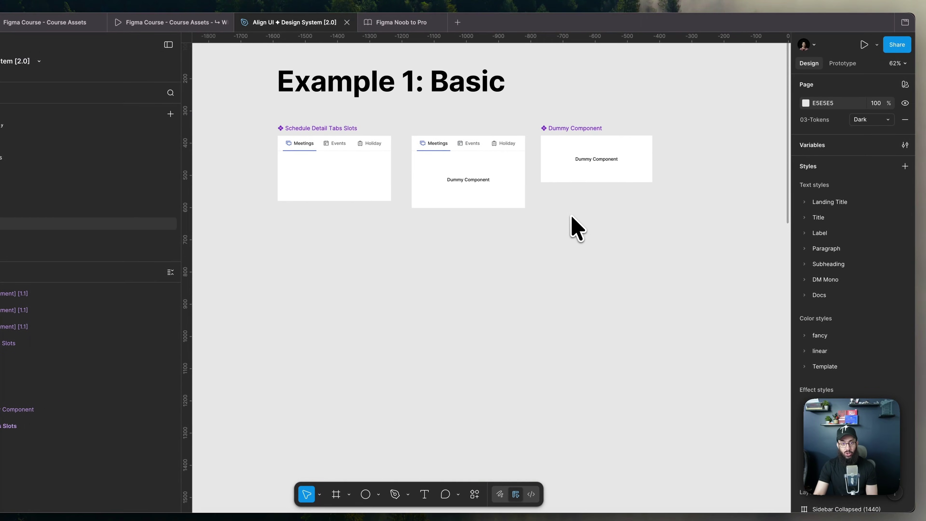
{"action": "scroll", "coordinate": [598, 229], "scroll_direction": "down", "scroll_amount": 10}
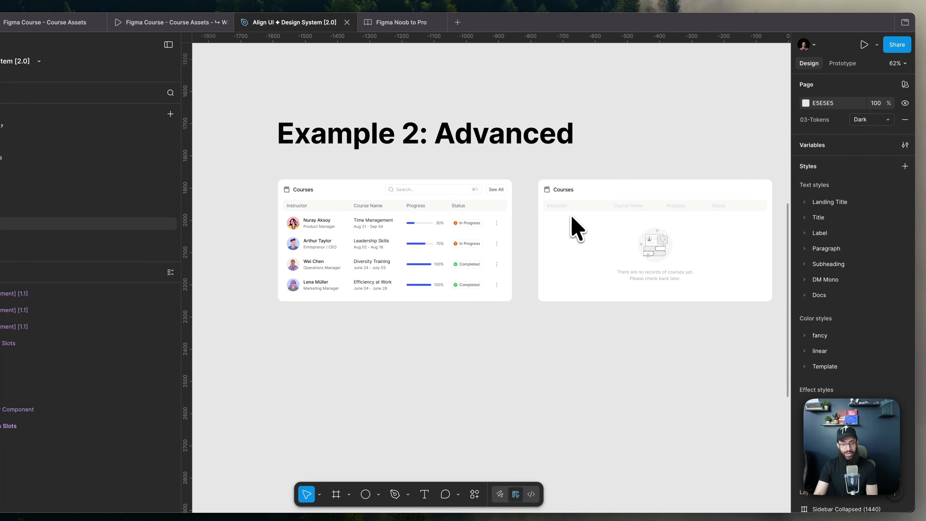
{"action": "left_click", "coordinate": [604, 224]}
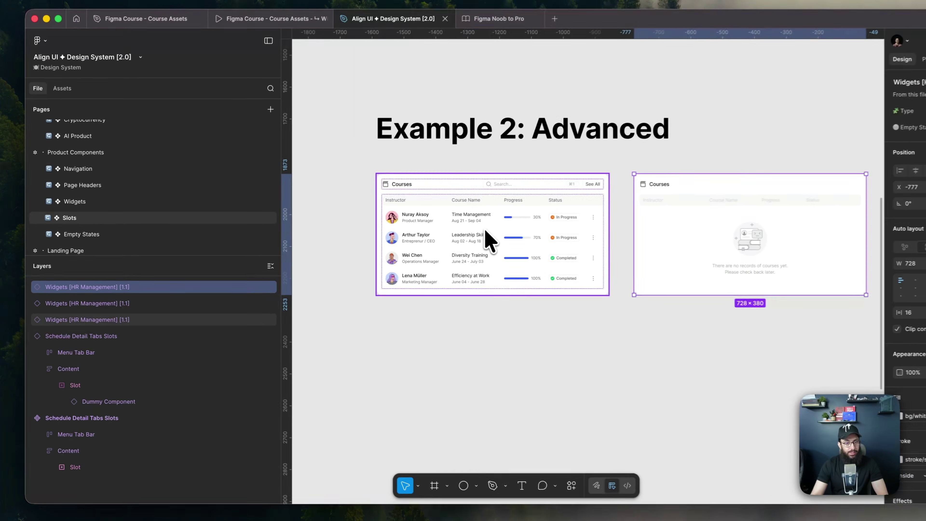
{"action": "left_click", "coordinate": [437, 248]}
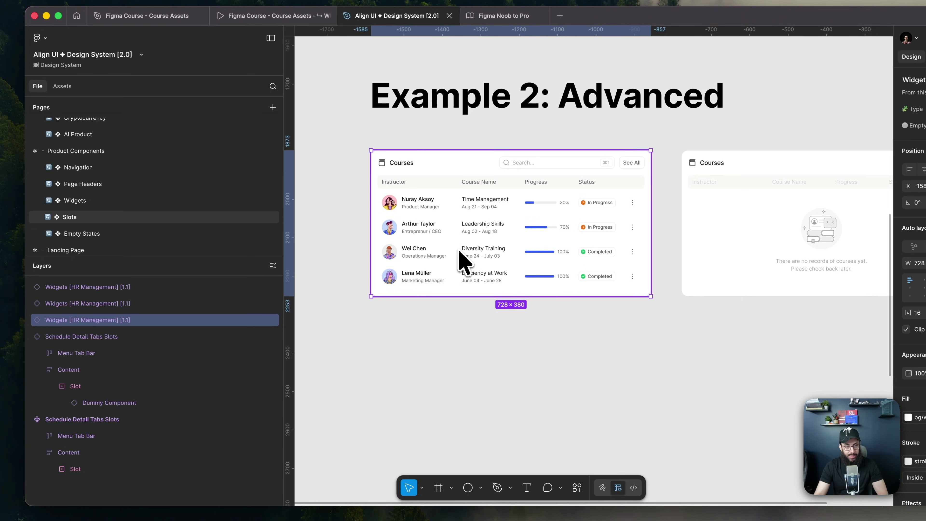
{"action": "left_click", "coordinate": [29, 337]}
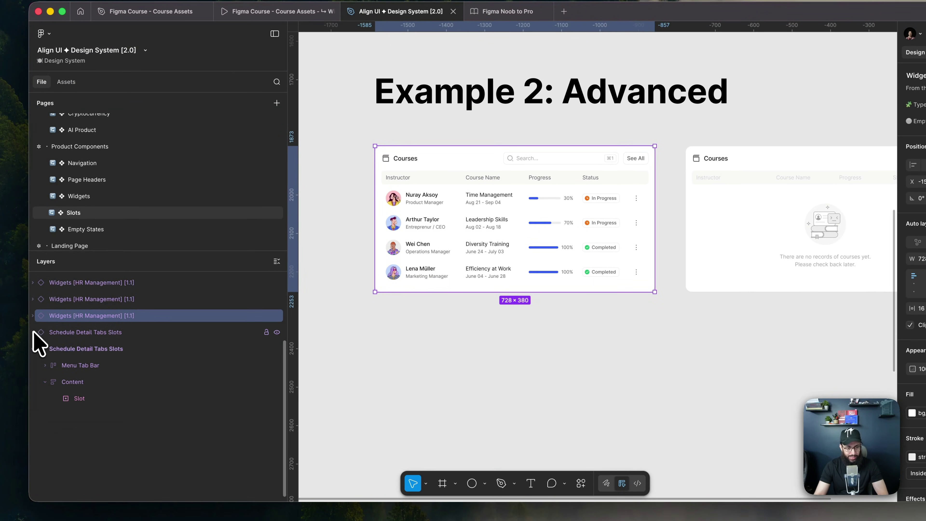
{"action": "left_click", "coordinate": [33, 348]}
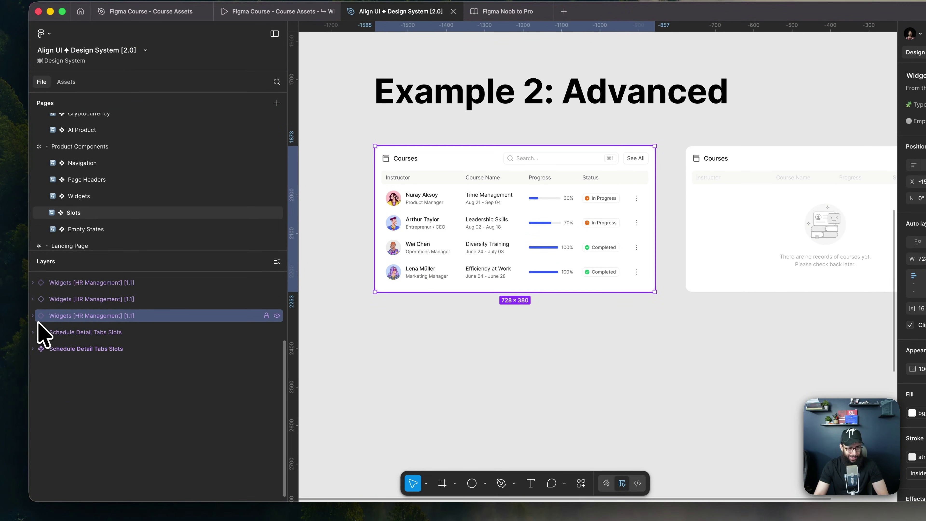
{"action": "left_click", "coordinate": [32, 315]}
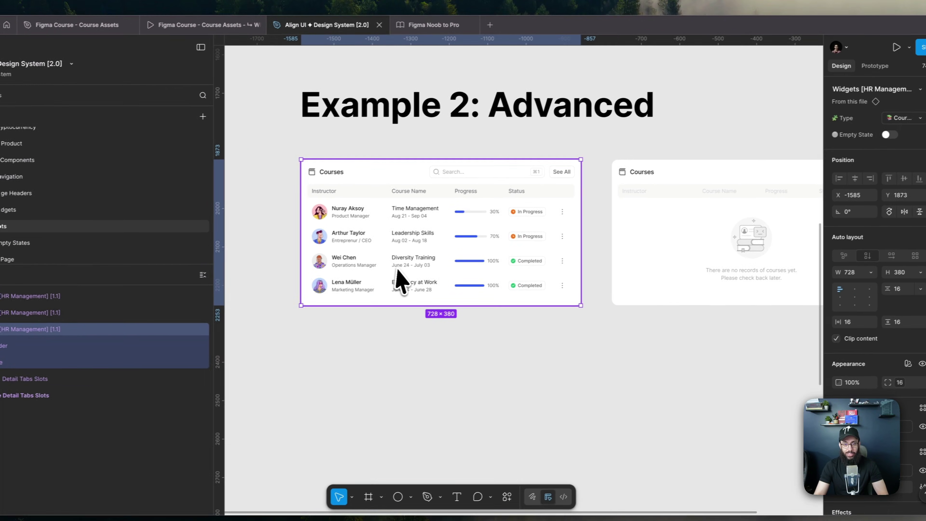
Step: Examine the structure of the Example 2 Courses widget, including its header, table header, Table Rows container and individual rows
{"action": "double_click", "coordinate": [408, 265]}
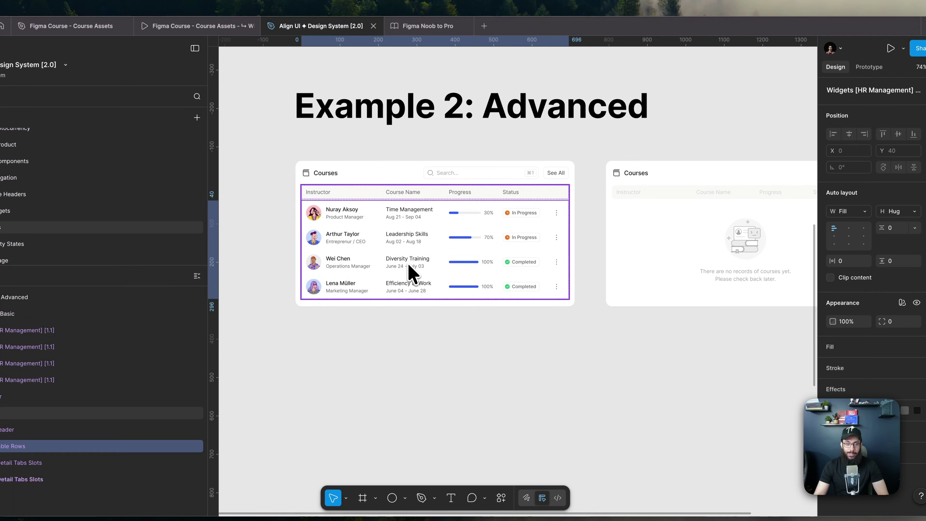
{"action": "left_click", "coordinate": [390, 221]}
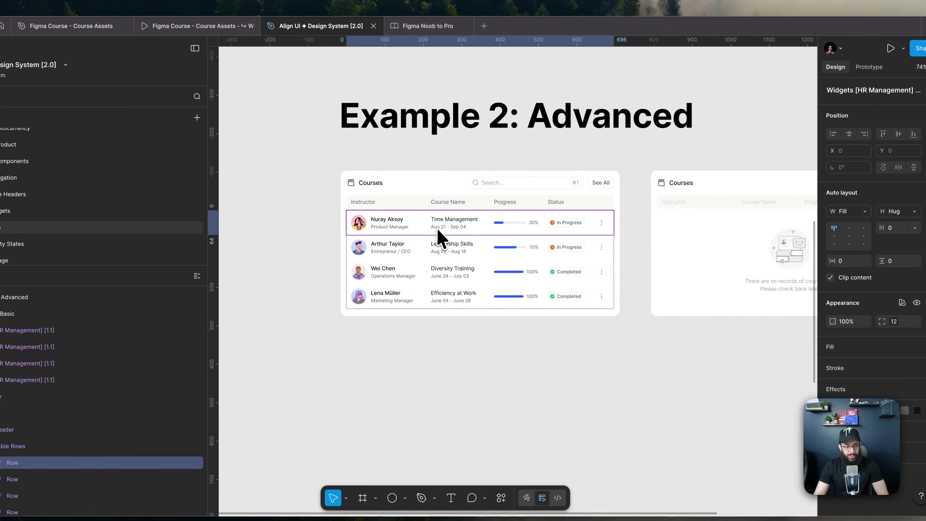
{"action": "scroll", "coordinate": [437, 228], "scroll_direction": "left", "scroll_amount": 3}
{"action": "scroll", "coordinate": [437, 228], "scroll_direction": "up", "scroll_amount": 1}
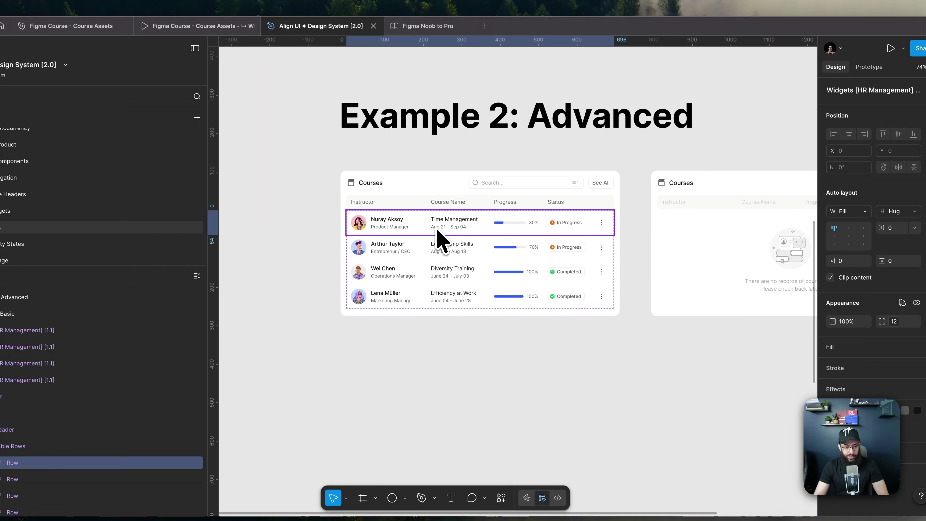
{"action": "left_click", "coordinate": [442, 189]}
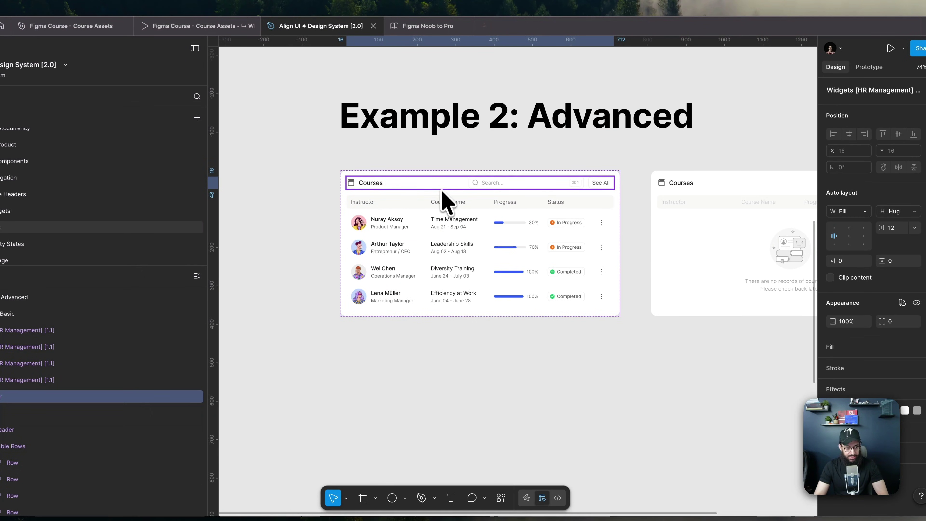
{"action": "left_click", "coordinate": [443, 208]}
{"action": "left_click", "coordinate": [443, 209]}
{"action": "left_click", "coordinate": [436, 235]}
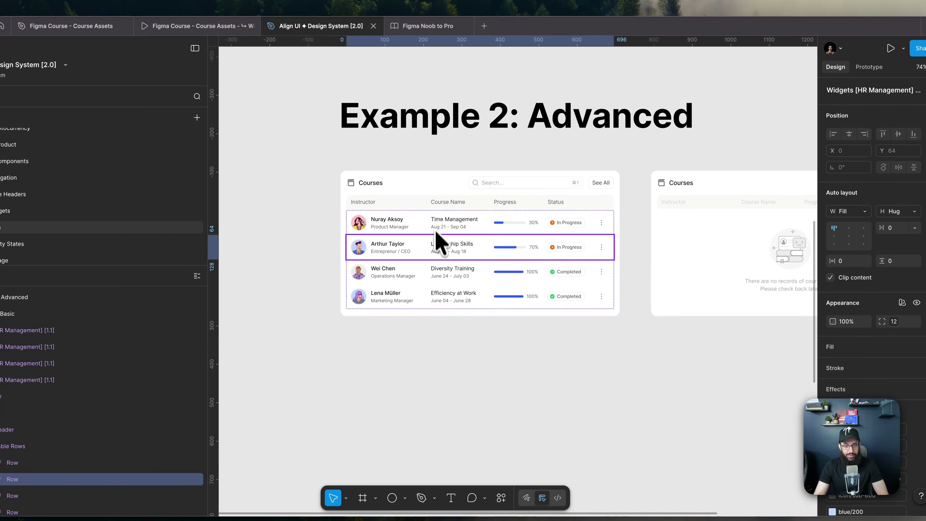
{"action": "left_click", "coordinate": [434, 219]}
{"action": "key", "text": "shift+Return"}
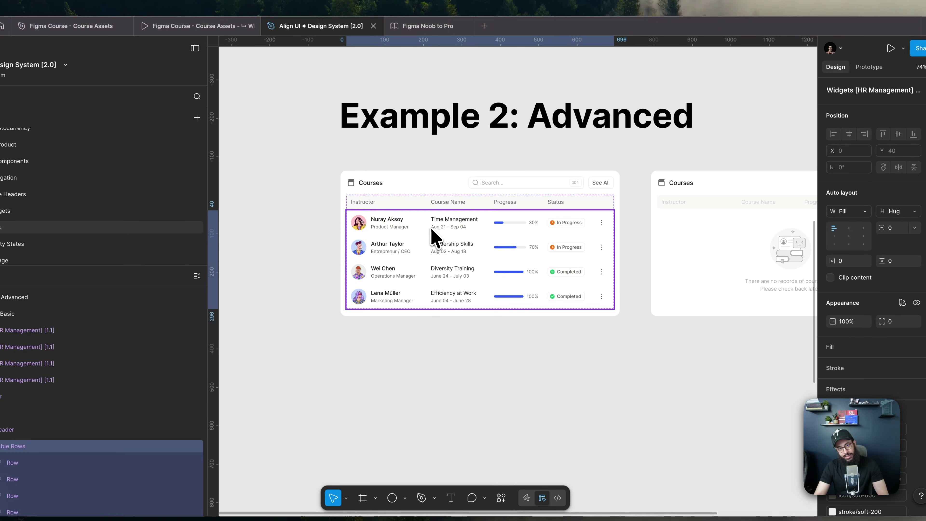
{"action": "left_click", "coordinate": [431, 228]}
{"action": "scroll", "coordinate": [430, 227], "scroll_direction": "up", "scroll_amount": 2}
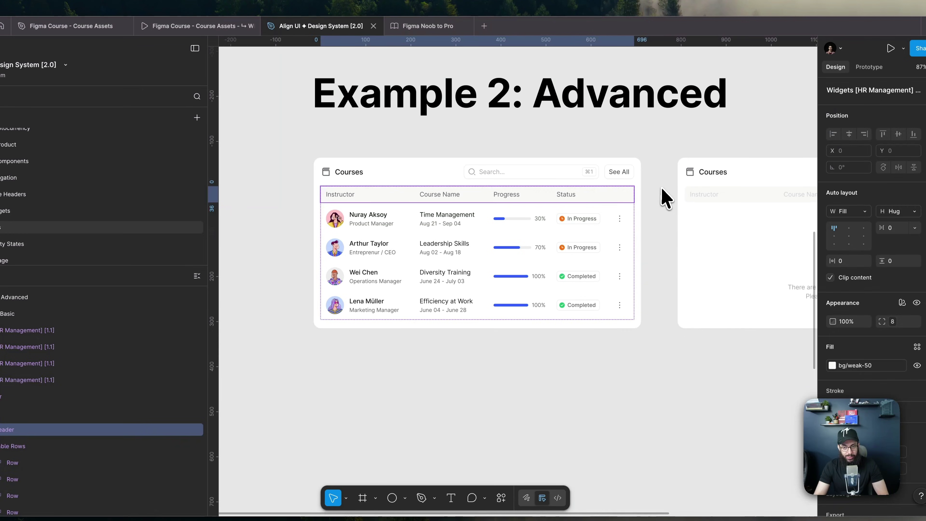
{"action": "left_click", "coordinate": [610, 217]}
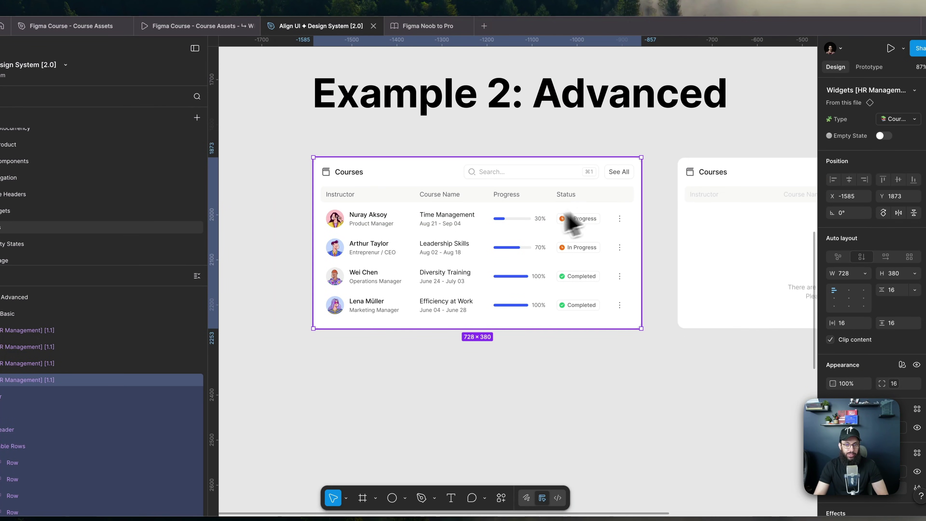
{"action": "double_click", "coordinate": [515, 226]}
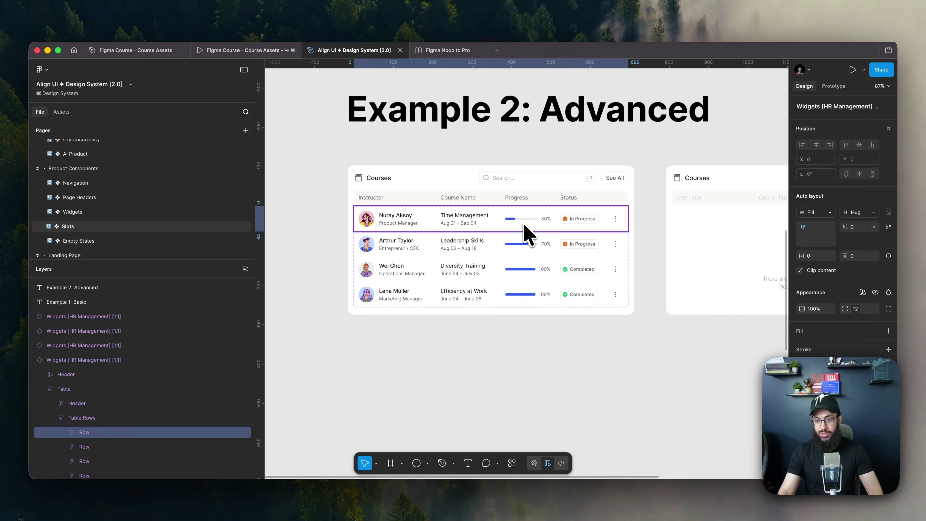
Step: Duplicate the Courses table's header row onto the canvas below the widget and convert the copy into a component
{"action": "left_click", "coordinate": [522, 199]}
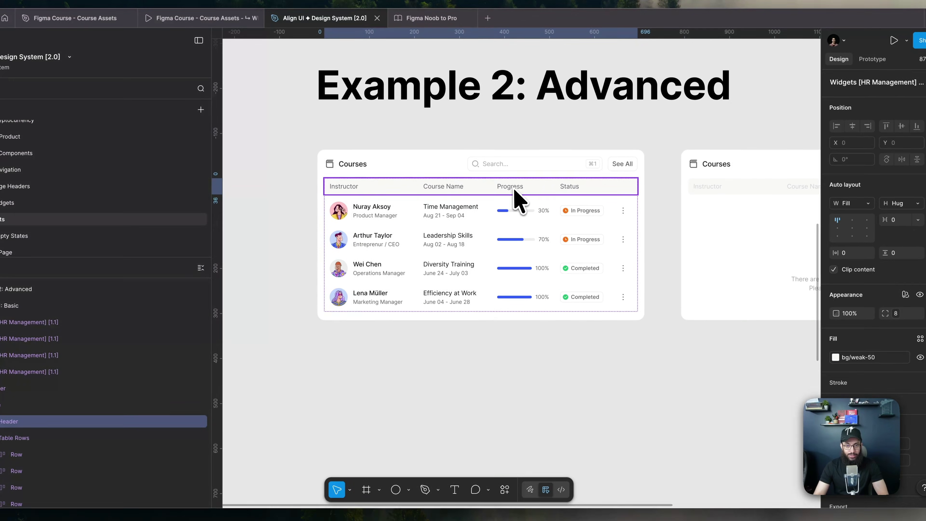
{"action": "left_click_drag", "start_coordinate": [515, 191], "coordinate": [506, 366]}
{"action": "key", "text": "super+alt+k"}
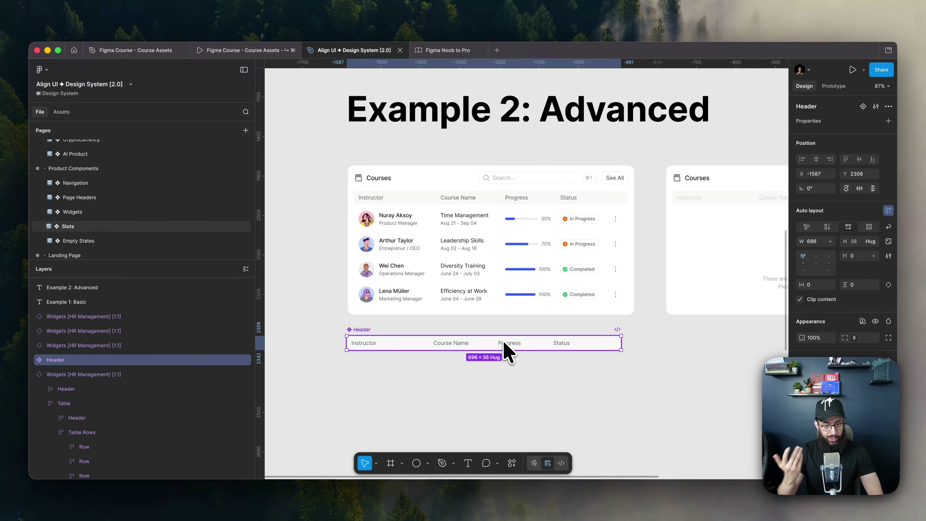
Step: Add a frame about 75 wide at the start of the Header component and make its height fill the container
{"action": "key", "text": "f"}
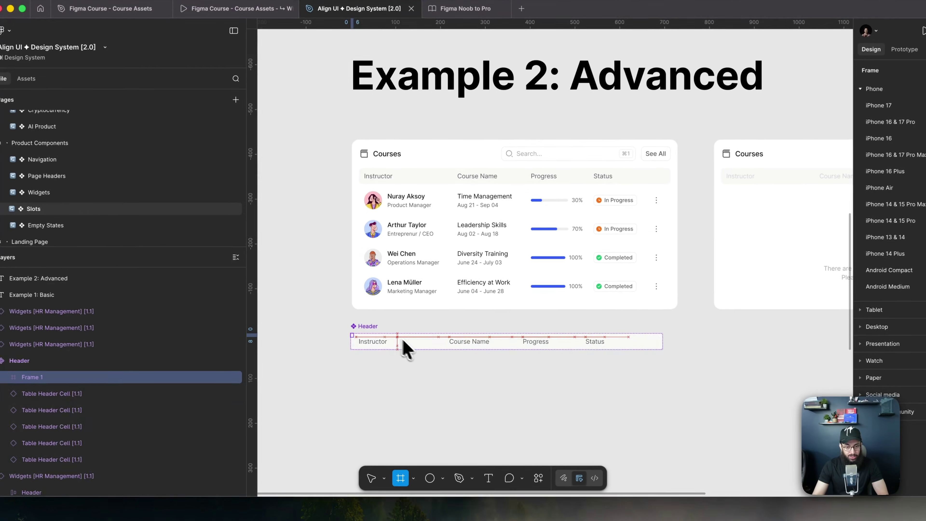
{"action": "left_click", "coordinate": [412, 353]}
{"action": "scroll", "coordinate": [383, 374], "scroll_direction": "up", "scroll_amount": 5}
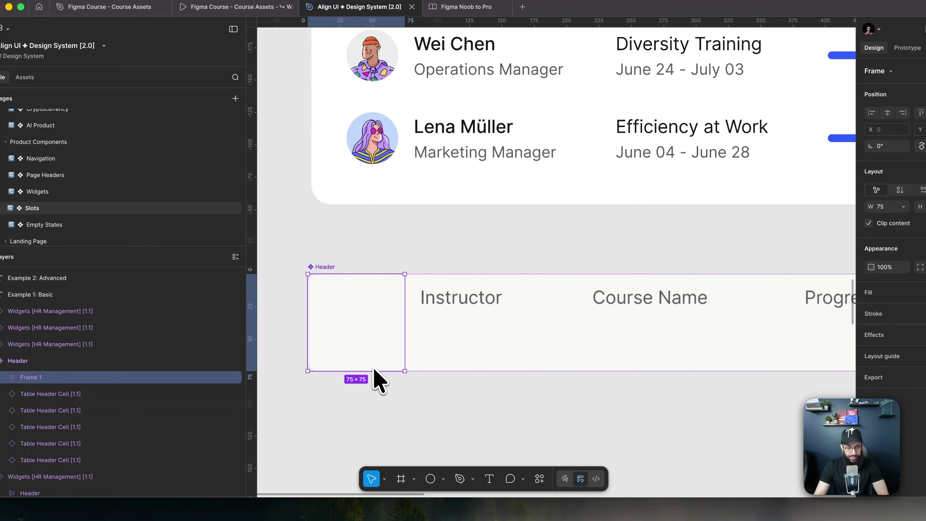
{"action": "double_click", "coordinate": [374, 370]}
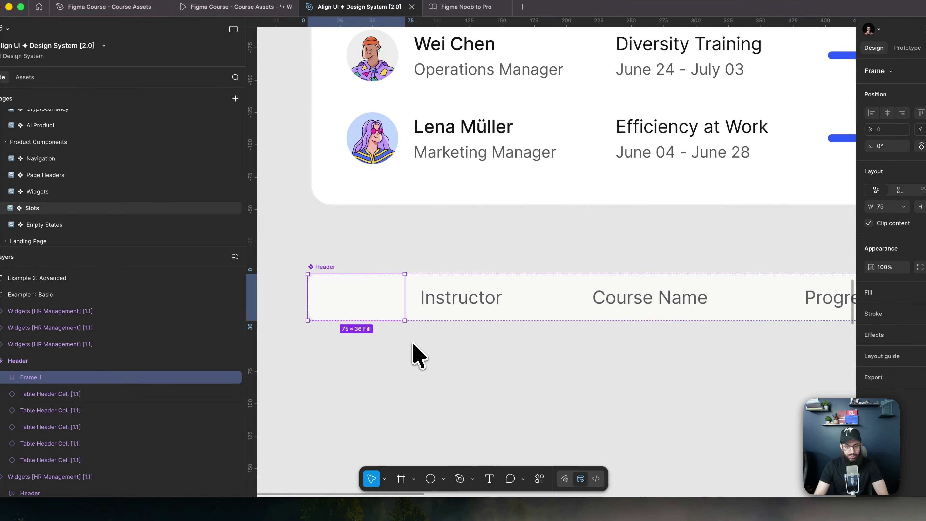
{"action": "scroll", "coordinate": [410, 347], "scroll_direction": "down", "scroll_amount": 2}
{"action": "scroll", "coordinate": [408, 328], "scroll_direction": "down", "scroll_amount": 2}
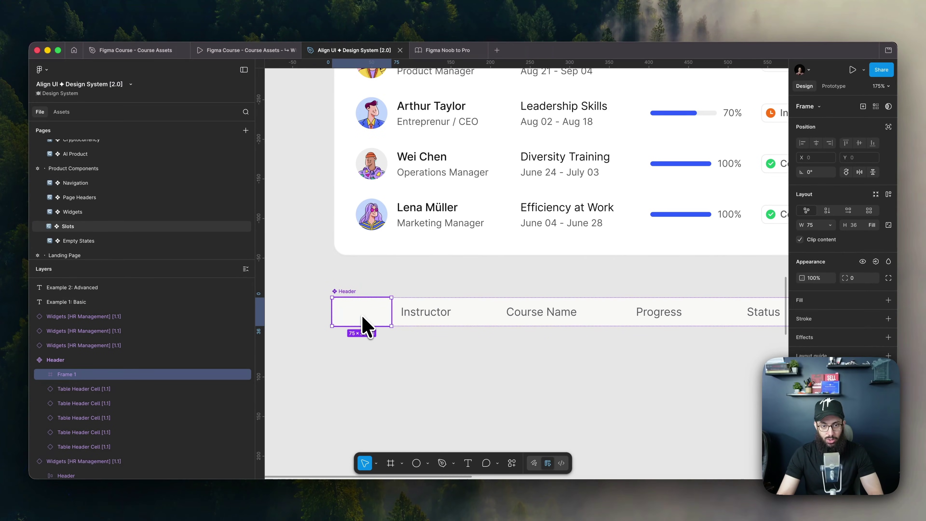
Step: Convert the new frame into a slot with horizontal auto layout and a fixed height of 36
{"action": "key", "text": "super+shift+s"}
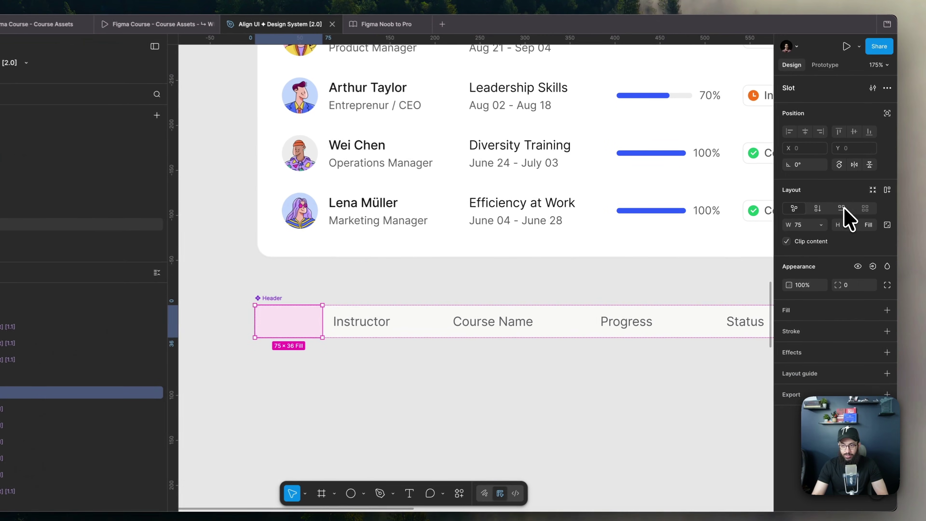
{"action": "left_click", "coordinate": [842, 209]}
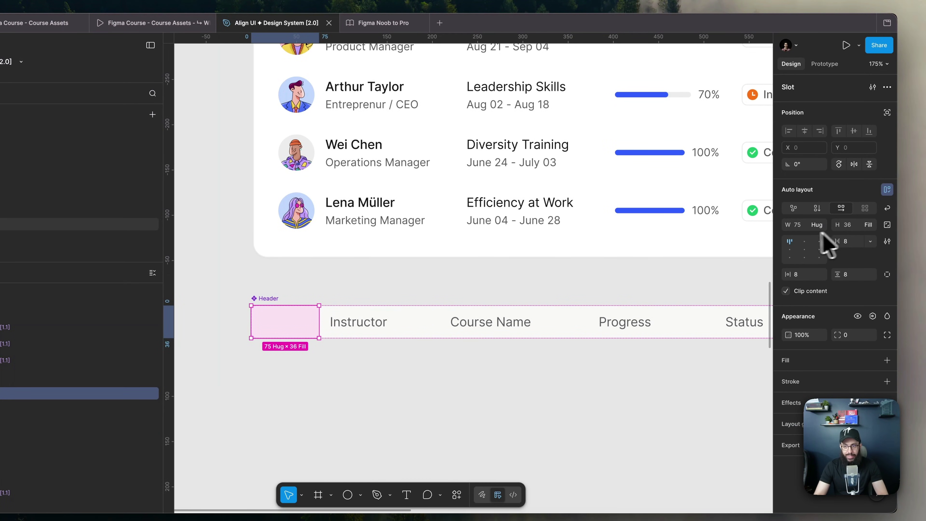
{"action": "left_click", "coordinate": [869, 224]}
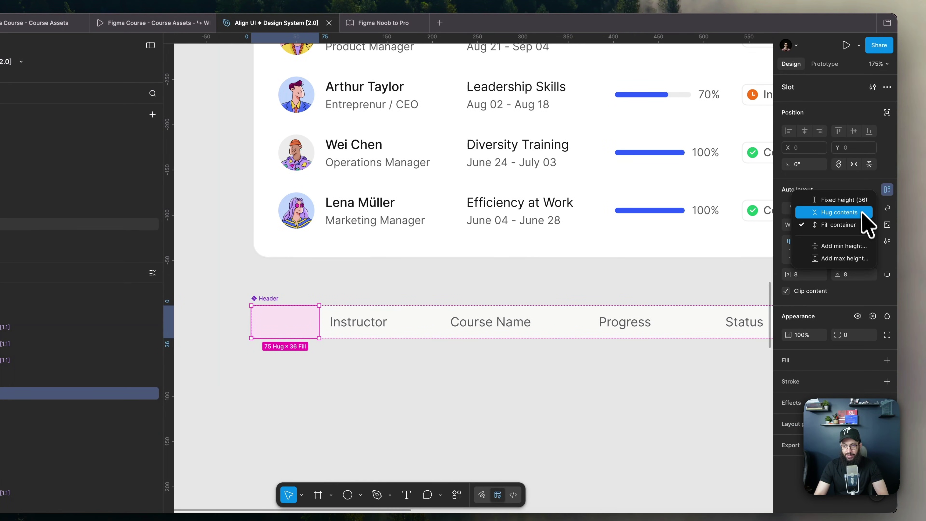
{"action": "left_click", "coordinate": [861, 199]}
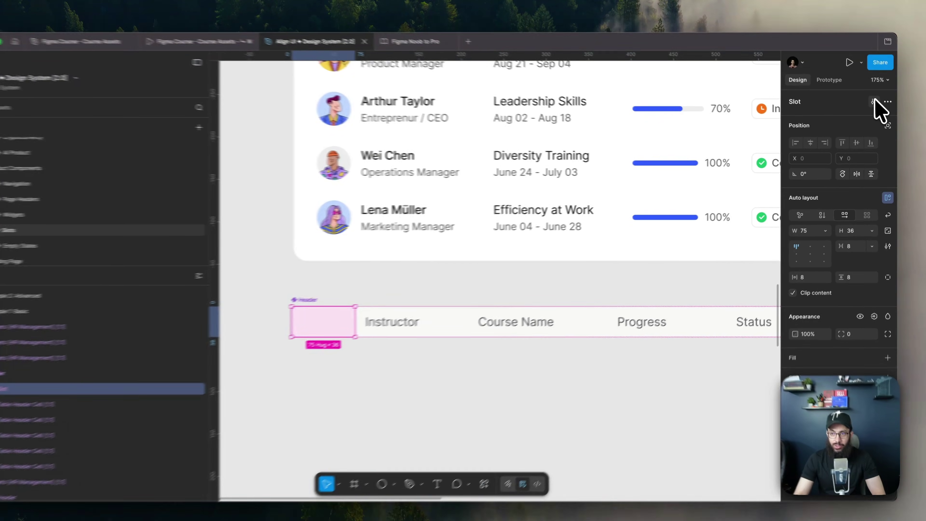
Step: Add Table Header Cell [1.1] from this file as a preferred instance of the Header slot
{"action": "left_click", "coordinate": [875, 106]}
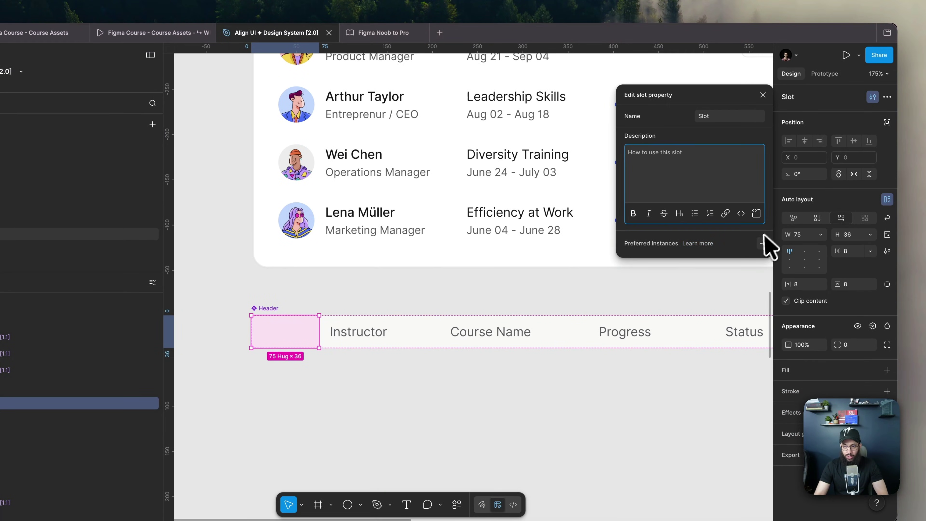
{"action": "left_click", "coordinate": [763, 243]}
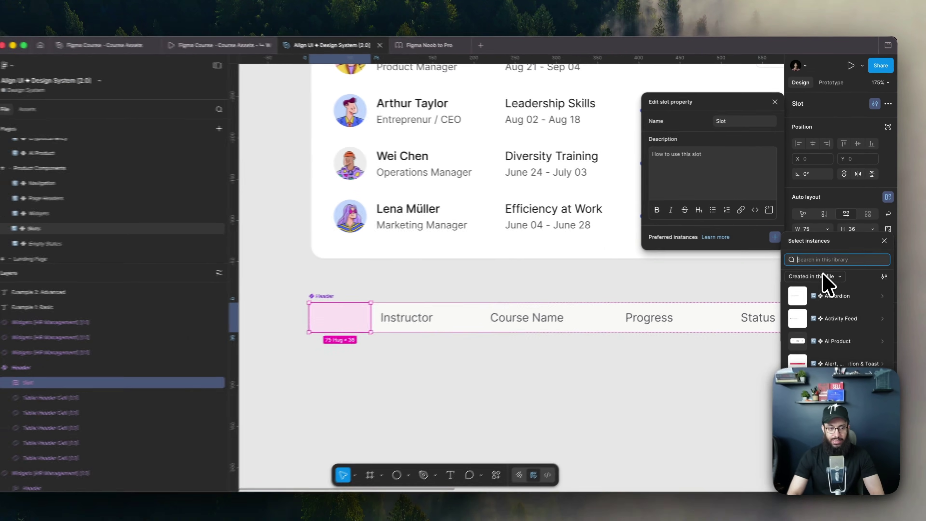
{"action": "type", "text": "Table Head"}
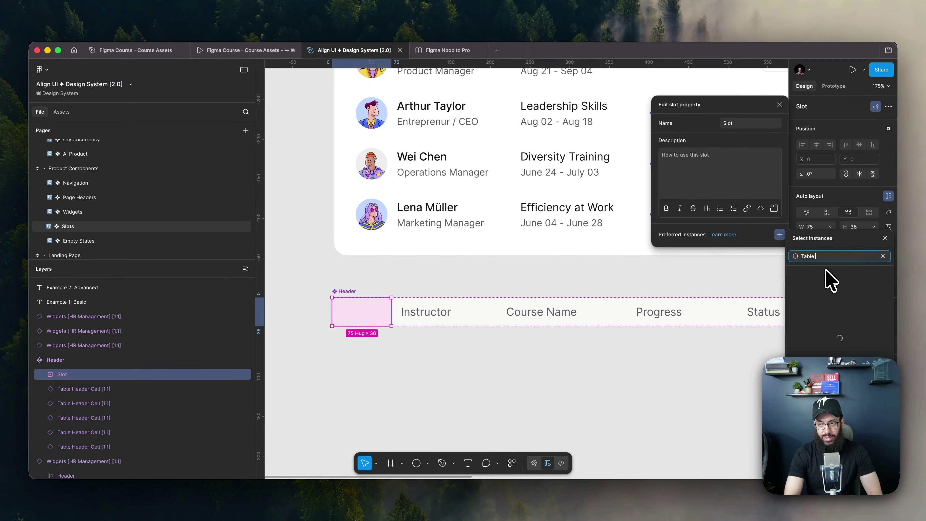
{"action": "type", "text": "er Cell"}
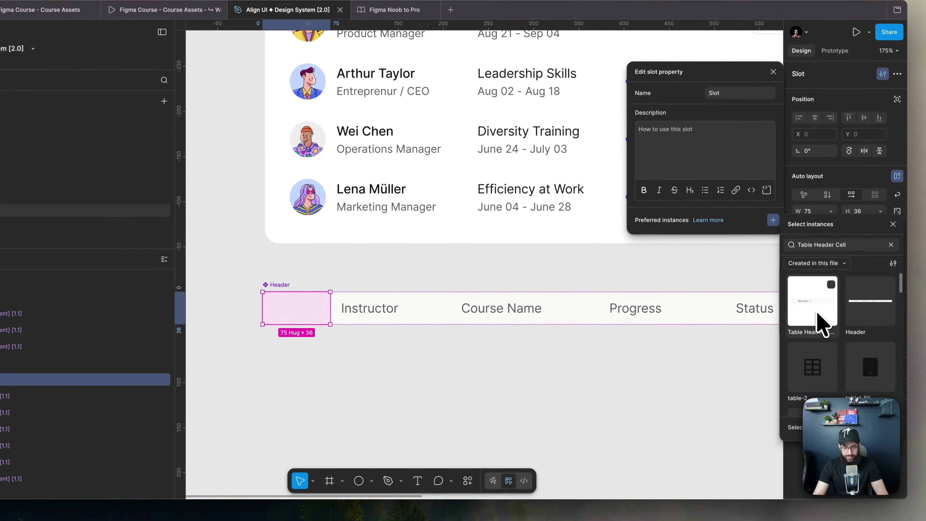
{"action": "left_click", "coordinate": [819, 323]}
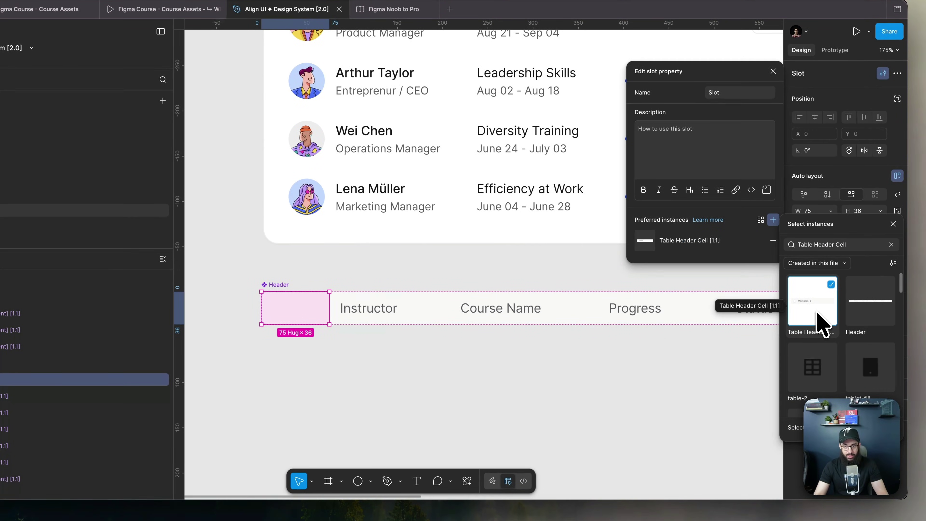
{"action": "left_click", "coordinate": [495, 341]}
Step: Cut the Instructor, Course Name, Progress and Status header cells out of the Header component
{"action": "double_click", "coordinate": [392, 313]}
{"action": "scroll", "coordinate": [392, 314], "scroll_direction": "down", "scroll_amount": 5}
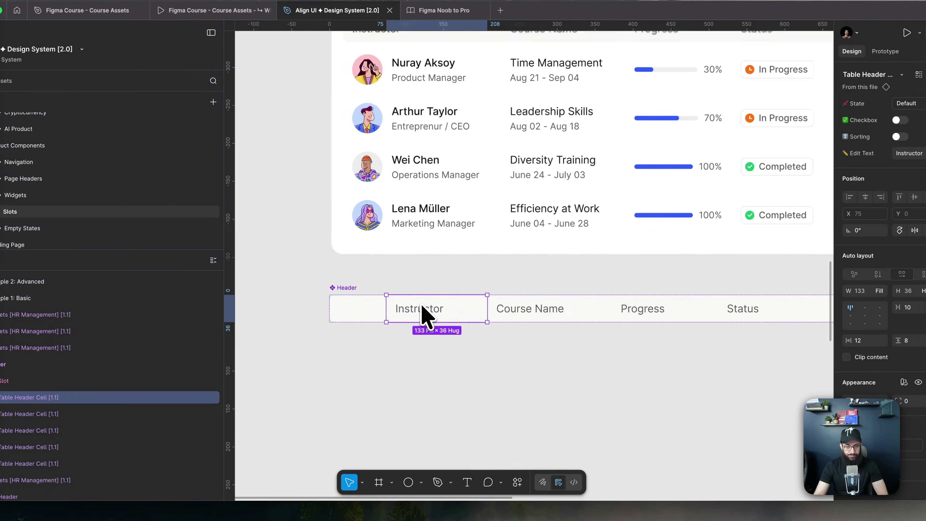
{"action": "left_click", "coordinate": [509, 314], "text": "shift"}
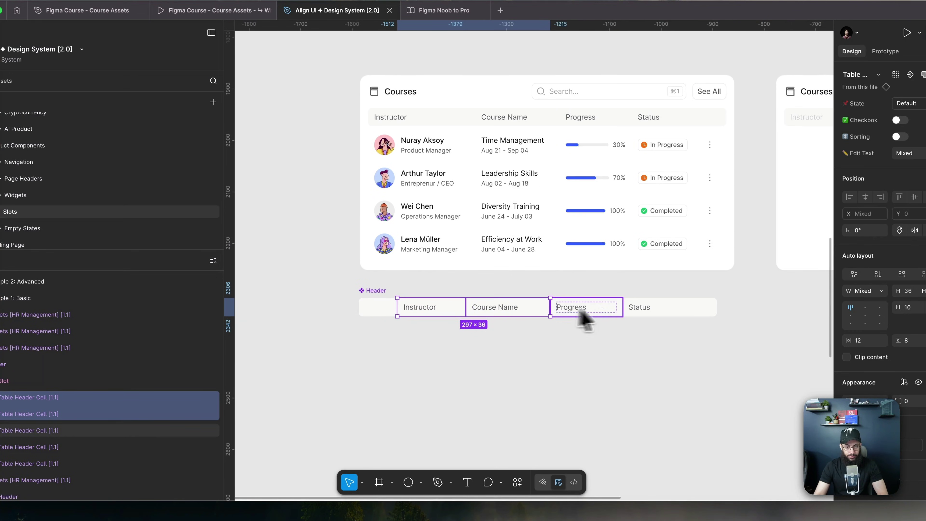
{"action": "left_click", "coordinate": [582, 312], "text": "shift"}
{"action": "left_click", "coordinate": [675, 313], "text": "shift"}
{"action": "key", "text": "super+x"}
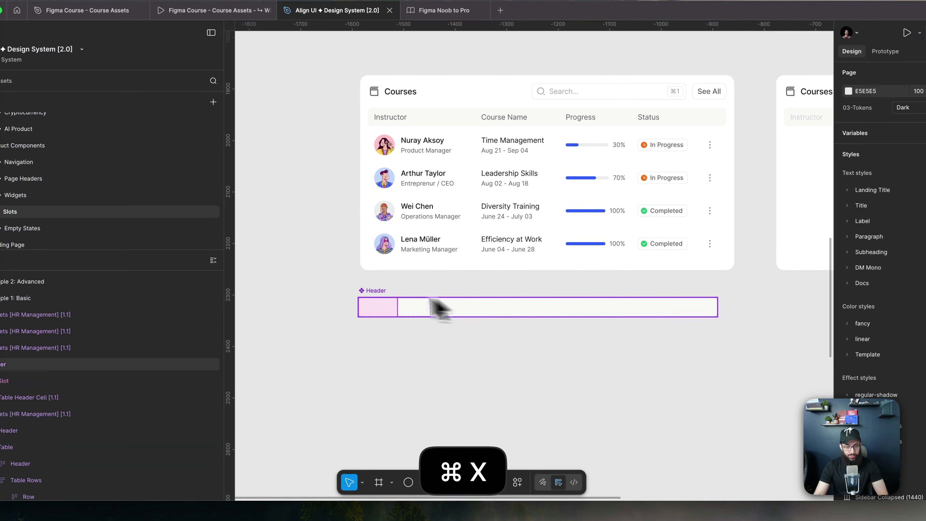
Step: Place an instance of the Header component below the main component
{"action": "left_click", "coordinate": [368, 305]}
{"action": "left_click_drag", "start_coordinate": [386, 302], "coordinate": [459, 356]}
{"action": "scroll", "coordinate": [437, 342], "scroll_direction": "down", "scroll_amount": 2}
Step: Identify the leftover empty Table Header Cell beside the slot and cut it from the main Header component
{"action": "left_click", "coordinate": [350, 341]}
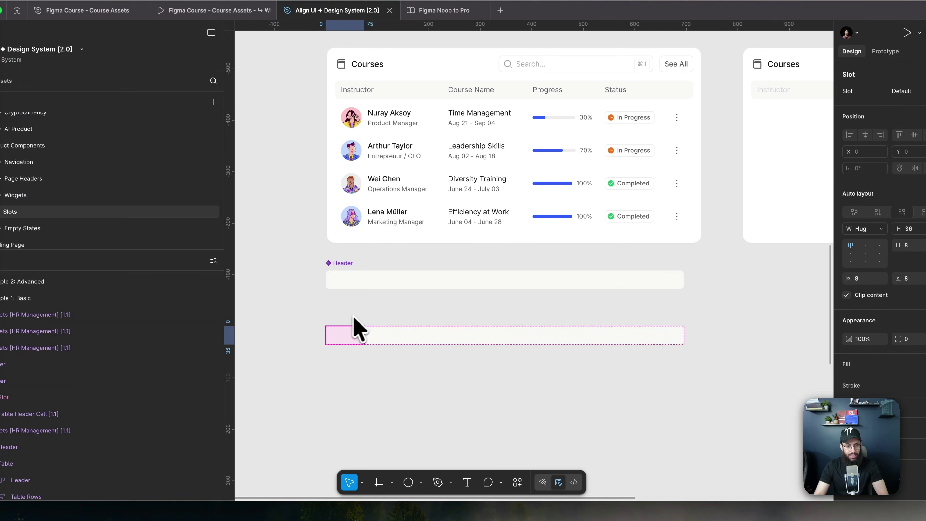
{"action": "left_click", "coordinate": [387, 338]}
{"action": "left_click", "coordinate": [359, 339]}
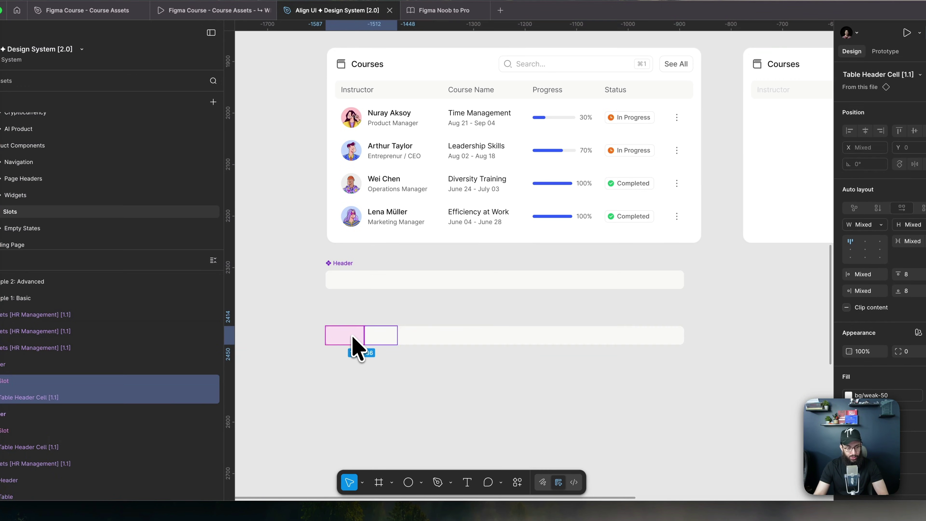
{"action": "left_click", "coordinate": [71, 396]}
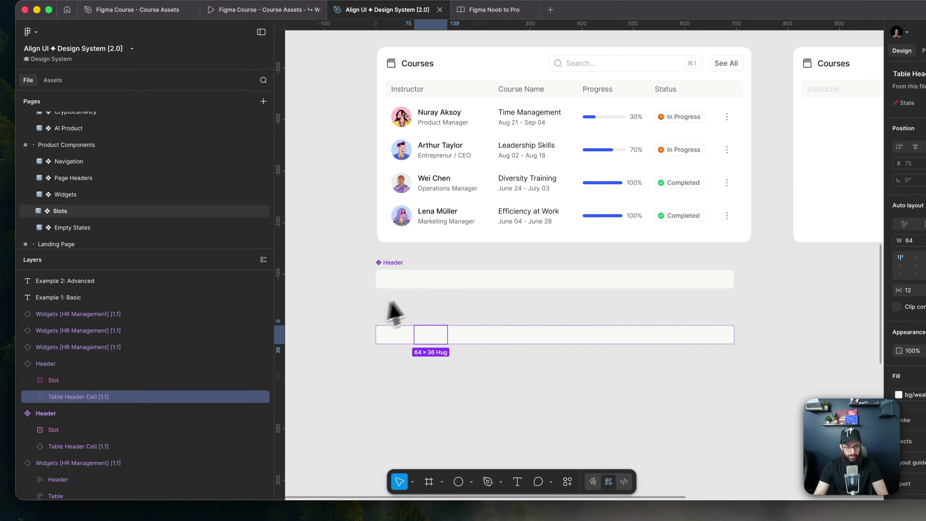
{"action": "left_click", "coordinate": [428, 282]}
{"action": "left_click", "coordinate": [427, 282]}
{"action": "key", "text": "super+x"}
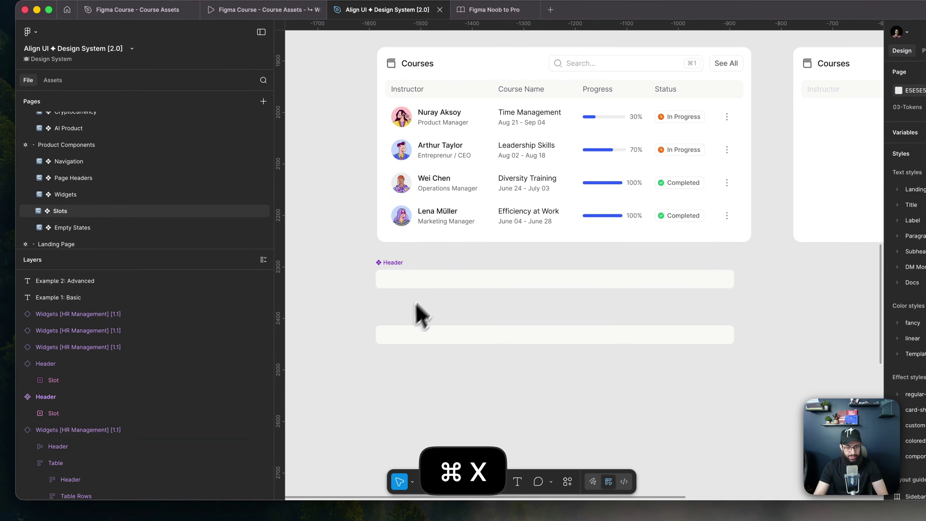
Step: Check the Header slot's preferred instances and insert Table Header Cell [1.1] into the Header instance's slot
{"action": "left_click", "coordinate": [394, 339]}
{"action": "key", "text": "shift+Return"}
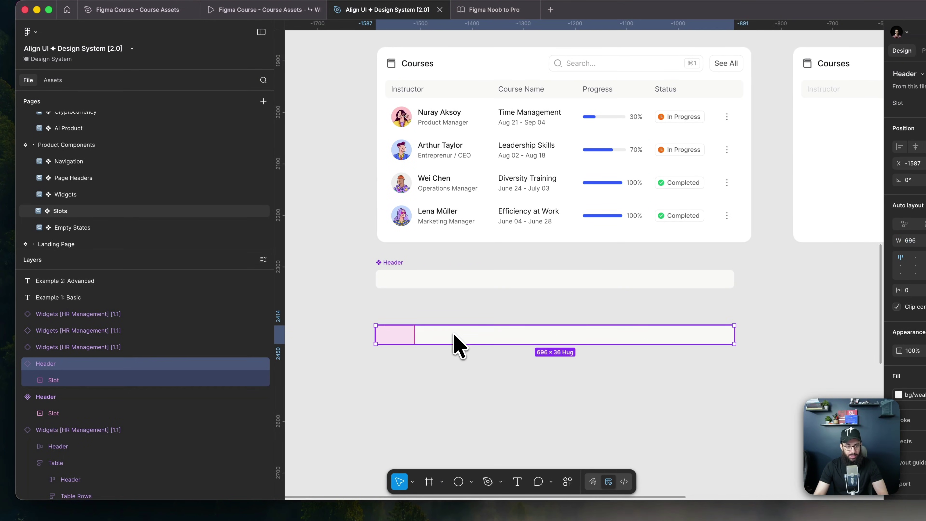
{"action": "key", "text": "Return"}
{"action": "key", "text": "Return"}
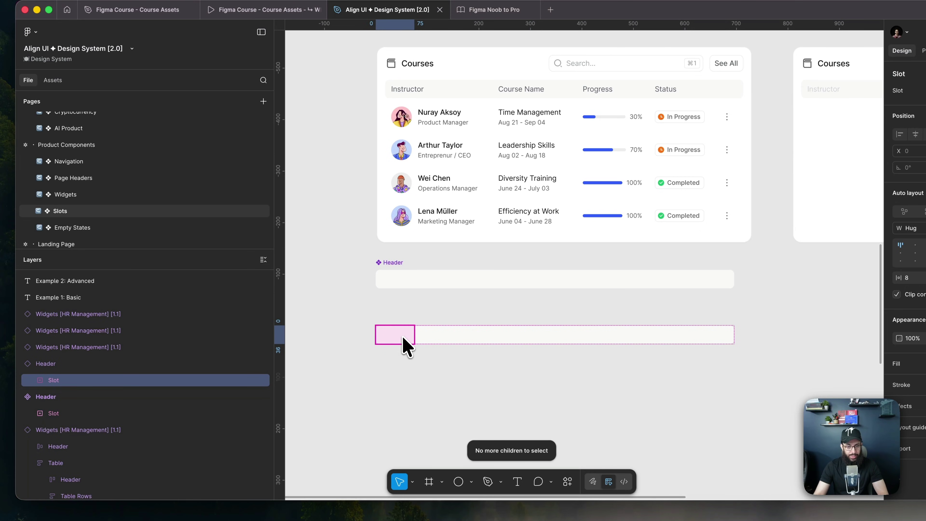
{"action": "left_click", "coordinate": [396, 284]}
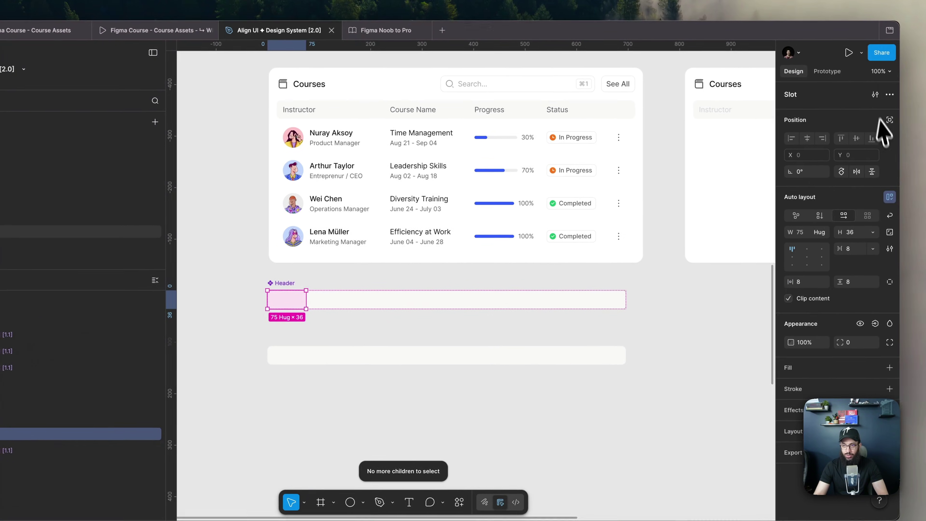
{"action": "left_click", "coordinate": [873, 95]}
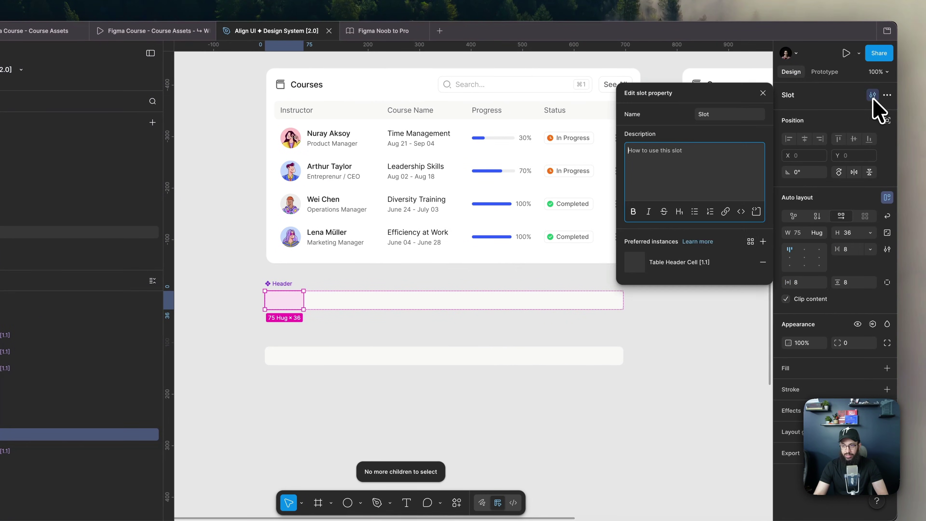
{"action": "key", "text": "Escape"}
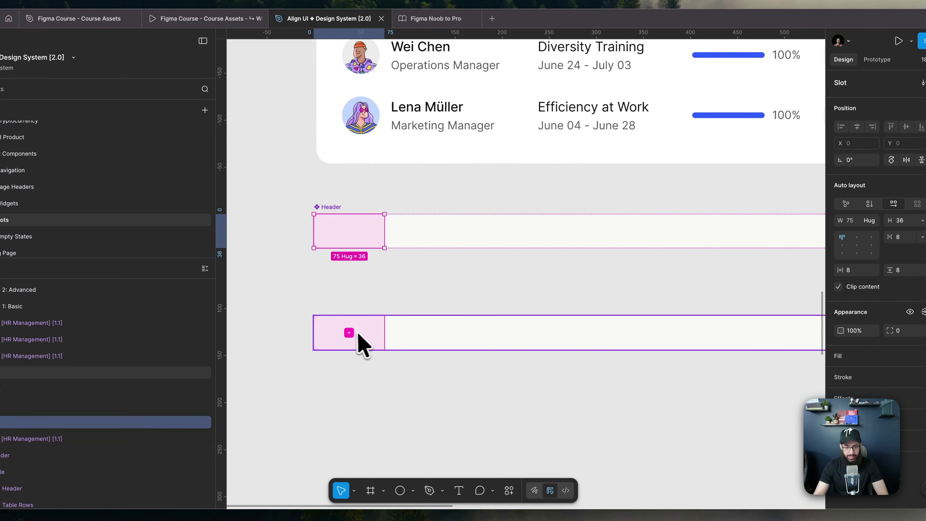
{"action": "left_click", "coordinate": [349, 332]}
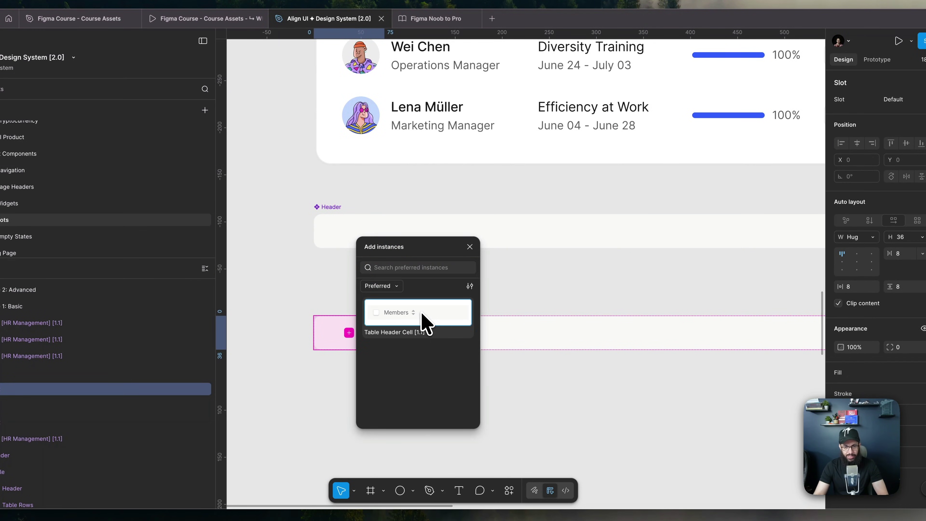
{"action": "left_click", "coordinate": [423, 321]}
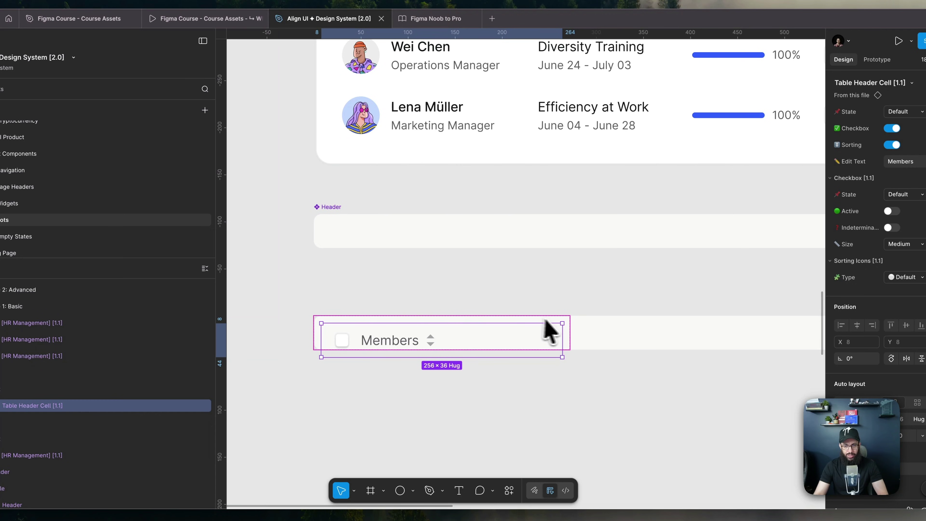
Step: Set the horizontal and vertical padding of the main Header component's slot to 0
{"action": "left_click", "coordinate": [375, 239]}
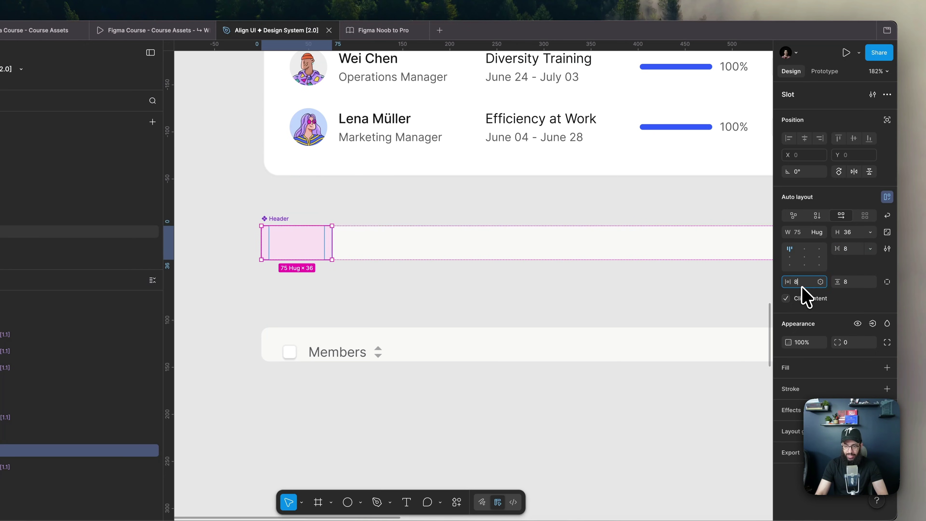
{"action": "type", "text": "0"}
{"action": "key", "text": "Return"}
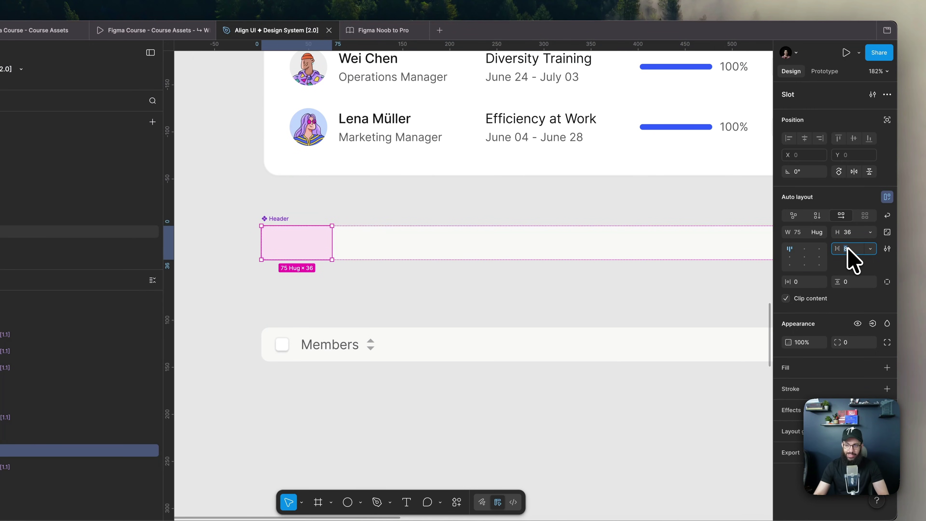
Step: Set the item gap of the main Header component's slot to 0
{"action": "scroll", "coordinate": [403, 118], "scroll_direction": "up", "scroll_amount": 5}
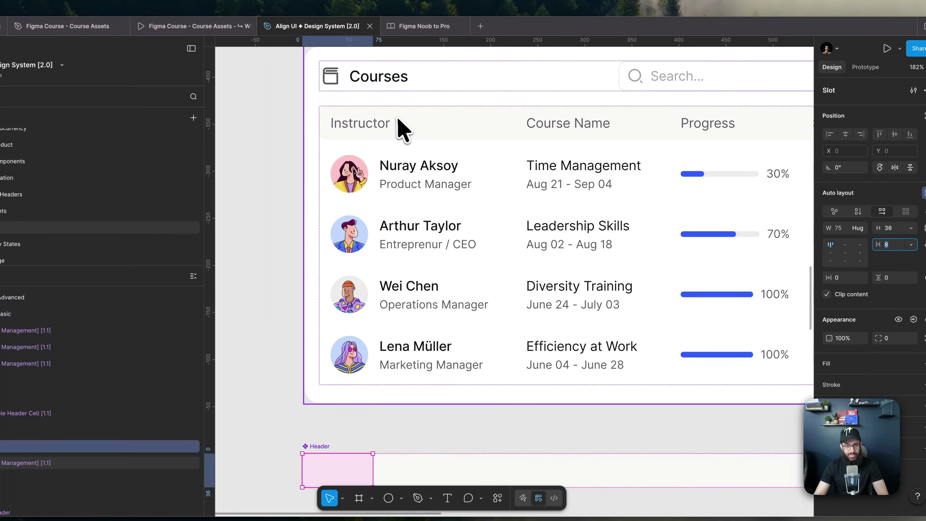
{"action": "left_click", "coordinate": [356, 132]}
{"action": "double_click", "coordinate": [358, 133]}
{"action": "scroll", "coordinate": [541, 128], "scroll_direction": "down", "scroll_amount": 6}
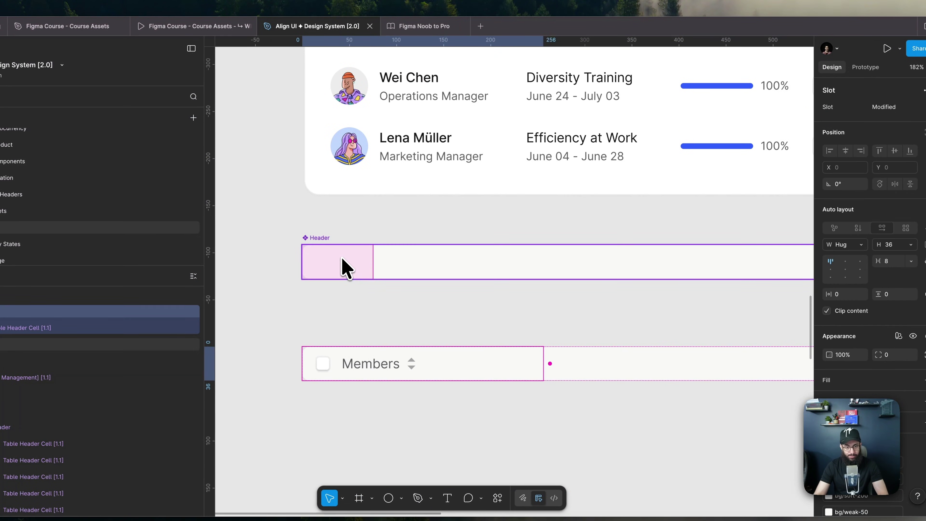
{"action": "left_click", "coordinate": [345, 266]}
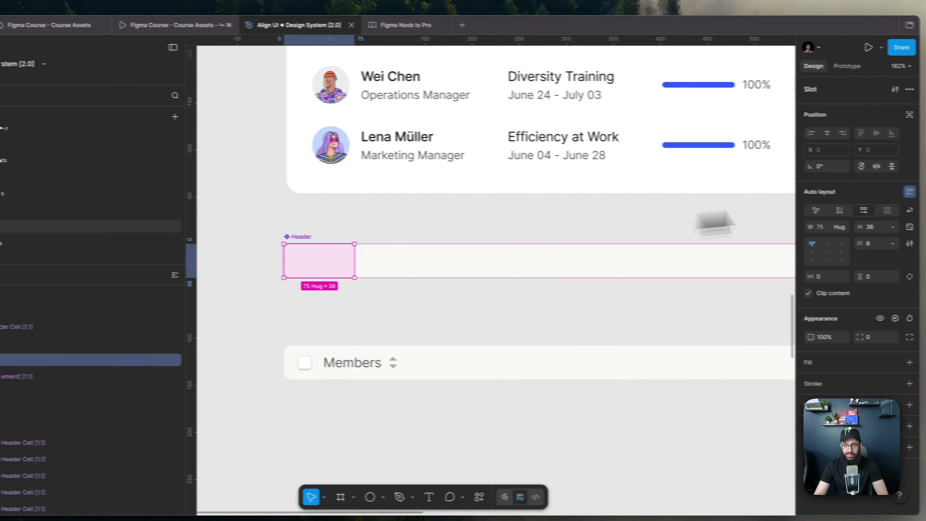
{"action": "left_click", "coordinate": [865, 245]}
{"action": "type", "text": "0"}
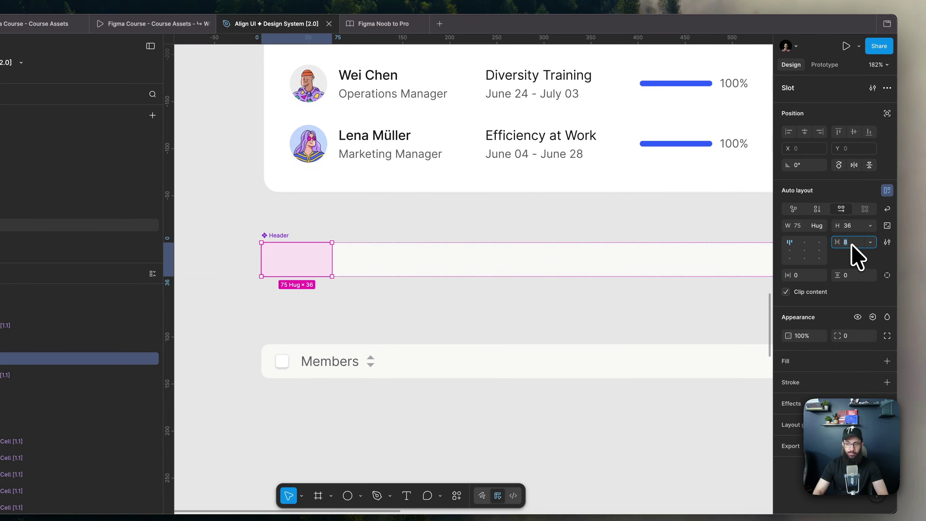
{"action": "key", "text": "Return"}
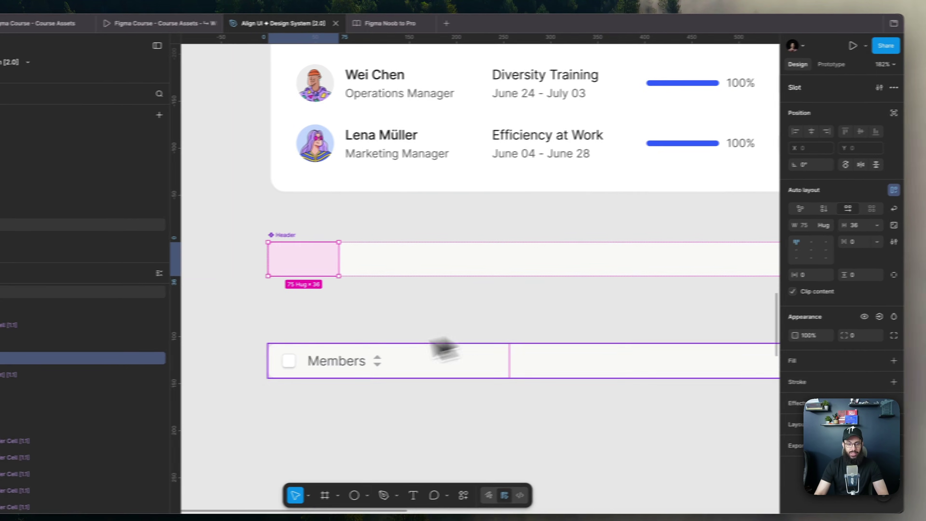
Step: Try turning off the checkbox and sorting icon of the Table Header Cell in the Header instance, and undo both changes
{"action": "left_click", "coordinate": [328, 361]}
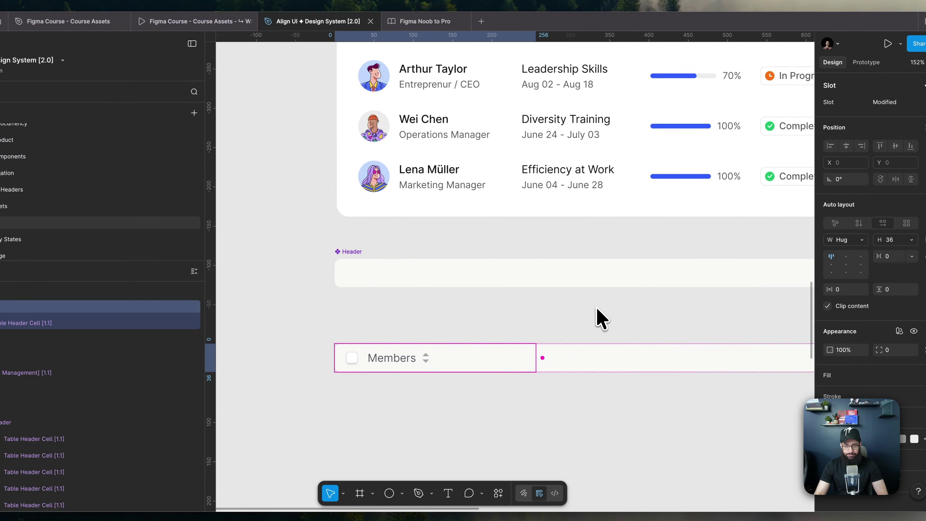
{"action": "scroll", "coordinate": [601, 318], "scroll_direction": "down", "scroll_amount": 3}
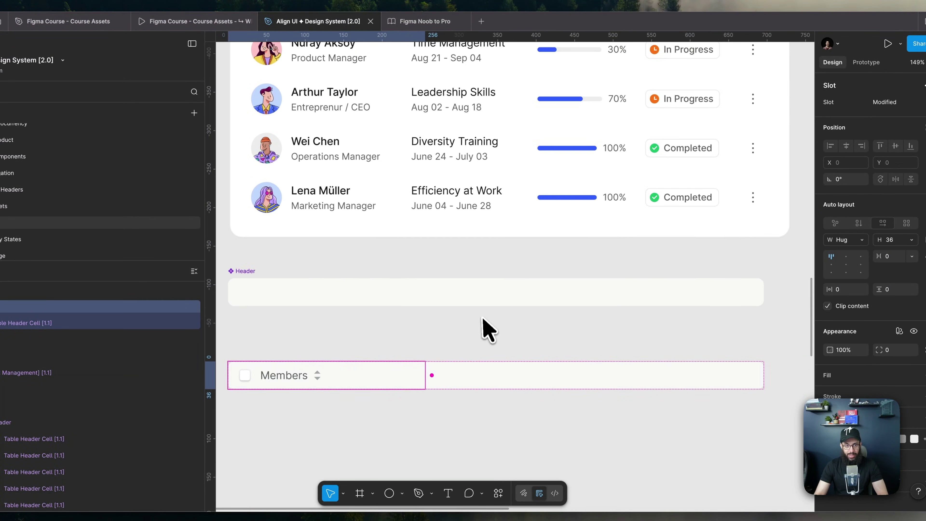
{"action": "scroll", "coordinate": [490, 327], "scroll_direction": "up", "scroll_amount": 4}
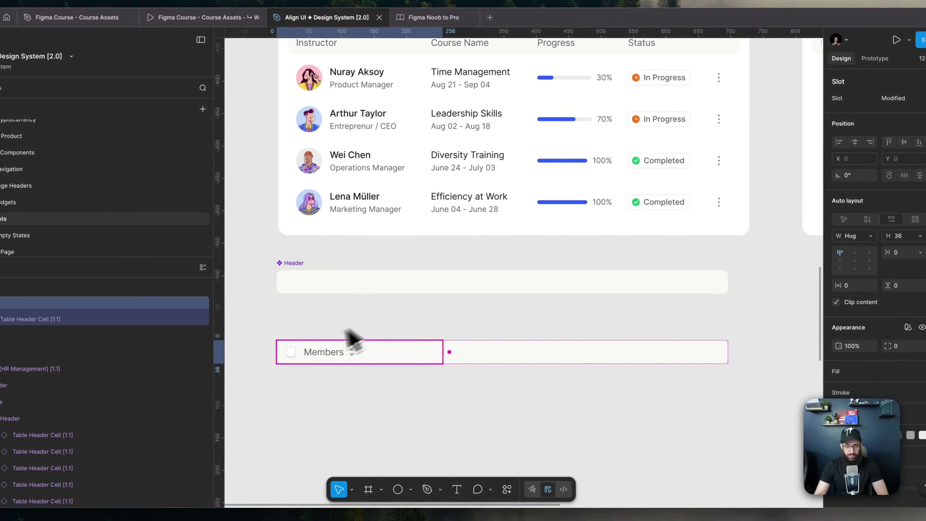
{"action": "left_click", "coordinate": [349, 361]}
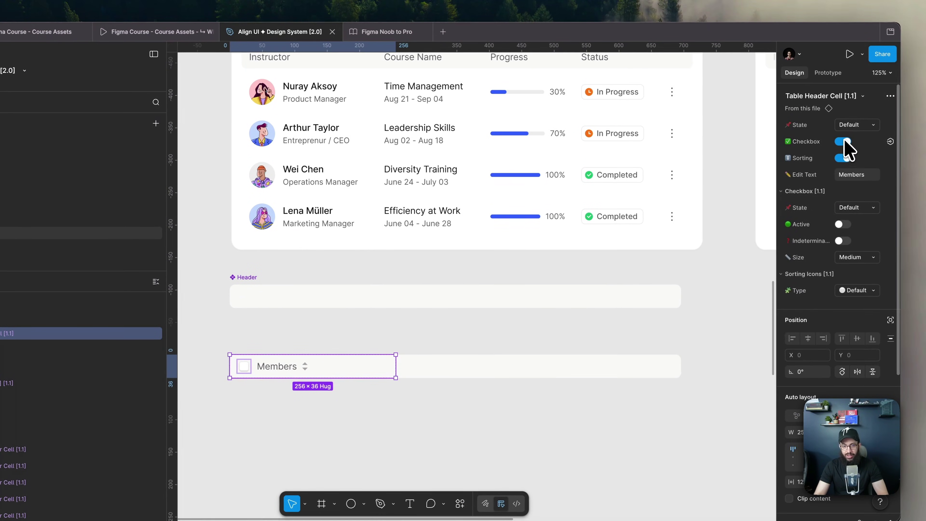
{"action": "left_click", "coordinate": [852, 138]}
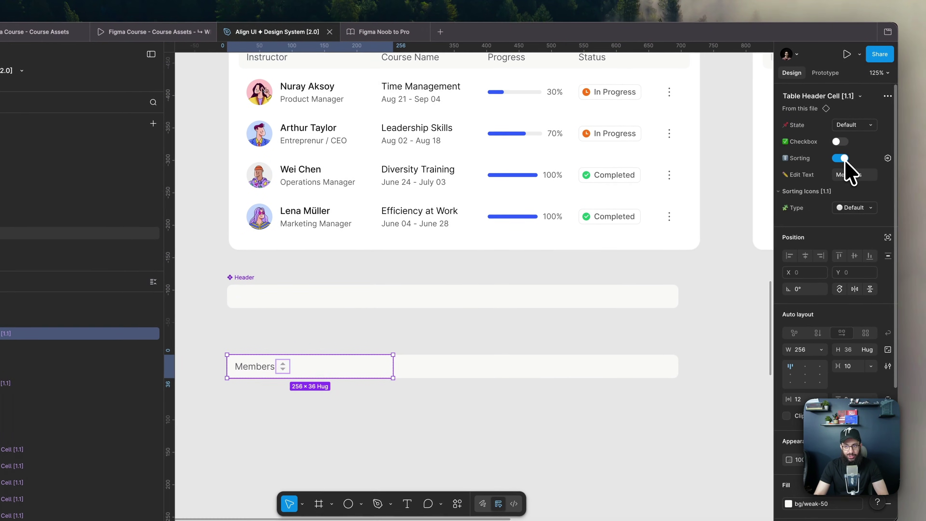
{"action": "left_click", "coordinate": [845, 156]}
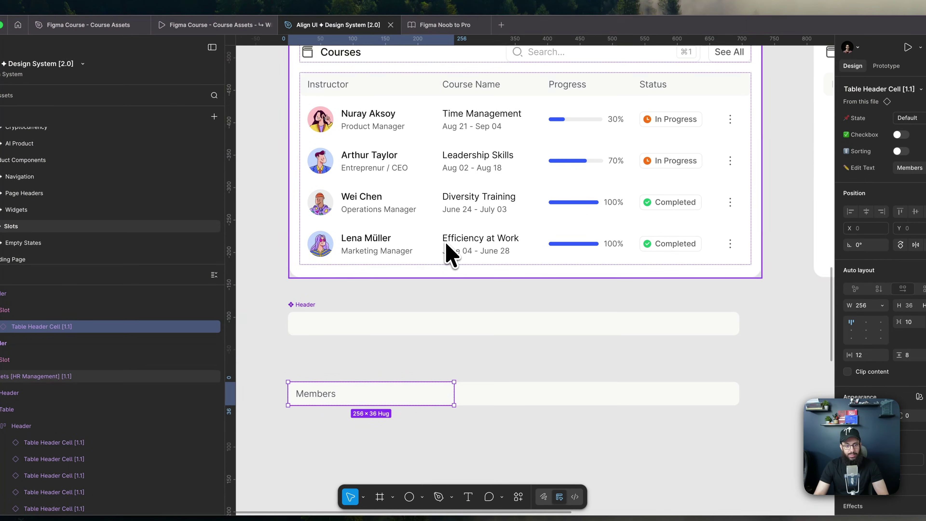
{"action": "key", "text": "super+z"}
{"action": "key", "text": "super+z"}
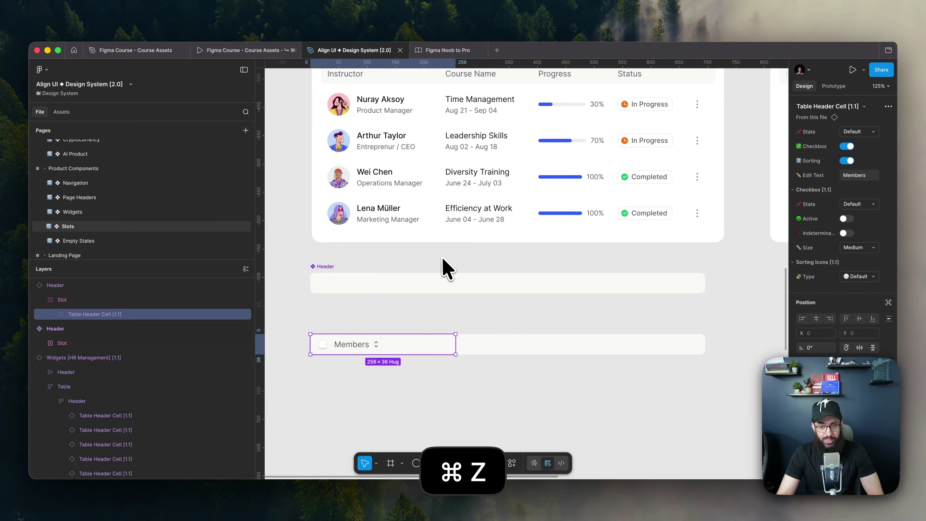
Step: Duplicate the Header instance's cell, turn off the copy's checkbox and sorting, and duplicate that copy until the slot holds four cells
{"action": "key", "text": "super+d"}
{"action": "scroll", "coordinate": [443, 261], "scroll_direction": "up", "scroll_amount": 2}
{"action": "left_click", "coordinate": [846, 146]}
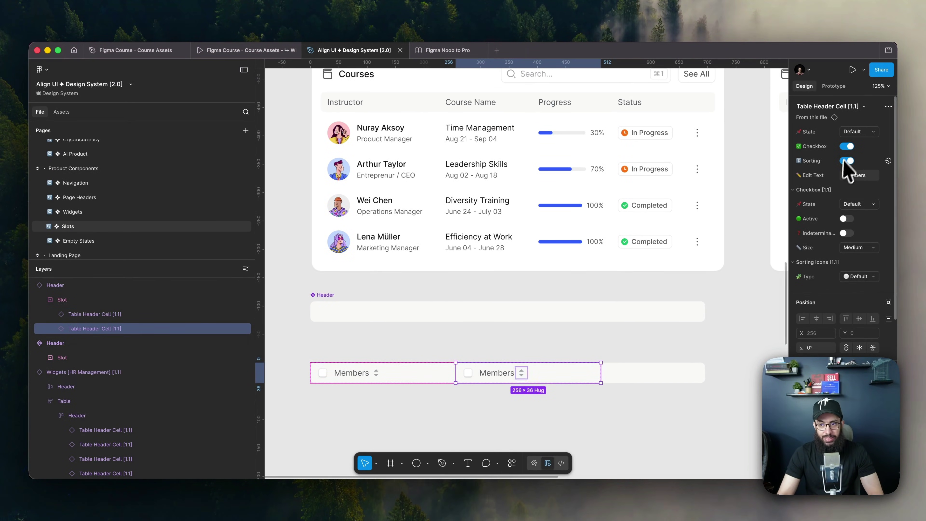
{"action": "left_click", "coordinate": [838, 156]}
{"action": "scroll", "coordinate": [596, 264], "scroll_direction": "down", "scroll_amount": 2}
{"action": "key", "text": "super+d"}
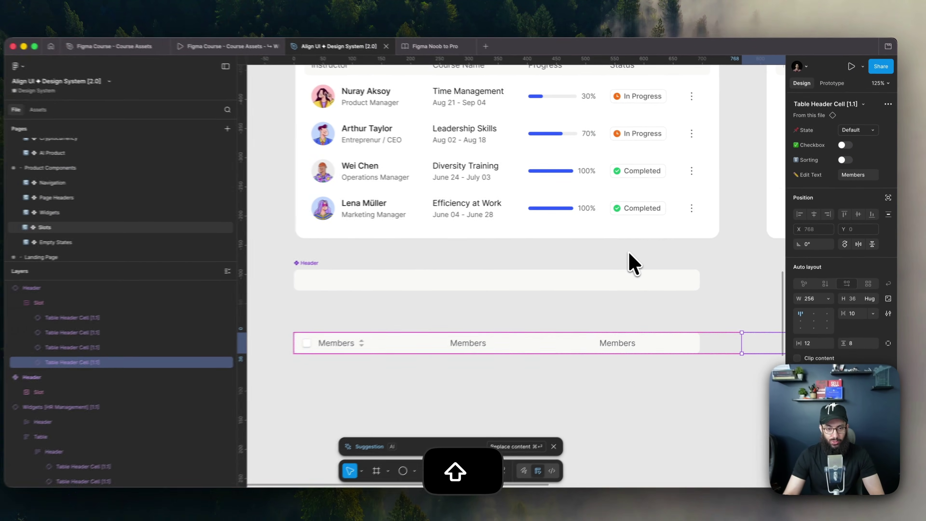
Step: Select all four Table Header Cells in the Header instance's slot and set their width to Fill container
{"action": "scroll", "coordinate": [605, 277], "scroll_direction": "down", "scroll_amount": 3}
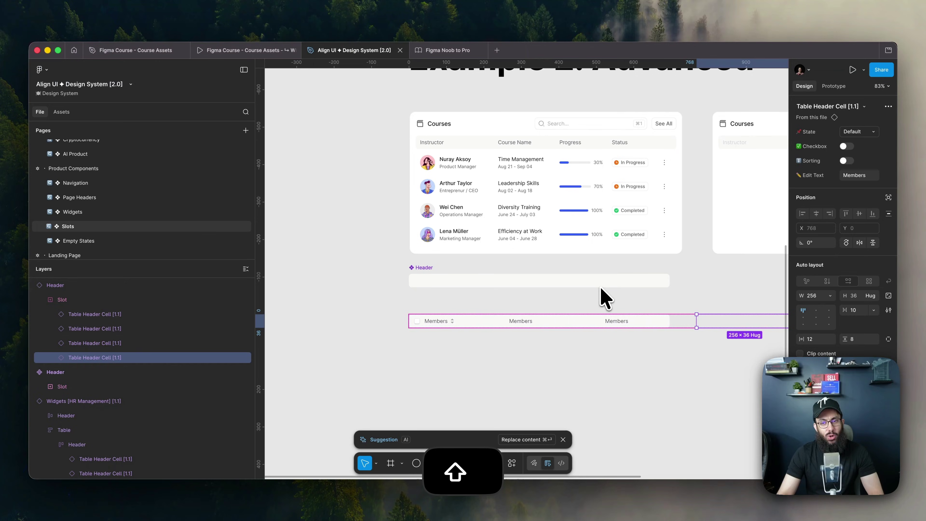
{"action": "key", "text": "shift+Return"}
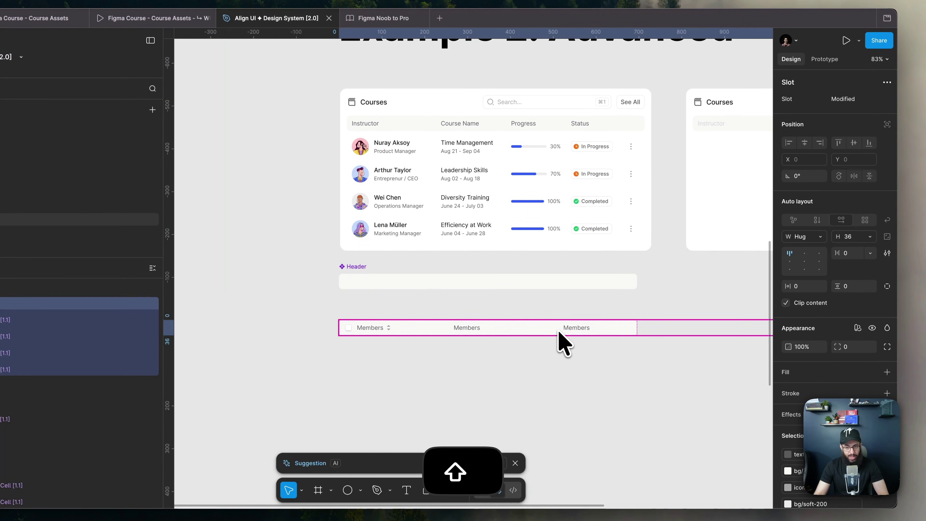
{"action": "key", "text": "Return"}
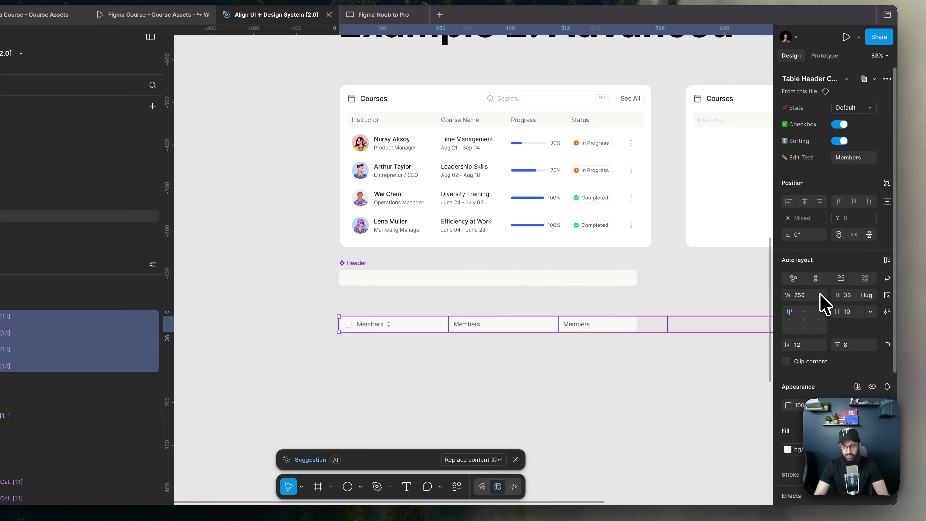
{"action": "left_click", "coordinate": [825, 295]}
{"action": "left_click", "coordinate": [810, 323]}
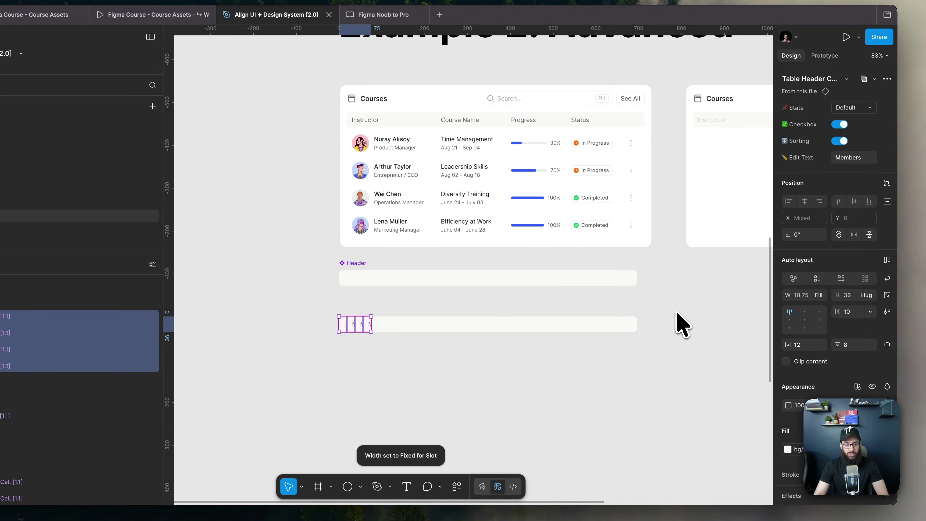
Step: Set the width of the main Header component's slot to Fill container
{"action": "double_click", "coordinate": [361, 278]}
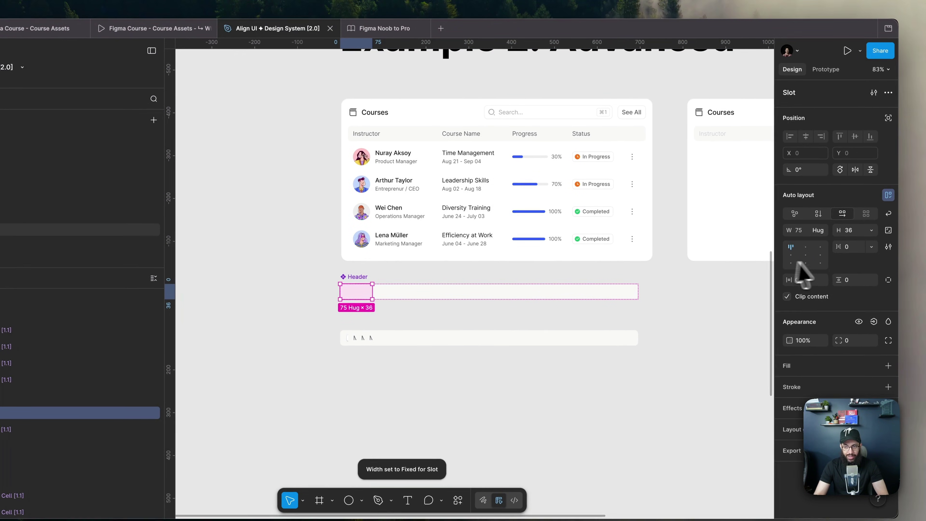
{"action": "left_click", "coordinate": [818, 230]}
{"action": "left_click", "coordinate": [820, 242]}
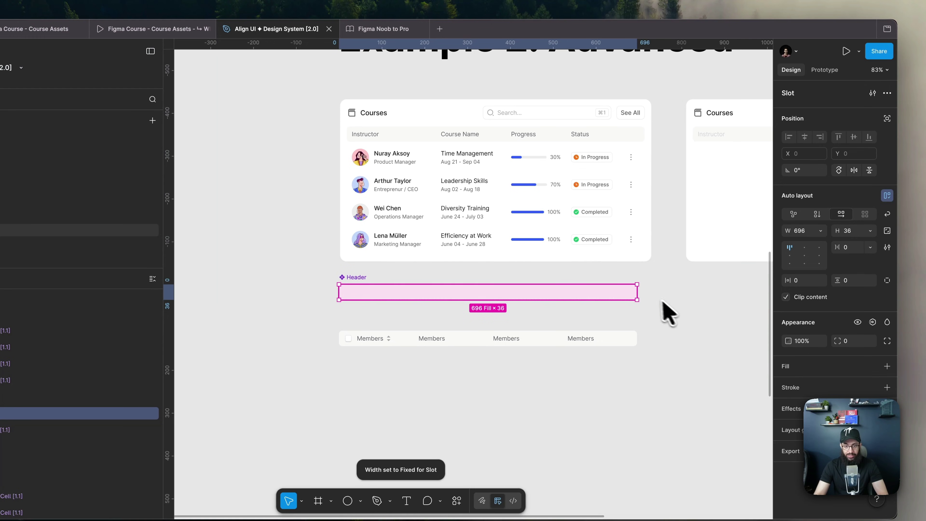
{"action": "left_click", "coordinate": [677, 306]}
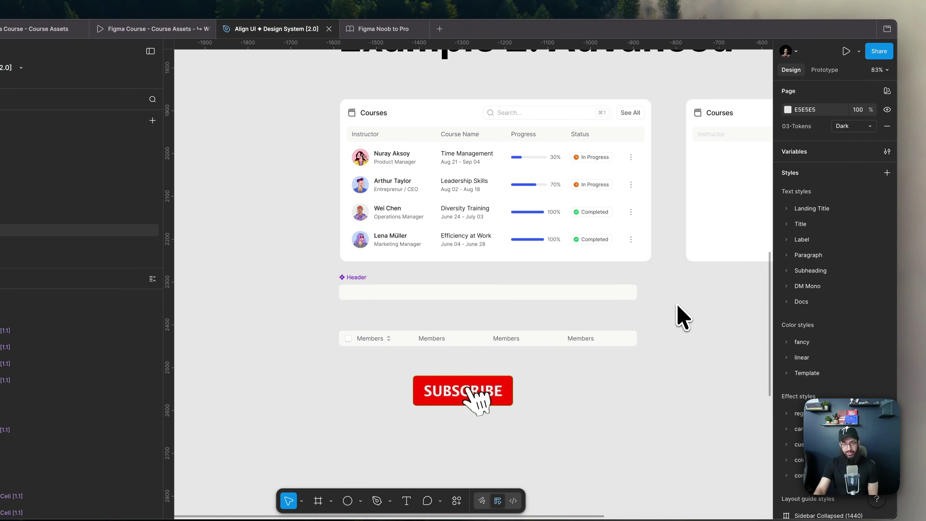
{"action": "scroll", "coordinate": [676, 304], "scroll_direction": "up", "scroll_amount": 5}
{"action": "key", "text": "ctrl+a"}
{"action": "left_click_drag", "start_coordinate": [547, 111], "coordinate": [765, 187]}
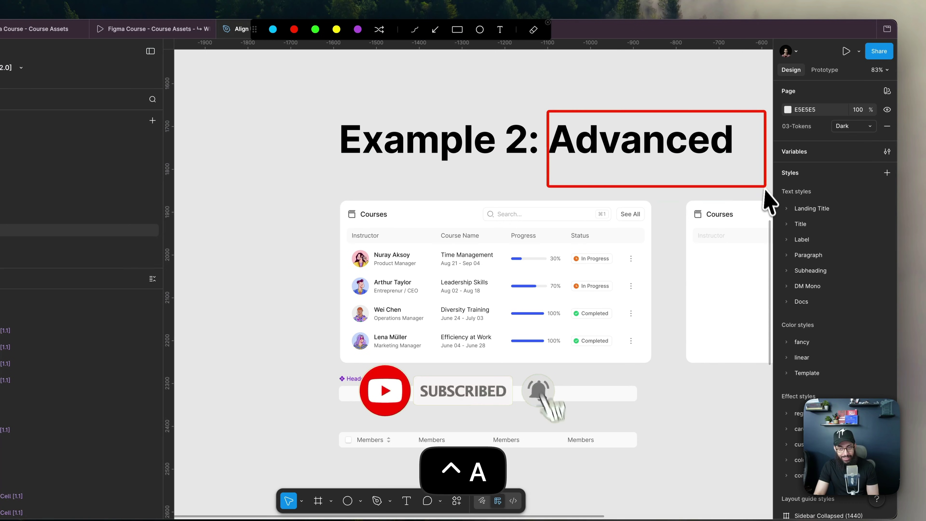
{"action": "key", "text": "Escape"}
Step: Replace the Header instance's first two cell labels with Instructor and Course Name, copied from the Courses table header
{"action": "scroll", "coordinate": [725, 199], "scroll_direction": "down", "scroll_amount": 3}
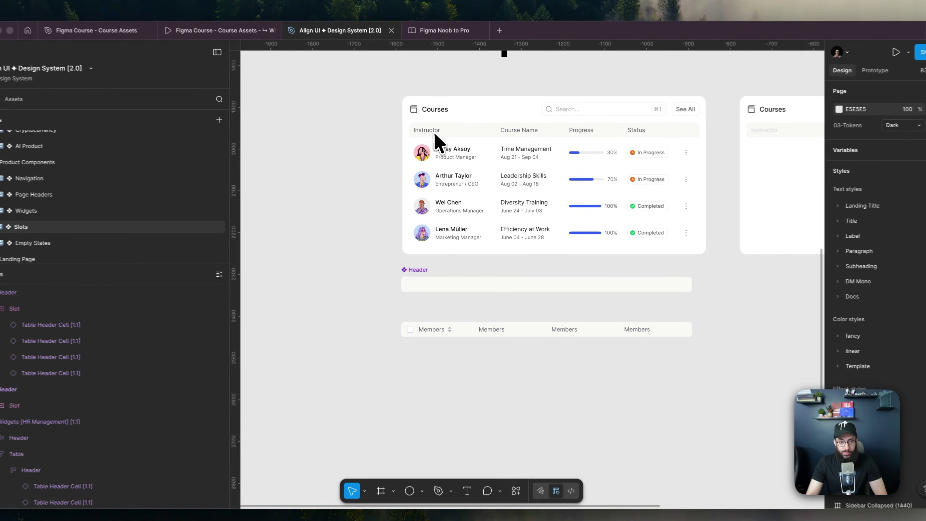
{"action": "left_click", "coordinate": [434, 140], "text": "super"}
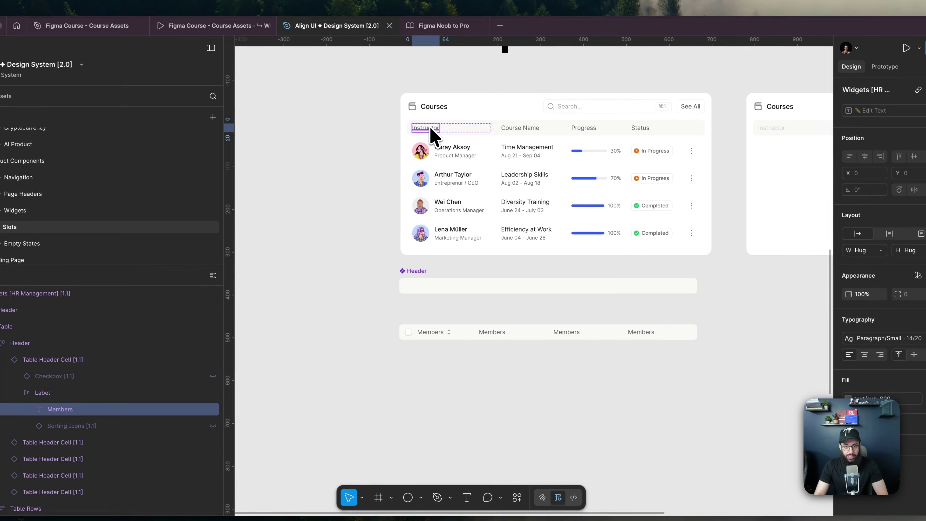
{"action": "key", "text": "super+c"}
{"action": "left_click", "coordinate": [428, 332], "text": "super"}
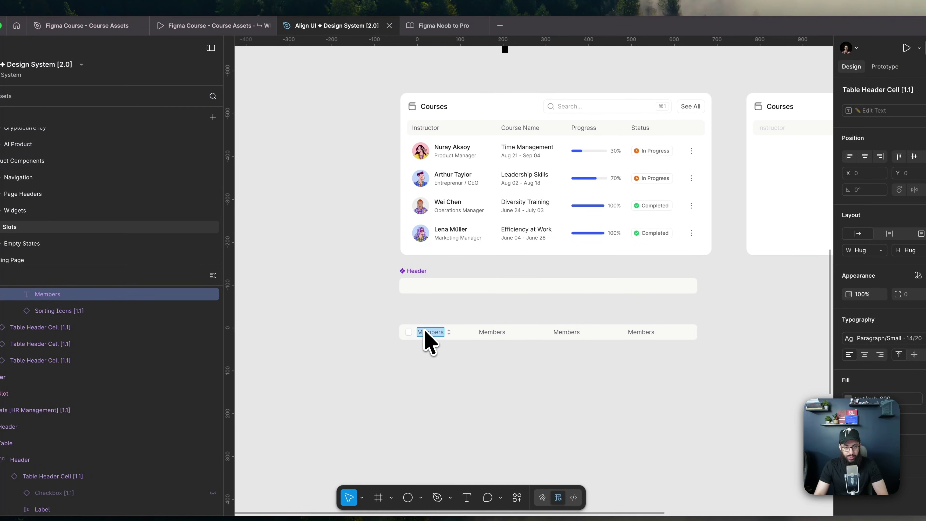
{"action": "key", "text": "super+shift+v"}
{"action": "key", "text": "super+BackSpace"}
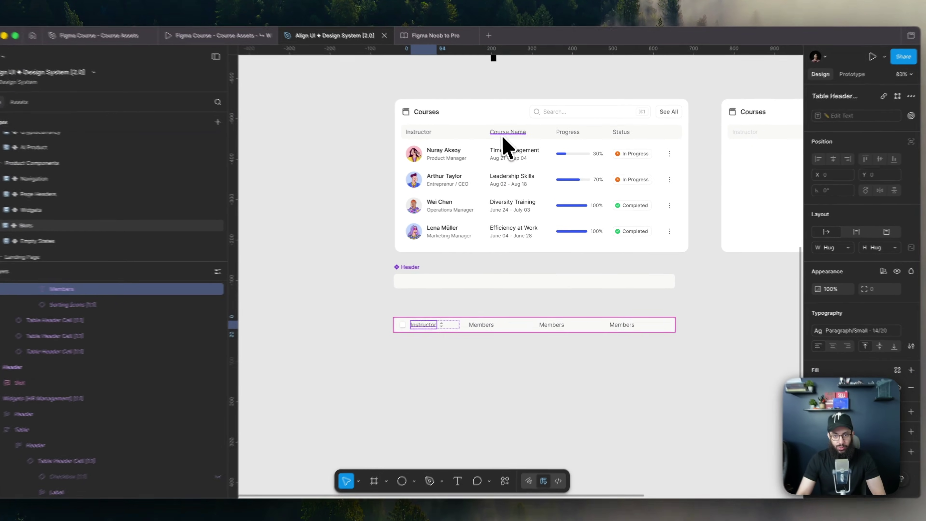
{"action": "left_click", "coordinate": [514, 139], "text": "super"}
{"action": "key", "text": "super+c"}
{"action": "left_click", "coordinate": [474, 329], "text": "super"}
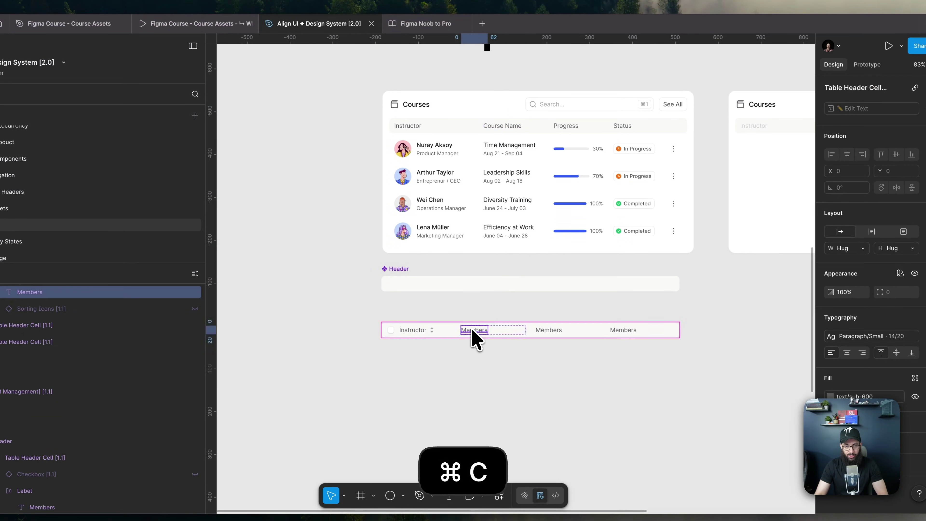
{"action": "key", "text": "super+shift+v"}
Step: Replace the Header instance's third and fourth cell labels with Progress and Status, copied from the Courses table header
{"action": "left_click", "coordinate": [570, 130], "text": "super"}
{"action": "key", "text": "super+c"}
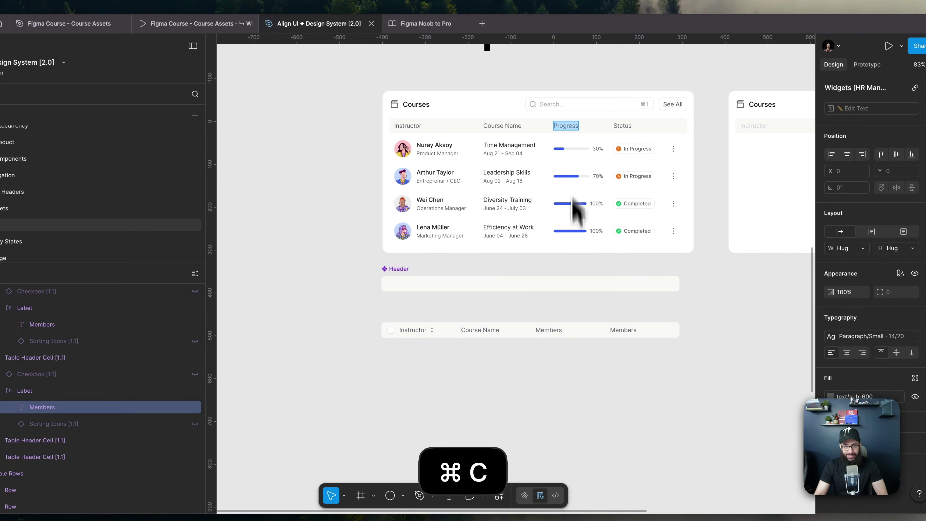
{"action": "left_click", "coordinate": [546, 329], "text": "super"}
{"action": "key", "text": "super+shift+v"}
{"action": "left_click", "coordinate": [622, 126], "text": "super"}
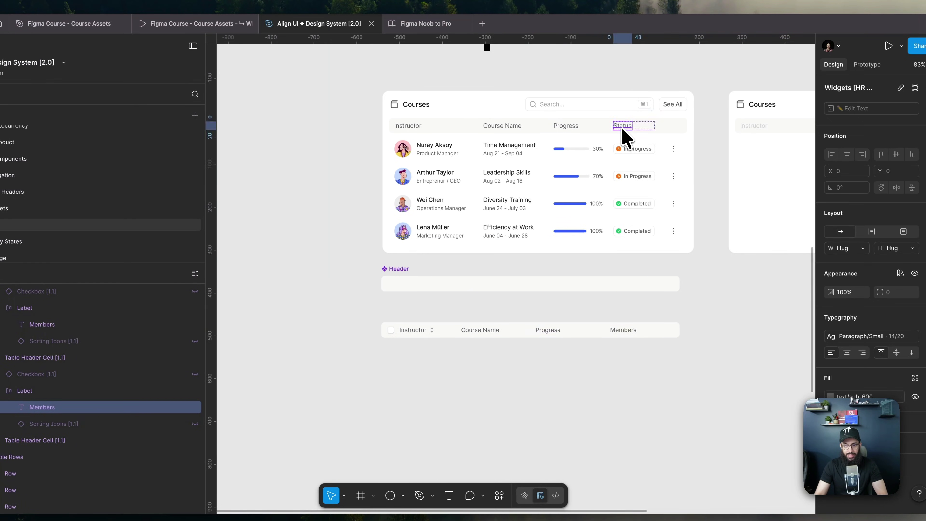
{"action": "key", "text": "super+c"}
{"action": "left_click", "coordinate": [622, 329], "text": "super"}
{"action": "key", "text": "super+shift+v"}
{"action": "left_click", "coordinate": [718, 324]}
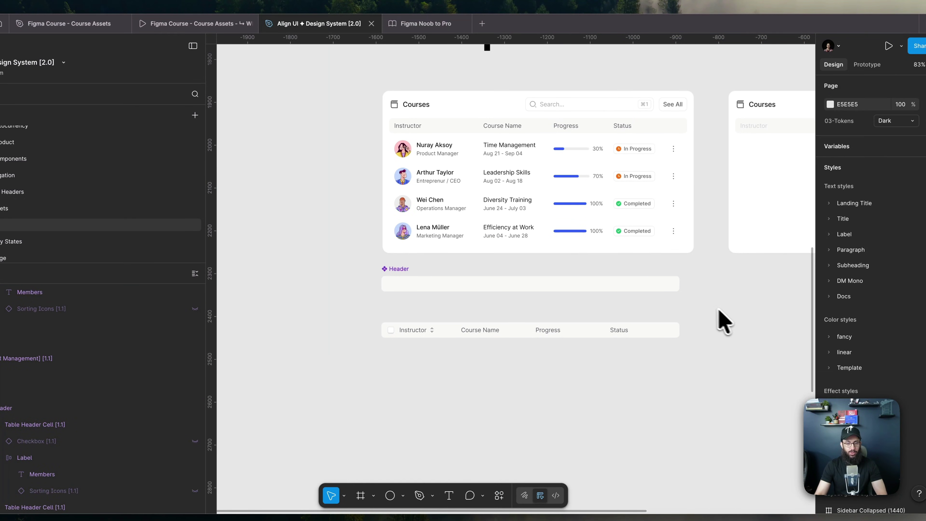
Step: Move the Header instance up to Y 2404 and open its layer name for editing
{"action": "scroll", "coordinate": [645, 314], "scroll_direction": "right", "scroll_amount": 5}
{"action": "left_click", "coordinate": [558, 337]}
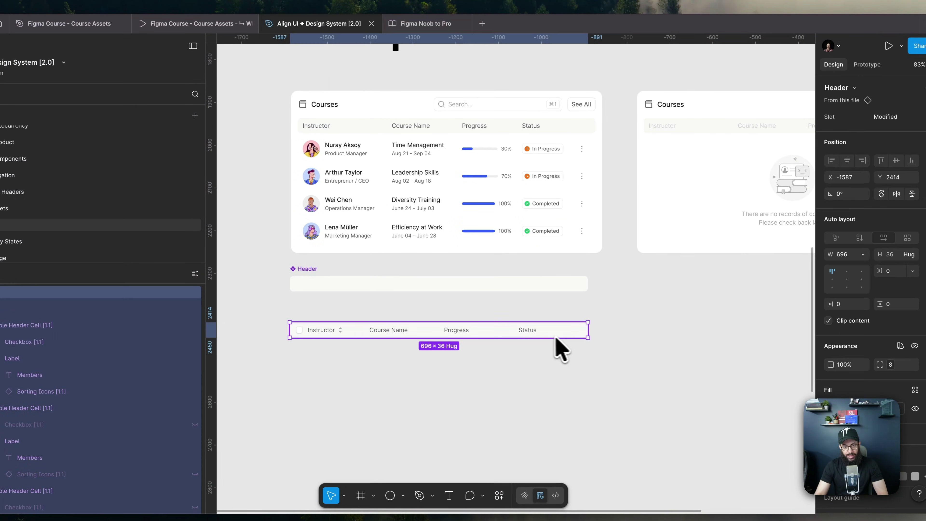
{"action": "left_click_drag", "start_coordinate": [506, 332], "coordinate": [505, 327]}
{"action": "key", "text": "super+r"}
{"action": "key", "text": "Left"}
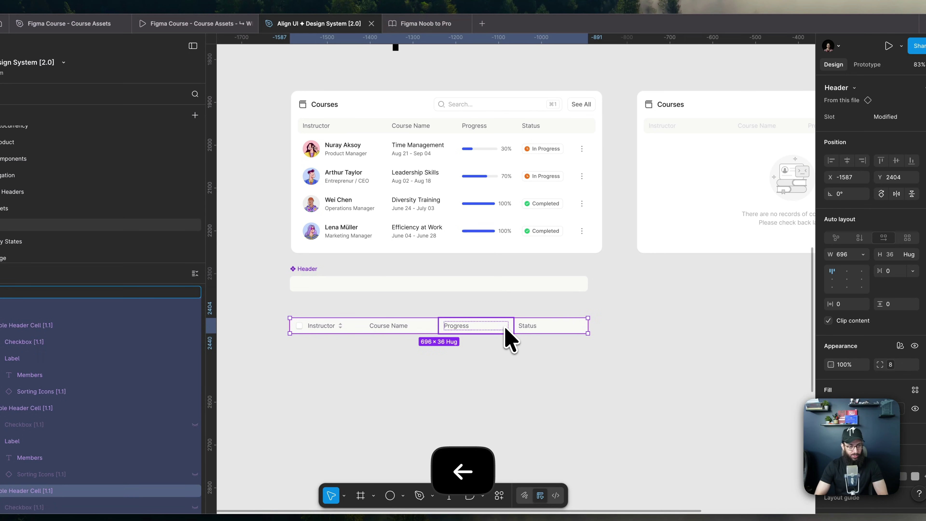
Step: Place a copy of the Courses table's first row below the Header instance at X -1587, Y 2484
{"action": "left_click", "coordinate": [384, 179]}
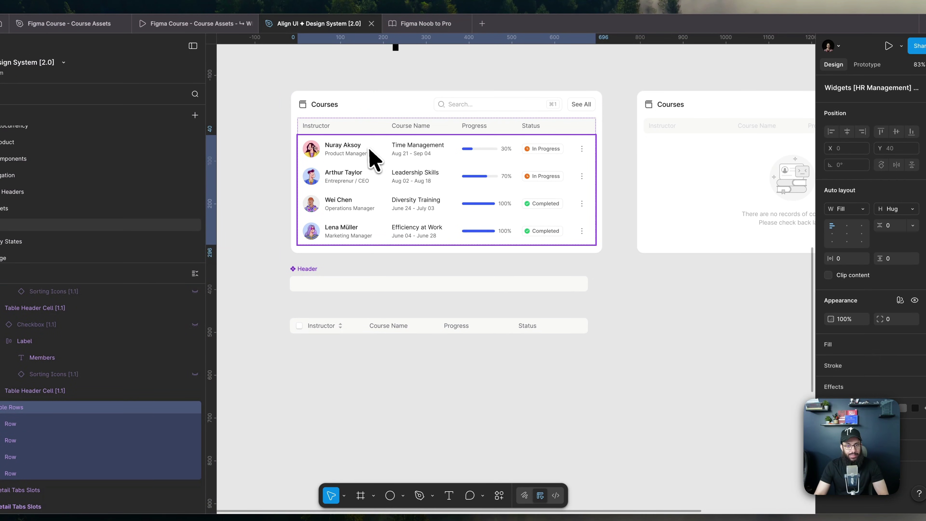
{"action": "left_click", "coordinate": [371, 156]}
{"action": "left_click_drag", "start_coordinate": [373, 148], "coordinate": [367, 365]}
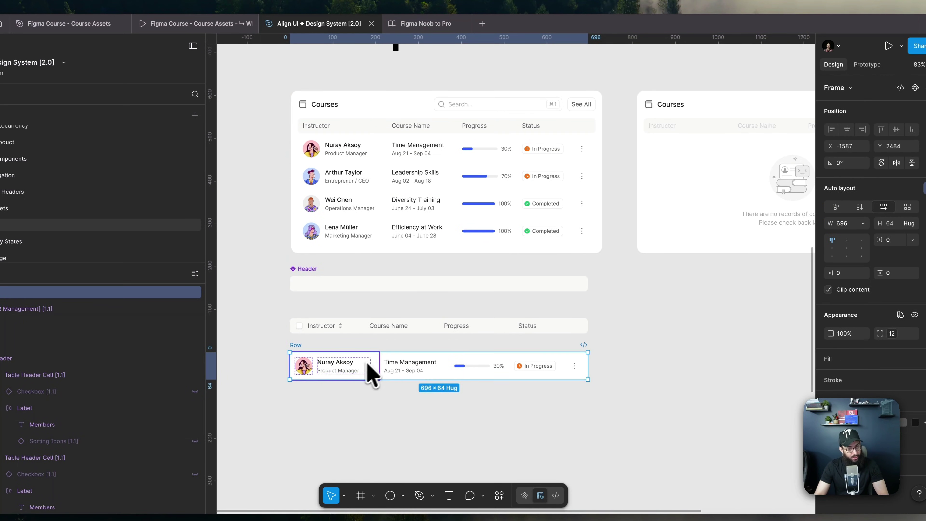
Step: Try duplicating the Status cell in the Header instance, and undo the duplication
{"action": "scroll", "coordinate": [444, 352], "scroll_direction": "down", "scroll_amount": 1}
{"action": "scroll", "coordinate": [444, 352], "scroll_direction": "right", "scroll_amount": 1}
{"action": "left_click", "coordinate": [533, 306]}
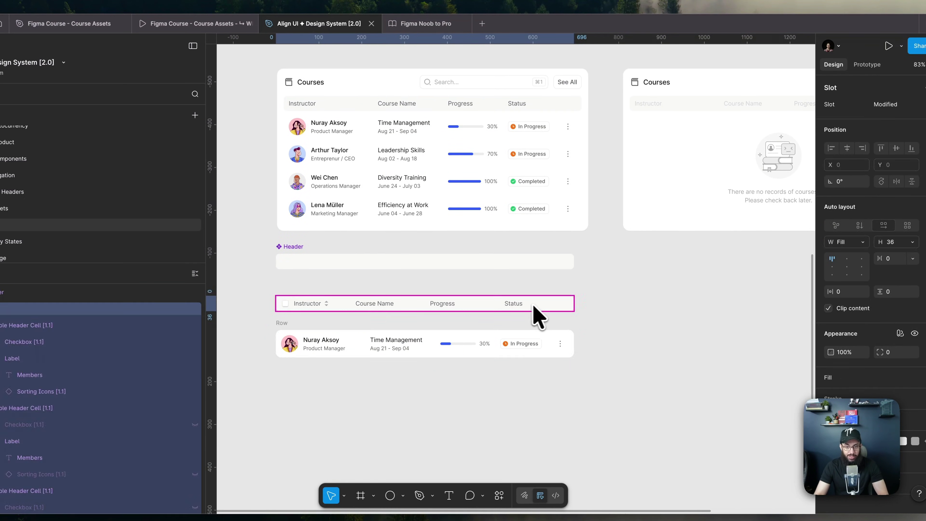
{"action": "left_click", "coordinate": [528, 315]}
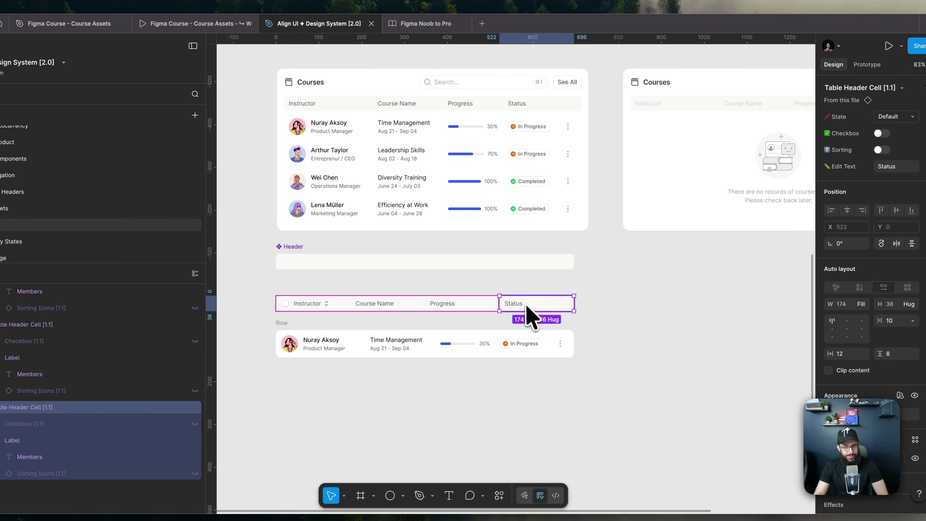
{"action": "key", "text": "super+d"}
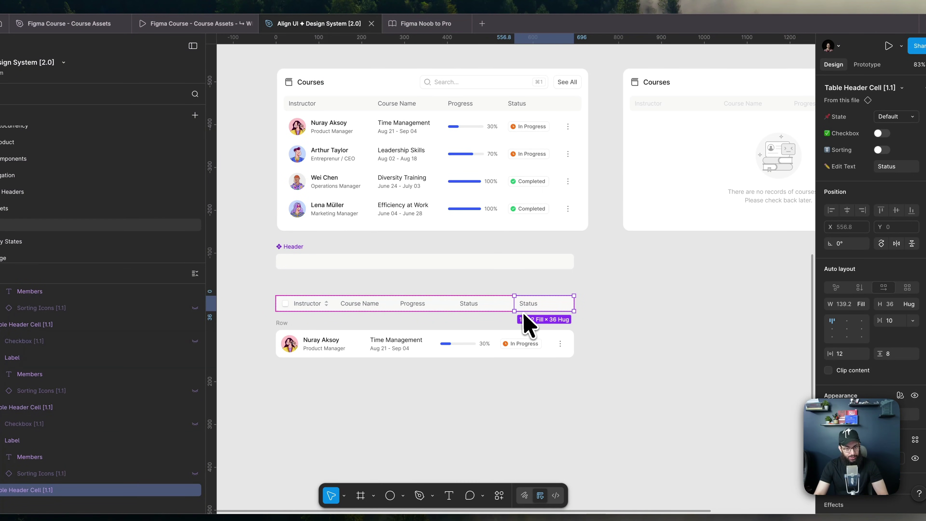
{"action": "key", "text": "super+z"}
Step: Draw a frame about 71 px wide inside the copied row, fill the row's height with it, and move it before the first cell
{"action": "left_click", "coordinate": [336, 355]}
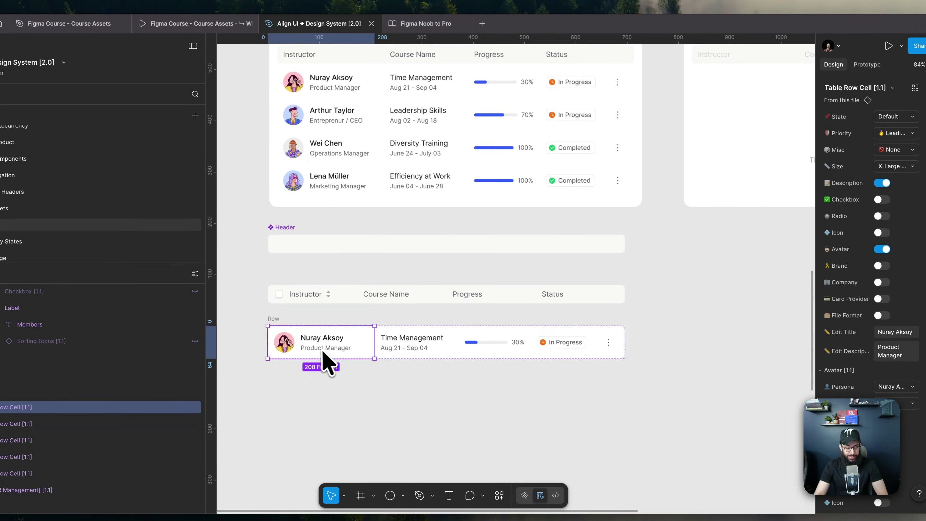
{"action": "scroll", "coordinate": [328, 360], "scroll_direction": "up", "scroll_amount": 5}
{"action": "key", "text": "f"}
{"action": "left_click_drag", "start_coordinate": [435, 346], "coordinate": [492, 370]}
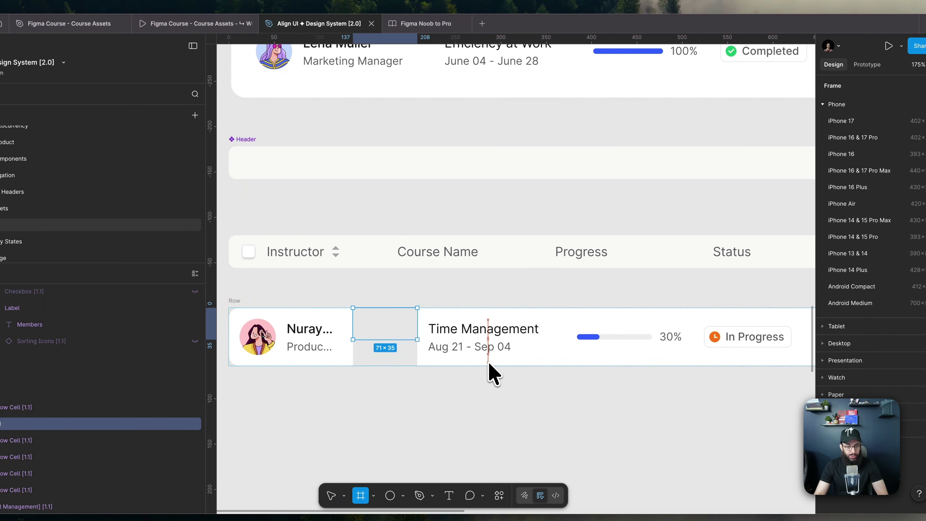
{"action": "left_click_drag", "start_coordinate": [380, 340], "coordinate": [380, 365]}
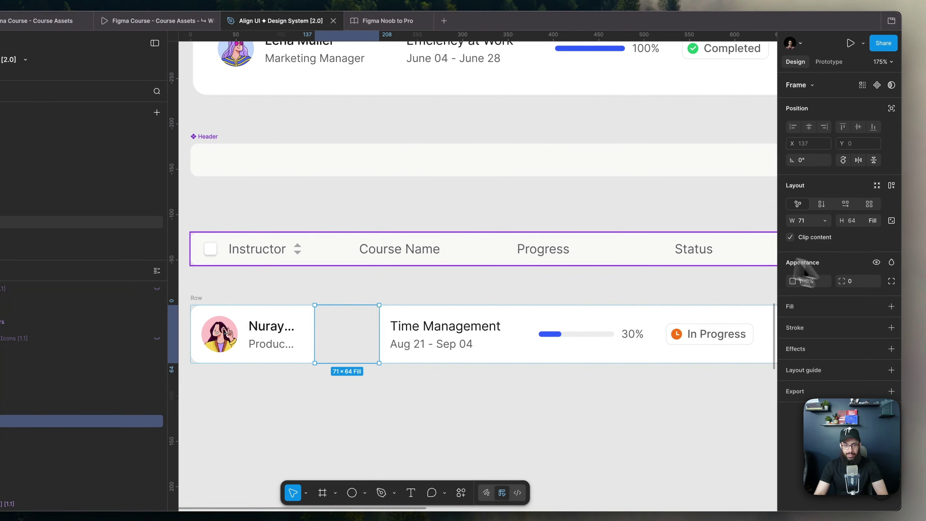
{"action": "key", "text": "Left"}
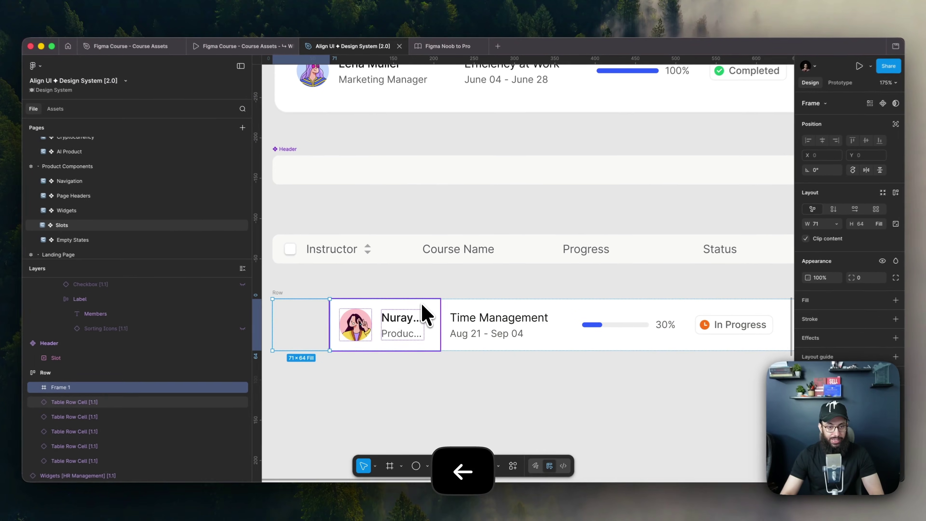
Step: Turn the copied Row frame into a component
{"action": "key", "text": "super+shift+s"}
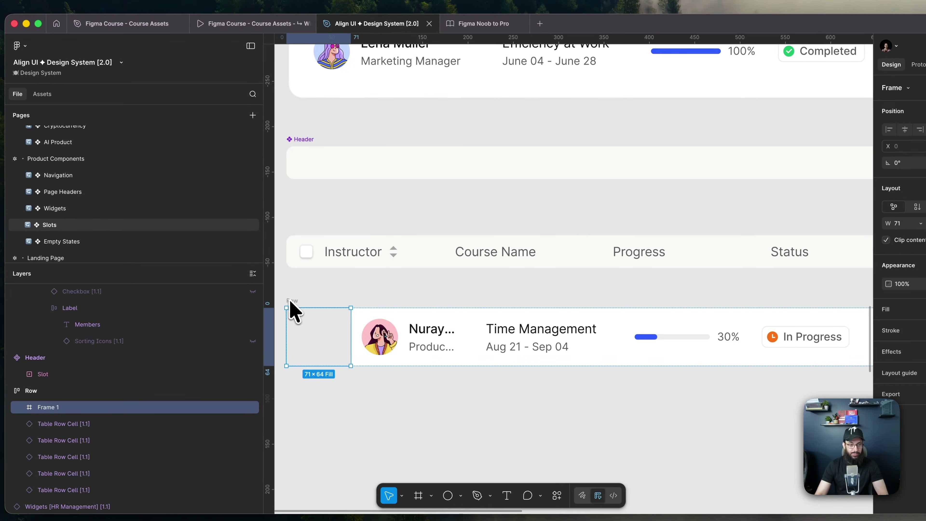
{"action": "left_click", "coordinate": [292, 300]}
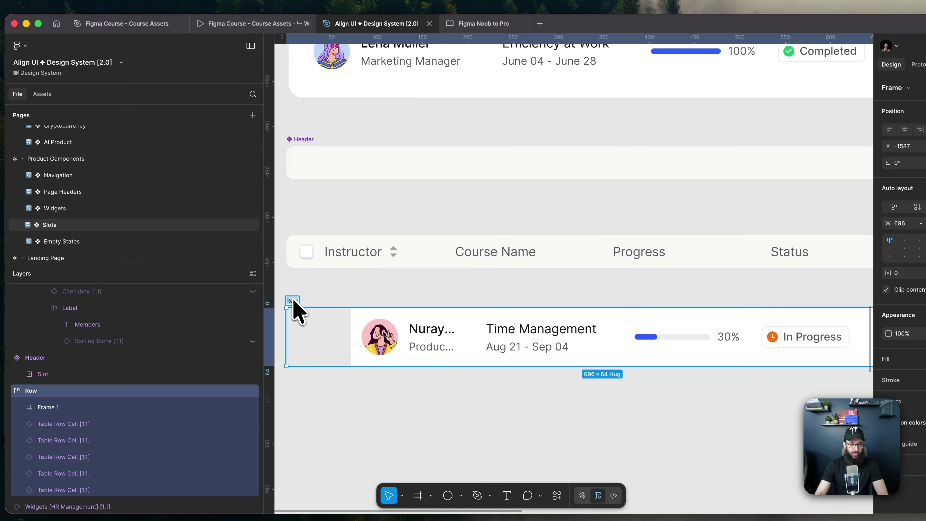
{"action": "key", "text": "super+alt+k"}
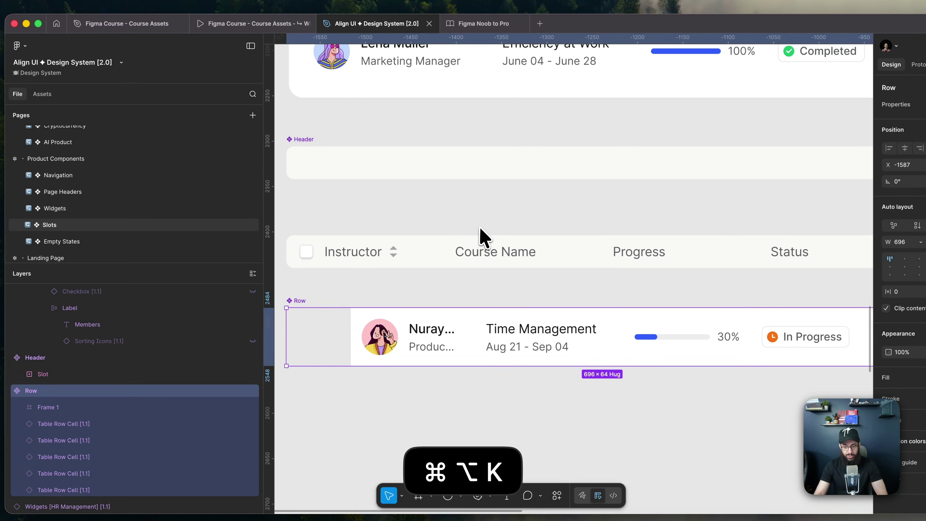
Step: Convert the empty frame at the start of the Row component into a slot
{"action": "scroll", "coordinate": [480, 238], "scroll_direction": "down", "scroll_amount": 3}
{"action": "scroll", "coordinate": [480, 238], "scroll_direction": "left", "scroll_amount": 2}
{"action": "scroll", "coordinate": [485, 188], "scroll_direction": "right", "scroll_amount": 2}
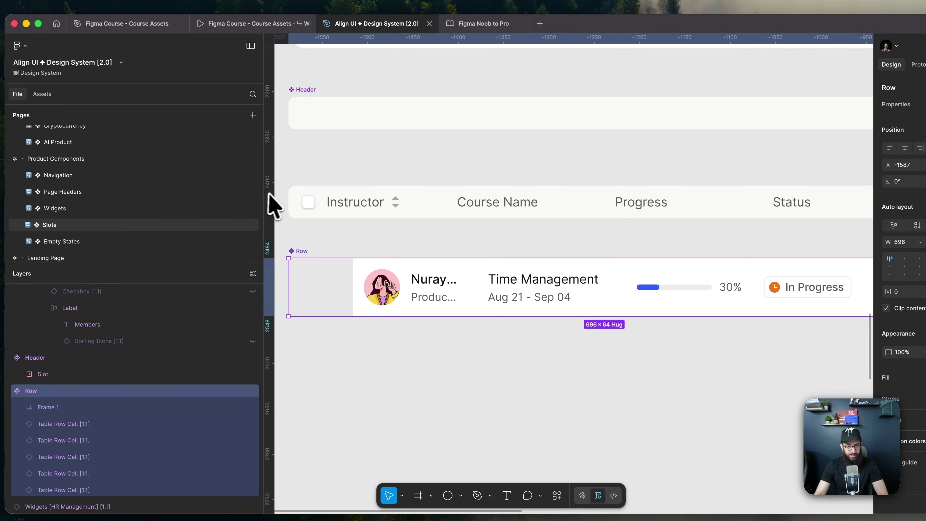
{"action": "left_click_drag", "start_coordinate": [263, 191], "coordinate": [203, 204]}
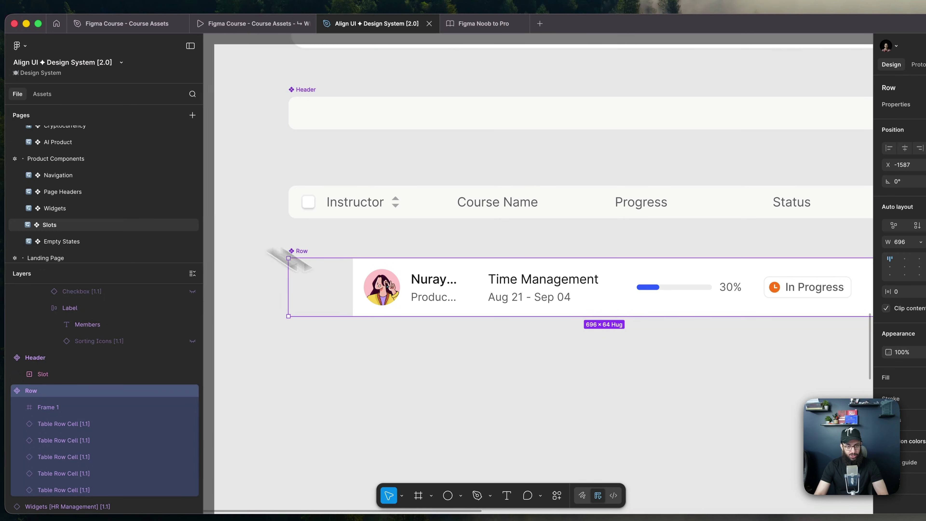
{"action": "left_click", "coordinate": [328, 288]}
{"action": "scroll", "coordinate": [450, 213], "scroll_direction": "left", "scroll_amount": 2}
{"action": "key", "text": "super+shift+s"}
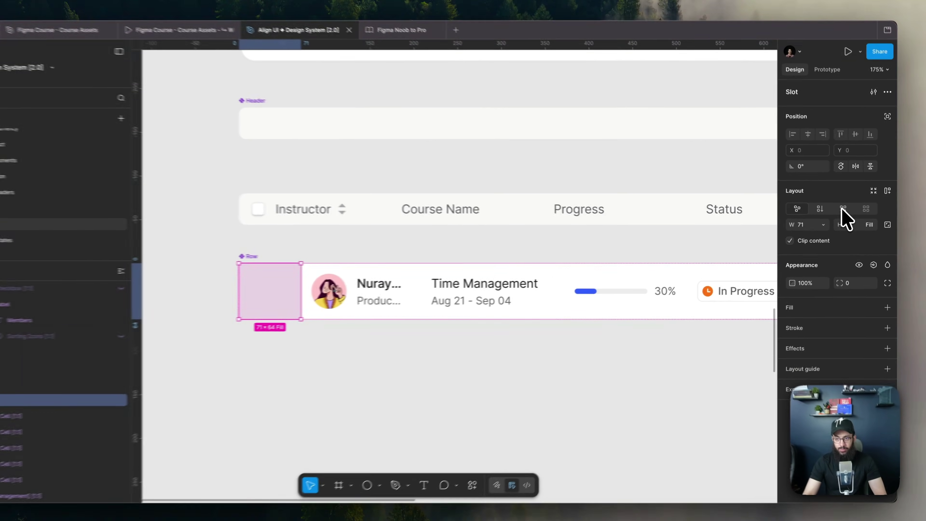
Step: Give the Row component's slot a horizontal auto layout with padding 0 and gap 0
{"action": "left_click", "coordinate": [848, 212]}
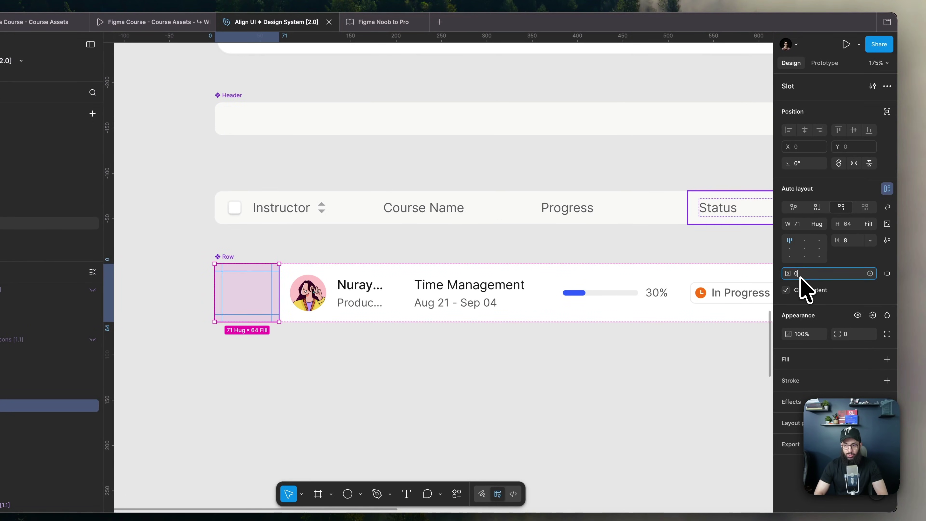
{"action": "key", "text": "Return"}
{"action": "left_click", "coordinate": [852, 239]}
{"action": "type", "text": "0"}
{"action": "key", "text": "Return"}
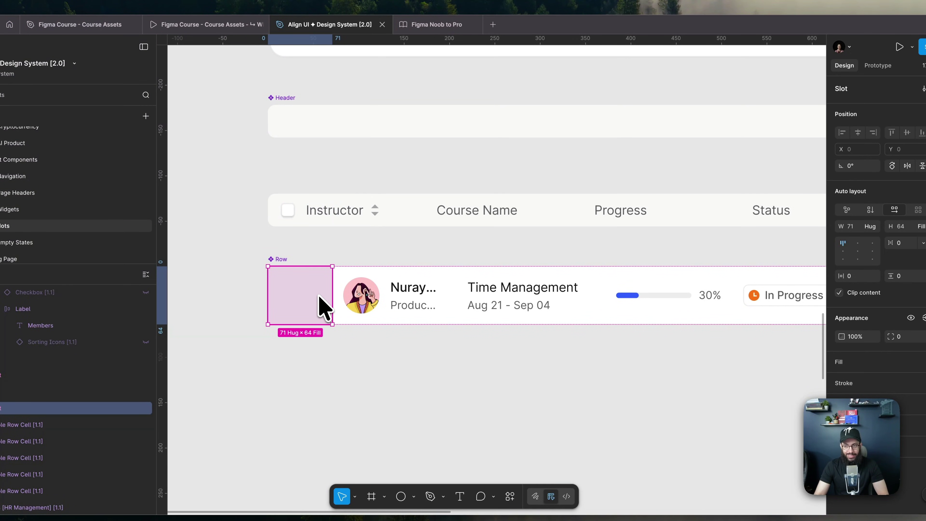
Step: Add Table Row Cell [1.1] as a preferred instance in the Row slot's property settings
{"action": "left_click", "coordinate": [924, 88]}
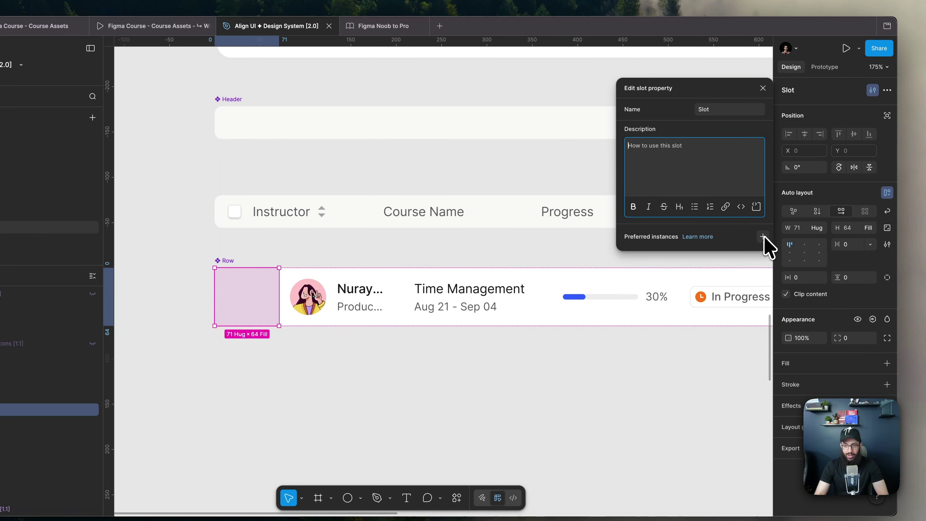
{"action": "left_click", "coordinate": [763, 236]}
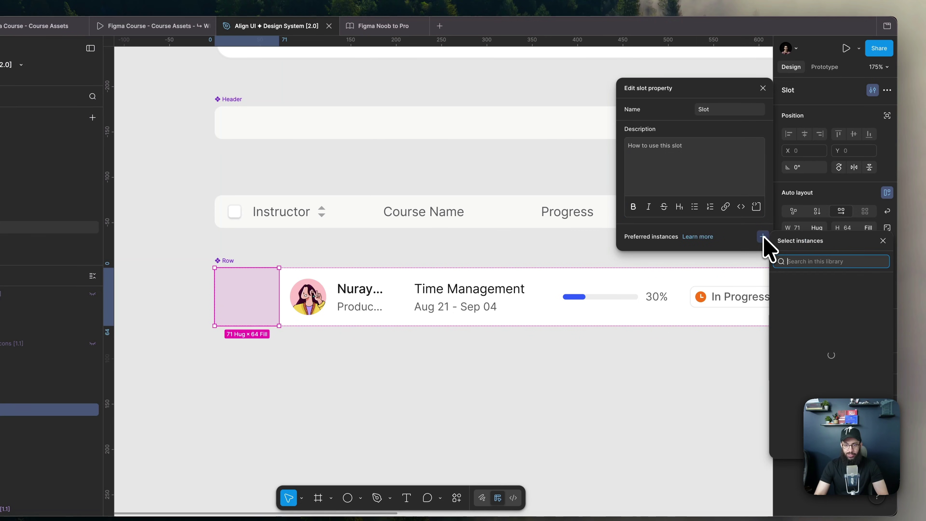
{"action": "type", "text": "table row"}
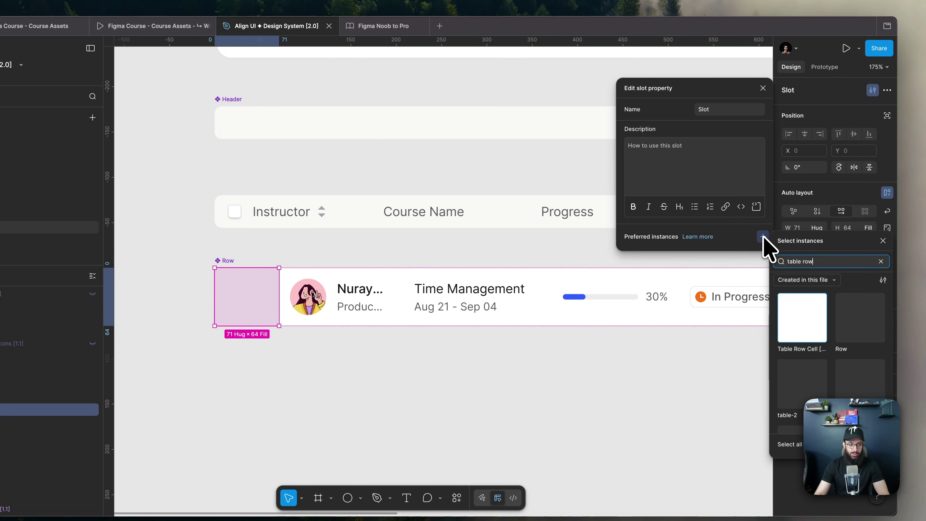
{"action": "left_click", "coordinate": [810, 328]}
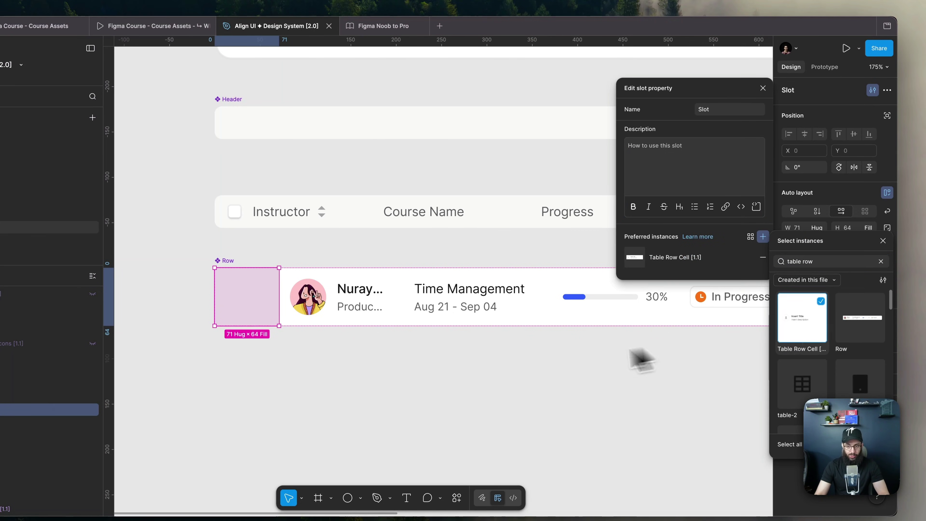
{"action": "left_click", "coordinate": [548, 372]}
Step: Set the width of the Row component's slot to Fill
{"action": "scroll", "coordinate": [528, 357], "scroll_direction": "down", "scroll_amount": 5}
{"action": "left_click", "coordinate": [474, 306]}
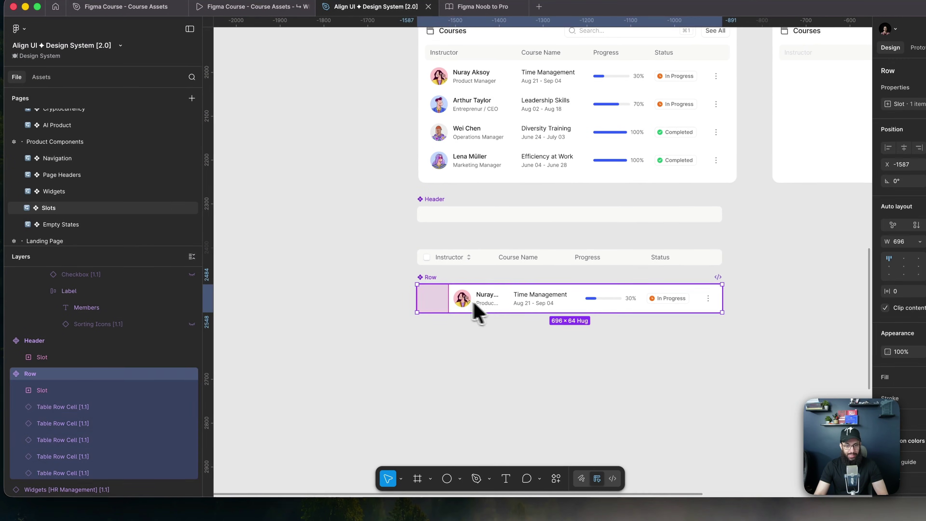
{"action": "left_click", "coordinate": [431, 301]}
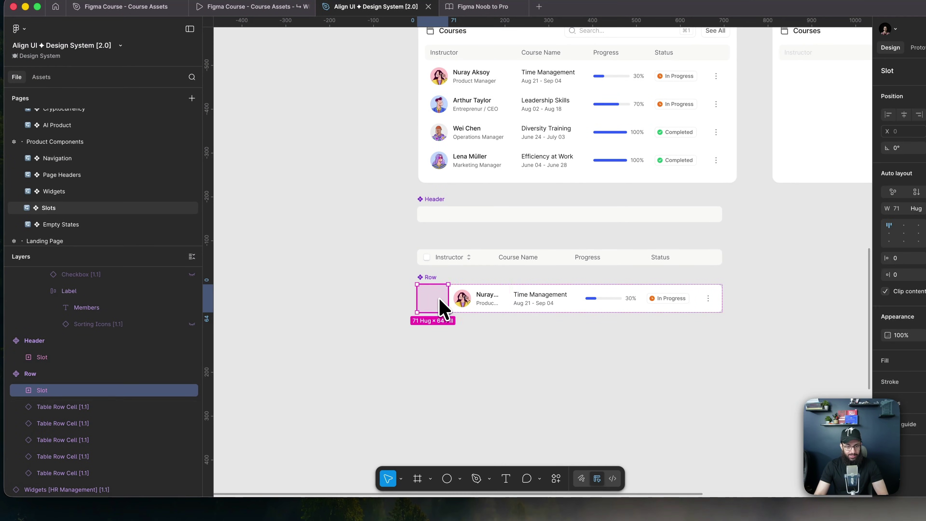
Step: Cut all five Table Row Cells out of the Row component, leaving only its slot
{"action": "left_click", "coordinate": [63, 406]}
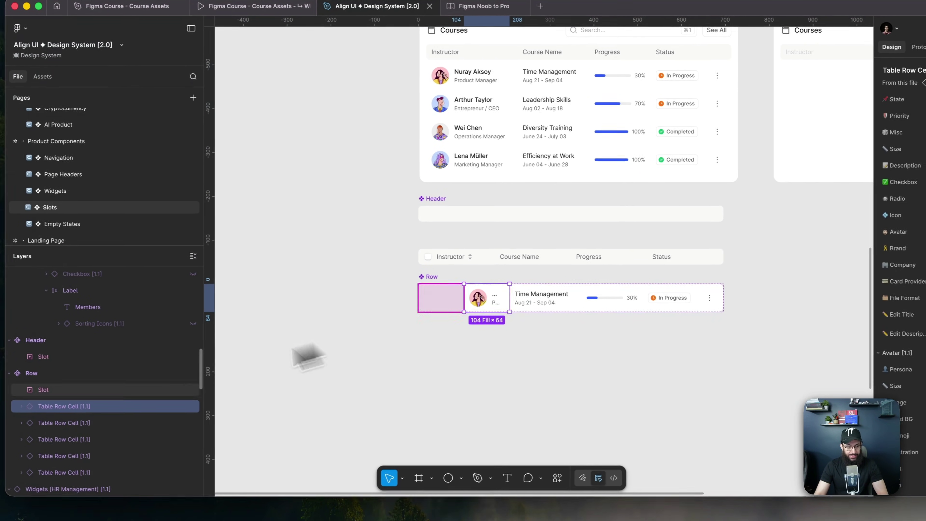
{"action": "left_click", "coordinate": [100, 473], "text": "shift"}
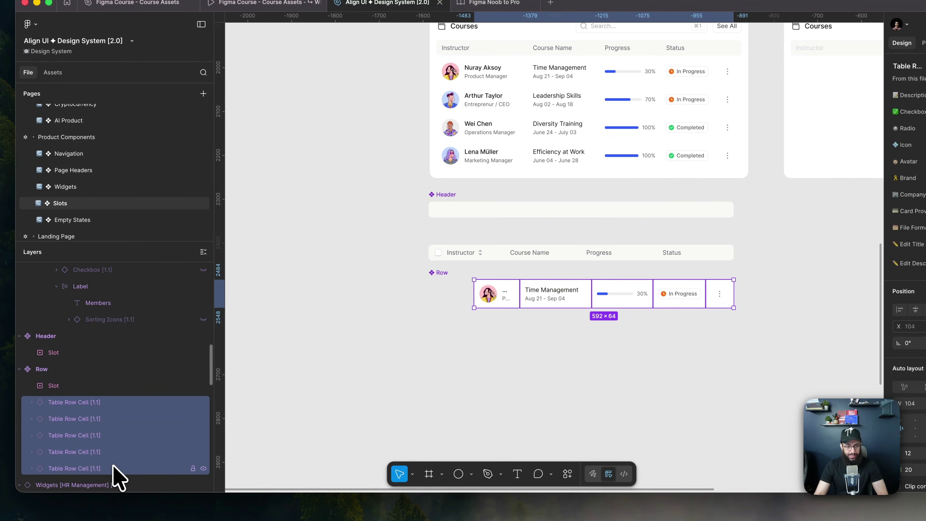
{"action": "key", "text": "super+x"}
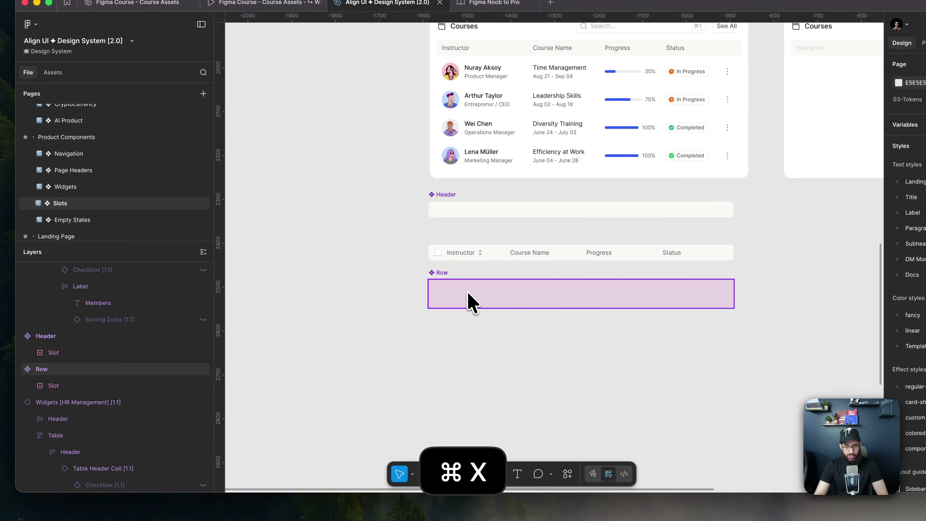
{"action": "left_click", "coordinate": [477, 304]}
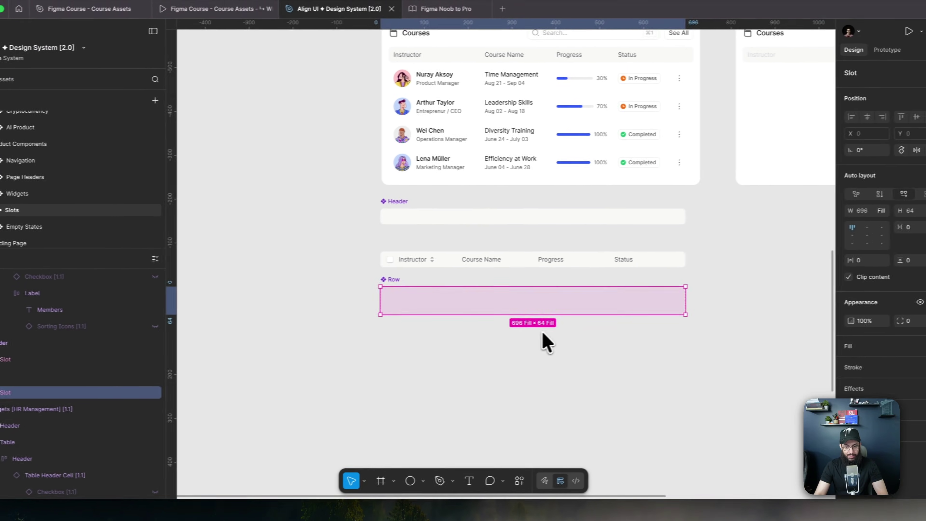
{"action": "left_click", "coordinate": [547, 343]}
Step: Place an instance of the Row component directly below it at X -1587, Y 2569
{"action": "scroll", "coordinate": [511, 329], "scroll_direction": "up", "scroll_amount": 5}
{"action": "left_click", "coordinate": [428, 287]}
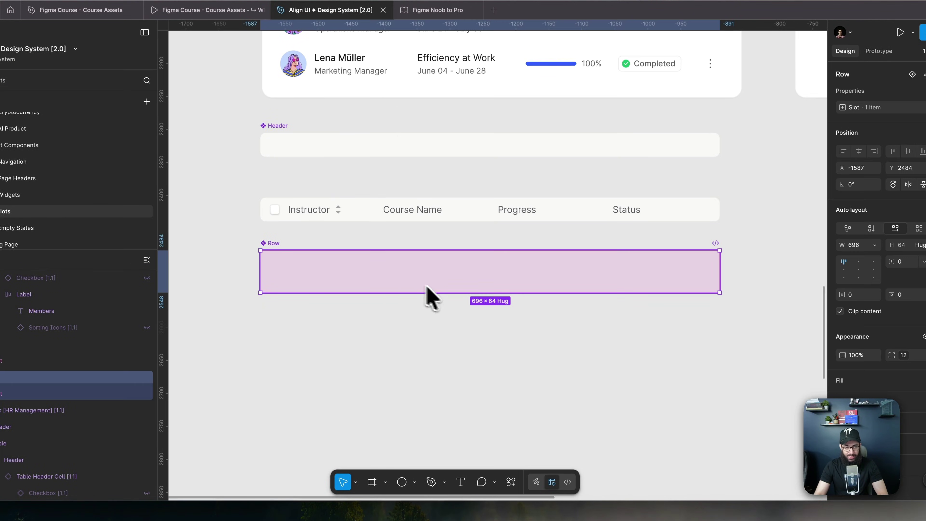
{"action": "left_click_drag", "start_coordinate": [392, 281], "coordinate": [378, 337]}
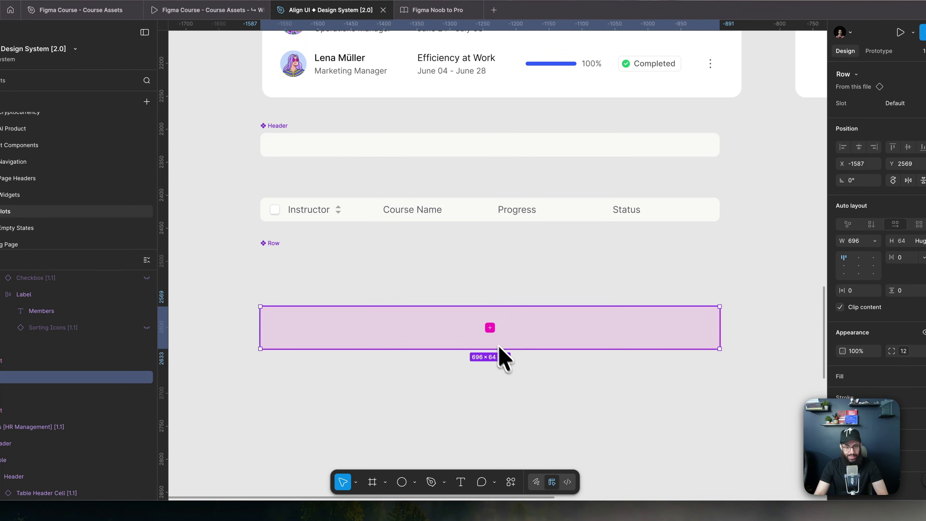
Step: Insert a Table Row Cell into the Row instance's slot, with its icon turned off and its avatar turned on
{"action": "left_click", "coordinate": [490, 328]}
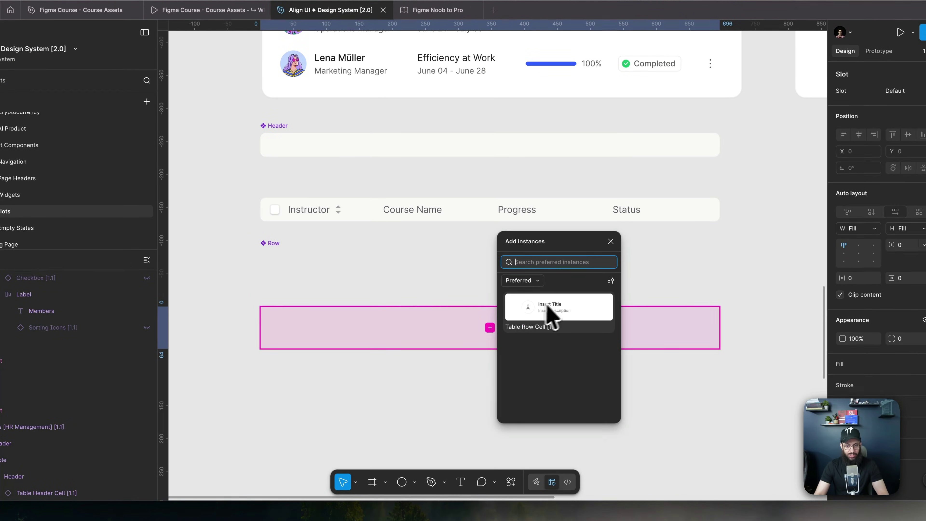
{"action": "left_click", "coordinate": [561, 307]}
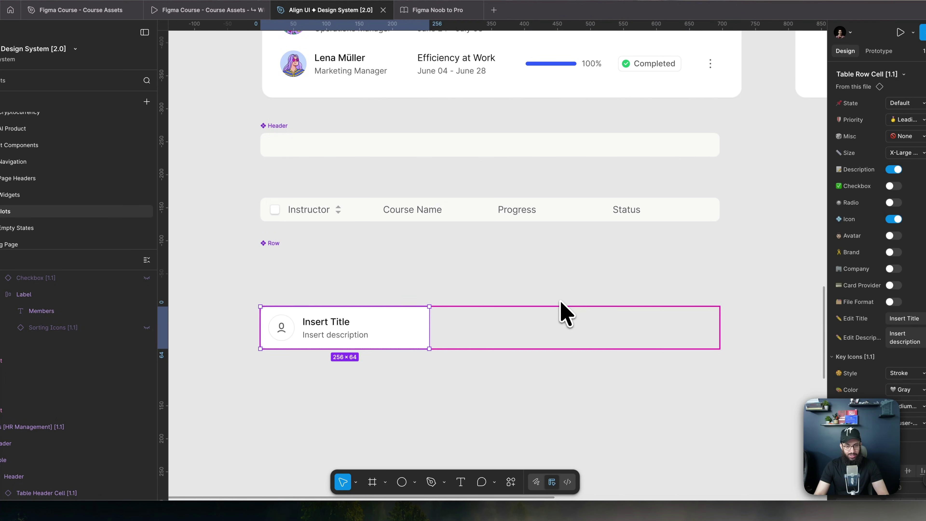
{"action": "scroll", "coordinate": [403, 330], "scroll_direction": "up", "scroll_amount": 6}
{"action": "scroll", "coordinate": [393, 336], "scroll_direction": "down", "scroll_amount": 5}
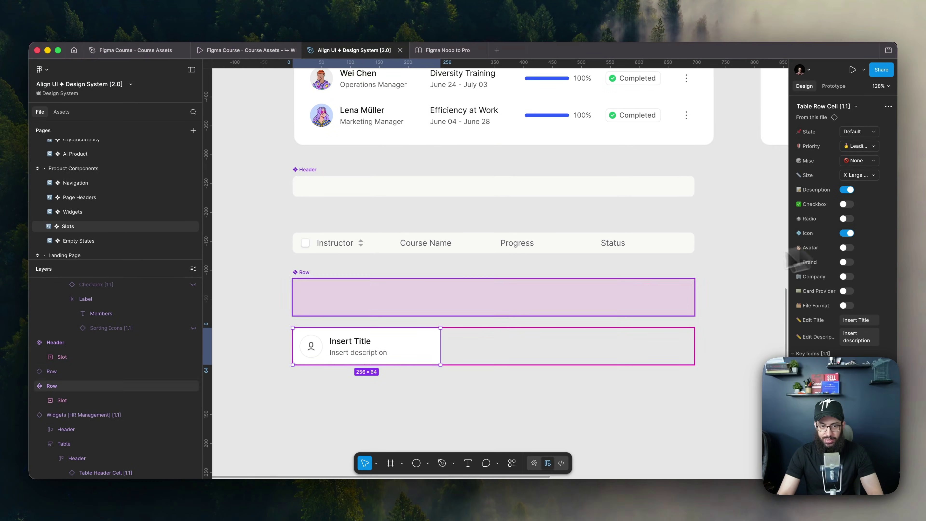
{"action": "left_click", "coordinate": [844, 234]}
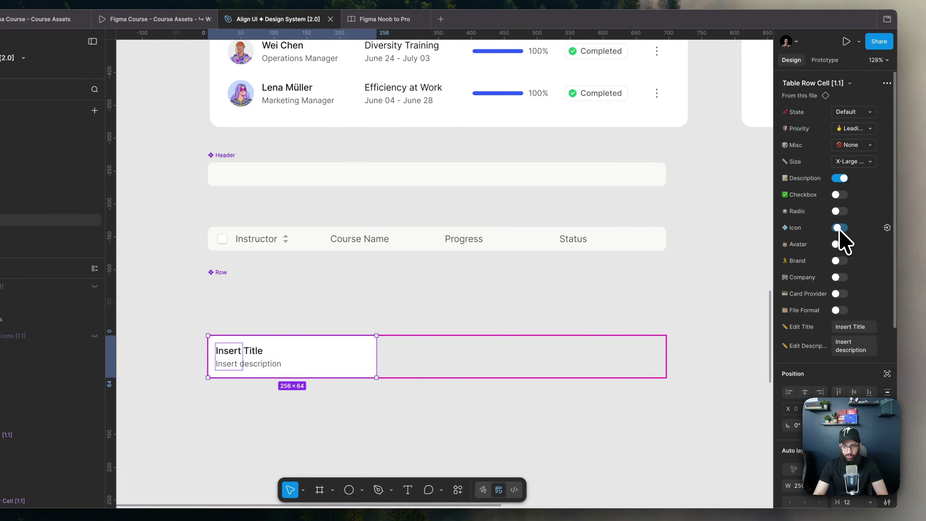
{"action": "left_click", "coordinate": [840, 244]}
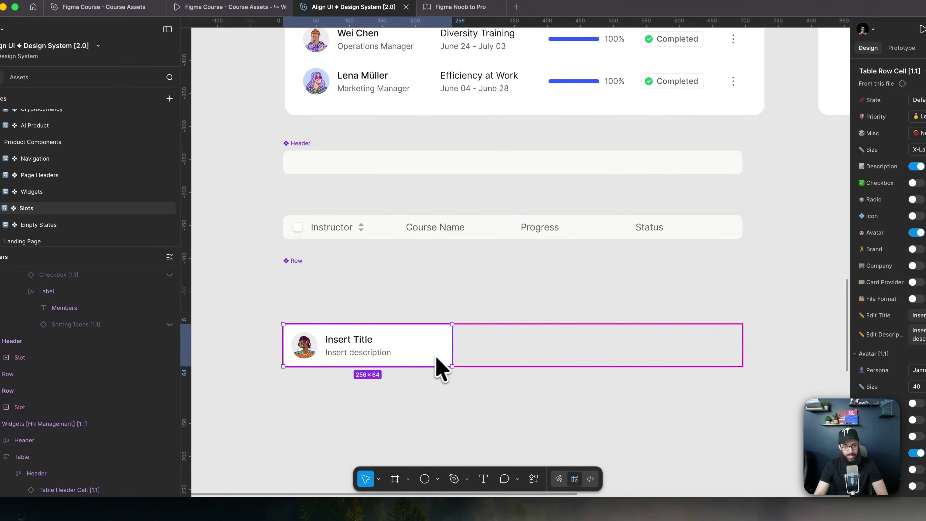
Step: Duplicate the Table Row Cell in the Row instance and turn off the duplicate's avatar
{"action": "scroll", "coordinate": [444, 283], "scroll_direction": "up", "scroll_amount": 8}
{"action": "scroll", "coordinate": [455, 180], "scroll_direction": "down", "scroll_amount": 10}
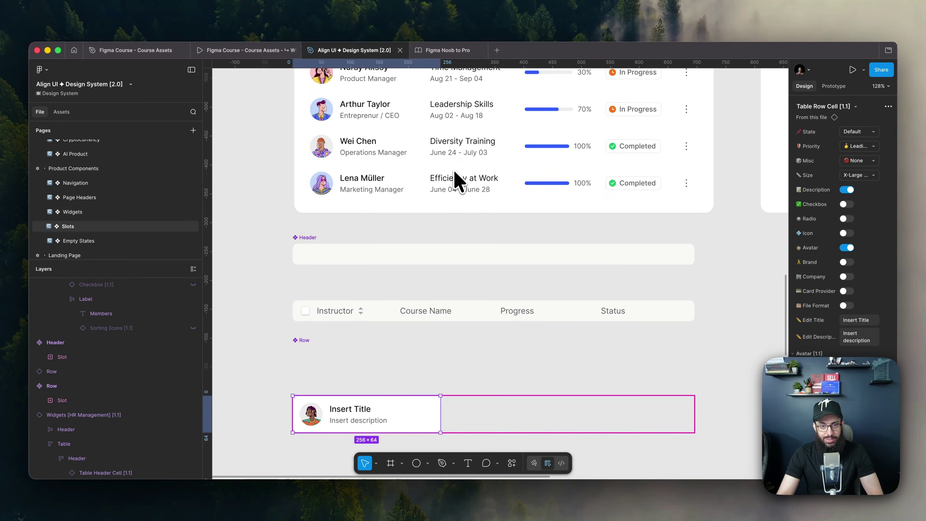
{"action": "key", "text": "super+d"}
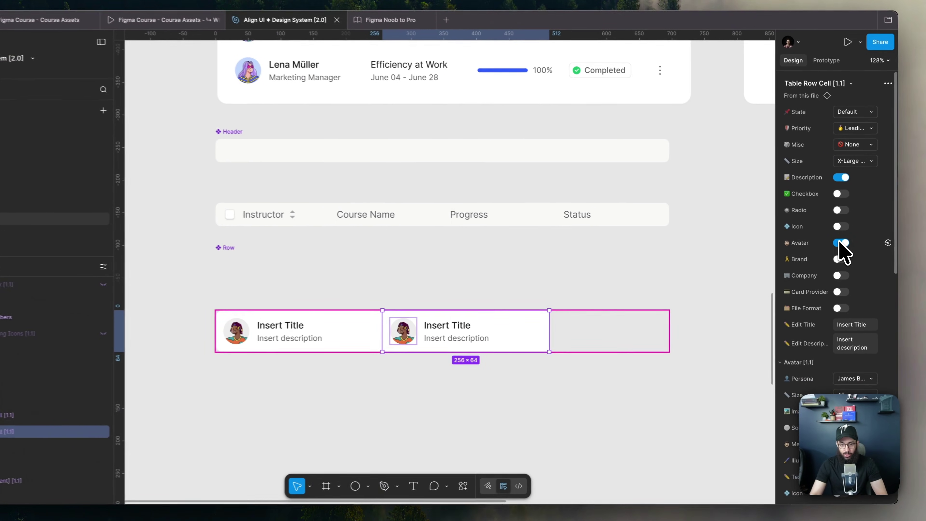
{"action": "left_click", "coordinate": [843, 247]}
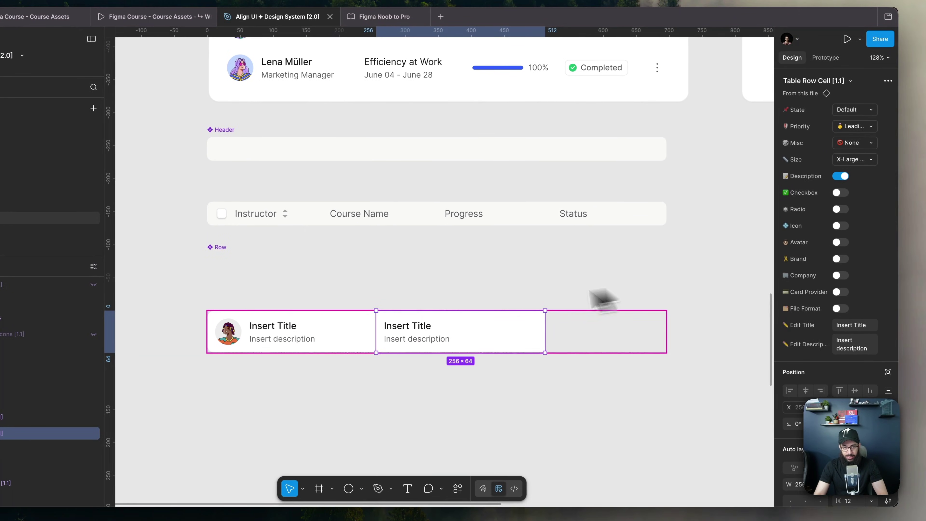
Step: Inspect the property settings of the Course Name cell in the Courses table's first row as reference for the second cell
{"action": "scroll", "coordinate": [552, 316], "scroll_direction": "up", "scroll_amount": 5}
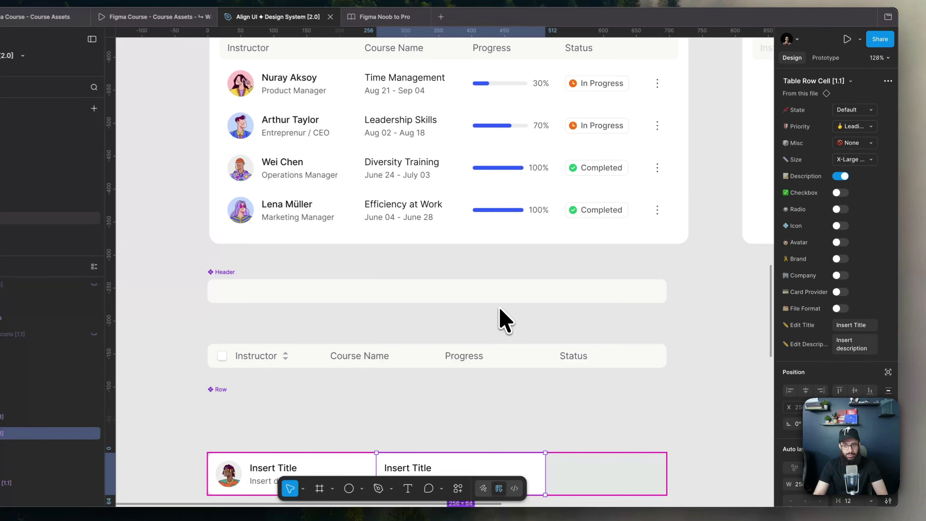
{"action": "scroll", "coordinate": [502, 320], "scroll_direction": "down", "scroll_amount": 4}
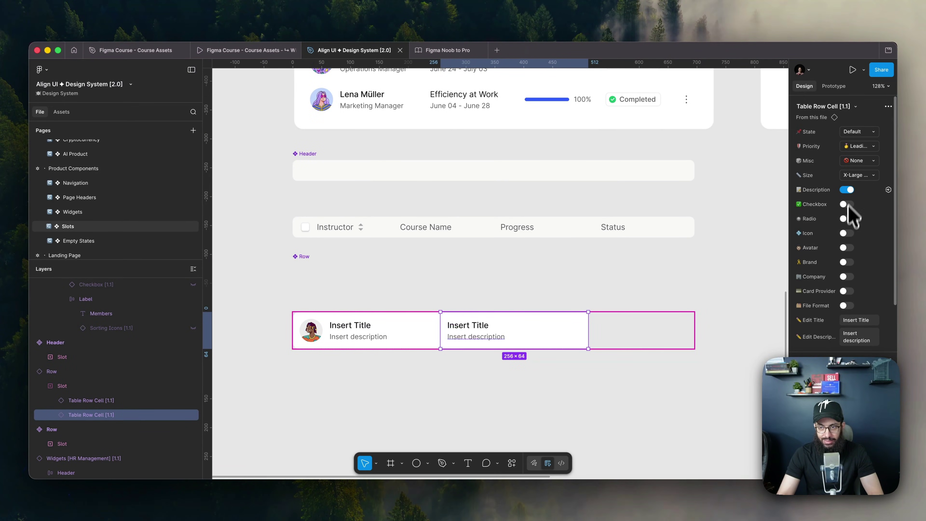
{"action": "scroll", "coordinate": [496, 196], "scroll_direction": "up", "scroll_amount": 5}
{"action": "left_click", "coordinate": [473, 131]}
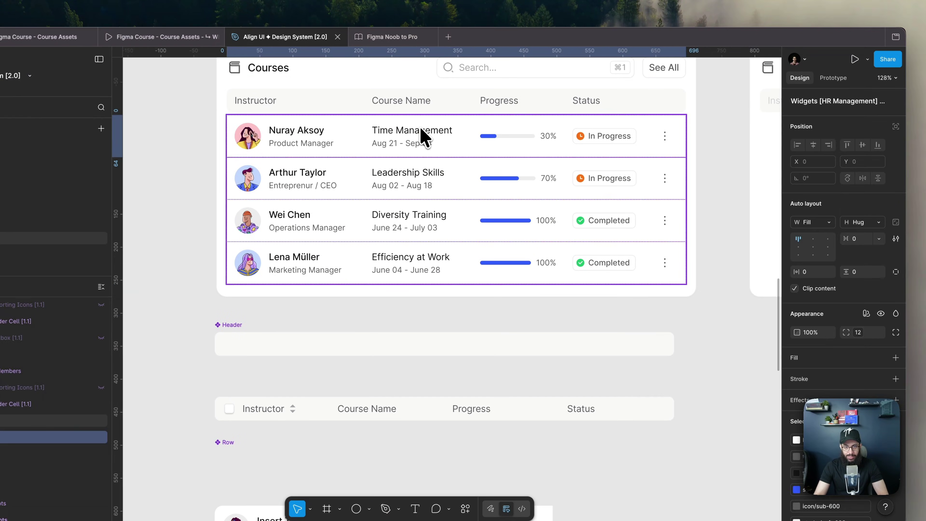
{"action": "double_click", "coordinate": [423, 136]}
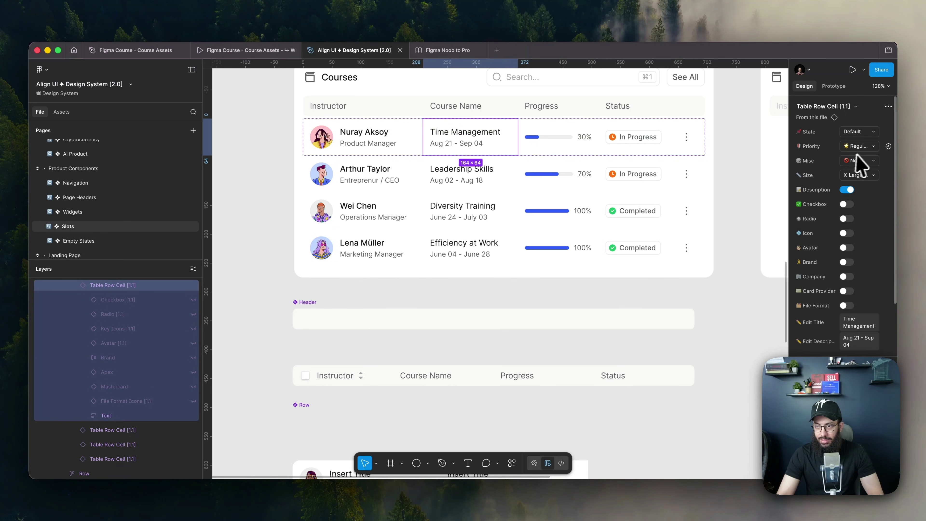
Step: Set the Priority of the second cell in the Row slot to Regular
{"action": "scroll", "coordinate": [474, 302], "scroll_direction": "down", "scroll_amount": 3}
{"action": "left_click", "coordinate": [495, 361]}
{"action": "double_click", "coordinate": [496, 361]}
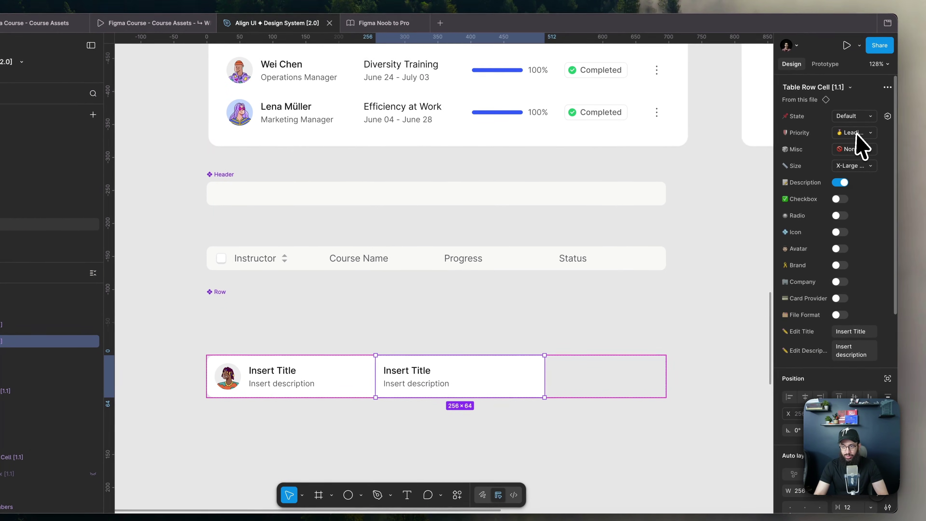
{"action": "left_click", "coordinate": [856, 133]}
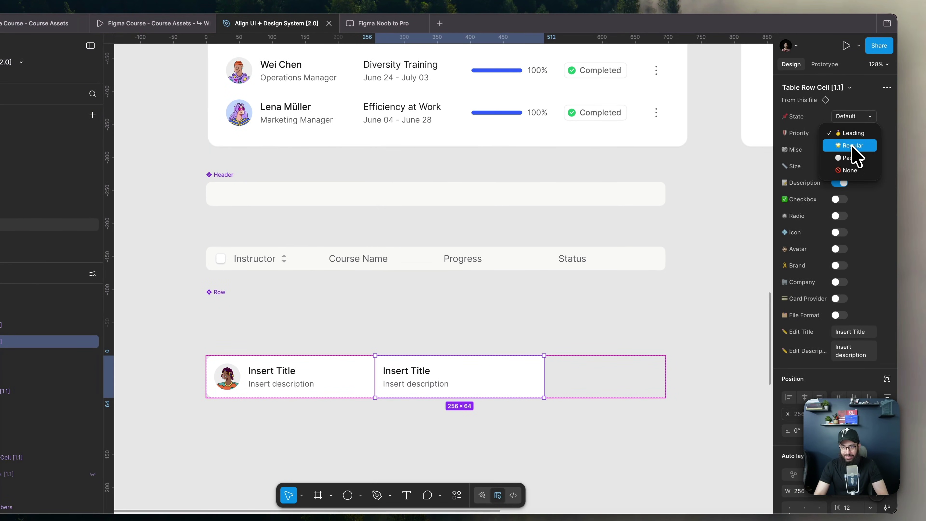
{"action": "left_click", "coordinate": [852, 147]}
Step: Duplicate the second row cell and set the new third cell's Misc option to the progress bar
{"action": "key", "text": "super+d"}
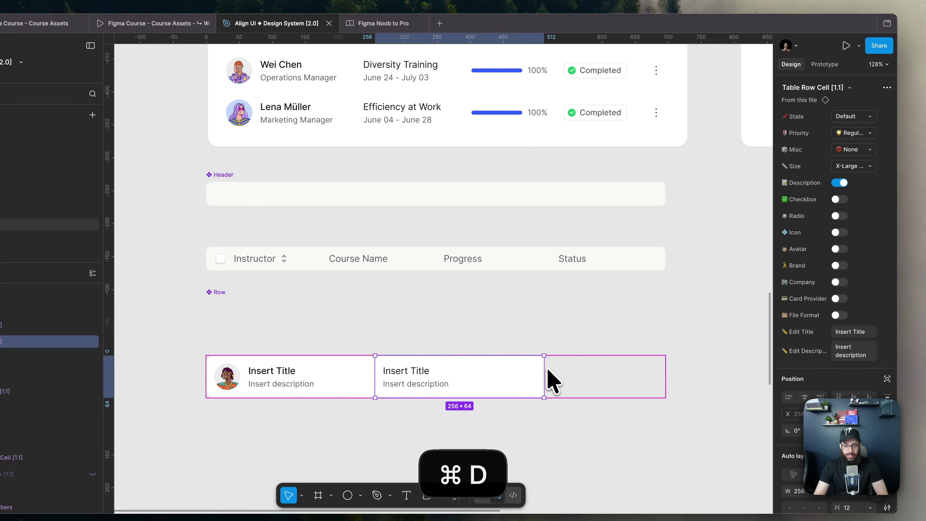
{"action": "scroll", "coordinate": [543, 331], "scroll_direction": "down", "scroll_amount": 5}
{"action": "scroll", "coordinate": [559, 227], "scroll_direction": "up", "scroll_amount": 5}
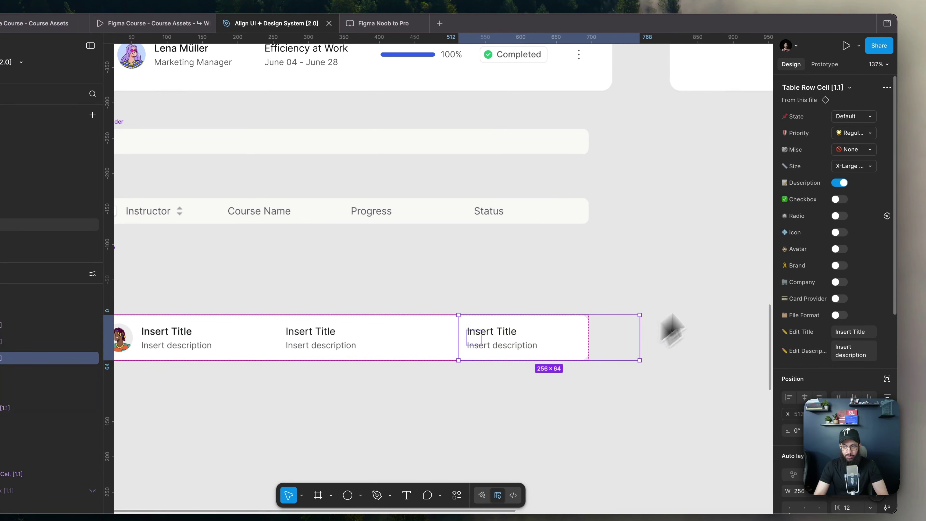
{"action": "left_click", "coordinate": [866, 134]}
{"action": "left_click", "coordinate": [870, 135]}
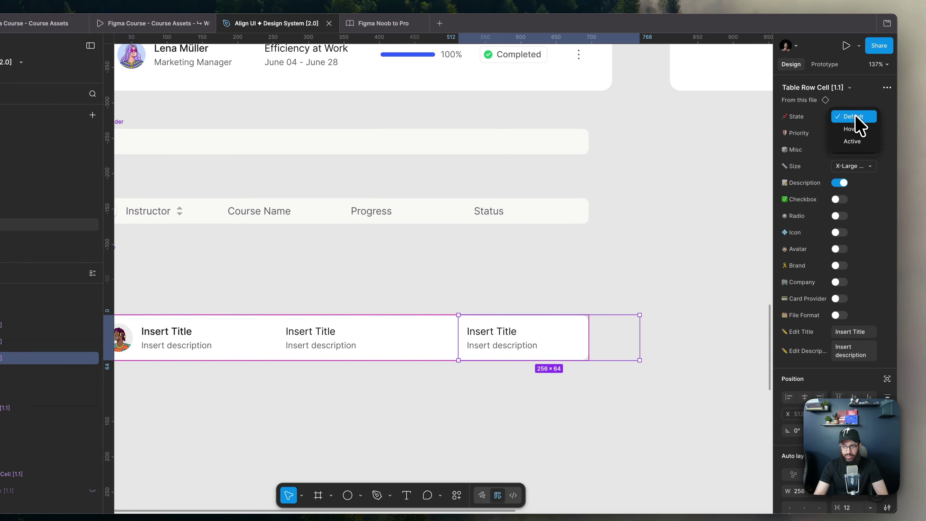
{"action": "left_click", "coordinate": [855, 156]}
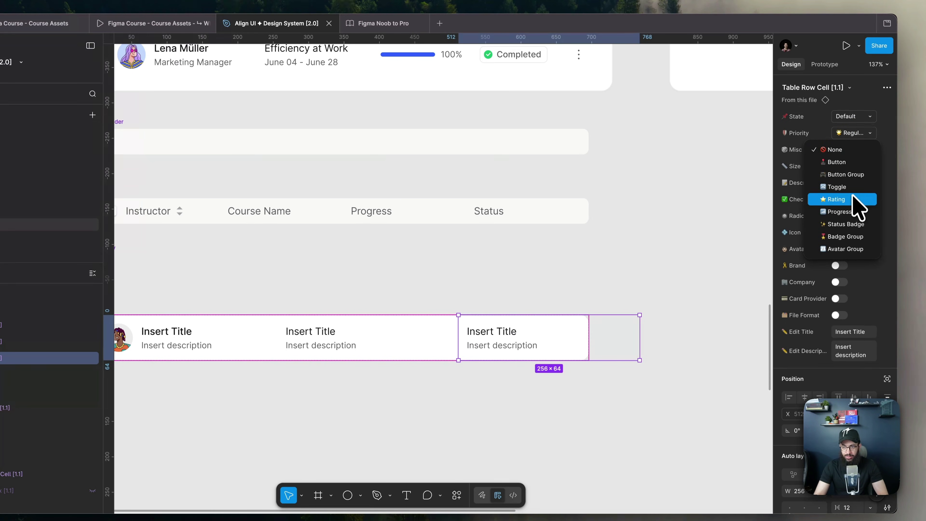
{"action": "left_click", "coordinate": [845, 212]}
Step: Duplicate the progress bar cell and set the new fourth cell's Misc option to Status Badge
{"action": "key", "text": "super+d"}
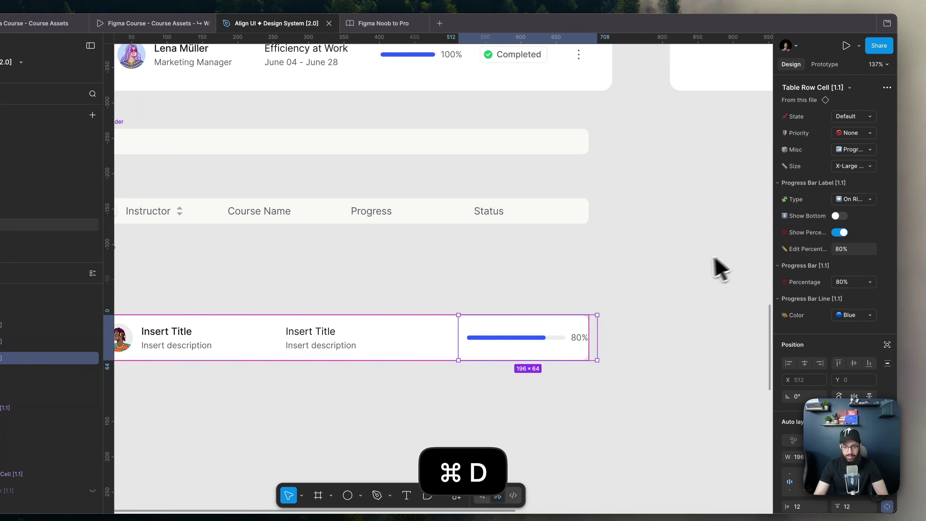
{"action": "scroll", "coordinate": [692, 270], "scroll_direction": "down", "scroll_amount": 2}
{"action": "scroll", "coordinate": [667, 273], "scroll_direction": "up", "scroll_amount": 1}
{"action": "scroll", "coordinate": [664, 261], "scroll_direction": "up", "scroll_amount": 2}
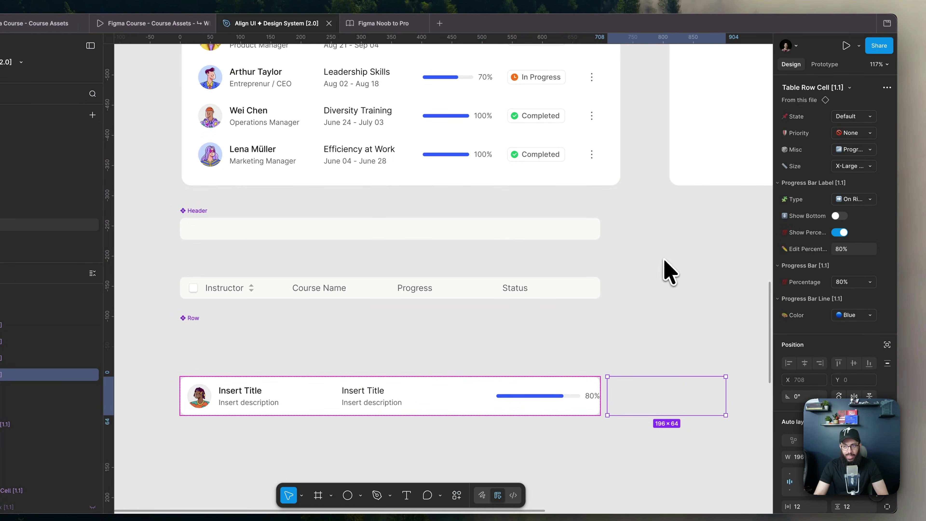
{"action": "left_click", "coordinate": [853, 154]}
{"action": "left_click", "coordinate": [852, 162]}
{"action": "scroll", "coordinate": [698, 272], "scroll_direction": "down", "scroll_amount": 3}
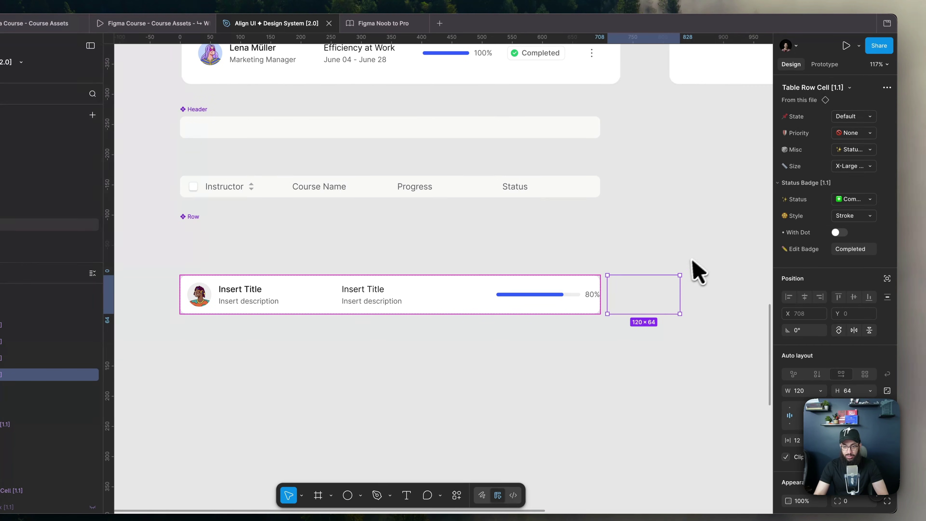
Step: Select all four cells in the row slot and make them fill its width evenly
{"action": "key", "text": "shift+Return"}
{"action": "key", "text": "Return"}
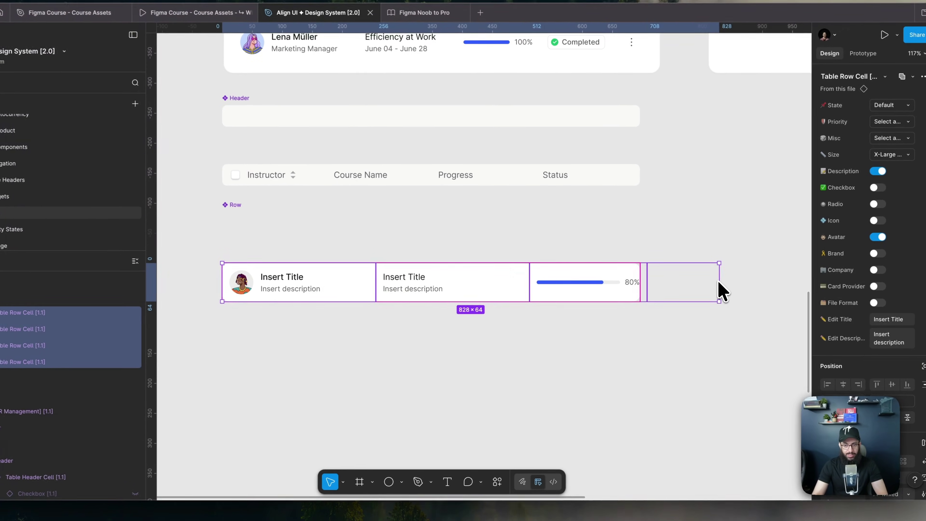
{"action": "left_click", "coordinate": [726, 291]}
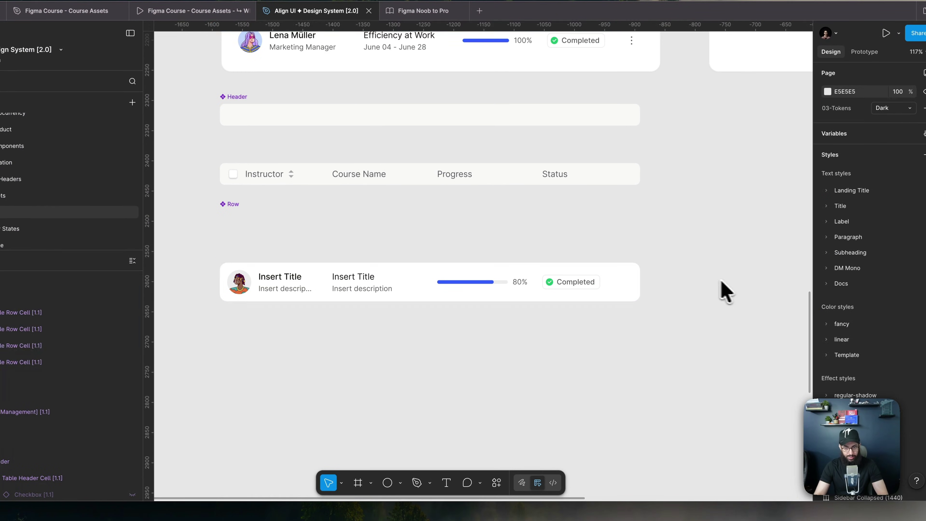
Step: Widen the first row cell with the avatar to a fixed 256 so its description fits
{"action": "scroll", "coordinate": [682, 282], "scroll_direction": "up", "scroll_amount": 2}
{"action": "scroll", "coordinate": [682, 283], "scroll_direction": "left", "scroll_amount": 2}
{"action": "left_click", "coordinate": [338, 316]}
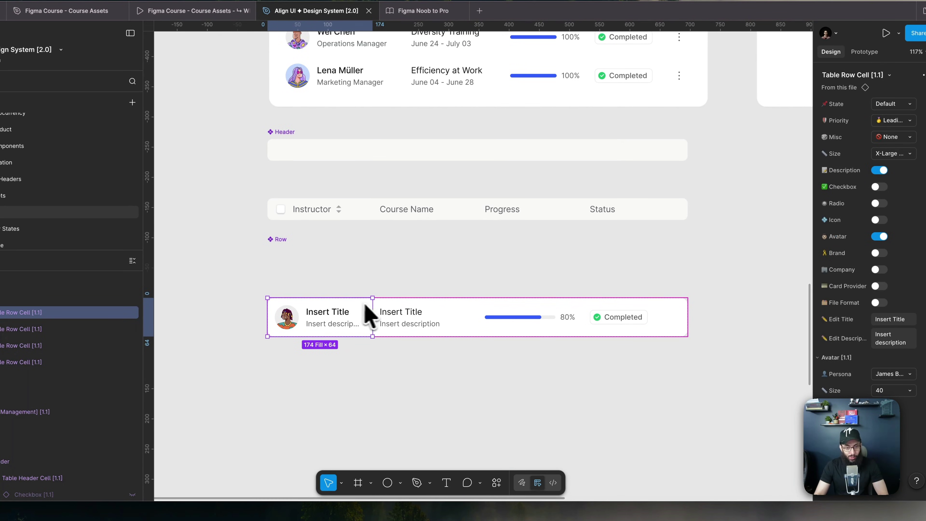
{"action": "left_click_drag", "start_coordinate": [374, 312], "coordinate": [423, 314]}
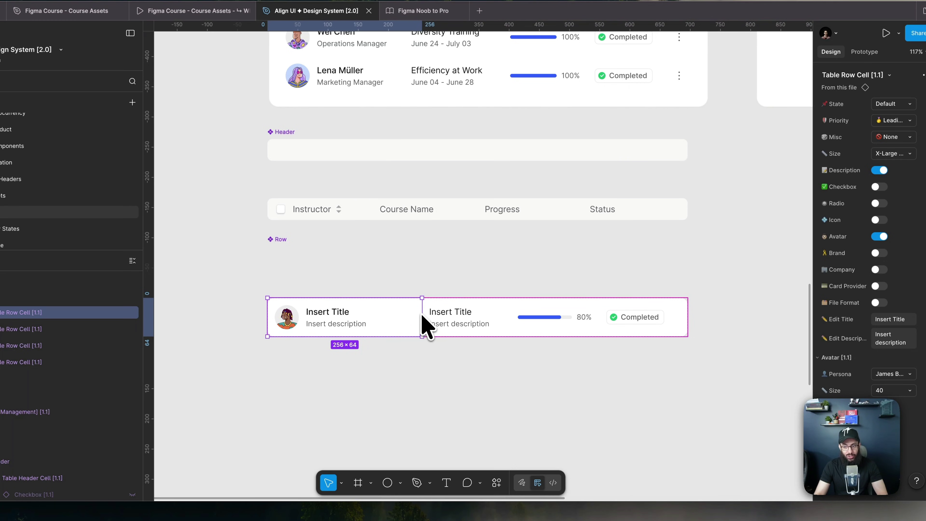
{"action": "scroll", "coordinate": [848, 371], "scroll_direction": "down", "scroll_amount": 5}
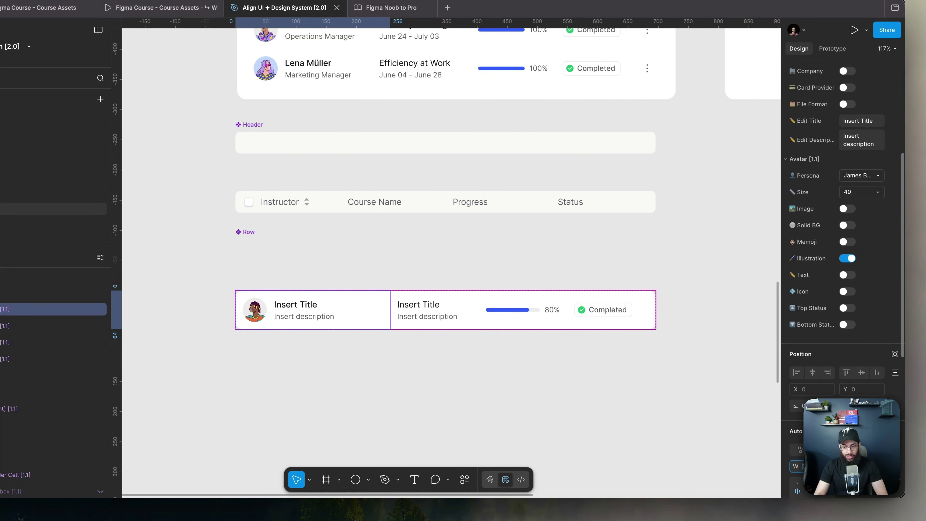
Step: Copy the first row cell's width and apply the same 256 to the Instructor header cell
{"action": "key", "text": "super+c"}
{"action": "scroll", "coordinate": [408, 226], "scroll_direction": "up", "scroll_amount": 2}
{"action": "left_click", "coordinate": [328, 247]}
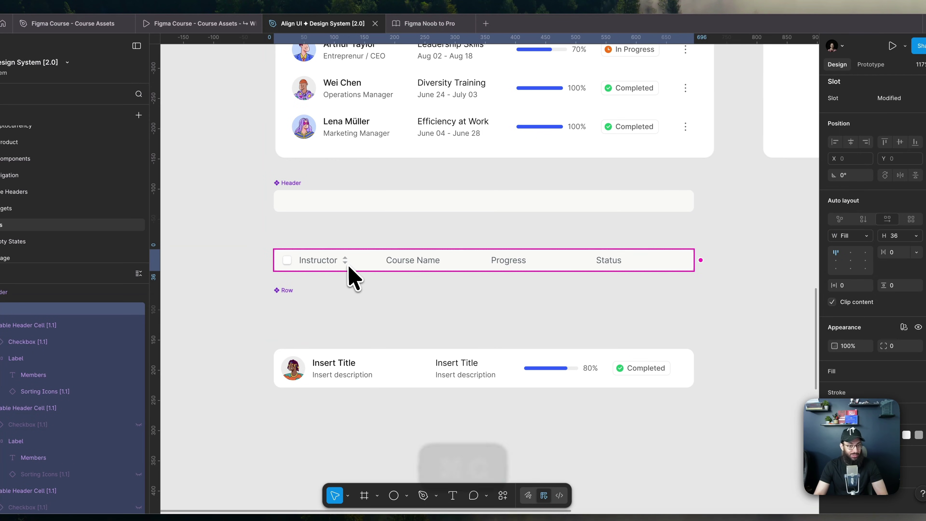
{"action": "left_click", "coordinate": [348, 270]}
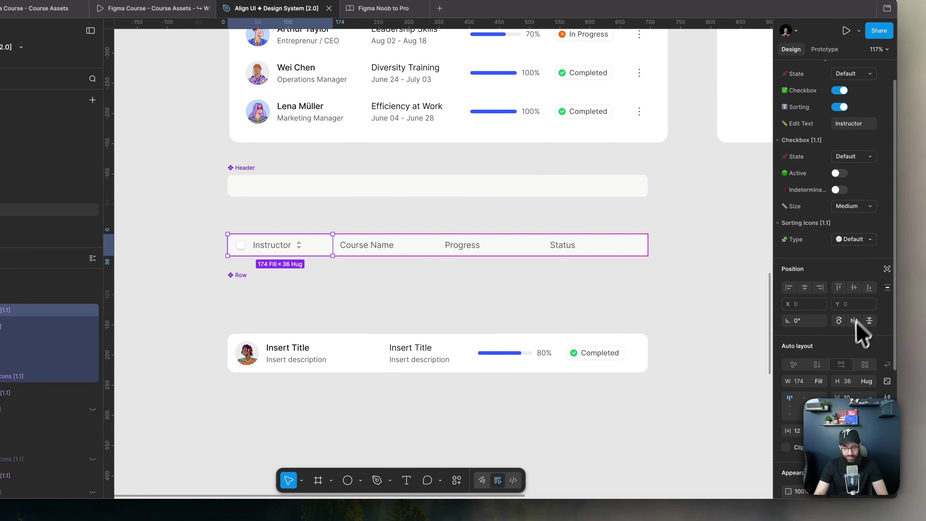
{"action": "key", "text": "super+v"}
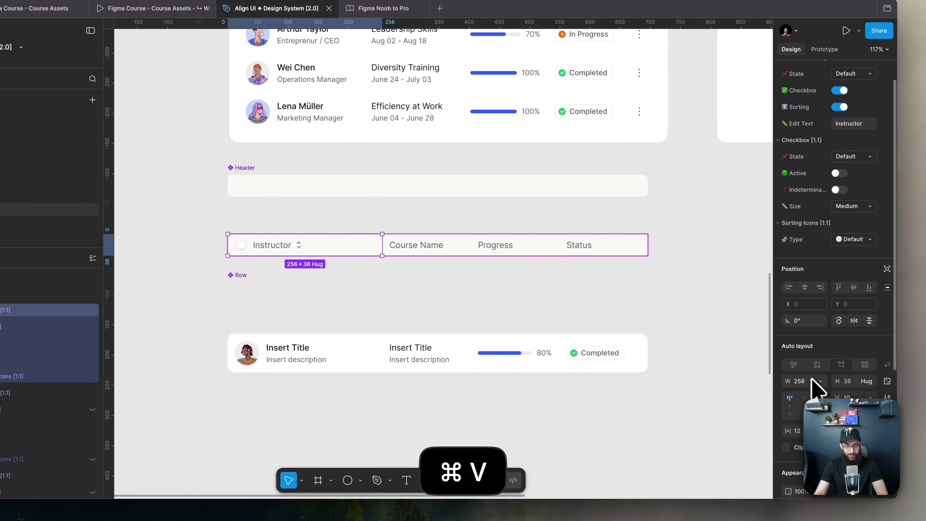
{"action": "left_click", "coordinate": [538, 310]}
{"action": "left_click", "coordinate": [745, 326]}
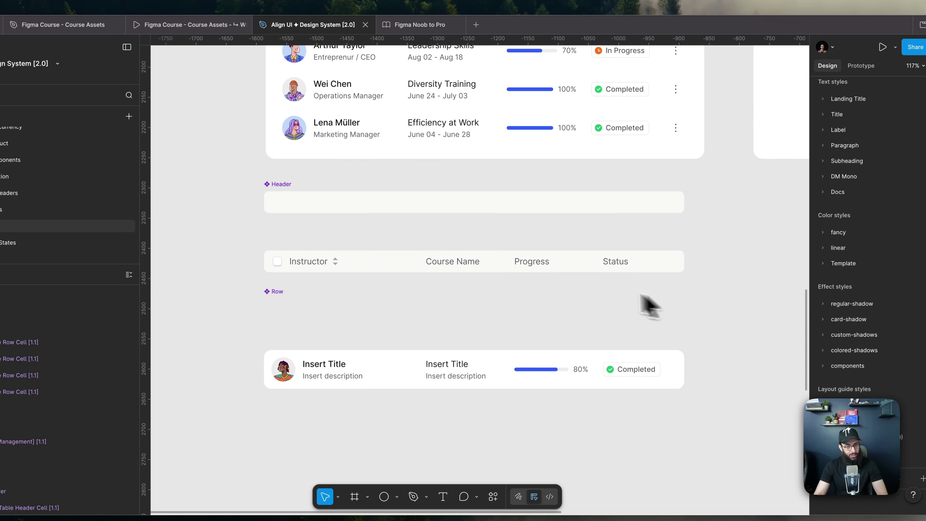
{"action": "key", "text": "super+z"}
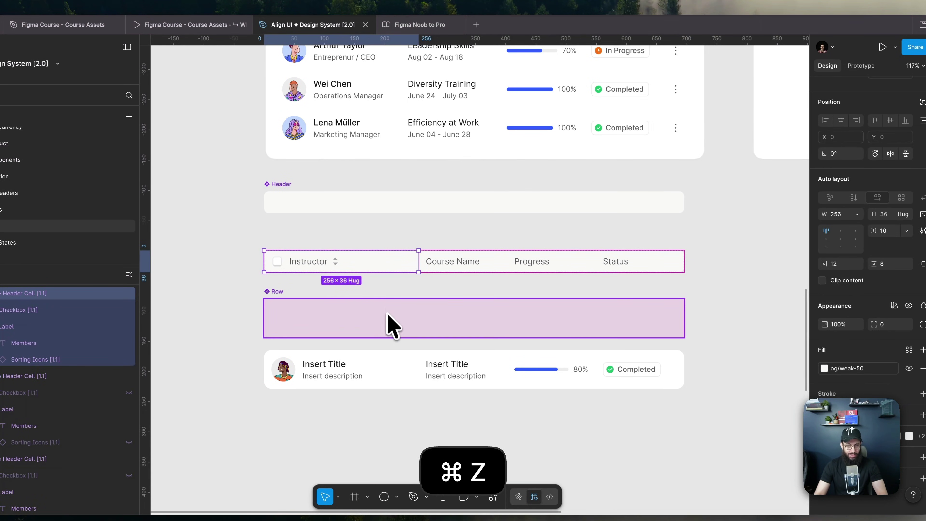
{"action": "left_click", "coordinate": [342, 371]}
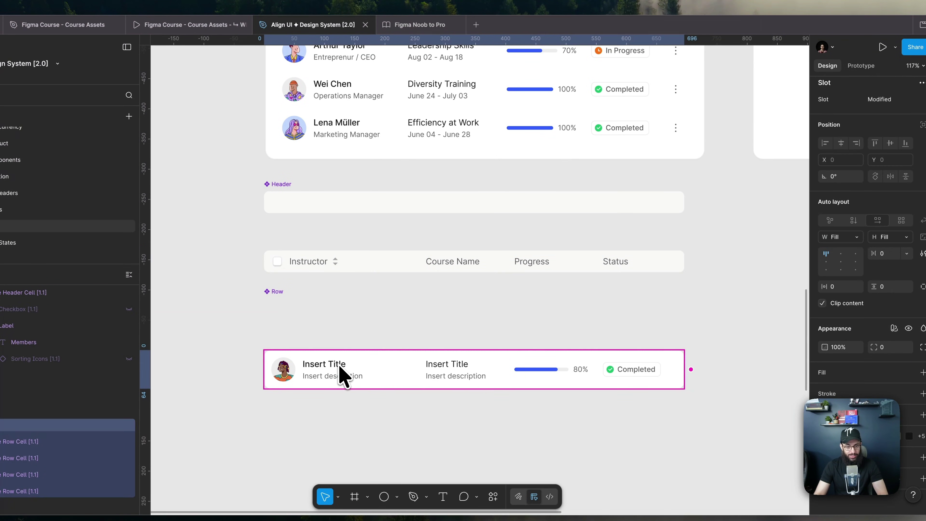
{"action": "double_click", "coordinate": [347, 374]}
{"action": "scroll", "coordinate": [651, 314], "scroll_direction": "down", "scroll_amount": 5}
{"action": "left_click", "coordinate": [655, 313]}
{"action": "scroll", "coordinate": [668, 306], "scroll_direction": "right", "scroll_amount": 3}
{"action": "left_click", "coordinate": [482, 364]}
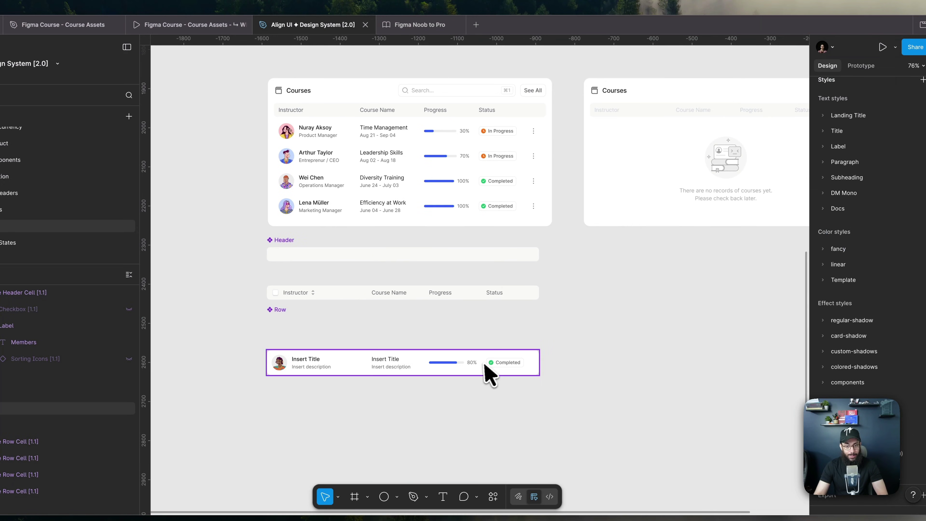
Step: Duplicate the filled Courses widget and place the copy directly below the sample row, aligned with the original
{"action": "left_click", "coordinate": [394, 194]}
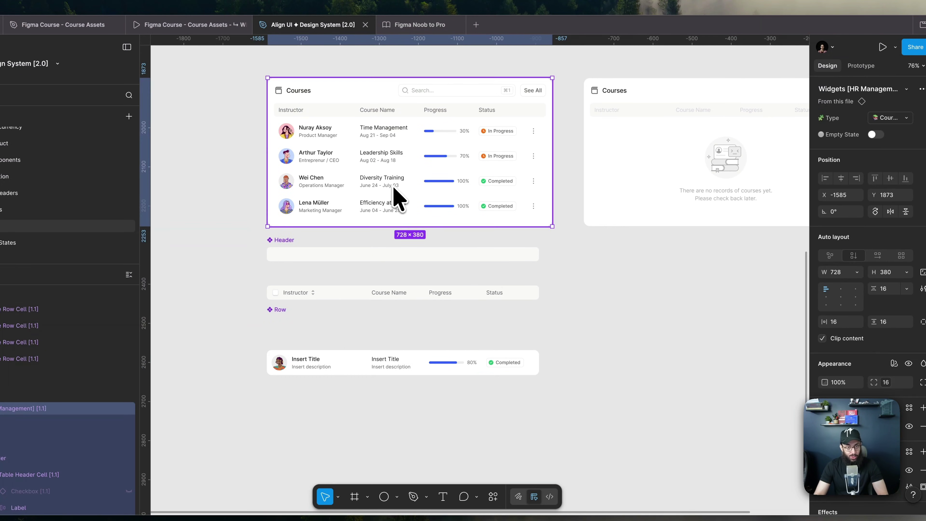
{"action": "scroll", "coordinate": [605, 215], "scroll_direction": "down", "scroll_amount": 3}
{"action": "scroll", "coordinate": [605, 215], "scroll_direction": "left", "scroll_amount": 5}
{"action": "scroll", "coordinate": [441, 128], "scroll_direction": "right", "scroll_amount": 4}
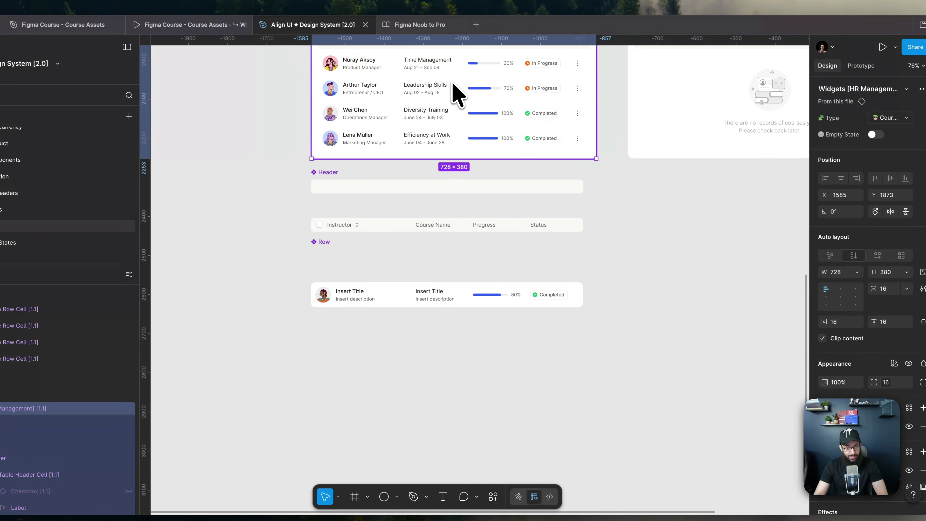
{"action": "left_click_drag", "start_coordinate": [440, 136], "coordinate": [461, 405]}
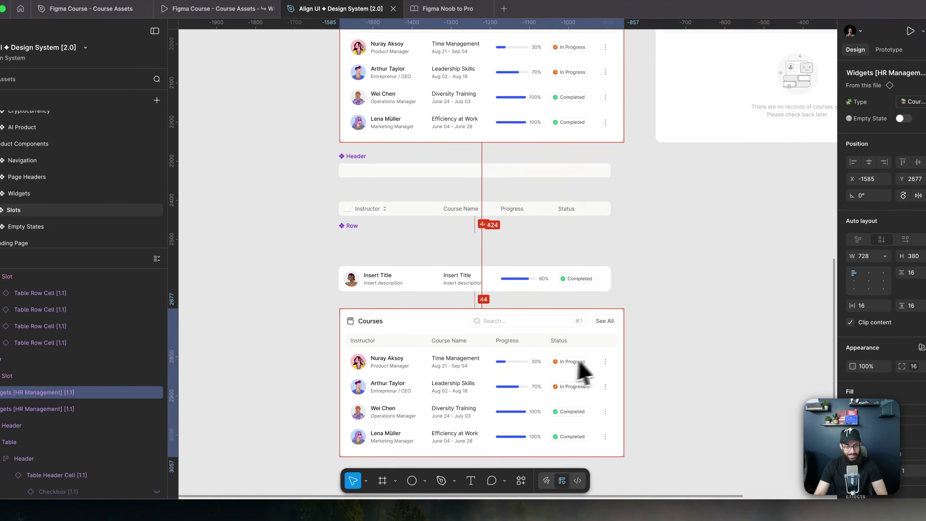
Step: Move the "Example 3: Powerful" heading and its two widgets farther down to free space under the duplicated widget
{"action": "scroll", "coordinate": [568, 299], "scroll_direction": "down", "scroll_amount": 2}
{"action": "scroll", "coordinate": [551, 233], "scroll_direction": "down", "scroll_amount": 2}
{"action": "scroll", "coordinate": [474, 259], "scroll_direction": "down", "scroll_amount": 5}
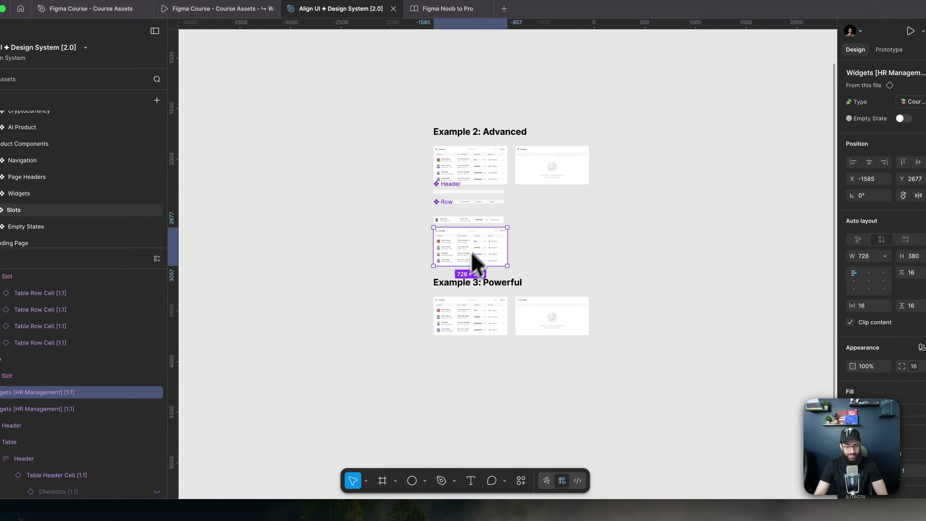
{"action": "left_click", "coordinate": [415, 286]}
{"action": "left_click_drag", "start_coordinate": [417, 276], "coordinate": [525, 493]}
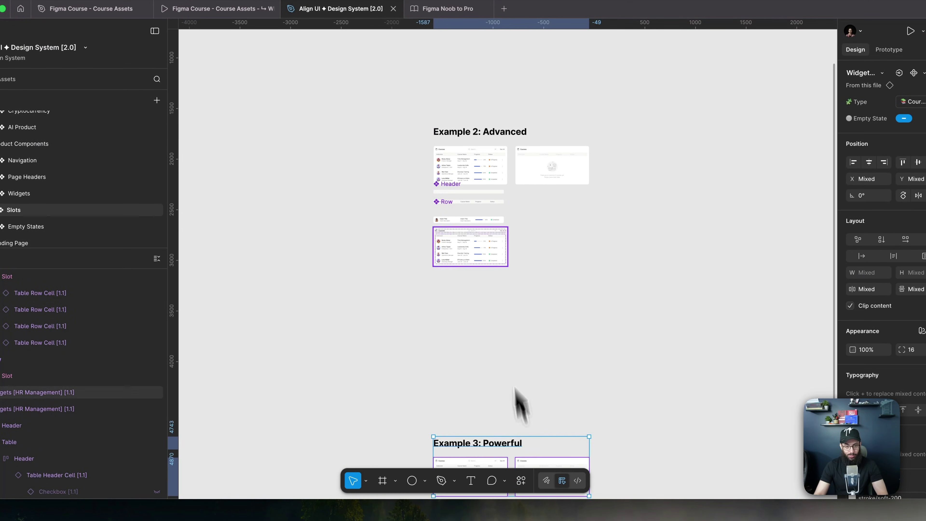
Step: Shift the duplicated Courses widget slightly down to about X -1587, Y 2720, leaving more space under the sample row
{"action": "scroll", "coordinate": [470, 248], "scroll_direction": "up", "scroll_amount": 5}
{"action": "left_click", "coordinate": [440, 226]}
{"action": "left_click_drag", "start_coordinate": [441, 226], "coordinate": [439, 231]}
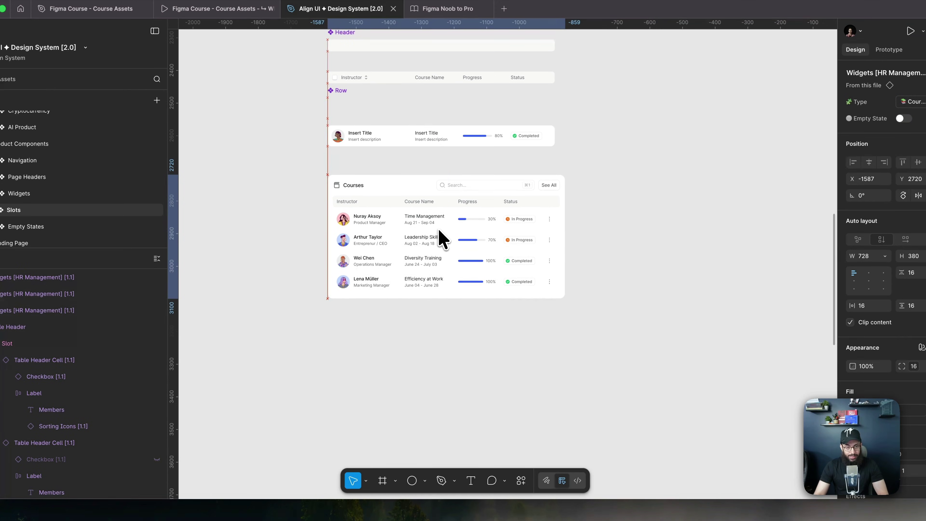
Step: Detach the duplicated Courses widget from its main component
{"action": "scroll", "coordinate": [399, 217], "scroll_direction": "up", "scroll_amount": 3}
{"action": "double_click", "coordinate": [399, 217]}
{"action": "scroll", "coordinate": [399, 217], "scroll_direction": "down", "scroll_amount": 3}
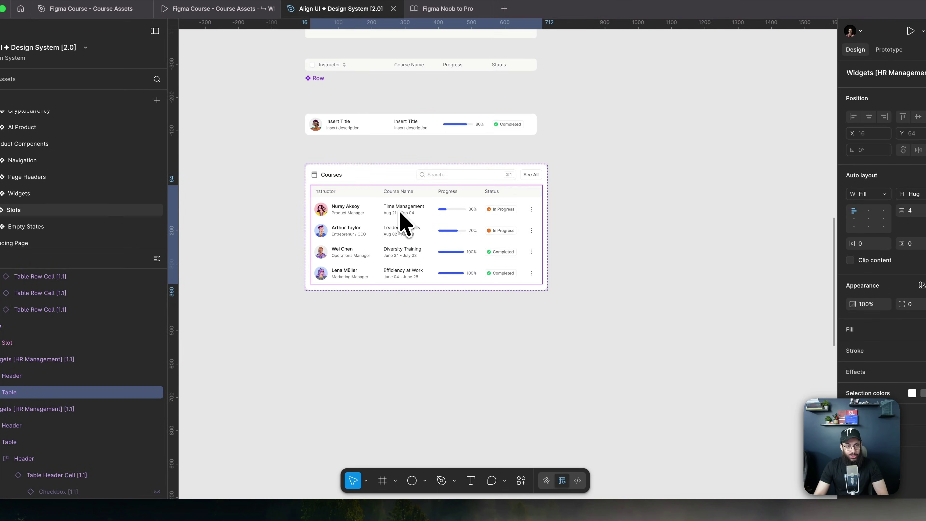
{"action": "key", "text": "Escape"}
{"action": "key", "text": "super+alt+b"}
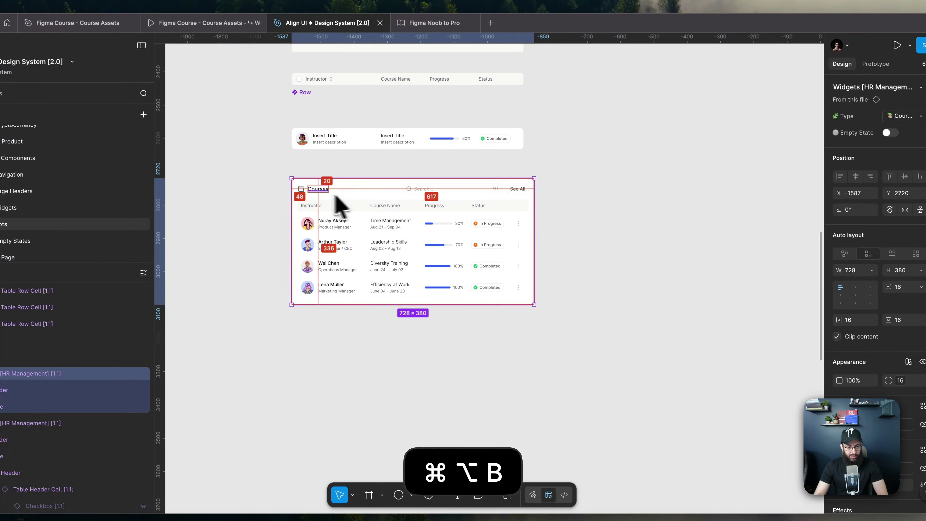
Step: Rename the detached Courses frame "Table with Slots" and turn it into a component
{"action": "left_click_drag", "start_coordinate": [393, 192], "coordinate": [430, 230]}
{"action": "key", "text": "super+r"}
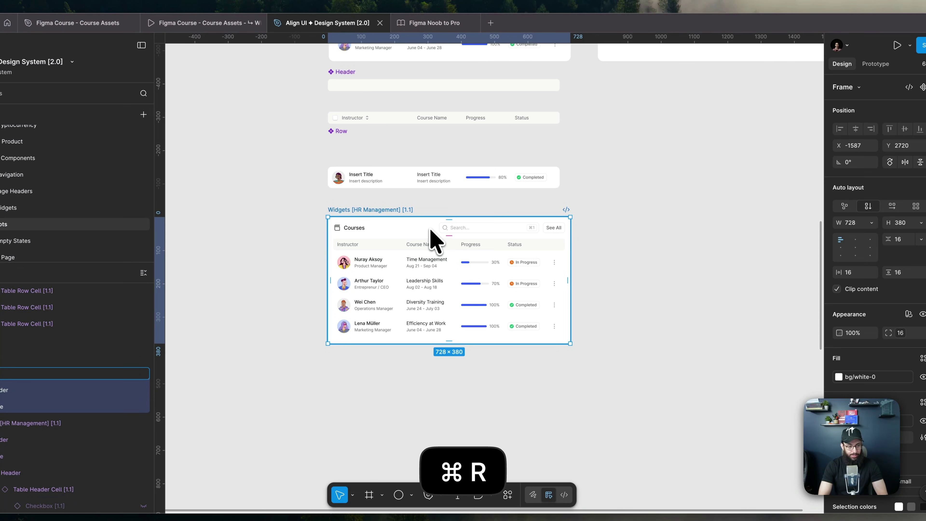
{"action": "type", "text": "Table with Slots"}
{"action": "key", "text": "super+alt+k"}
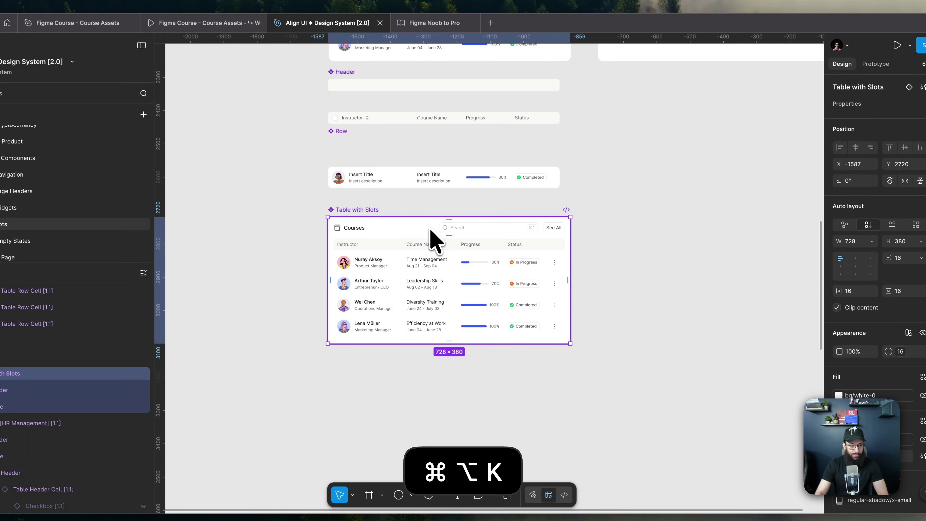
Step: Add a full-width frame 60 high between the Courses heading and the table, and convert it to a slot
{"action": "scroll", "coordinate": [433, 238], "scroll_direction": "up", "scroll_amount": 5}
{"action": "left_click", "coordinate": [324, 225]}
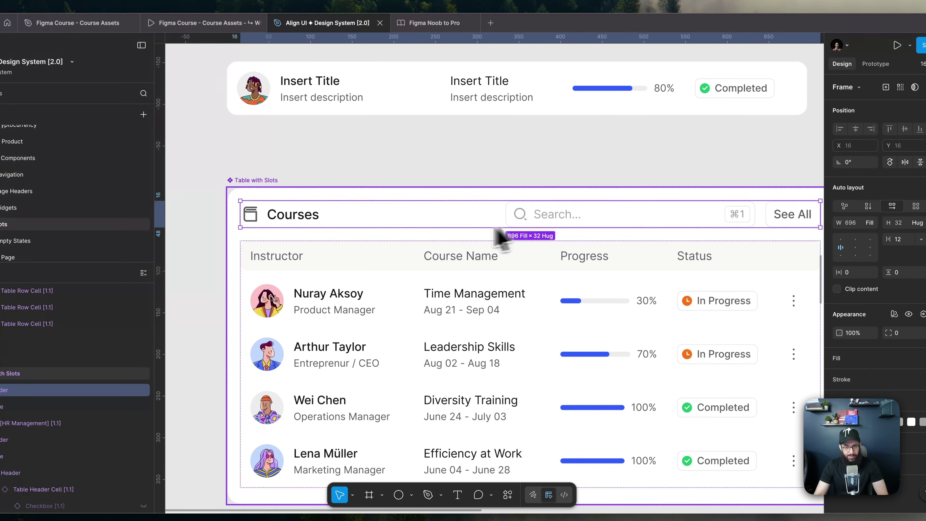
{"action": "key", "text": "f"}
{"action": "left_click_drag", "start_coordinate": [308, 246], "coordinate": [423, 275]}
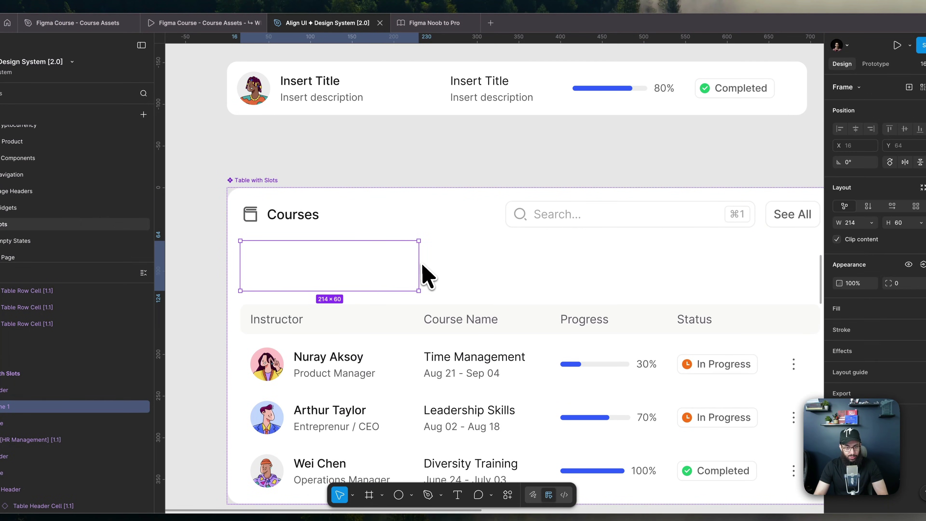
{"action": "scroll", "coordinate": [481, 262], "scroll_direction": "down", "scroll_amount": 3}
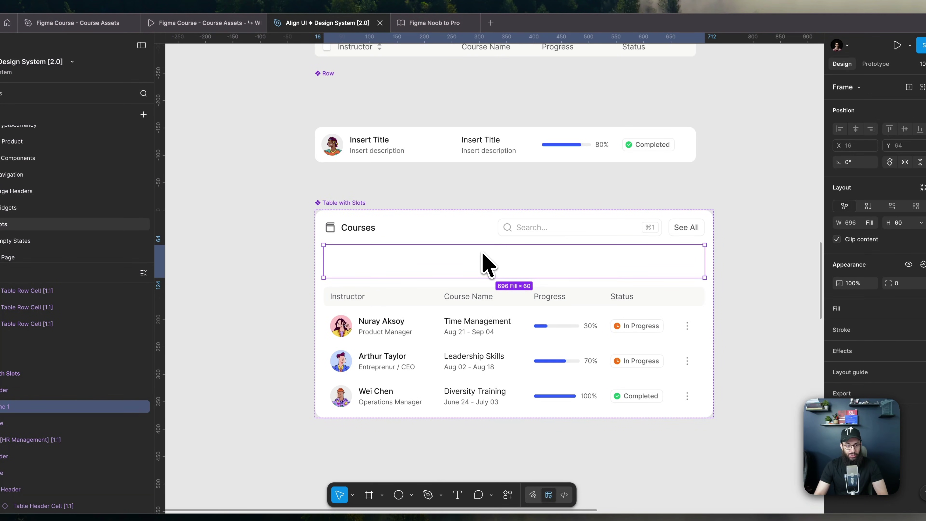
{"action": "key", "text": "ctrl+shift+s"}
{"action": "left_click", "coordinate": [473, 320]}
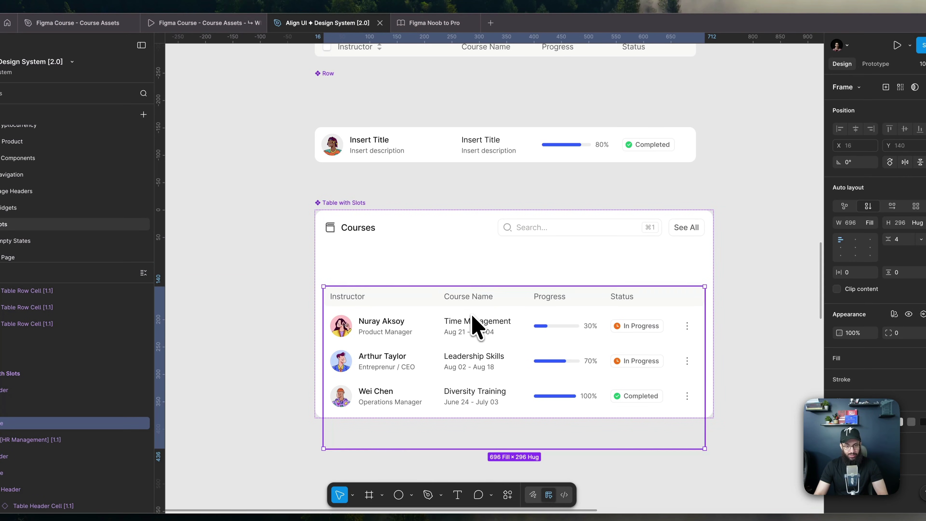
Step: Cut the old table out of the Table with Slots component and give its empty slot a vertical auto layout
{"action": "key", "text": "ctrl+x"}
{"action": "left_click", "coordinate": [460, 274]}
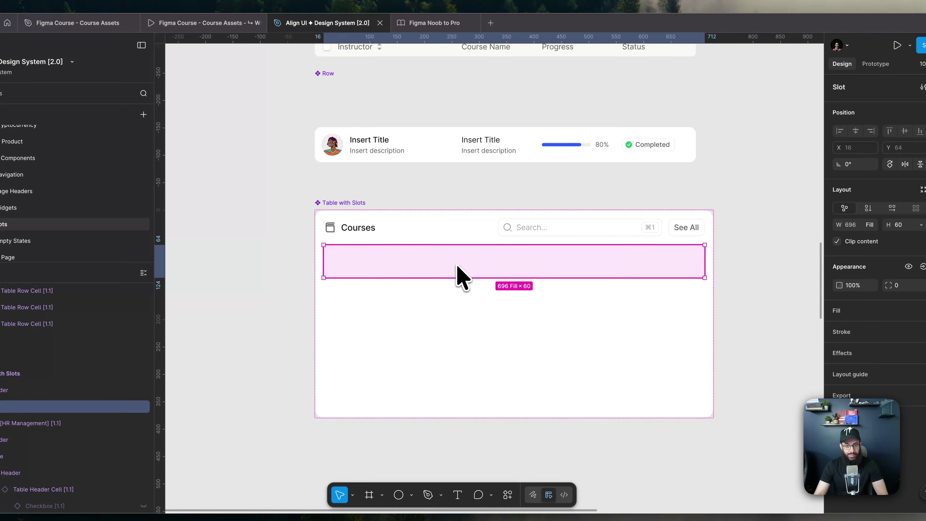
{"action": "left_click", "coordinate": [868, 207]}
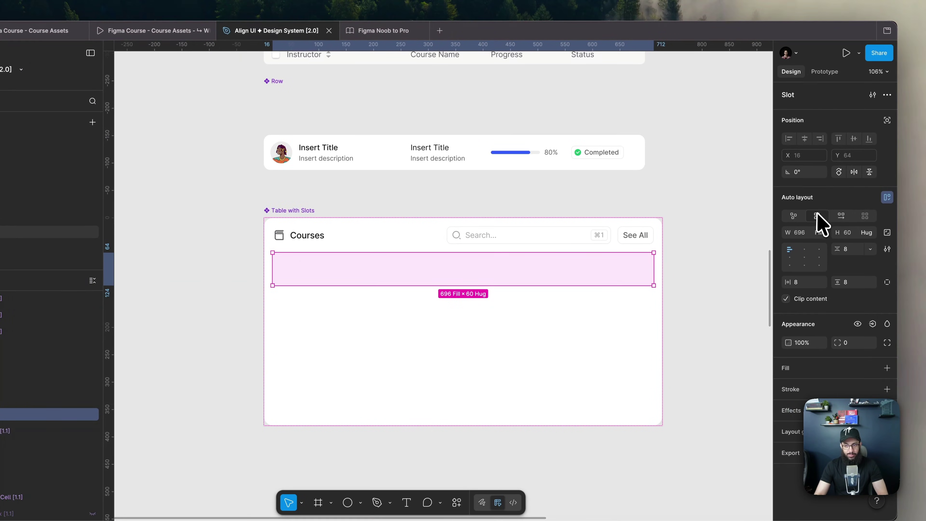
Step: Add the Header and Row components as preferred instances of the slot in Table with Slots, searching for "Slots"
{"action": "left_click", "coordinate": [873, 95]}
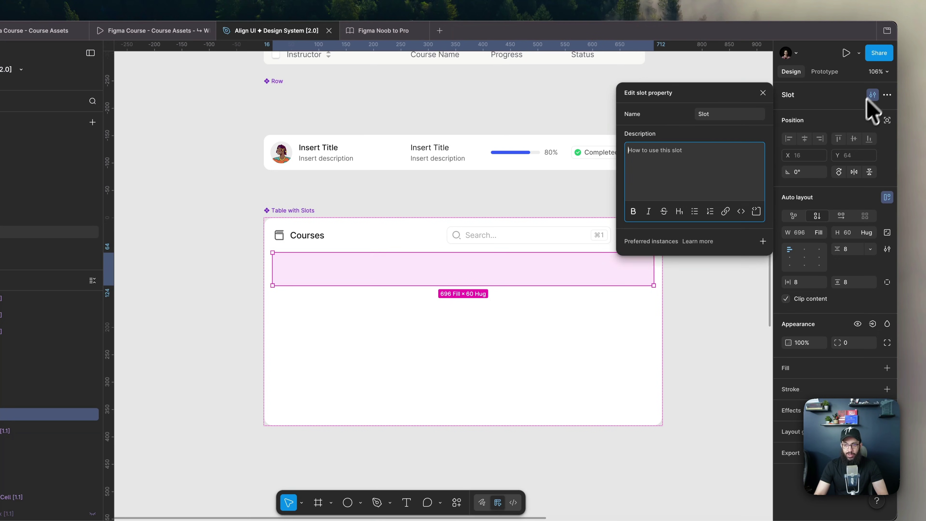
{"action": "left_click", "coordinate": [761, 241]}
{"action": "type", "text": "Slots"}
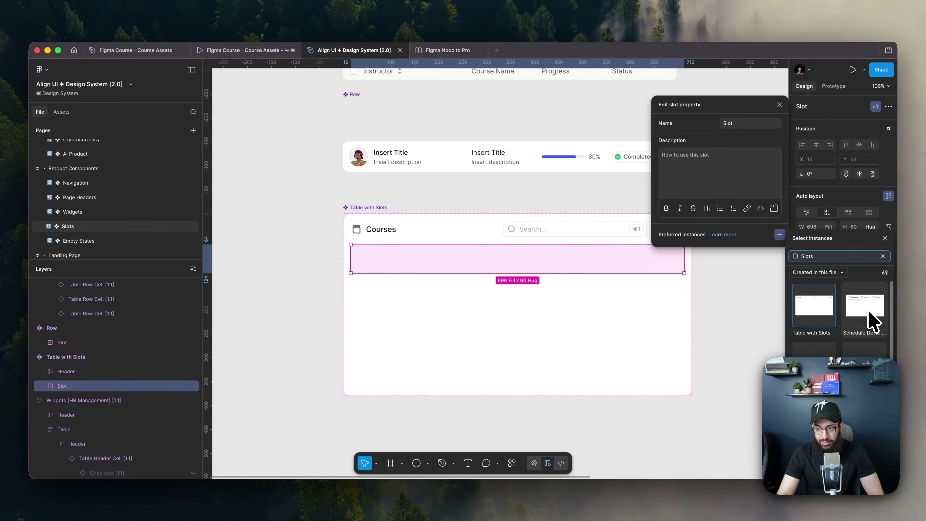
{"action": "left_click", "coordinate": [862, 359]}
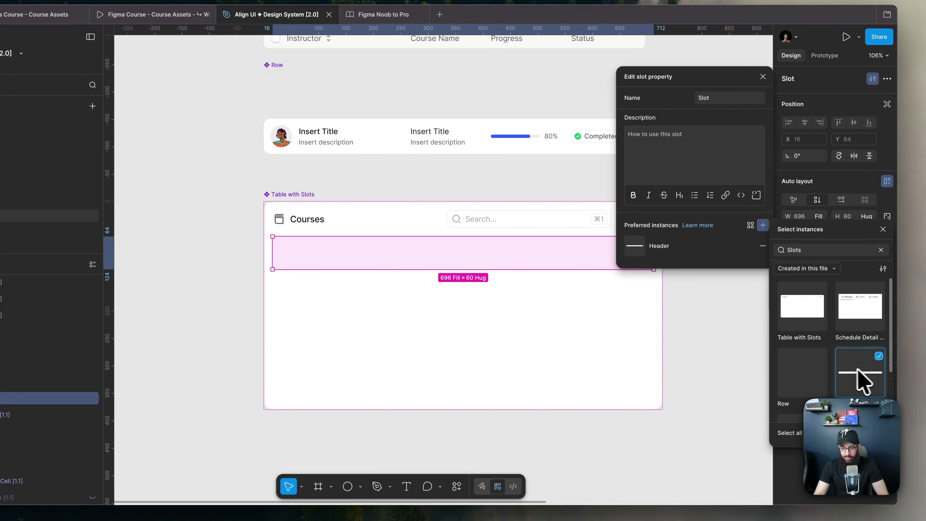
{"action": "left_click", "coordinate": [818, 385]}
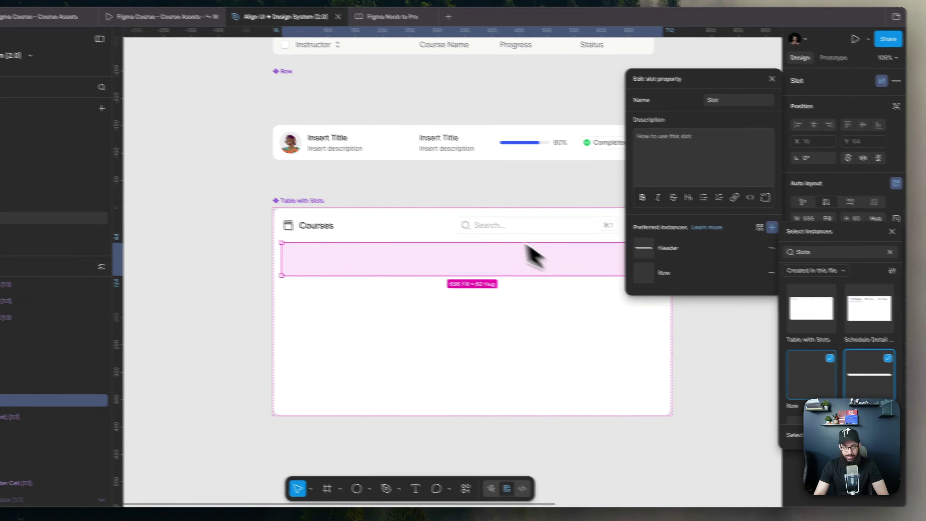
{"action": "scroll", "coordinate": [510, 237], "scroll_direction": "up", "scroll_amount": 10}
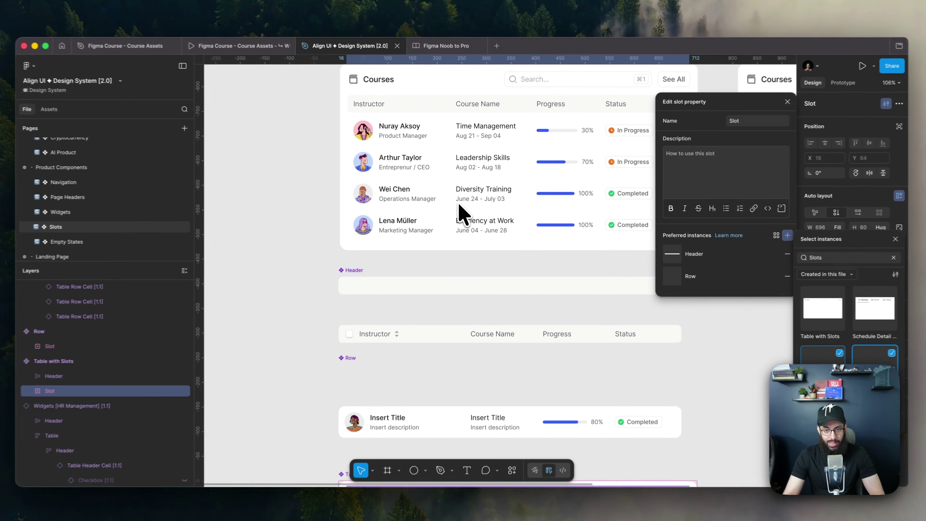
{"action": "scroll", "coordinate": [461, 214], "scroll_direction": "up", "scroll_amount": 3}
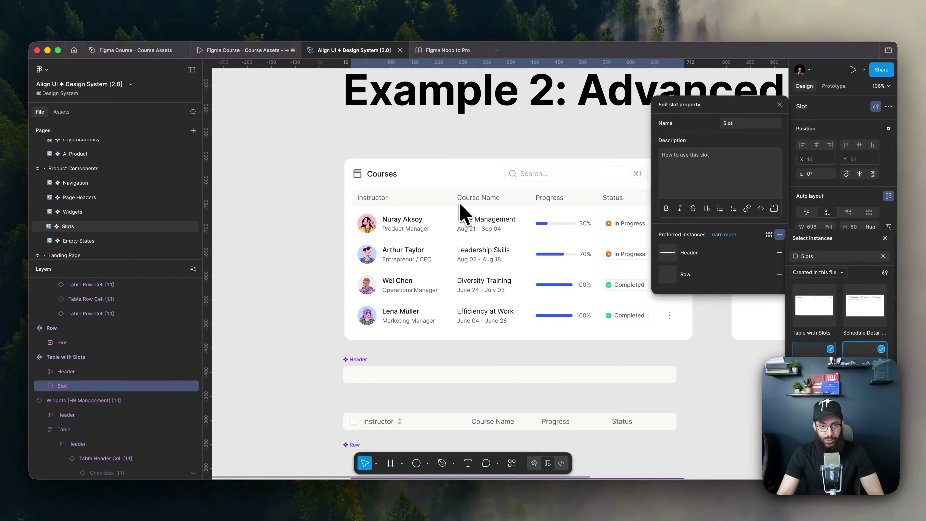
{"action": "scroll", "coordinate": [459, 211], "scroll_direction": "down", "scroll_amount": 10}
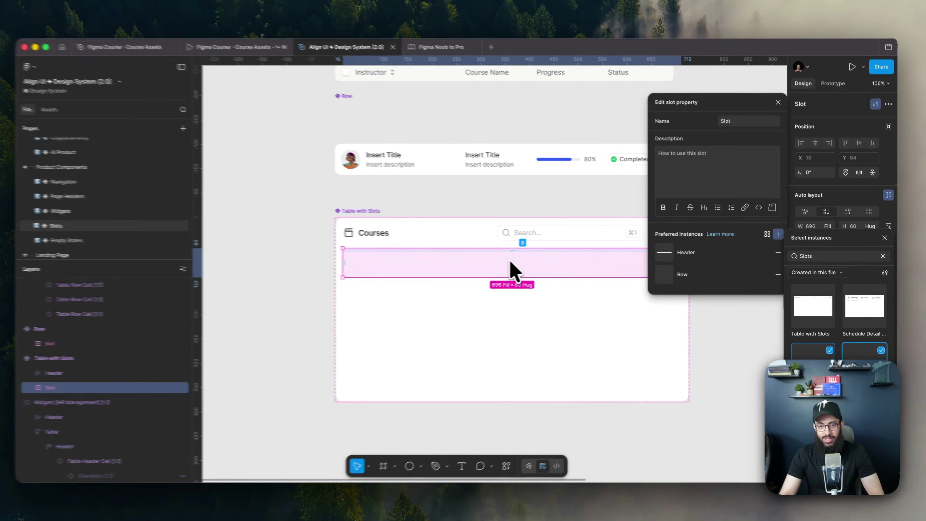
{"action": "left_click", "coordinate": [519, 261]}
{"action": "scroll", "coordinate": [583, 255], "scroll_direction": "up", "scroll_amount": 2}
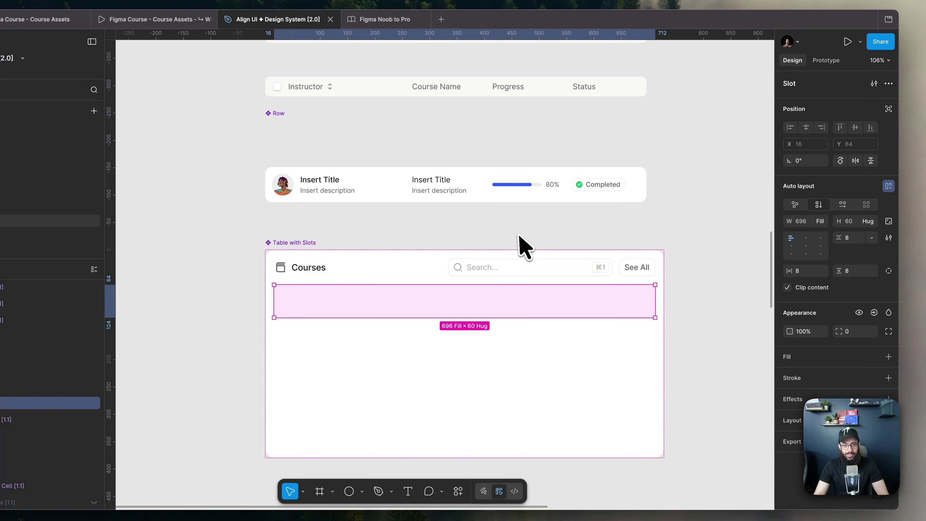
{"action": "scroll", "coordinate": [517, 244], "scroll_direction": "down", "scroll_amount": 2}
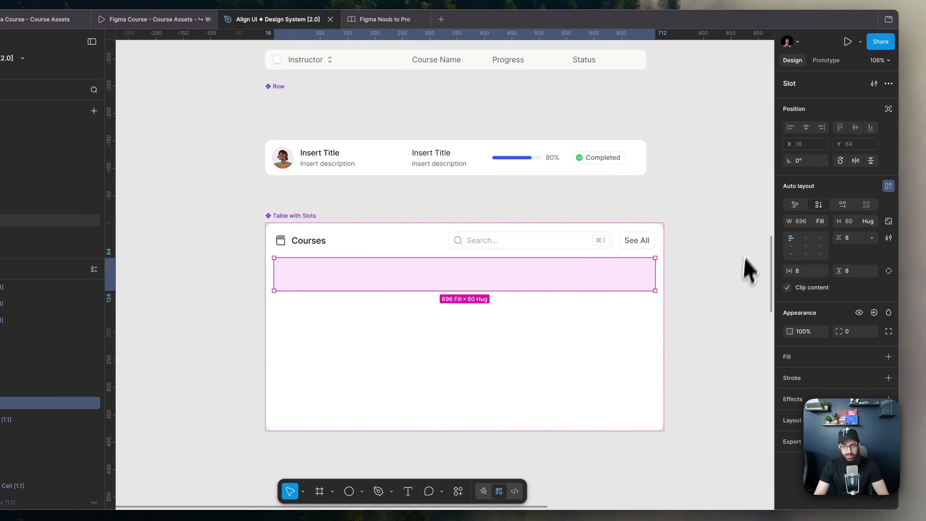
Step: Place an instance of Table with Slots beside the main component at about X -835, Y 2720
{"action": "left_click", "coordinate": [716, 251]}
{"action": "left_click_drag", "start_coordinate": [533, 260], "coordinate": [706, 261]}
{"action": "scroll", "coordinate": [671, 268], "scroll_direction": "right", "scroll_amount": 5}
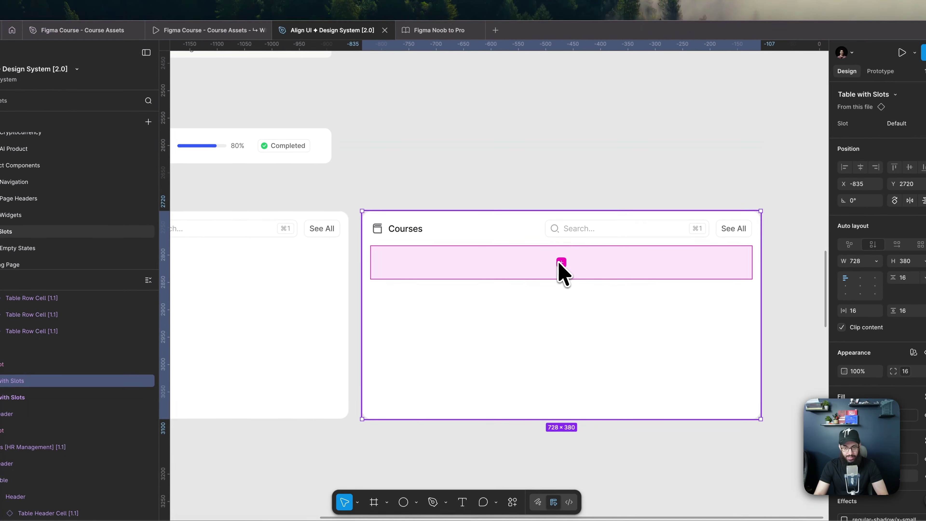
Step: Insert the preferred Header instance into the new table instance's slot and compare it with the filled sample header
{"action": "left_click", "coordinate": [562, 263]}
{"action": "left_click", "coordinate": [625, 244]}
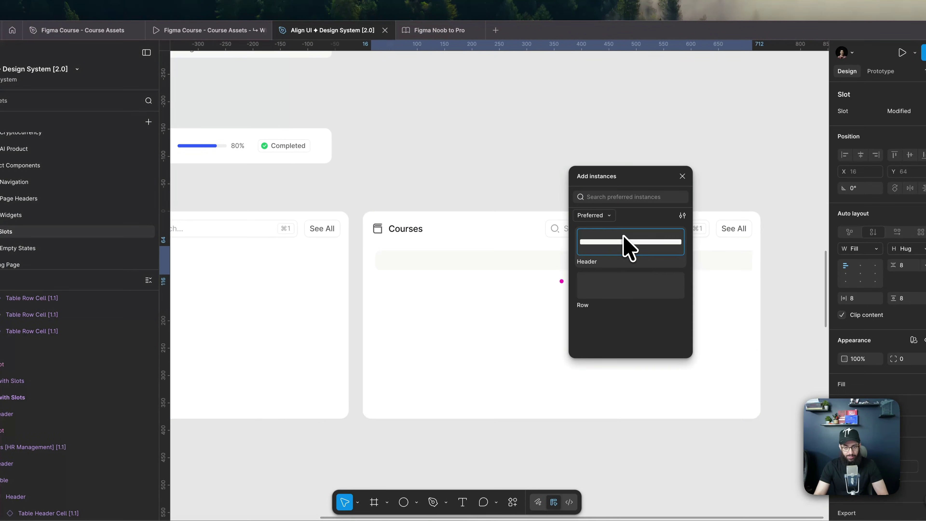
{"action": "scroll", "coordinate": [485, 277], "scroll_direction": "down", "scroll_amount": 3}
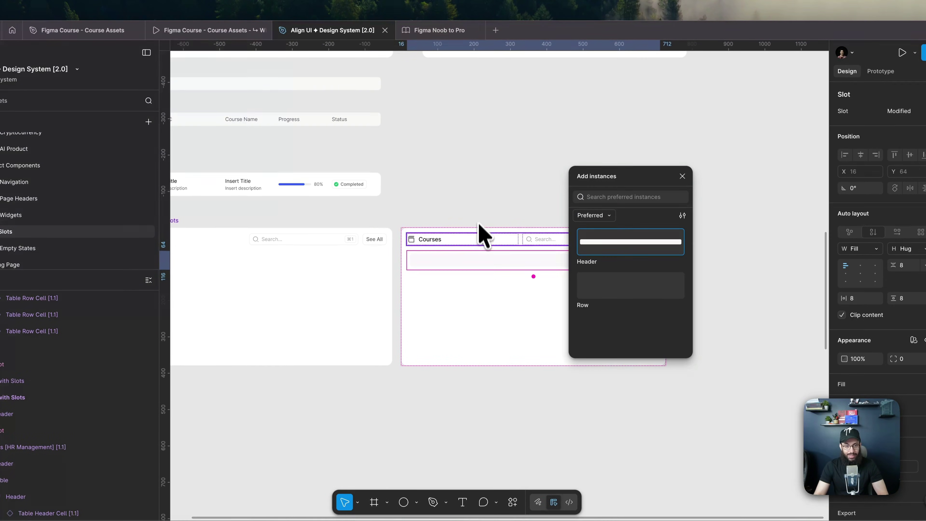
{"action": "left_click", "coordinate": [476, 215]}
{"action": "scroll", "coordinate": [548, 234], "scroll_direction": "left", "scroll_amount": 5}
{"action": "scroll", "coordinate": [548, 234], "scroll_direction": "up", "scroll_amount": 2}
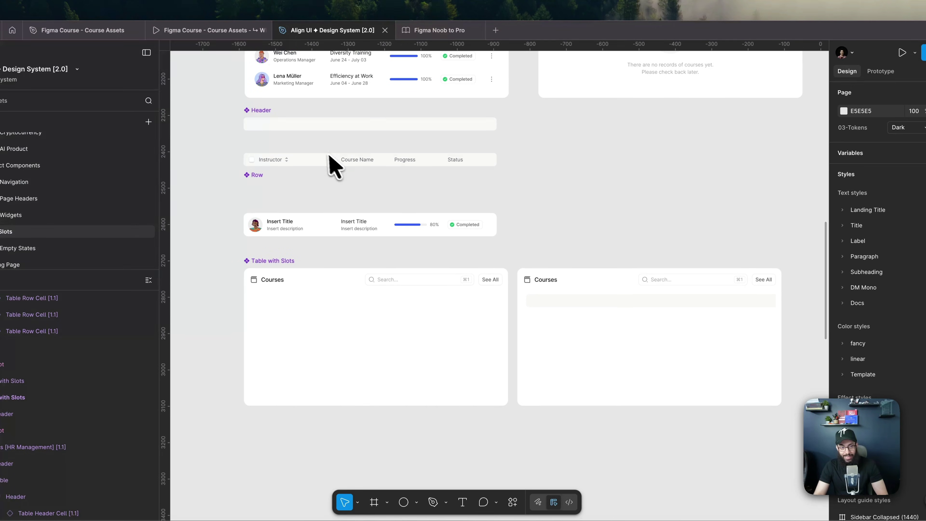
{"action": "left_click", "coordinate": [322, 160]}
{"action": "scroll", "coordinate": [283, 137], "scroll_direction": "up", "scroll_amount": 2}
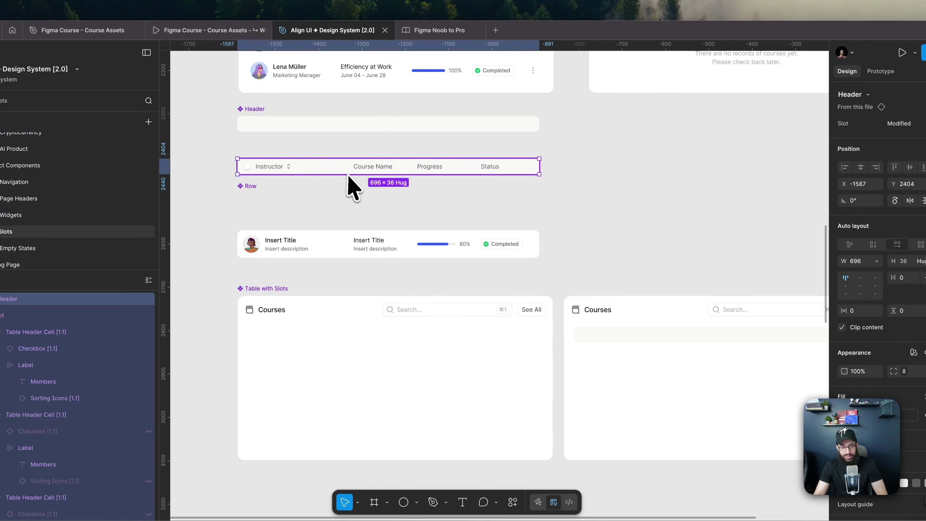
{"action": "scroll", "coordinate": [554, 234], "scroll_direction": "right", "scroll_amount": 5}
{"action": "scroll", "coordinate": [554, 234], "scroll_direction": "down", "scroll_amount": 2}
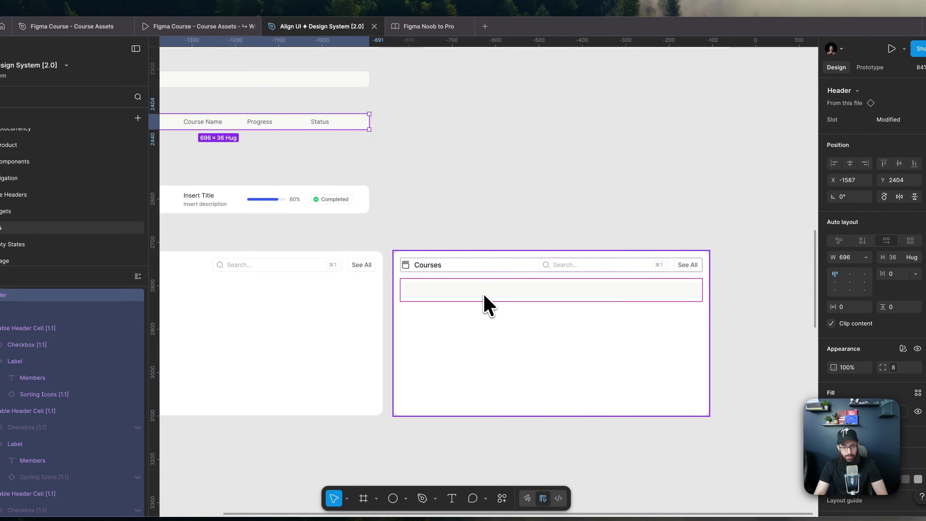
Step: Add a Table Header Cell to the slot nested inside the inserted Header instance
{"action": "left_click", "coordinate": [497, 309]}
{"action": "left_click", "coordinate": [483, 294]}
{"action": "scroll", "coordinate": [547, 297], "scroll_direction": "up", "scroll_amount": 2}
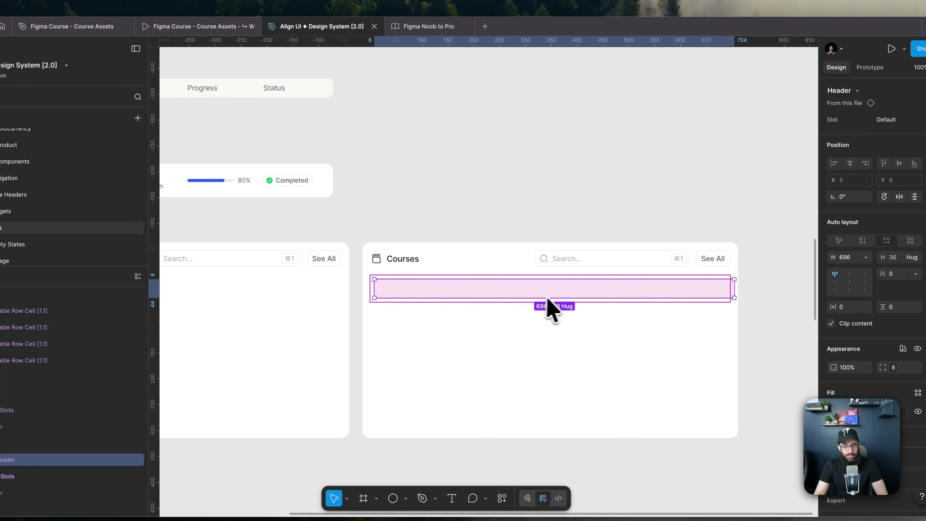
{"action": "left_click", "coordinate": [513, 288]}
{"action": "scroll", "coordinate": [513, 290], "scroll_direction": "up", "scroll_amount": 5}
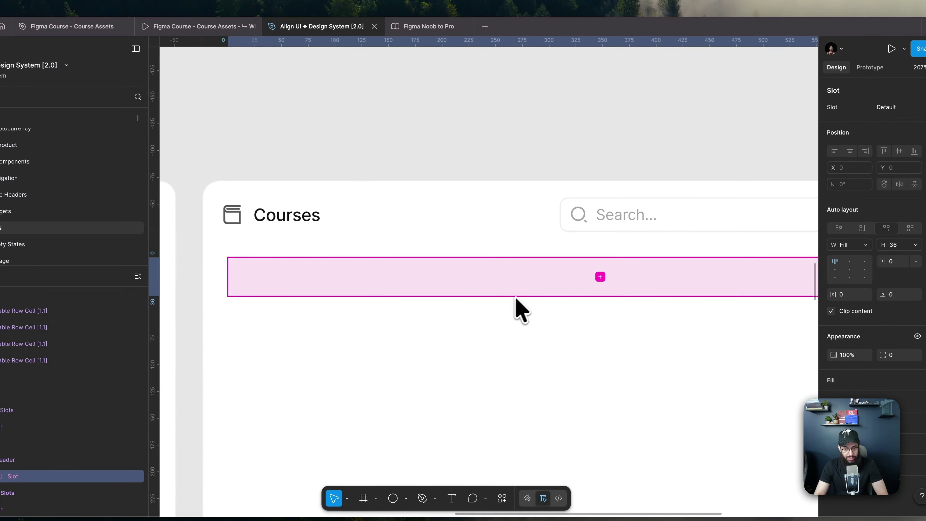
{"action": "left_click", "coordinate": [600, 278]}
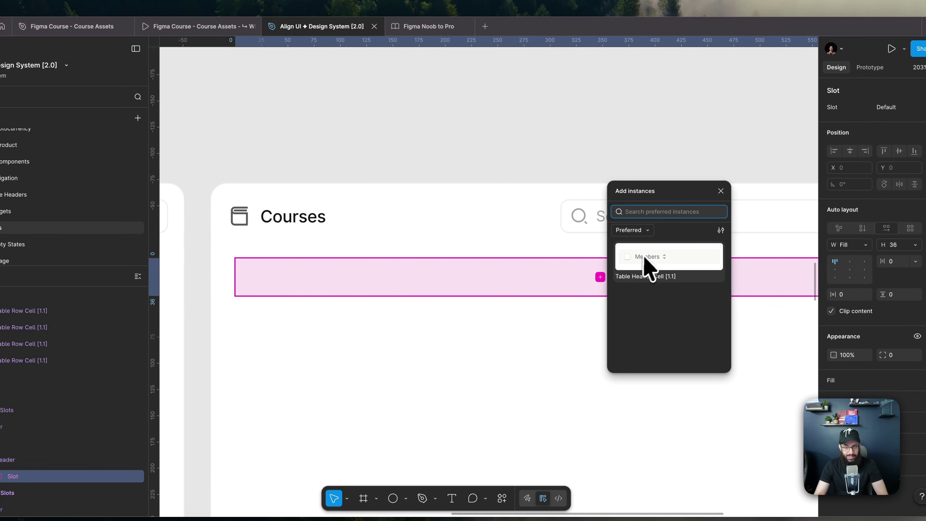
{"action": "left_click", "coordinate": [650, 256]}
{"action": "scroll", "coordinate": [492, 252], "scroll_direction": "down", "scroll_amount": 5}
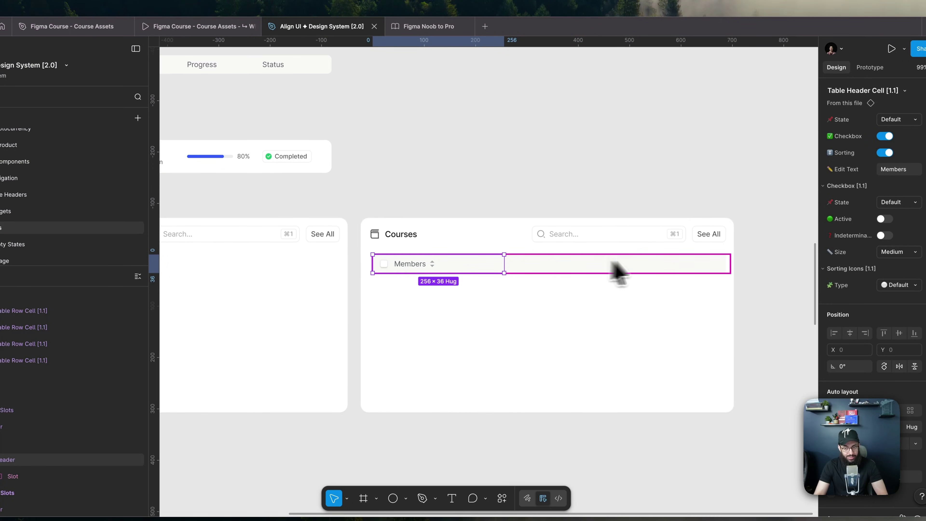
Step: Remove the Header instance with its single Members cell from the table instance's slot
{"action": "scroll", "coordinate": [361, 135], "scroll_direction": "up", "scroll_amount": 3}
{"action": "scroll", "coordinate": [331, 190], "scroll_direction": "left", "scroll_amount": 8}
{"action": "left_click", "coordinate": [647, 252]}
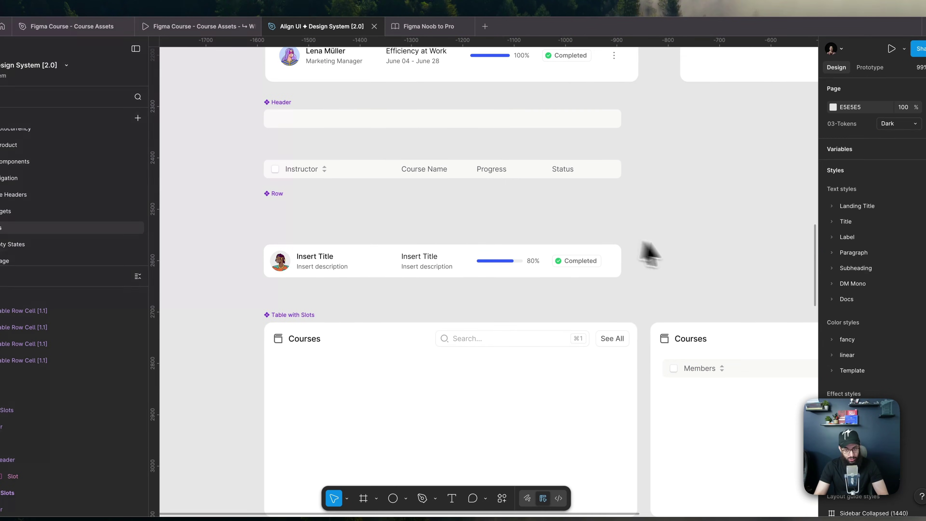
{"action": "scroll", "coordinate": [474, 208], "scroll_direction": "right", "scroll_amount": 10}
{"action": "scroll", "coordinate": [342, 168], "scroll_direction": "down", "scroll_amount": 3}
{"action": "scroll", "coordinate": [480, 275], "scroll_direction": "up", "scroll_amount": 3}
{"action": "scroll", "coordinate": [480, 281], "scroll_direction": "down", "scroll_amount": 3}
{"action": "left_click", "coordinate": [479, 281]}
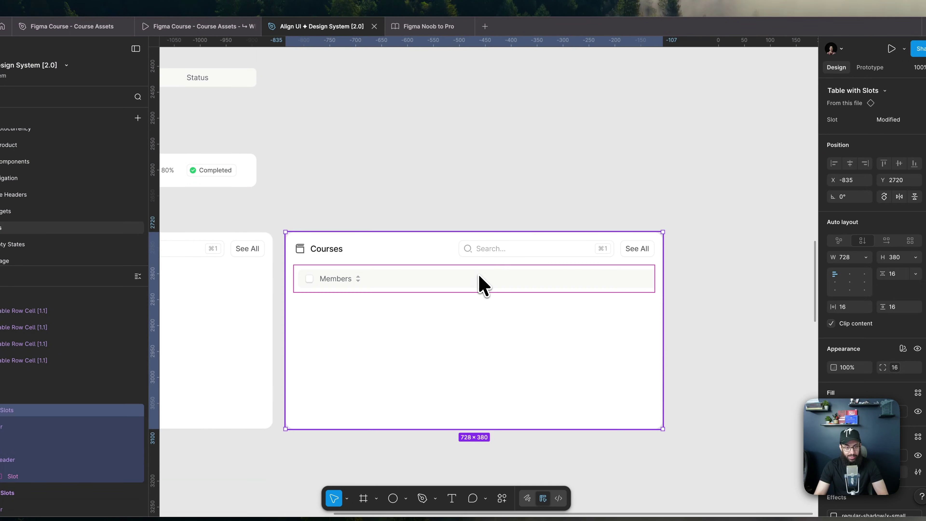
{"action": "left_click", "coordinate": [479, 277]}
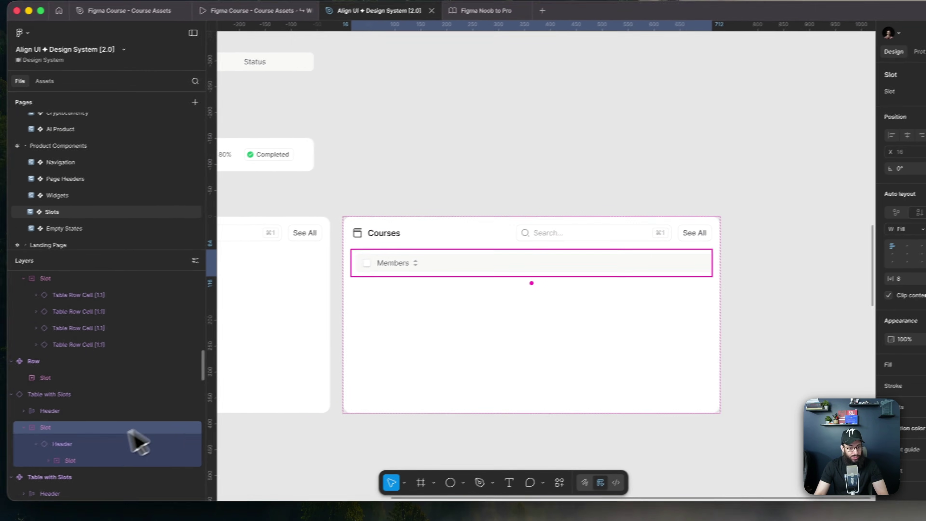
{"action": "left_click", "coordinate": [35, 471]}
{"action": "key", "text": "super+x"}
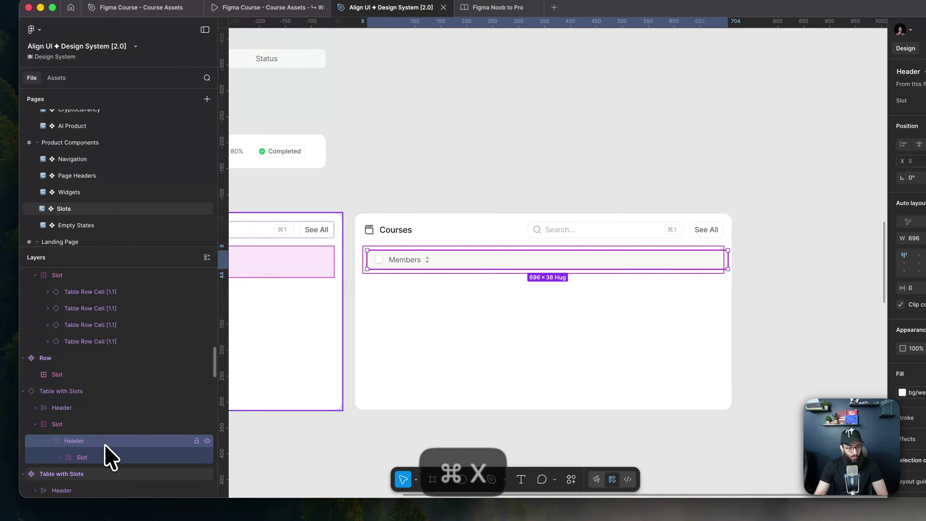
Step: Copy the sample header with Instructor, Course Name, Progress and Status cells into the table instance's empty slot
{"action": "scroll", "coordinate": [620, 204], "scroll_direction": "left", "scroll_amount": 7}
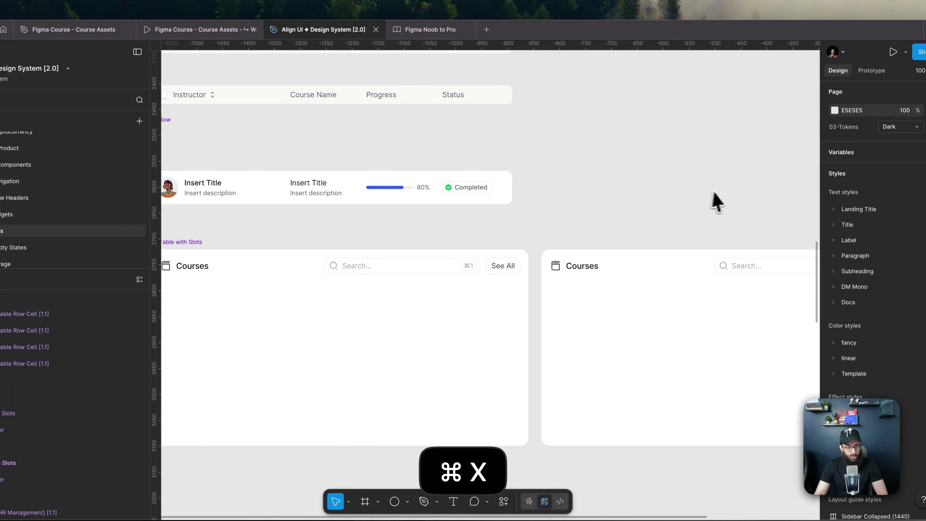
{"action": "scroll", "coordinate": [717, 202], "scroll_direction": "up", "scroll_amount": 2}
{"action": "scroll", "coordinate": [716, 202], "scroll_direction": "left", "scroll_amount": 3}
{"action": "left_click", "coordinate": [423, 140]}
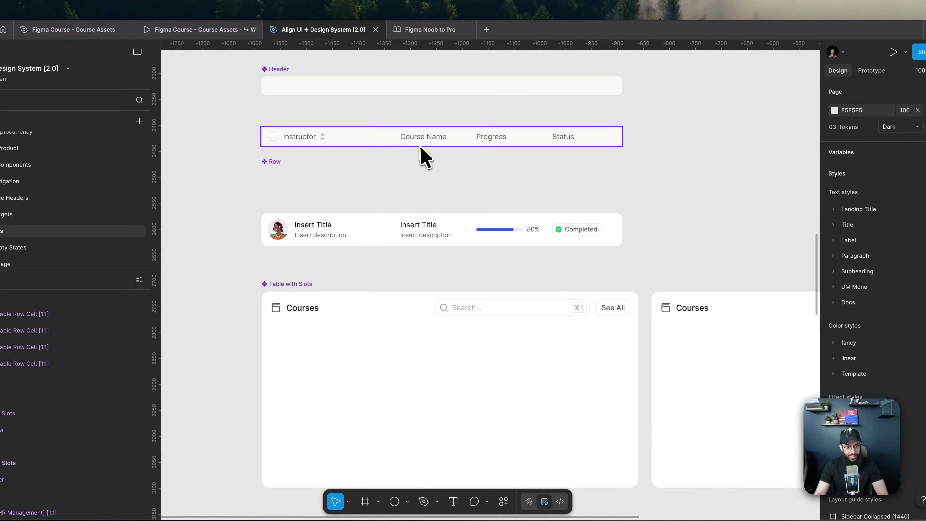
{"action": "key", "text": "super+c"}
{"action": "scroll", "coordinate": [349, 109], "scroll_direction": "down", "scroll_amount": 2}
{"action": "scroll", "coordinate": [349, 109], "scroll_direction": "right", "scroll_amount": 8}
{"action": "scroll", "coordinate": [450, 241], "scroll_direction": "up", "scroll_amount": 3}
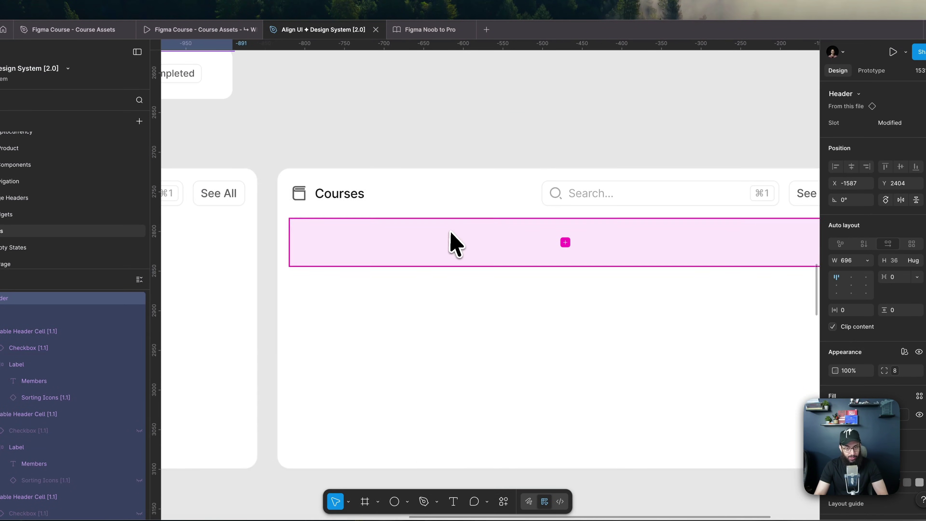
{"action": "left_click", "coordinate": [454, 241]}
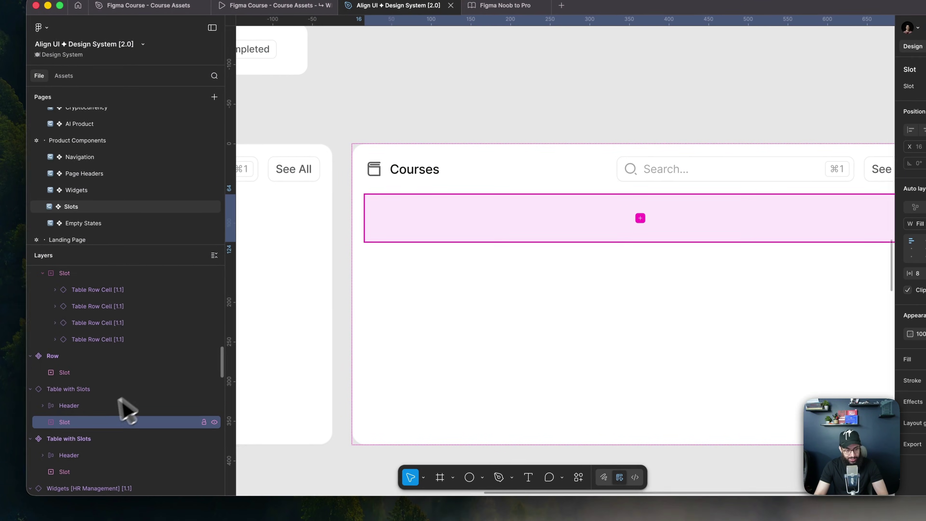
{"action": "key", "text": "super+v"}
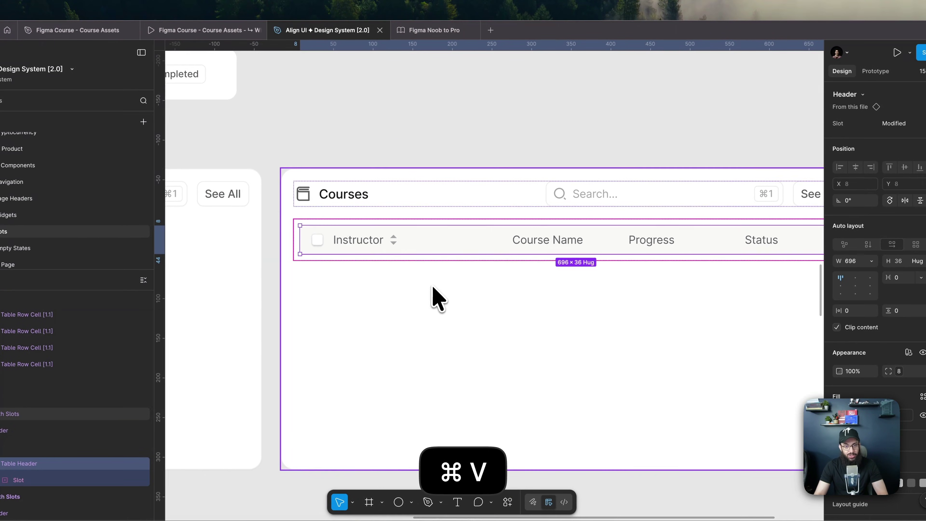
Step: Set the padding of the slot in the main Table with Slots component to 0 on all sides
{"action": "scroll", "coordinate": [440, 271], "scroll_direction": "down", "scroll_amount": 3}
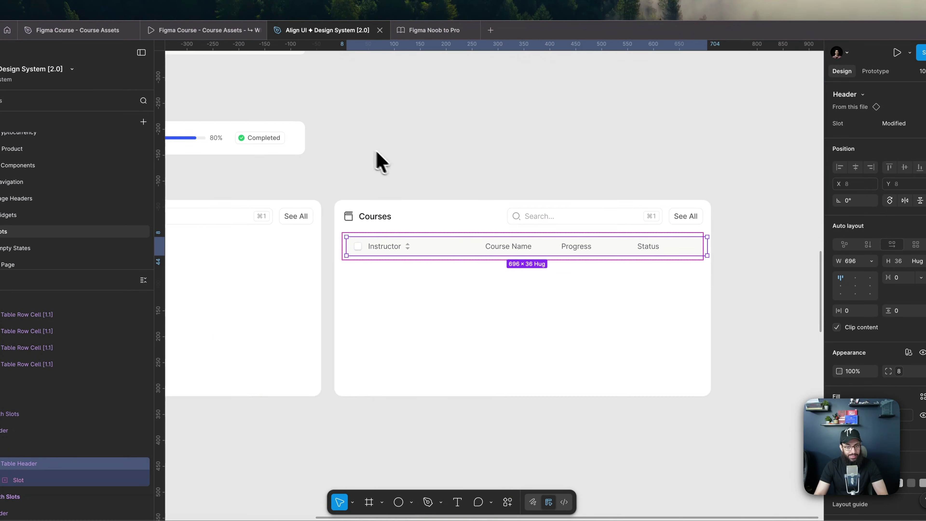
{"action": "left_click_drag", "start_coordinate": [381, 162], "coordinate": [626, 226]}
{"action": "left_click", "coordinate": [365, 115]}
{"action": "scroll", "coordinate": [420, 157], "scroll_direction": "up", "scroll_amount": 3}
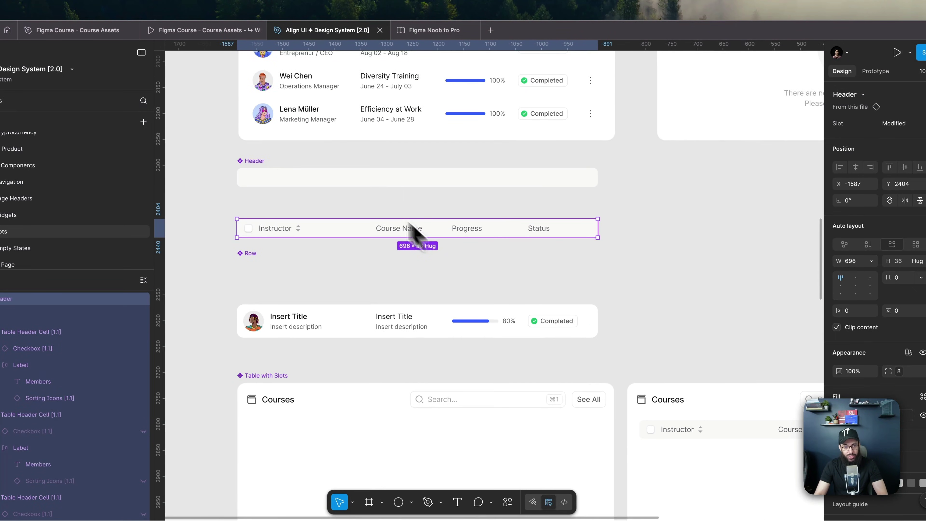
{"action": "left_click", "coordinate": [352, 180]}
{"action": "scroll", "coordinate": [540, 249], "scroll_direction": "down", "scroll_amount": 5}
{"action": "scroll", "coordinate": [541, 250], "scroll_direction": "right", "scroll_amount": 5}
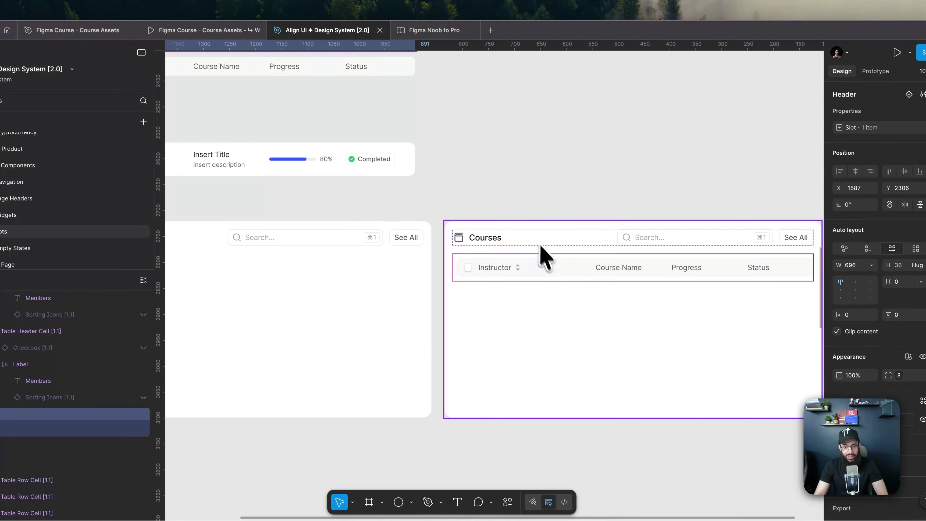
{"action": "left_click", "coordinate": [324, 280]}
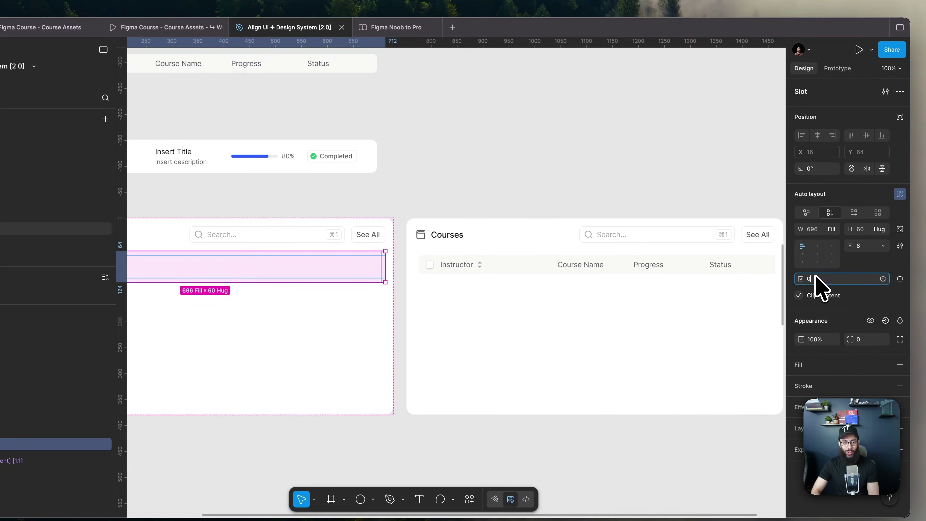
{"action": "key", "text": "Return"}
{"action": "left_click", "coordinate": [598, 153]}
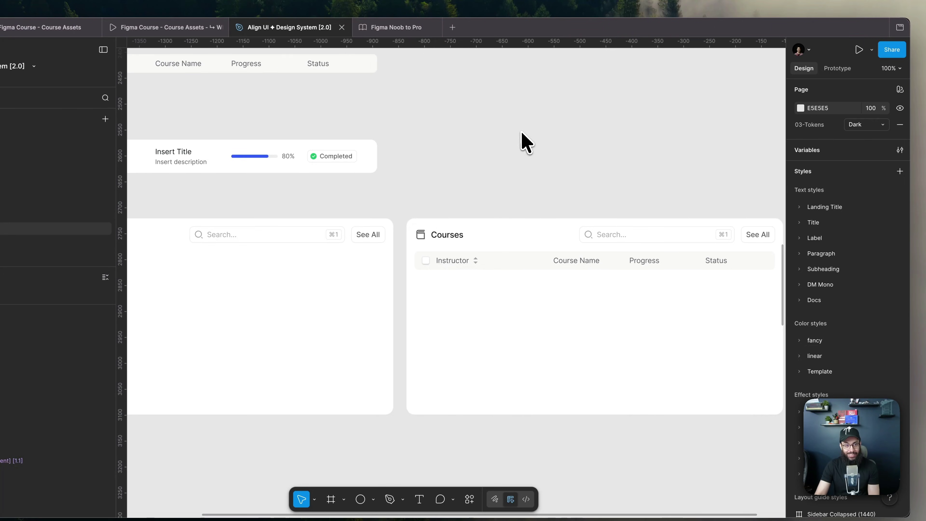
Step: Copy the sample row with avatar, title, progress and status cells into the Courses table instance's slot beneath the header
{"action": "scroll", "coordinate": [525, 142], "scroll_direction": "left", "scroll_amount": 5}
{"action": "left_click", "coordinate": [257, 157]}
{"action": "key", "text": "super+c"}
{"action": "scroll", "coordinate": [591, 176], "scroll_direction": "right", "scroll_amount": 10}
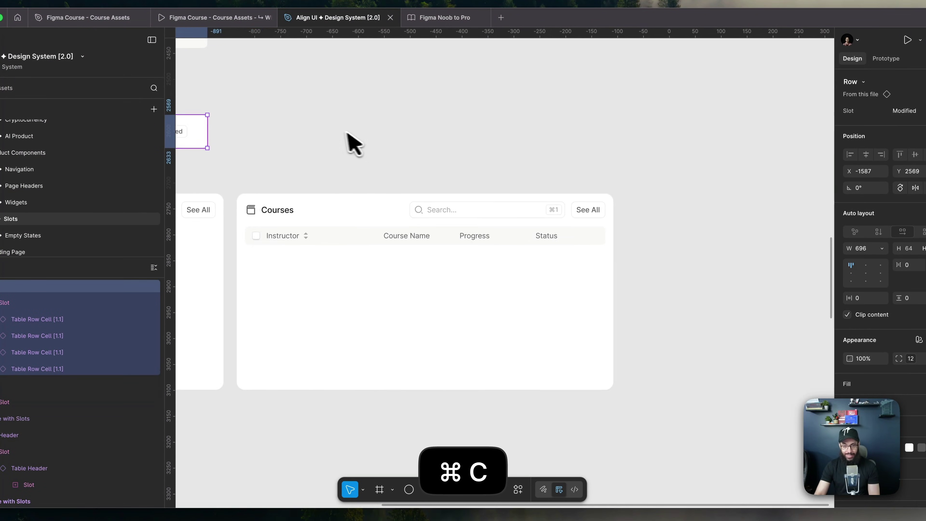
{"action": "scroll", "coordinate": [547, 285], "scroll_direction": "up", "scroll_amount": 10}
{"action": "scroll", "coordinate": [547, 285], "scroll_direction": "left", "scroll_amount": 5}
{"action": "scroll", "coordinate": [562, 290], "scroll_direction": "down", "scroll_amount": 10}
{"action": "scroll", "coordinate": [562, 290], "scroll_direction": "right", "scroll_amount": 5}
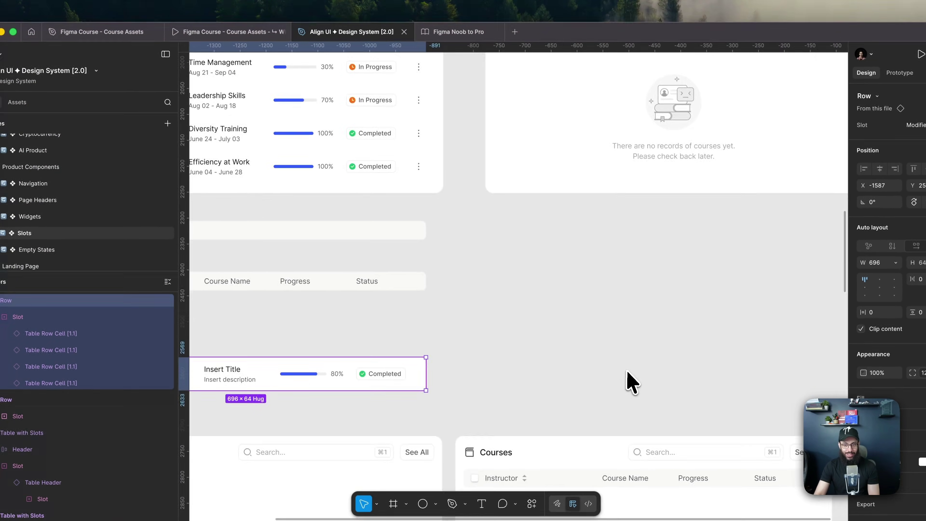
{"action": "scroll", "coordinate": [631, 382], "scroll_direction": "down", "scroll_amount": 10}
{"action": "scroll", "coordinate": [632, 381], "scroll_direction": "right", "scroll_amount": 5}
{"action": "left_click", "coordinate": [468, 296]}
{"action": "left_click", "coordinate": [469, 284]}
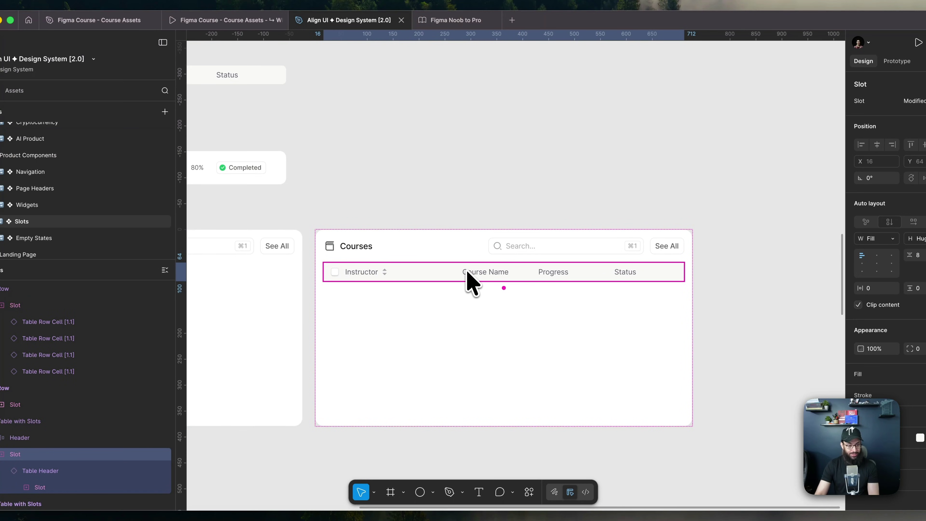
{"action": "key", "text": "super+v"}
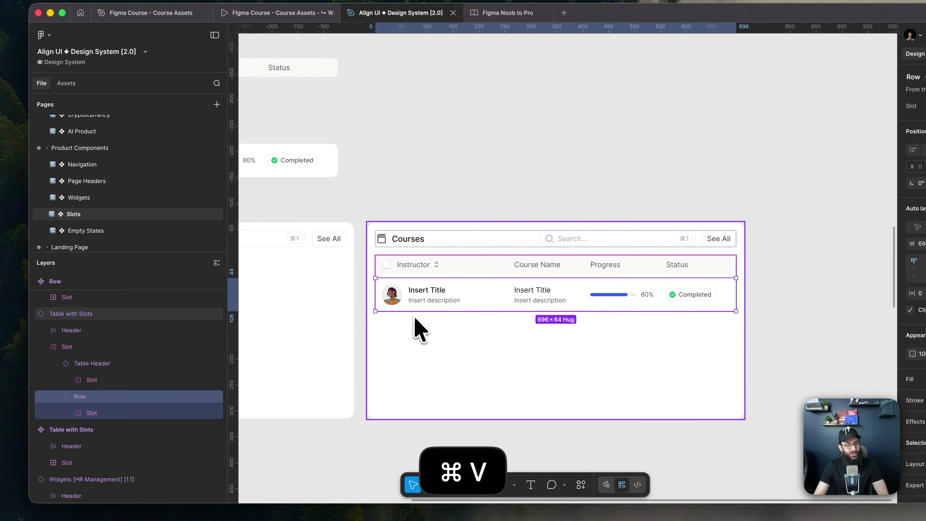
Step: Duplicate the new row three times within the table instance's slot
{"action": "scroll", "coordinate": [614, 182], "scroll_direction": "left", "scroll_amount": 8}
{"action": "scroll", "coordinate": [470, 152], "scroll_direction": "right", "scroll_amount": 6}
{"action": "scroll", "coordinate": [470, 152], "scroll_direction": "down", "scroll_amount": 2}
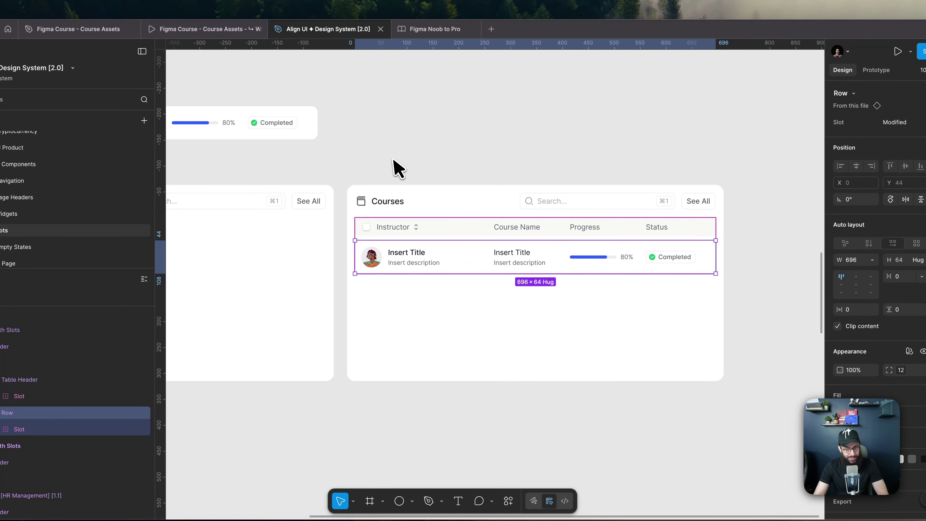
{"action": "key", "text": "super+d"}
{"action": "key", "text": "super+d"}
{"action": "key", "text": "super+d"}
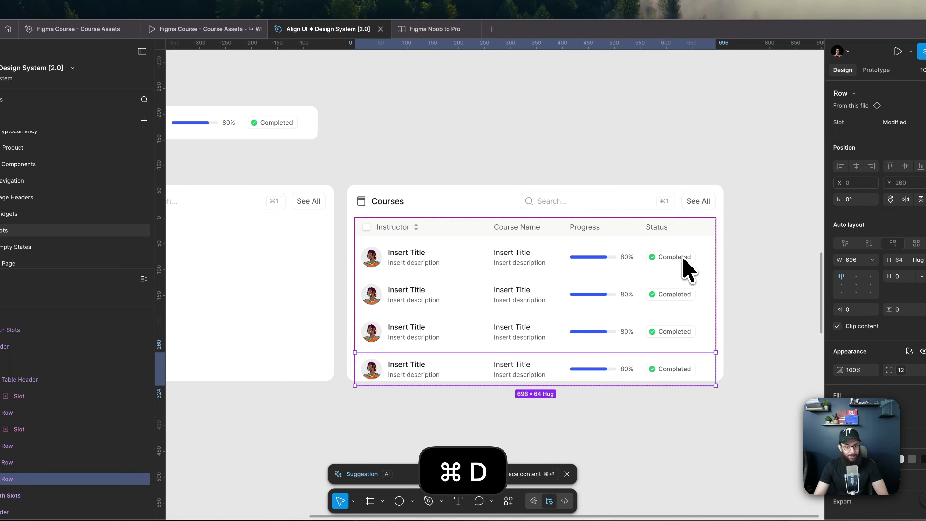
{"action": "left_click", "coordinate": [452, 161]}
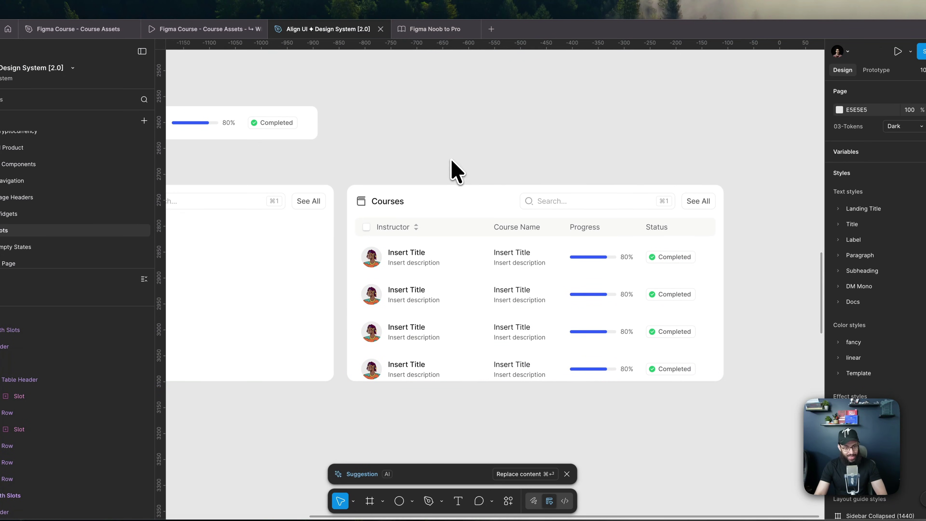
Step: Set the height of the main Table with Slots component to Hug contents
{"action": "scroll", "coordinate": [405, 171], "scroll_direction": "left", "scroll_amount": 5}
{"action": "left_click", "coordinate": [422, 253]}
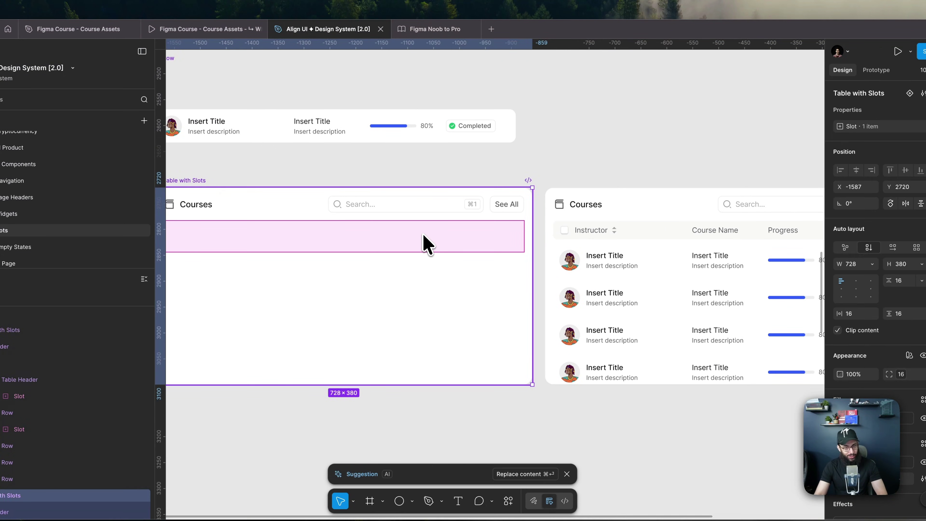
{"action": "left_click", "coordinate": [445, 241]}
{"action": "key", "text": "Escape"}
{"action": "key", "text": "Escape"}
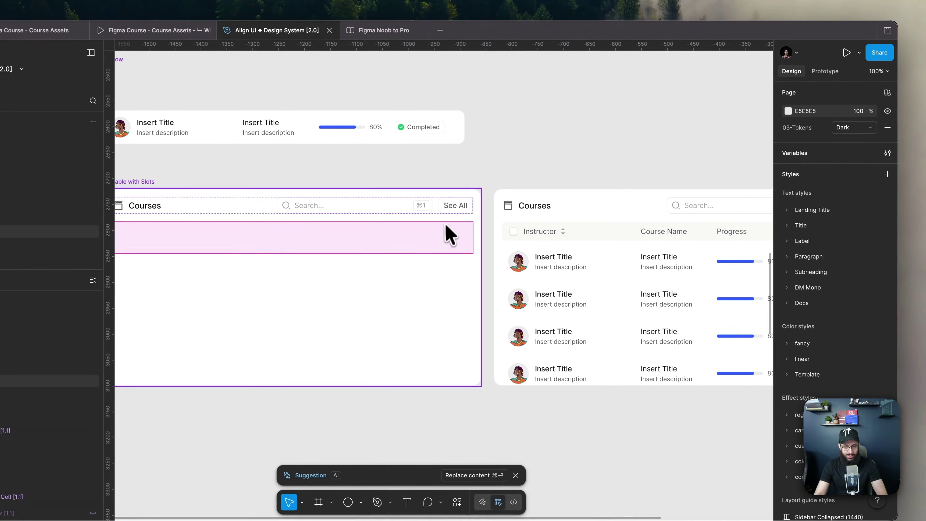
{"action": "left_click", "coordinate": [450, 235]}
{"action": "left_click", "coordinate": [868, 265]}
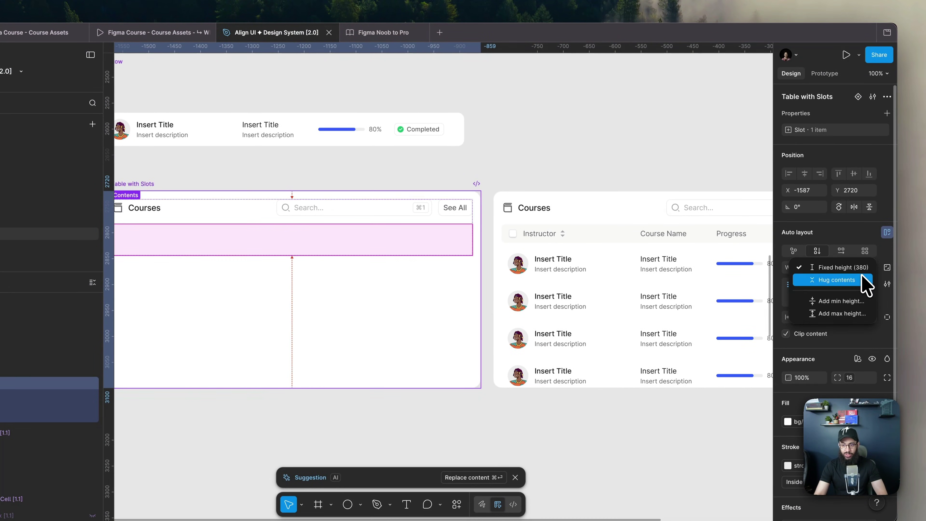
{"action": "left_click", "coordinate": [866, 280]}
{"action": "left_click_drag", "start_coordinate": [680, 171], "coordinate": [662, 169]}
Step: Replace the placeholder content in the table instance's slot with AI-generated content, using a prompt that asks to update the content
{"action": "scroll", "coordinate": [666, 181], "scroll_direction": "right", "scroll_amount": 10}
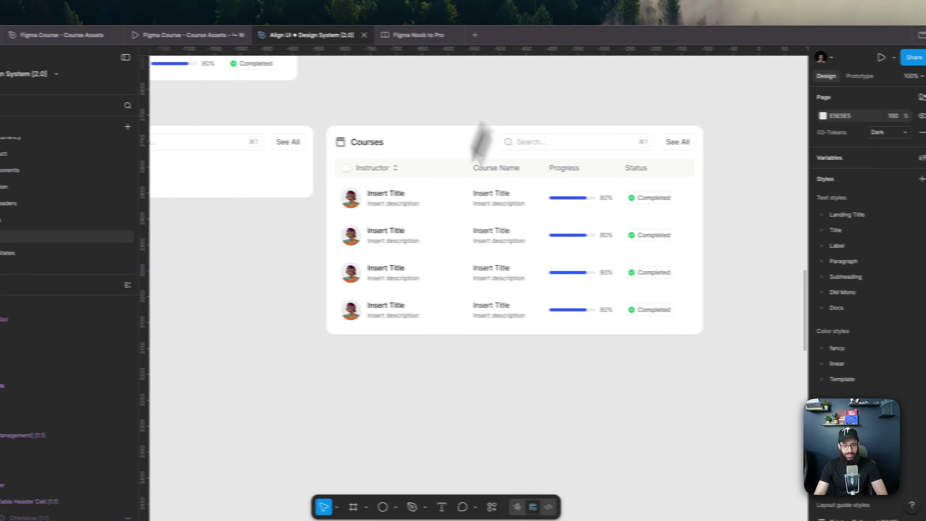
{"action": "left_click", "coordinate": [393, 217]}
{"action": "left_click", "coordinate": [393, 216]}
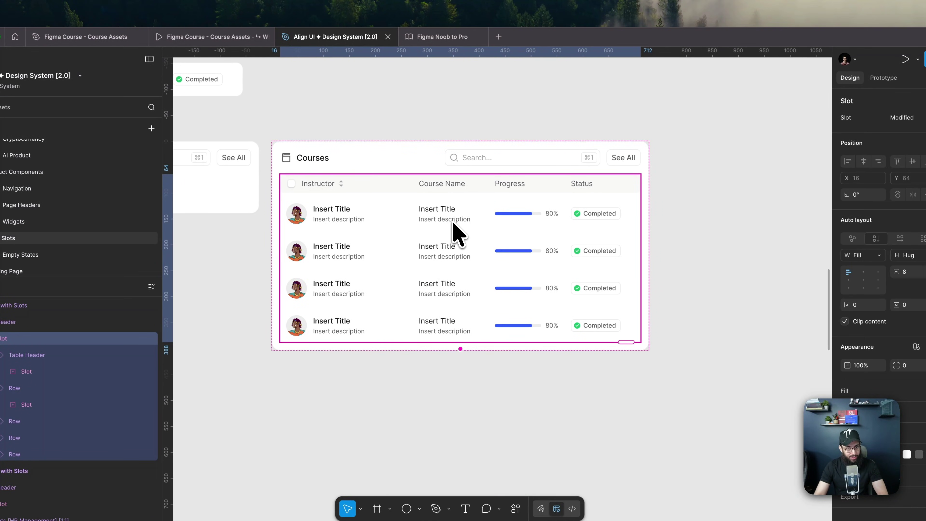
{"action": "key", "text": "super+p"}
{"action": "key", "text": "Return"}
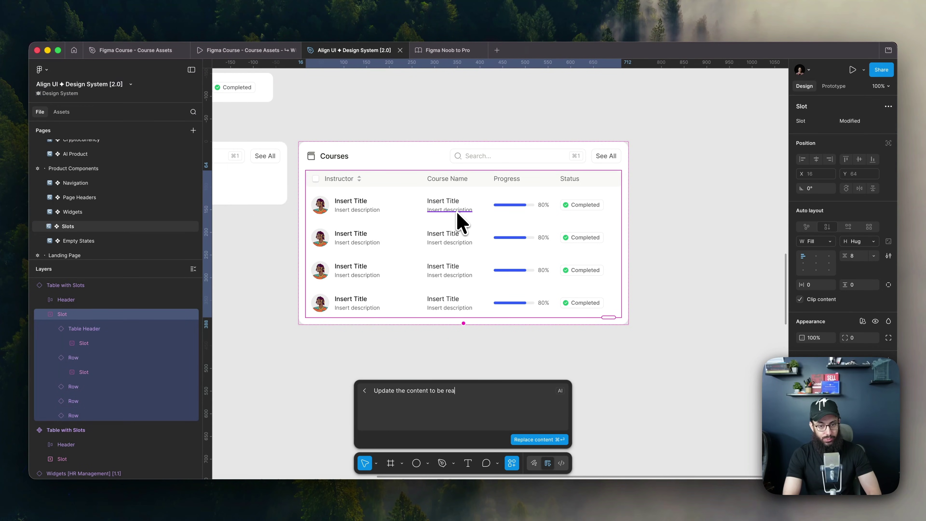
{"action": "key", "text": "super+Return"}
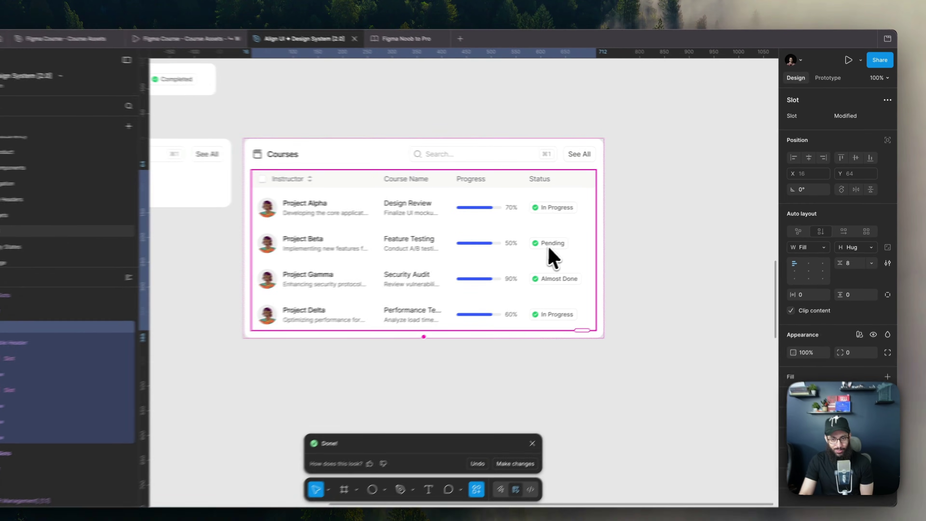
Step: Try the Pending status on the Project Beta row's badge and undo the change
{"action": "double_click", "coordinate": [579, 238]}
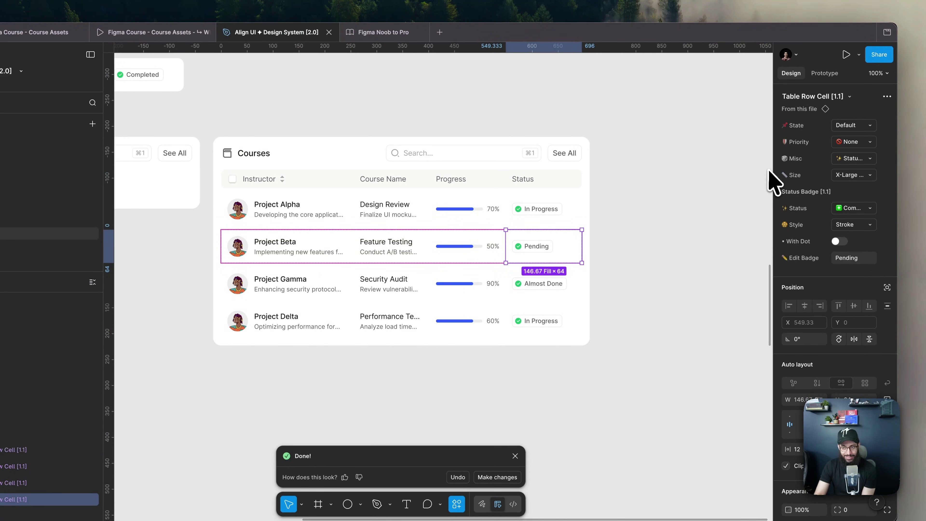
{"action": "left_click", "coordinate": [845, 212]}
{"action": "left_click", "coordinate": [844, 220]}
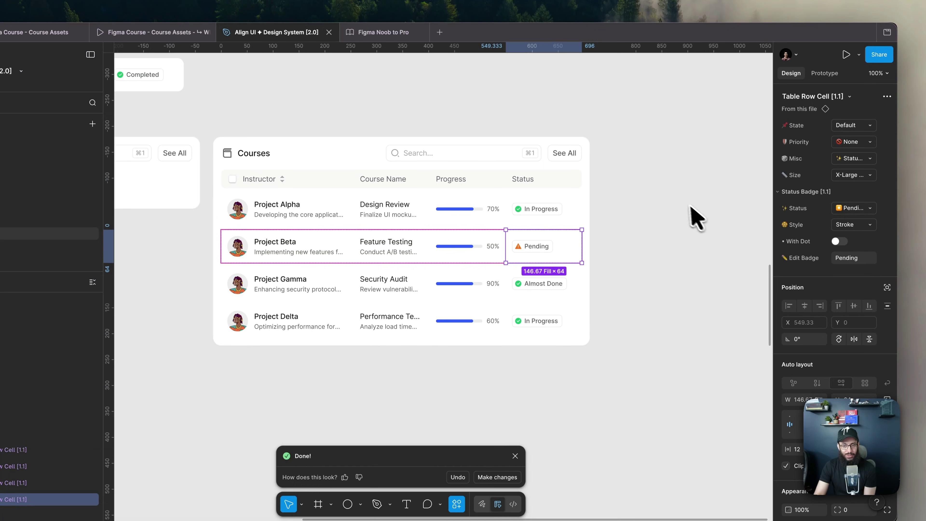
{"action": "left_click", "coordinate": [686, 211]}
{"action": "key", "text": "super+z"}
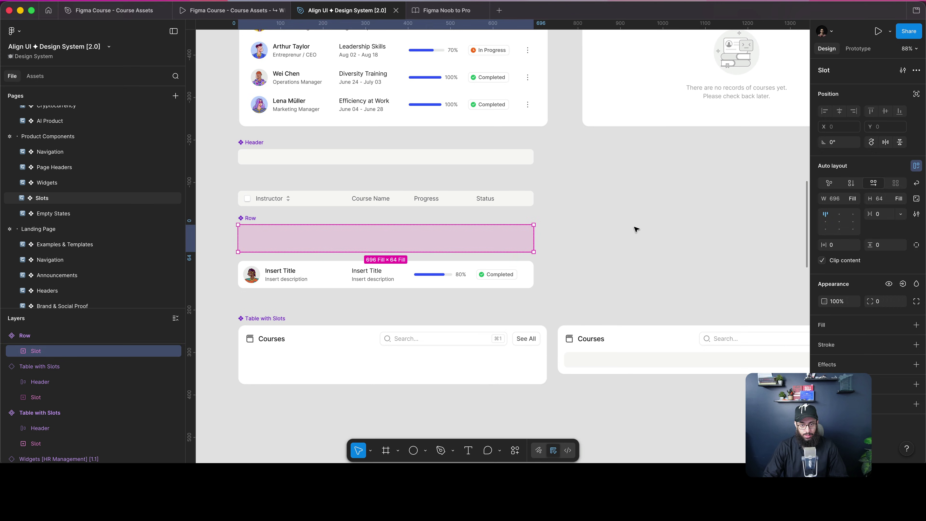
Step: Copy the sample row's four Table Row Cells into the main Row component's slot and delete the sample row instance
{"action": "left_click", "coordinate": [634, 226]}
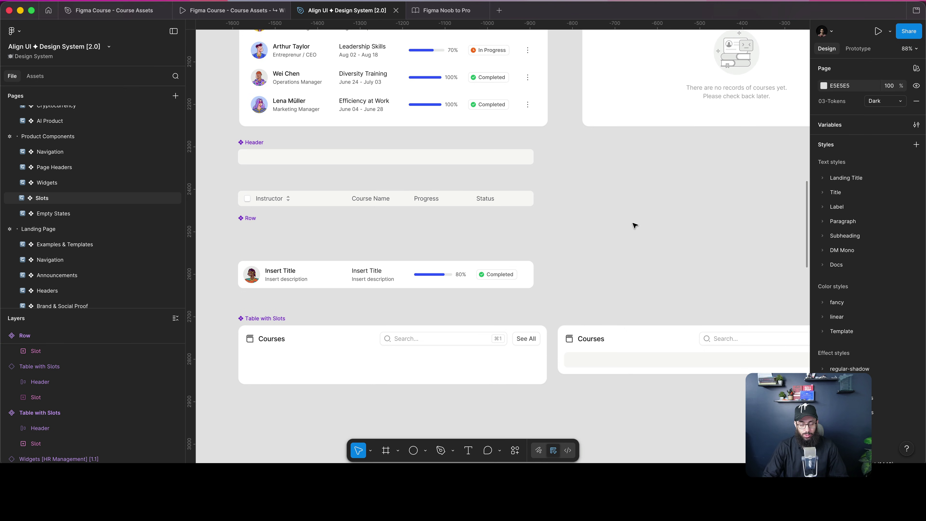
{"action": "left_click", "coordinate": [401, 276]}
{"action": "double_click", "coordinate": [401, 276]}
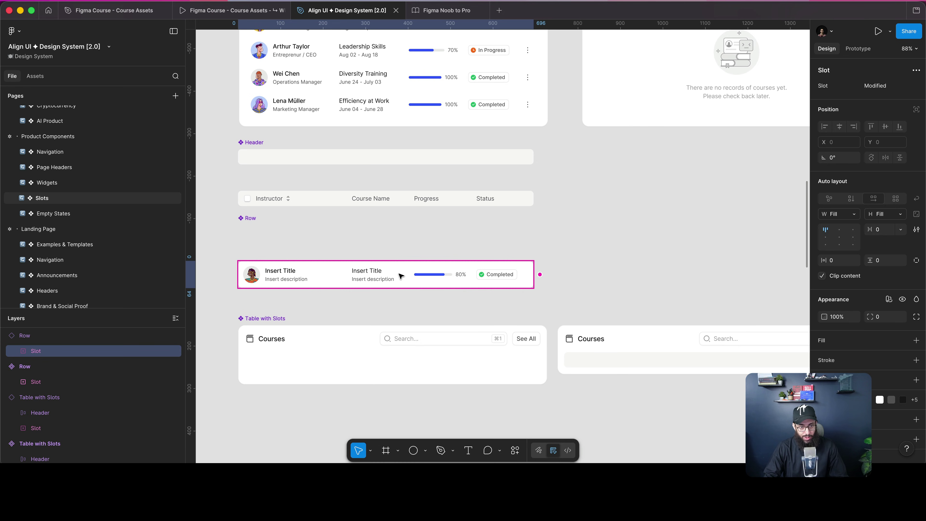
{"action": "key", "text": "Return"}
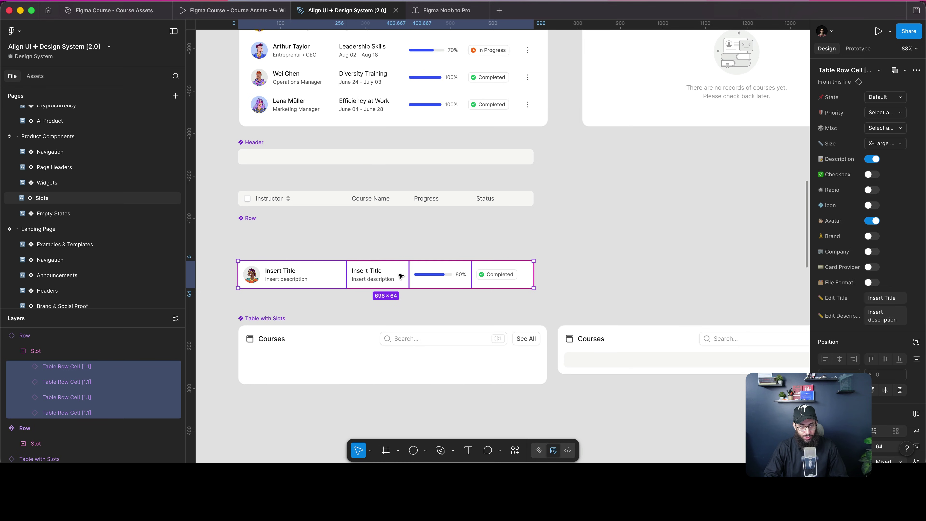
{"action": "left_click", "coordinate": [302, 234]}
{"action": "key", "text": "Return"}
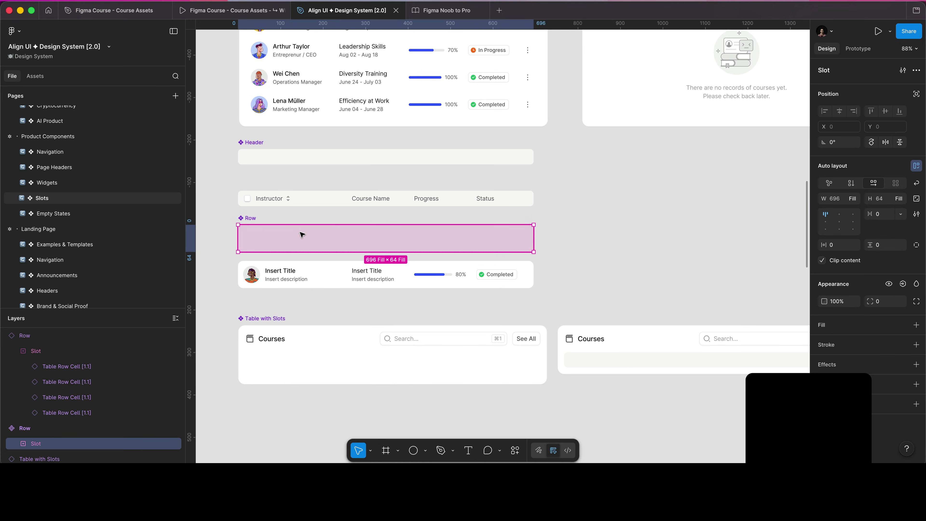
{"action": "key", "text": "ctrl+v"}
{"action": "left_click", "coordinate": [330, 273]}
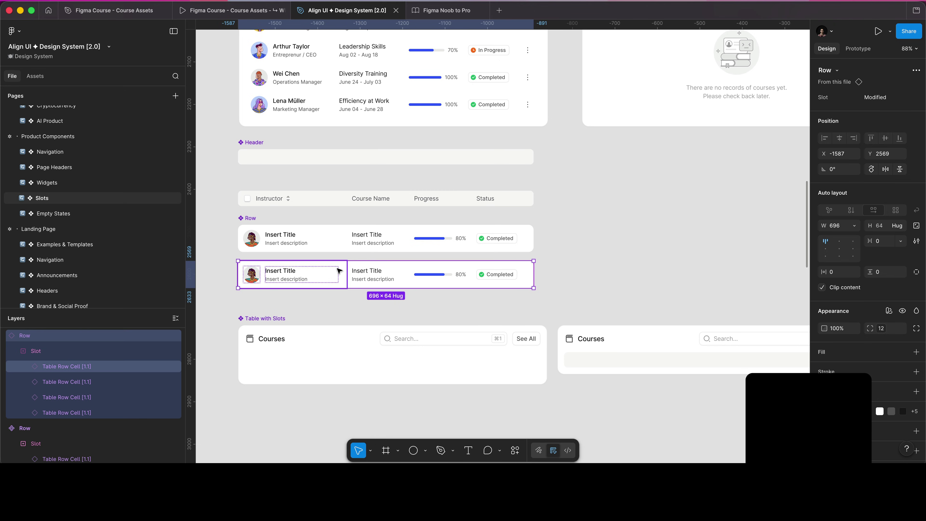
{"action": "key", "text": "Delete"}
Step: Move the sample header's four Table Header Cells into the main Header component's slot and delete the emptied sample header
{"action": "left_click", "coordinate": [339, 198]}
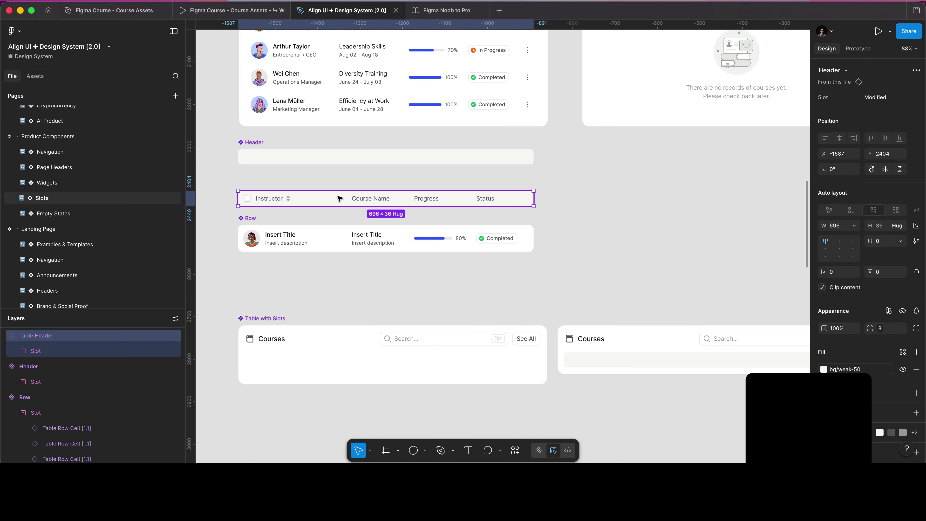
{"action": "key", "text": "Return"}
{"action": "key", "text": "Return"}
{"action": "key", "text": "Delete"}
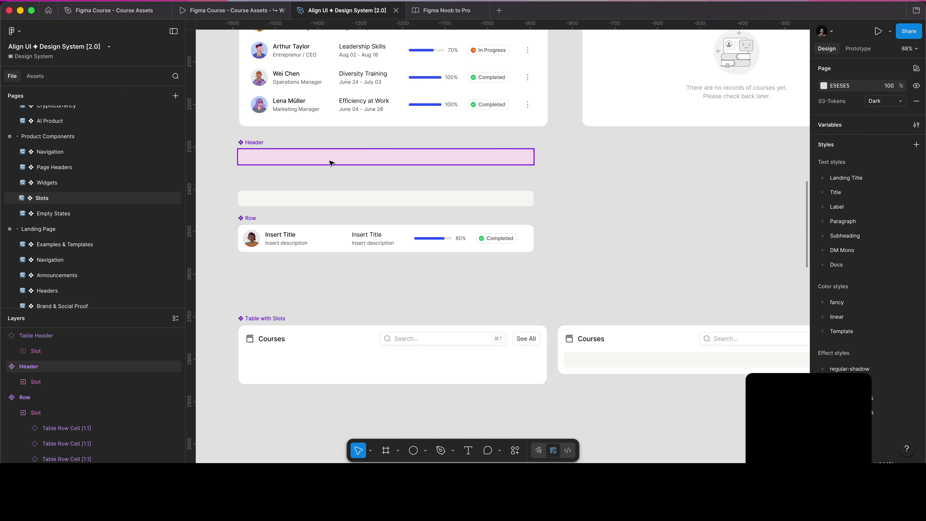
{"action": "left_click", "coordinate": [331, 159]}
{"action": "key", "text": "ctrl+v"}
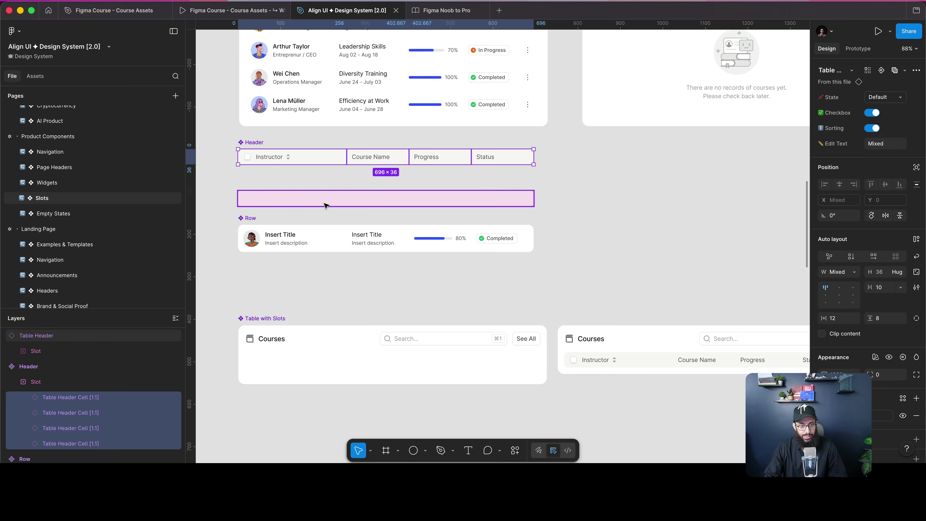
{"action": "left_click", "coordinate": [325, 198]}
{"action": "key", "text": "Delete"}
Step: Remove the Header instance from the Courses table instance while keeping its slot
{"action": "scroll", "coordinate": [520, 290], "scroll_direction": "down", "scroll_amount": 3}
{"action": "scroll", "coordinate": [520, 290], "scroll_direction": "right", "scroll_amount": 5}
{"action": "double_click", "coordinate": [521, 296]}
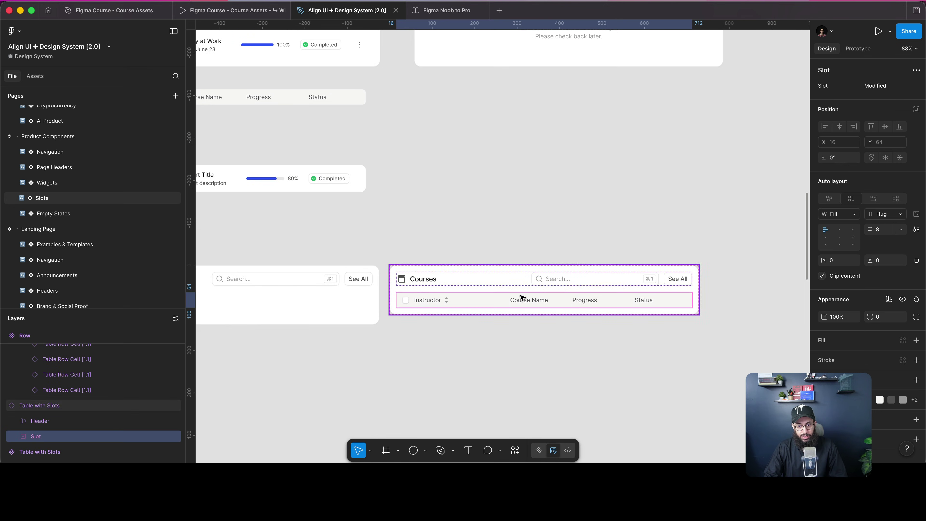
{"action": "key", "text": "Delete"}
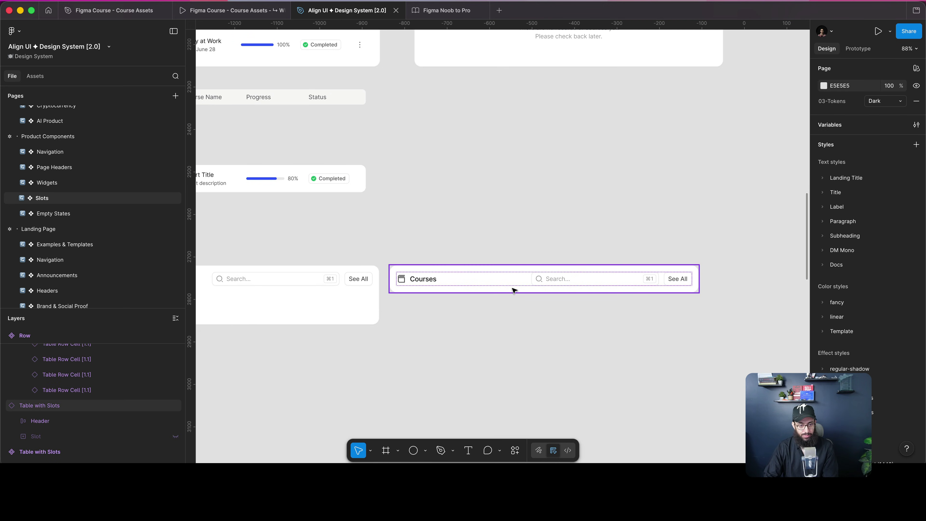
{"action": "key", "text": "ctrl+z"}
{"action": "left_click", "coordinate": [511, 302]}
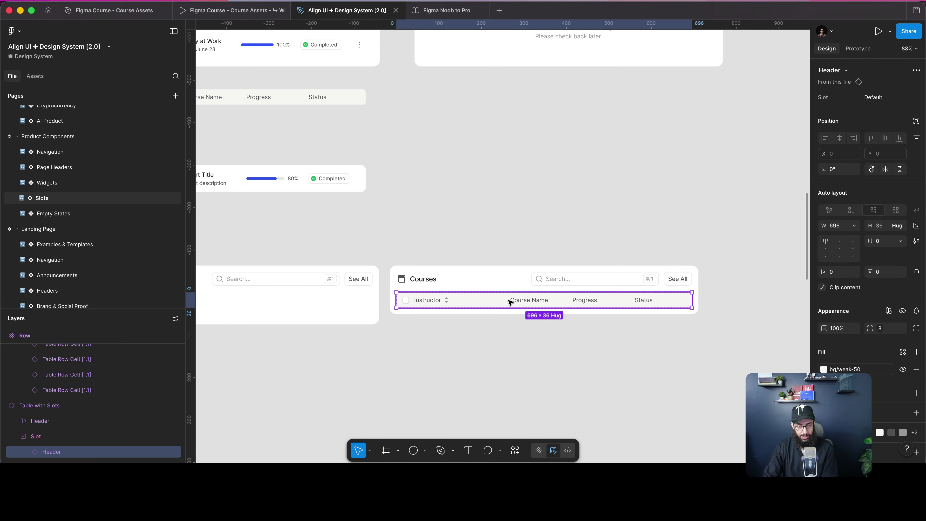
{"action": "key", "text": "Delete"}
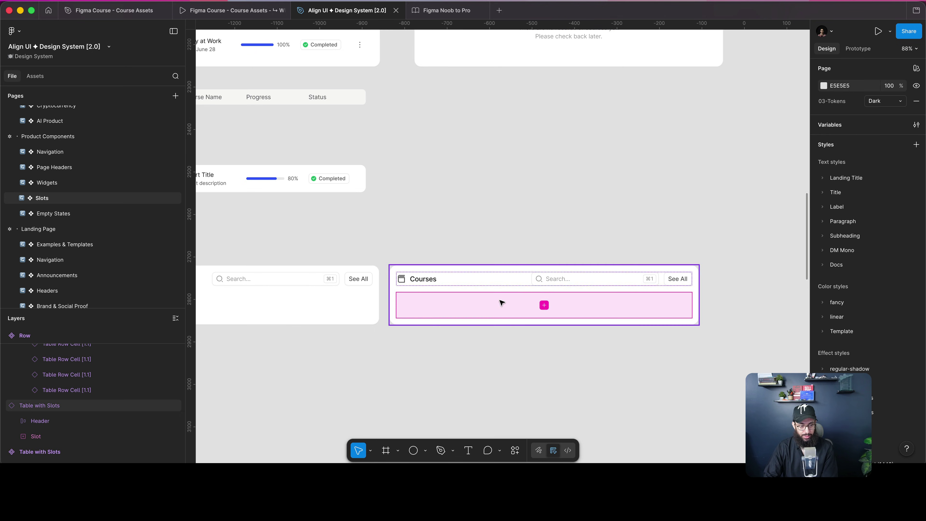
Step: Add a Header and a Row from the preferred instances to the table instance's empty slot
{"action": "left_click", "coordinate": [544, 305]}
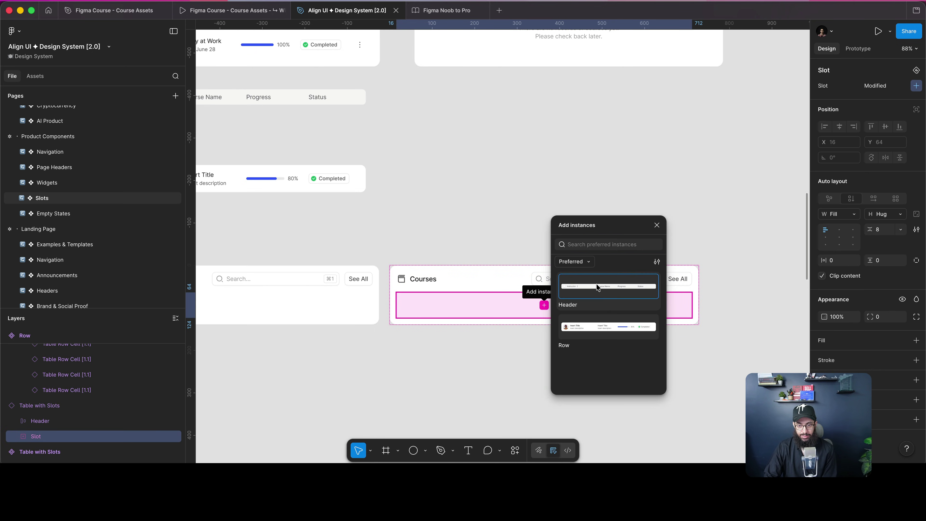
{"action": "left_click", "coordinate": [597, 288]}
{"action": "left_click", "coordinate": [592, 326]}
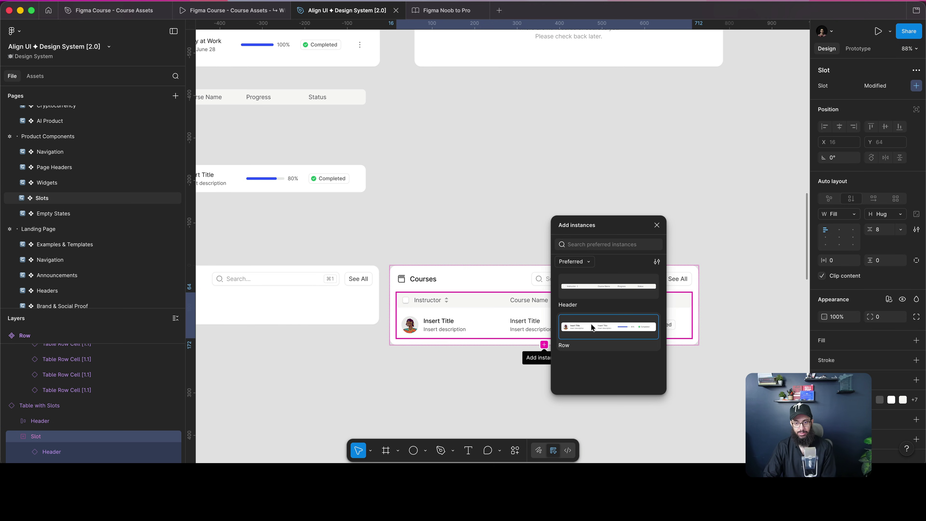
{"action": "left_click", "coordinate": [486, 234]}
{"action": "scroll", "coordinate": [473, 234], "scroll_direction": "down", "scroll_amount": 3}
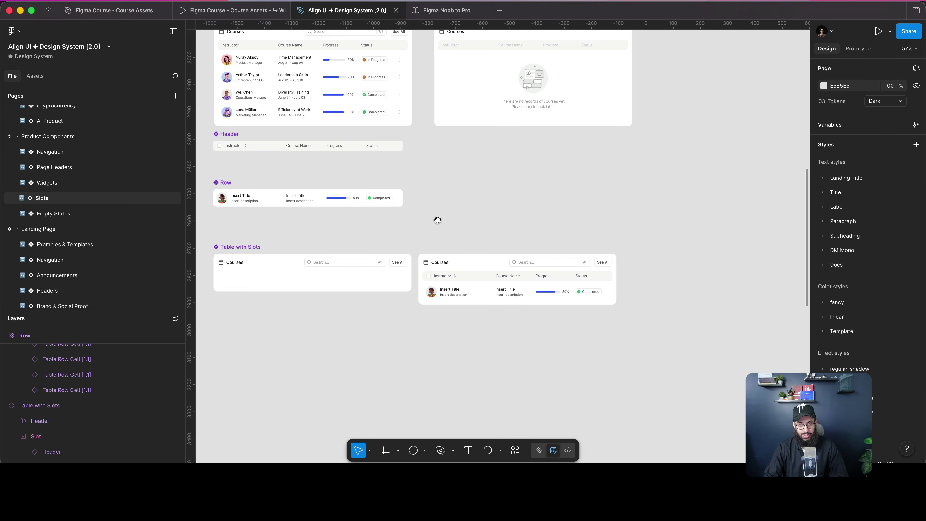
{"action": "left_click_drag", "start_coordinate": [437, 220], "coordinate": [456, 232]}
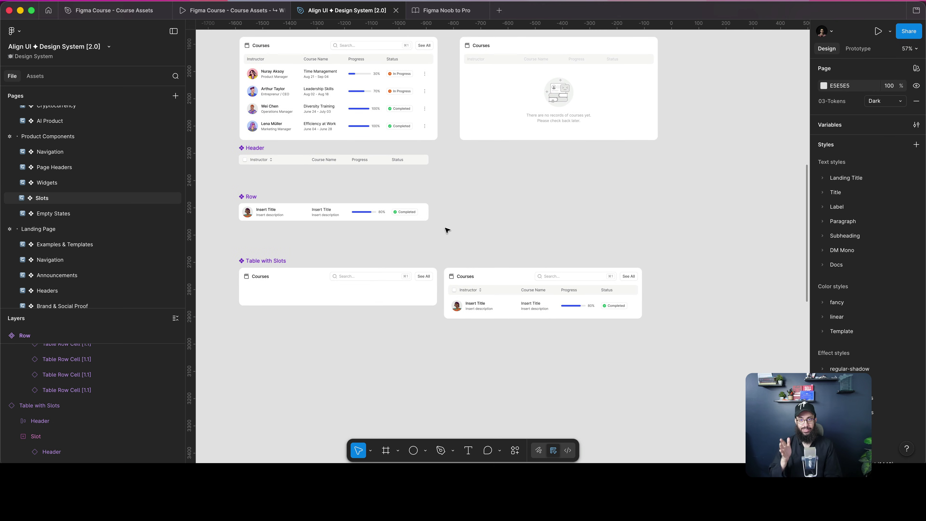
Step: Undo the last status badge change in the Courses table's Project Beta row
{"action": "key", "text": "super+z"}
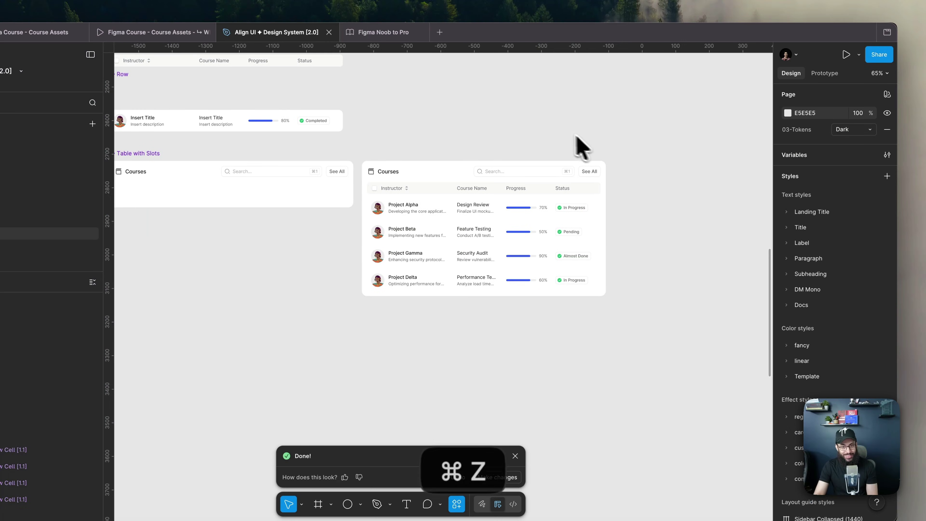
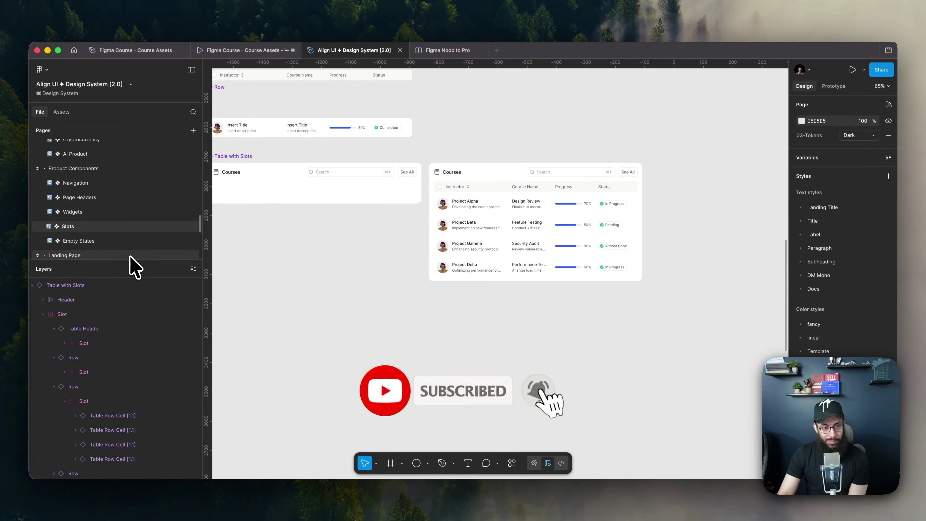
Step: Enlarge the page list and open the Examples & Templates page under Landing Page
{"action": "left_click_drag", "start_coordinate": [132, 259], "coordinate": [132, 318]}
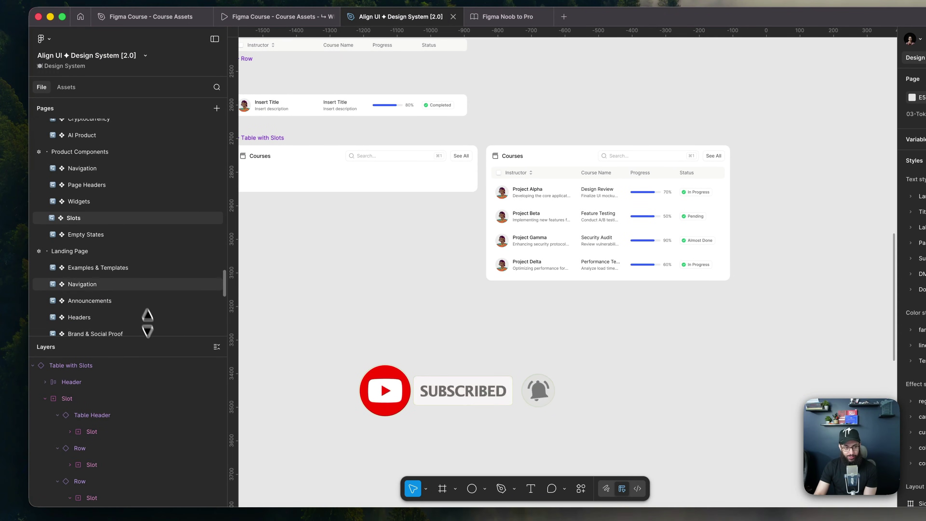
{"action": "left_click", "coordinate": [124, 268]}
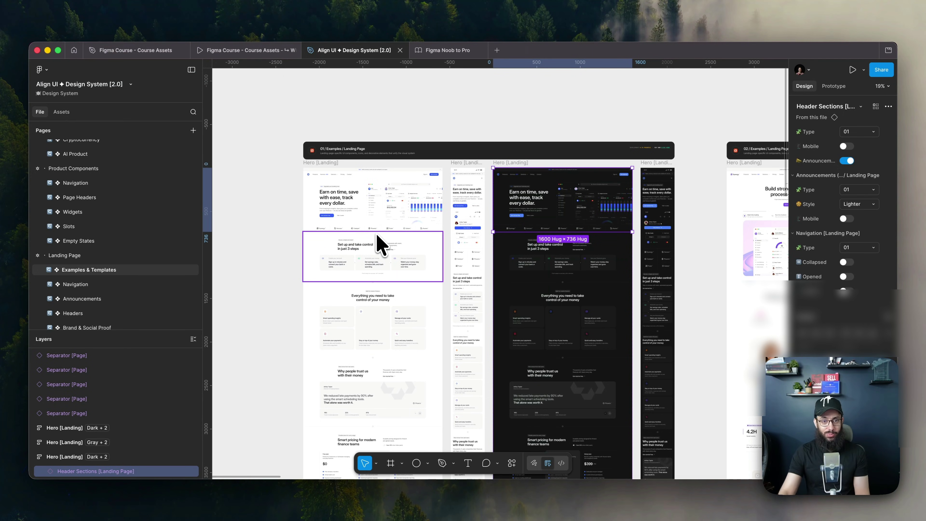
{"action": "scroll", "coordinate": [378, 237], "scroll_direction": "left", "scroll_amount": 5}
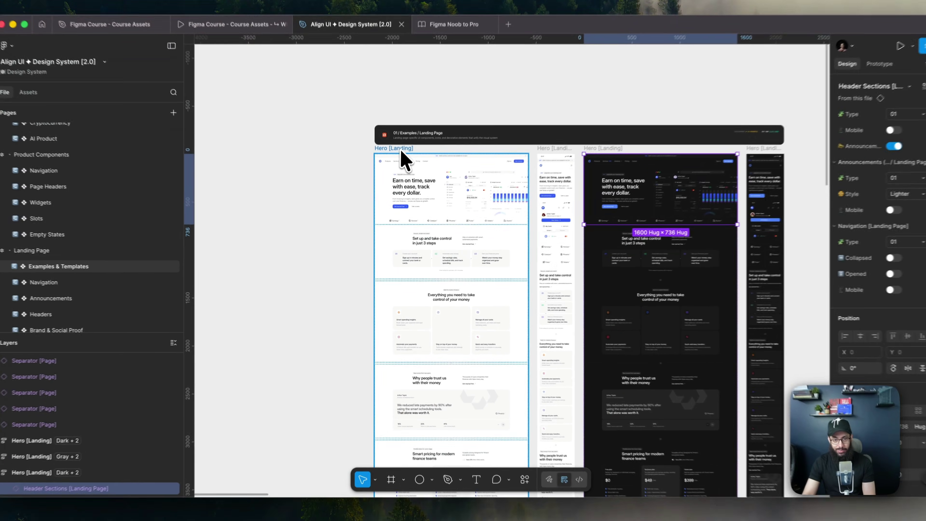
Step: Place a copy of the dark desktop Hero [Landing] frame on the empty canvas to the left of the landing page examples
{"action": "left_click", "coordinate": [400, 164]}
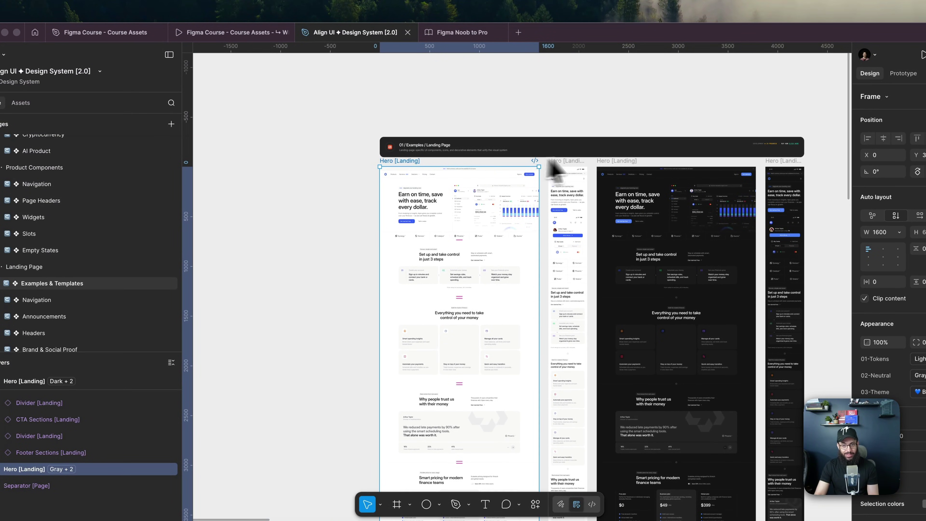
{"action": "left_click", "coordinate": [609, 165]}
{"action": "left_click", "coordinate": [615, 162]}
{"action": "left_click_drag", "start_coordinate": [607, 166], "coordinate": [344, 127]}
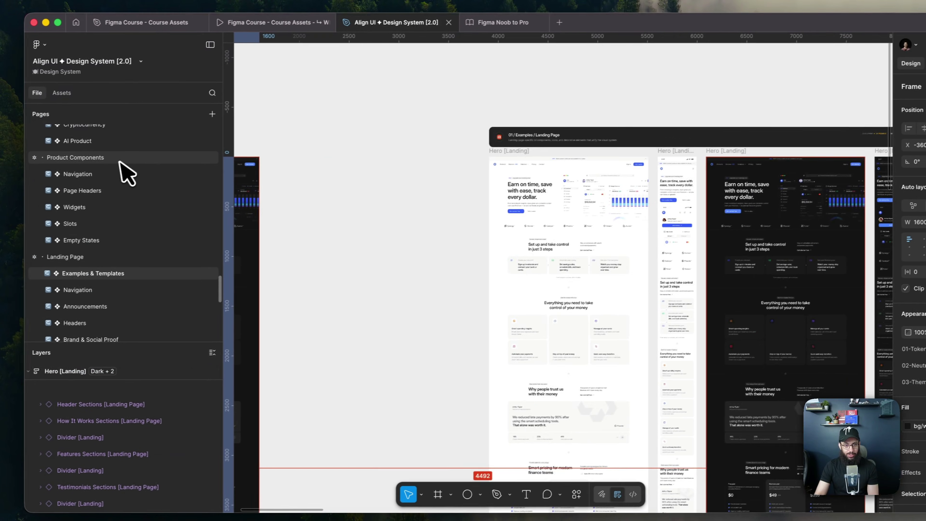
Step: Examine the section instances and dividers that make up the copied Hero [Landing] frame, from the Header to the Testimonials and Pricing sections
{"action": "scroll", "coordinate": [392, 124], "scroll_direction": "up", "scroll_amount": 3}
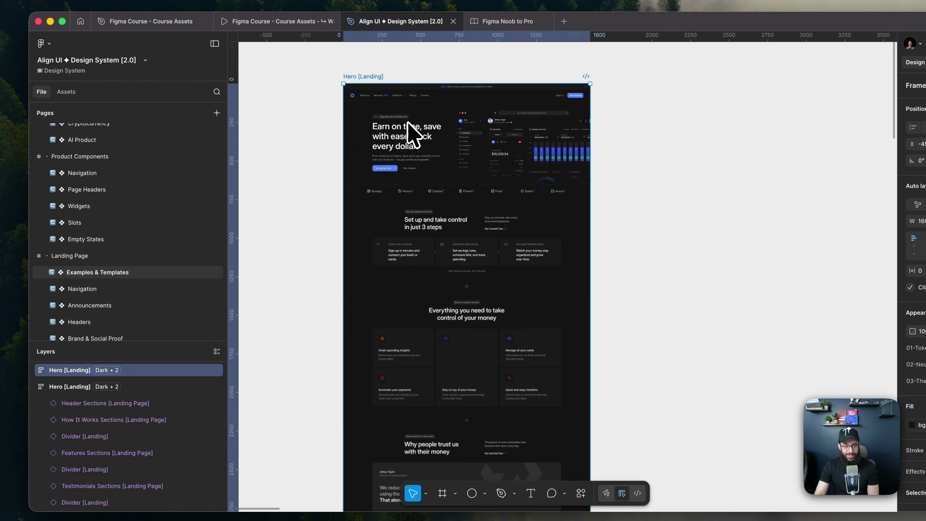
{"action": "left_click", "coordinate": [413, 134]}
{"action": "scroll", "coordinate": [414, 134], "scroll_direction": "up", "scroll_amount": 3}
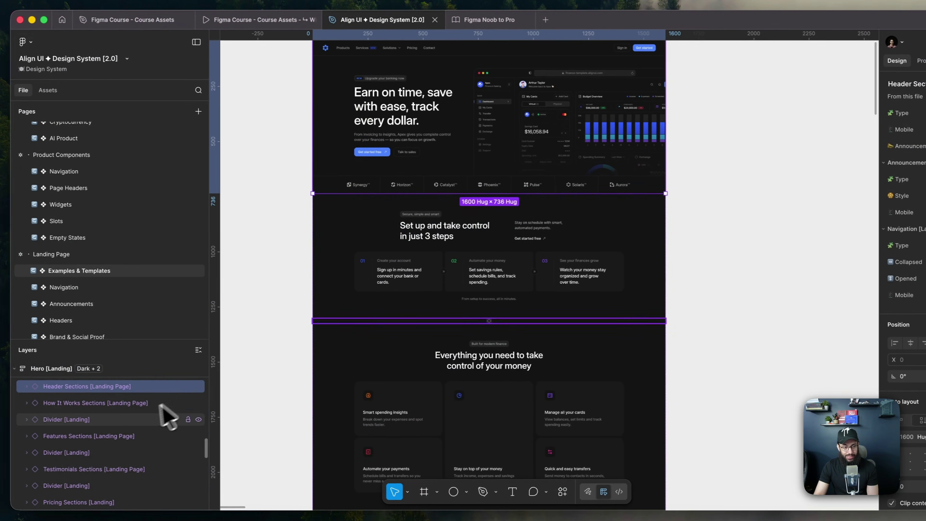
{"action": "left_click", "coordinate": [178, 404]}
{"action": "scroll", "coordinate": [445, 310], "scroll_direction": "up", "scroll_amount": 2}
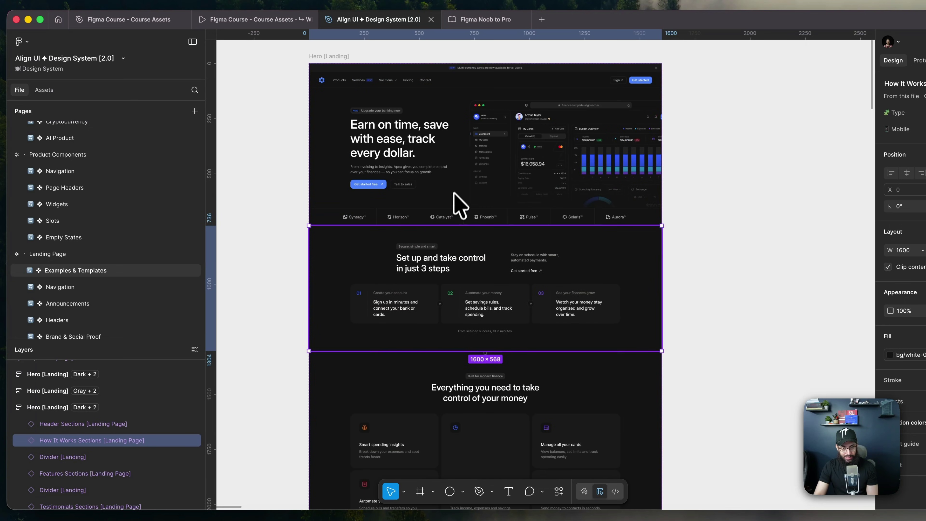
{"action": "left_click", "coordinate": [460, 202]}
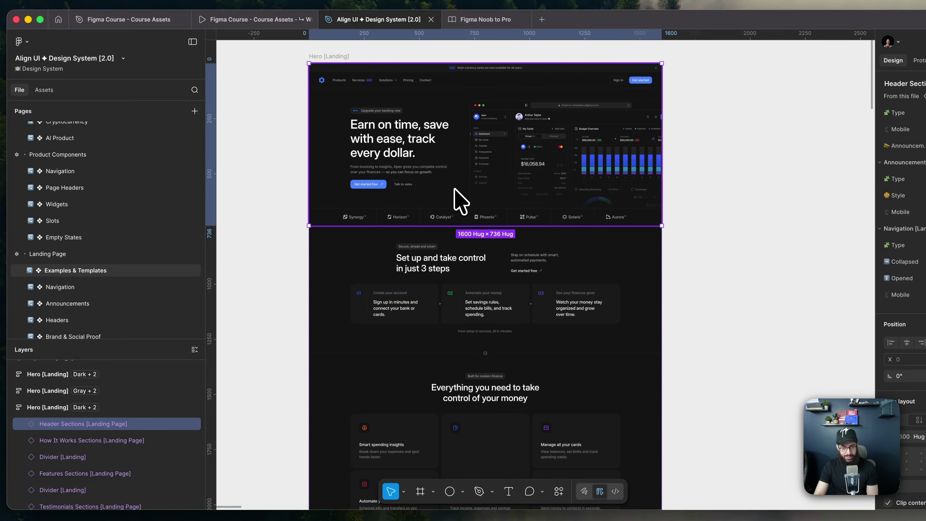
{"action": "left_click", "coordinate": [423, 286]}
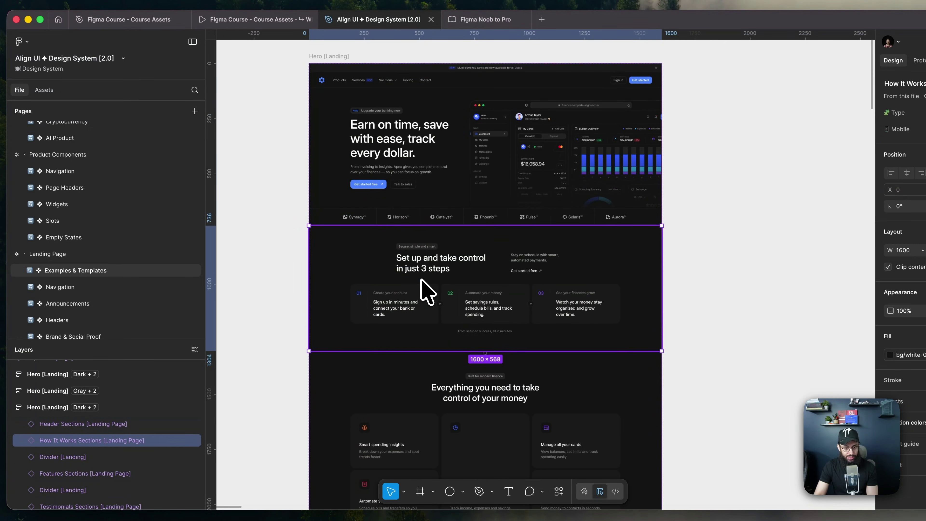
{"action": "scroll", "coordinate": [421, 303], "scroll_direction": "down", "scroll_amount": 1}
{"action": "left_click", "coordinate": [415, 369]}
{"action": "scroll", "coordinate": [415, 364], "scroll_direction": "down", "scroll_amount": 2}
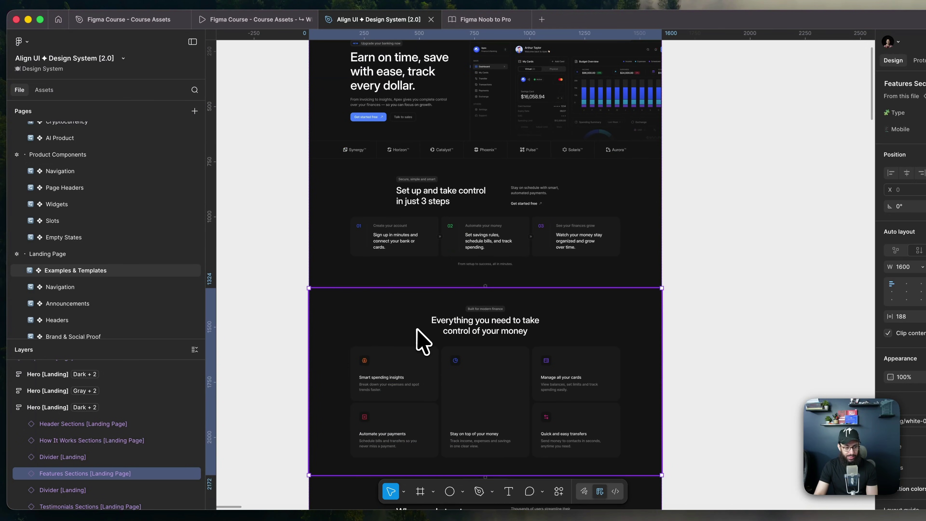
{"action": "scroll", "coordinate": [437, 383], "scroll_direction": "down", "scroll_amount": 4}
{"action": "left_click", "coordinate": [432, 403]}
{"action": "scroll", "coordinate": [431, 390], "scroll_direction": "down", "scroll_amount": 4}
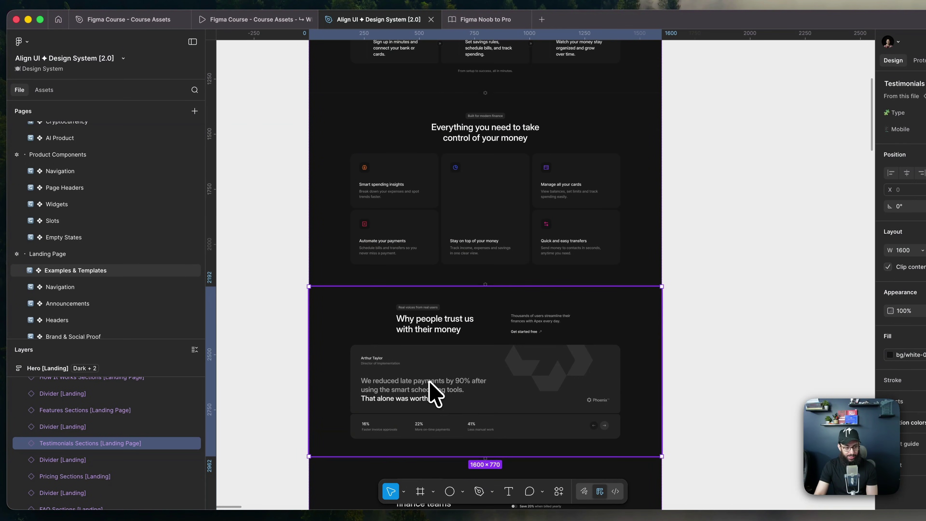
{"action": "scroll", "coordinate": [145, 412], "scroll_direction": "down", "scroll_amount": 2}
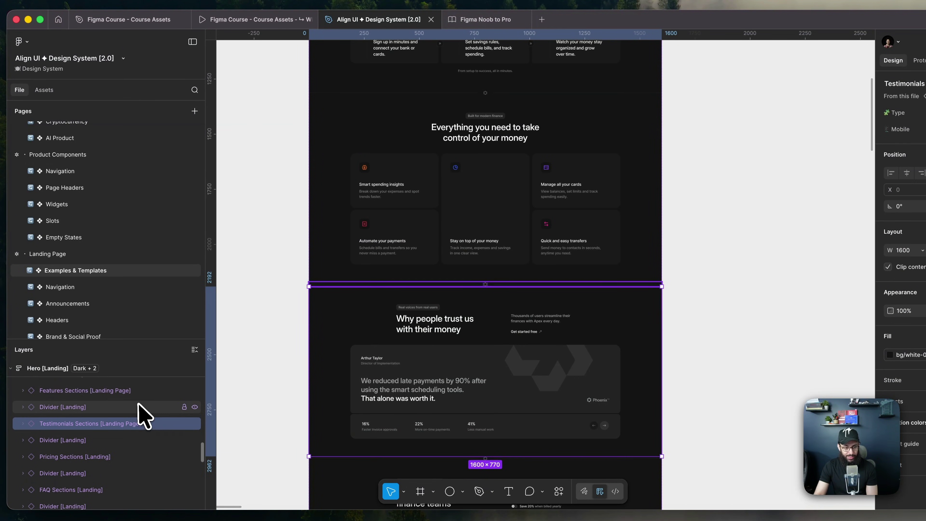
{"action": "scroll", "coordinate": [436, 364], "scroll_direction": "down", "scroll_amount": 4}
{"action": "scroll", "coordinate": [435, 365], "scroll_direction": "down", "scroll_amount": 5}
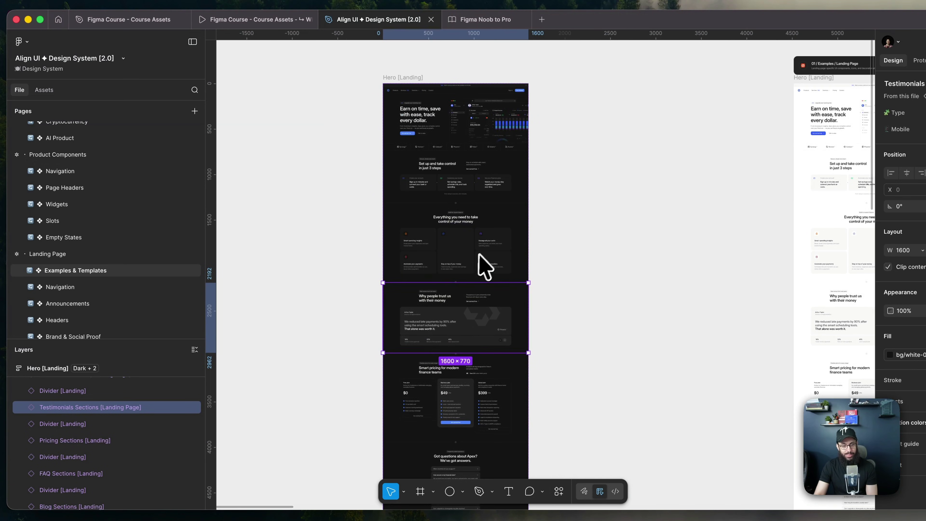
Step: Move the copied Hero [Landing] frame farther left of the examples, to X -5190
{"action": "left_click_drag", "start_coordinate": [497, 288], "coordinate": [524, 276]}
{"action": "left_click", "coordinate": [428, 67]}
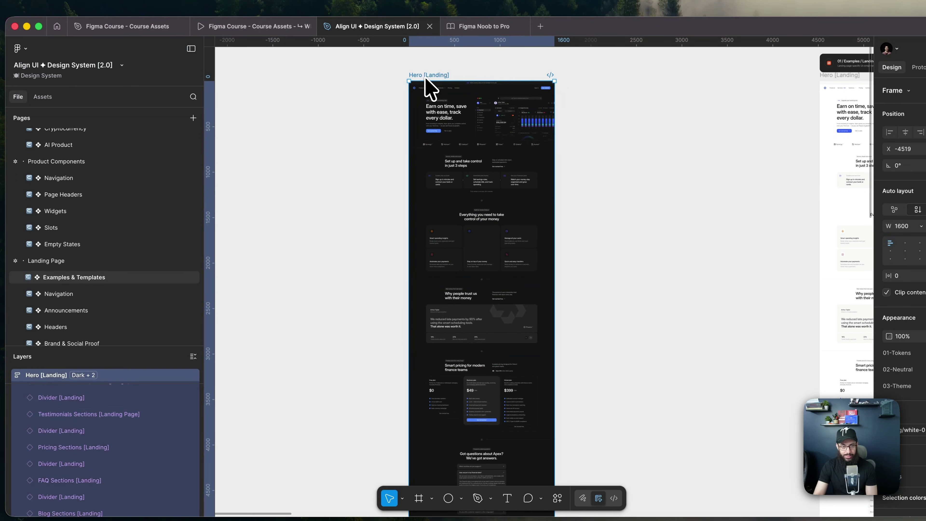
{"action": "left_click_drag", "start_coordinate": [425, 74], "coordinate": [364, 75]}
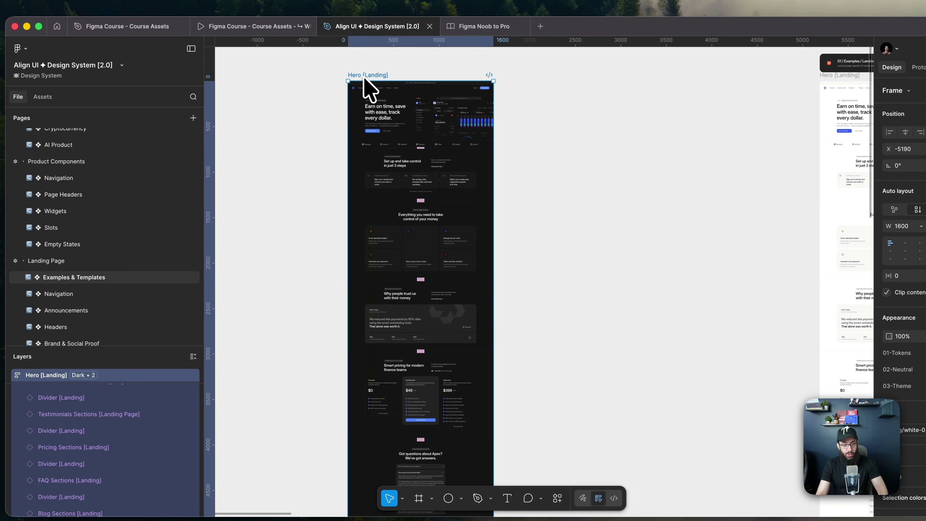
Step: Move the How It Works section below the first divider in the copied Hero [Landing] frame, and turn the frame into a component
{"action": "scroll", "coordinate": [454, 176], "scroll_direction": "up", "scroll_amount": 3}
{"action": "left_click", "coordinate": [459, 180]}
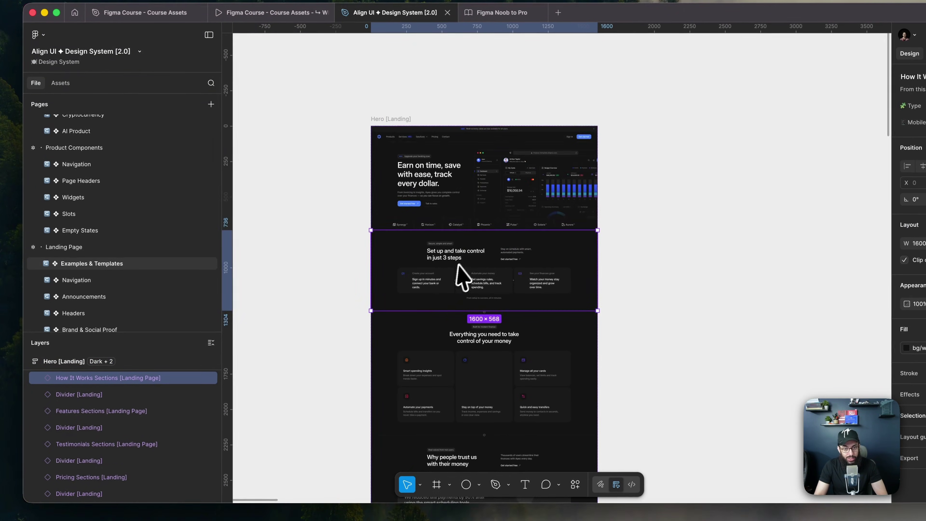
{"action": "mouse_move", "coordinate": [458, 265]}
{"action": "left_mouse_down"}
{"action": "mouse_move", "coordinate": [469, 188]}
{"action": "mouse_move", "coordinate": [469, 330]}
{"action": "mouse_move", "coordinate": [460, 363]}
{"action": "mouse_move", "coordinate": [452, 274]}
{"action": "left_mouse_up"}
{"action": "scroll", "coordinate": [117, 438], "scroll_direction": "up", "scroll_amount": 3}
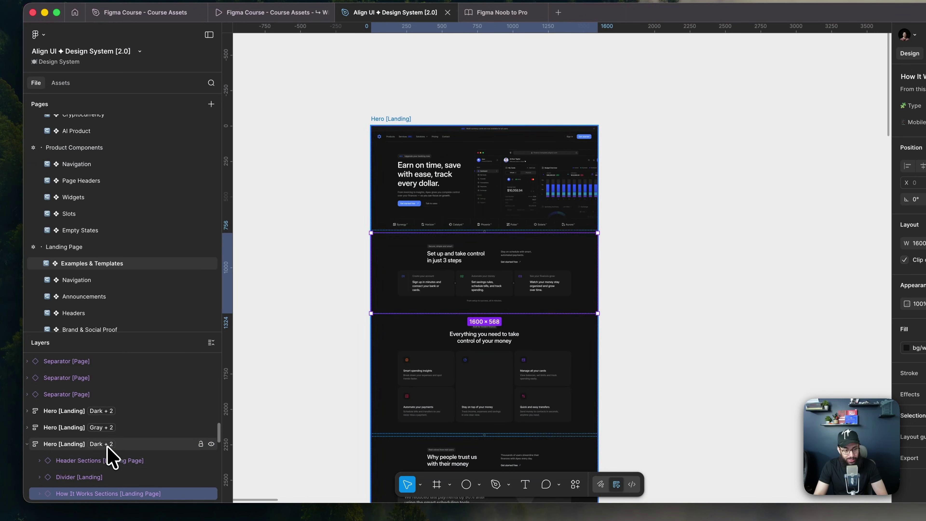
{"action": "left_click", "coordinate": [403, 119]}
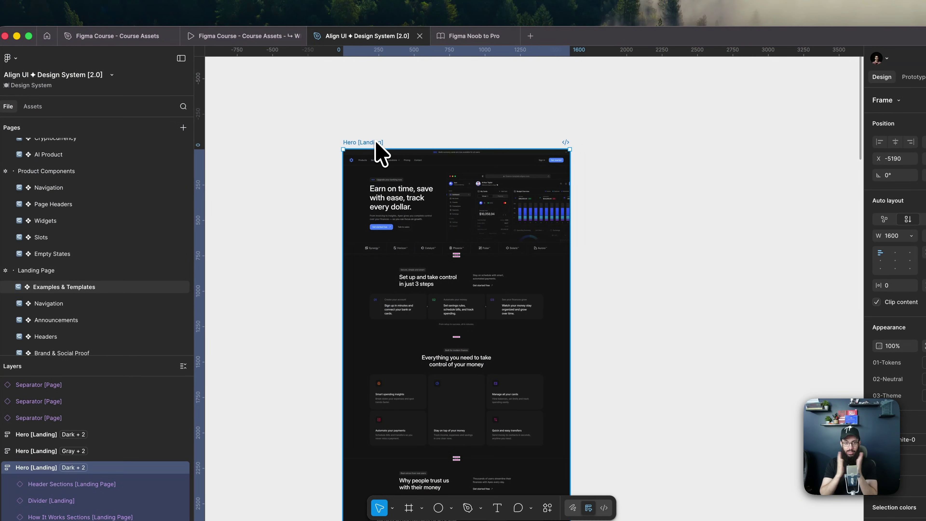
{"action": "key", "text": "super+alt+k"}
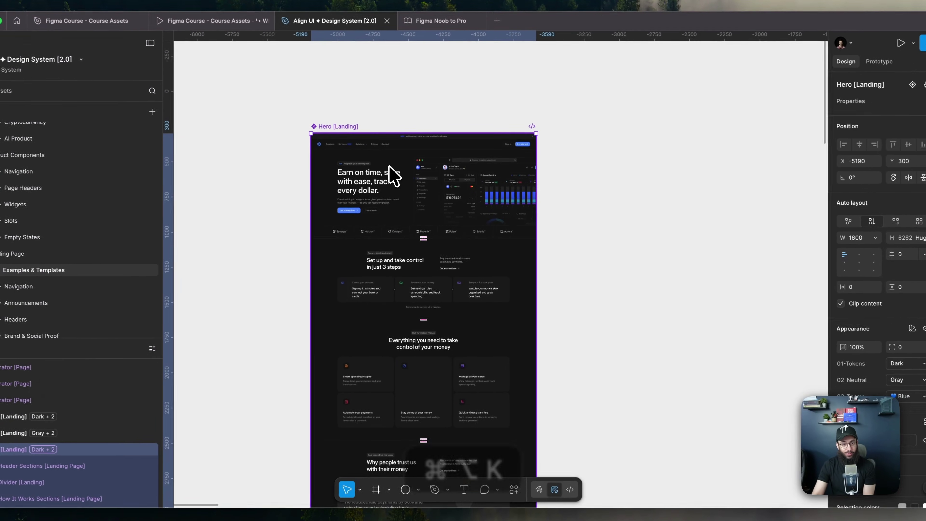
Step: Try reordering the Header section below the How It Works section inside the main Hero [Landing] component, and undo the reordering
{"action": "left_click", "coordinate": [411, 202]}
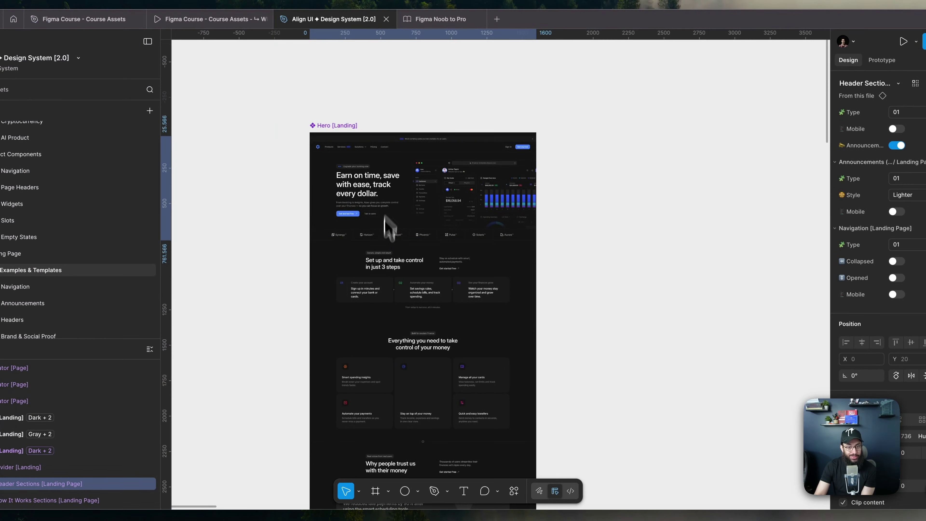
{"action": "left_click_drag", "start_coordinate": [384, 218], "coordinate": [392, 288]}
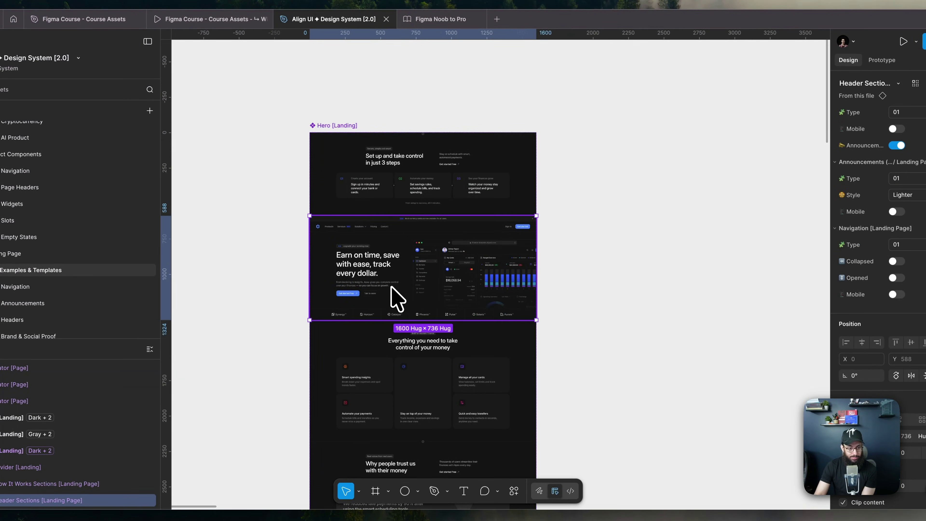
{"action": "left_click_drag", "start_coordinate": [397, 368], "coordinate": [411, 217]}
{"action": "key", "text": "super+z"}
{"action": "key", "text": "super+z"}
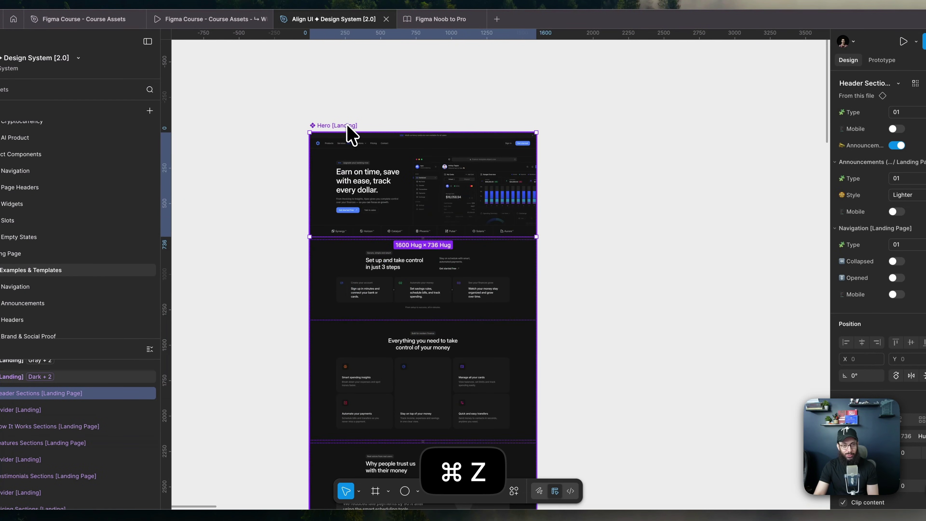
Step: Duplicate the main Hero [Landing] component to place an instance beside it
{"action": "left_click", "coordinate": [348, 127]}
{"action": "key", "text": "super+d"}
{"action": "scroll", "coordinate": [614, 159], "scroll_direction": "right", "scroll_amount": 5}
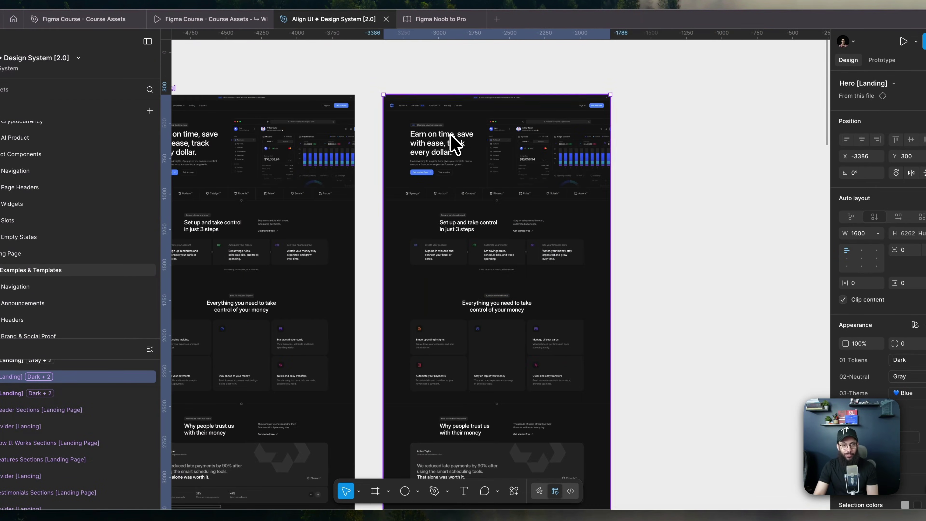
Step: Try to move the Header section farther down within the Hero [Landing] instance, and undo the attempt
{"action": "left_click", "coordinate": [454, 144]}
{"action": "left_click_drag", "start_coordinate": [459, 129], "coordinate": [467, 305]}
{"action": "key", "text": "super+z"}
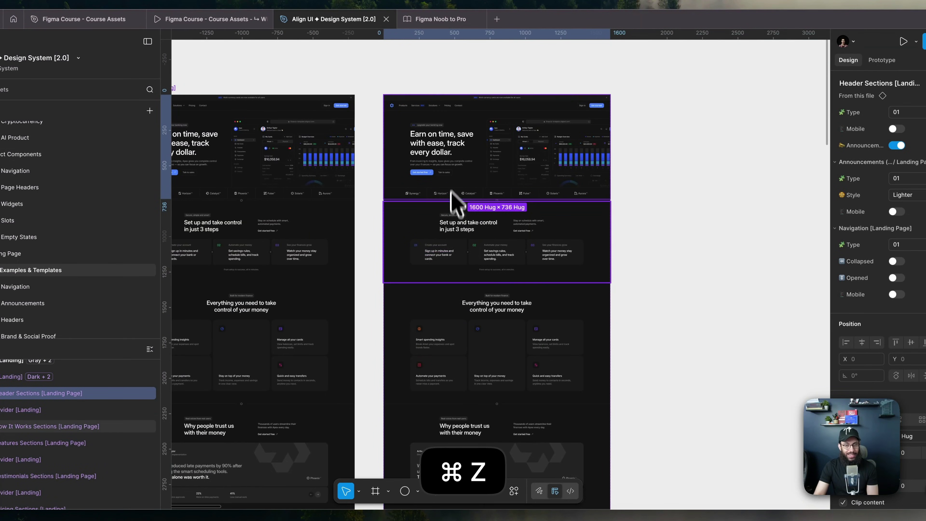
Step: Examine the nested How It Works, Features, Testimonials and remaining sections in the Hero [Landing] instance, and their available properties
{"action": "left_click", "coordinate": [450, 221]}
{"action": "scroll", "coordinate": [455, 327], "scroll_direction": "down", "scroll_amount": 5}
{"action": "scroll", "coordinate": [407, 180], "scroll_direction": "up", "scroll_amount": 3}
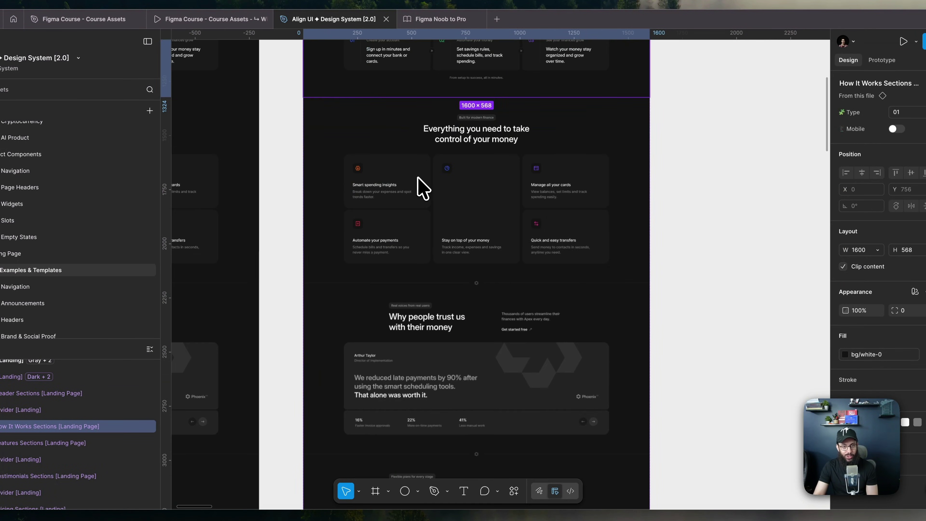
{"action": "scroll", "coordinate": [423, 187], "scroll_direction": "up", "scroll_amount": 3}
{"action": "left_click", "coordinate": [476, 239]}
{"action": "left_click", "coordinate": [488, 161]}
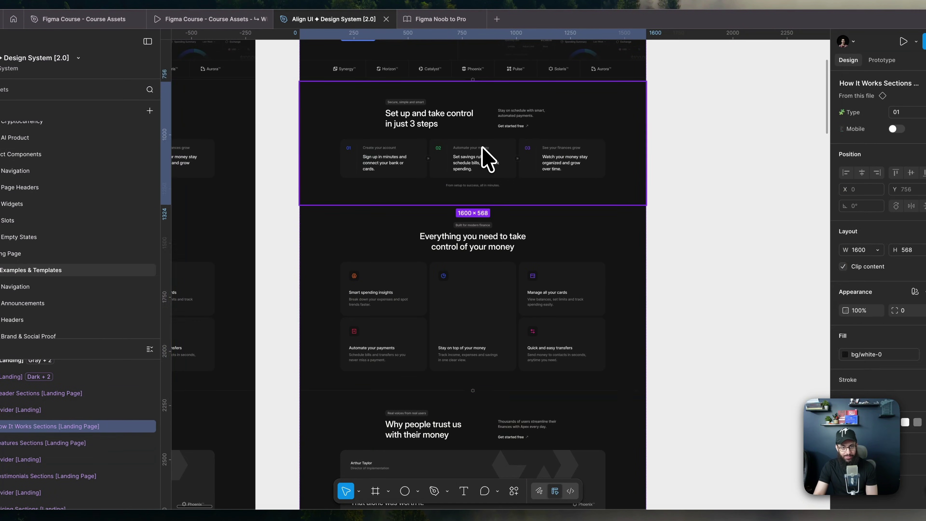
{"action": "scroll", "coordinate": [479, 304], "scroll_direction": "down", "scroll_amount": 3}
{"action": "left_click", "coordinate": [489, 417]}
{"action": "scroll", "coordinate": [485, 412], "scroll_direction": "down", "scroll_amount": 3}
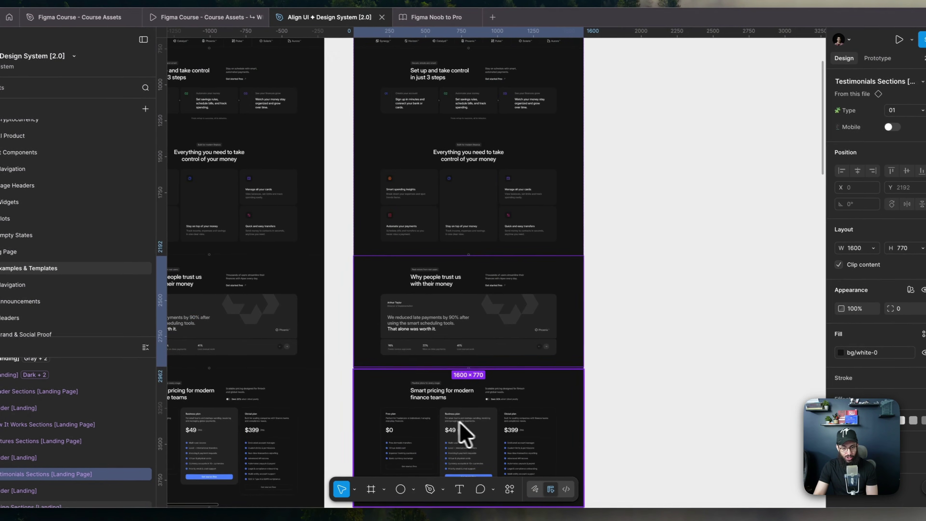
{"action": "scroll", "coordinate": [461, 295], "scroll_direction": "down", "scroll_amount": 4}
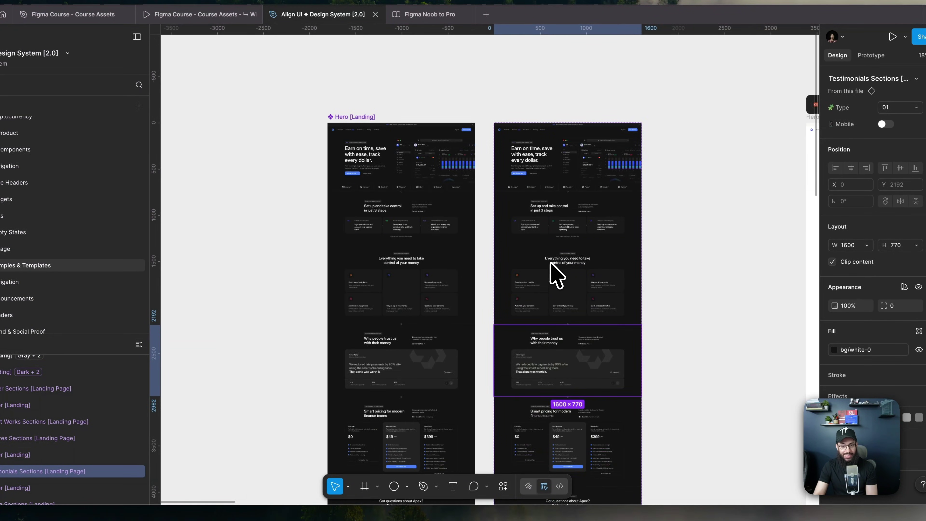
{"action": "scroll", "coordinate": [472, 141], "scroll_direction": "down", "scroll_amount": 4}
{"action": "scroll", "coordinate": [471, 141], "scroll_direction": "right", "scroll_amount": 3}
{"action": "scroll", "coordinate": [468, 314], "scroll_direction": "down", "scroll_amount": 3}
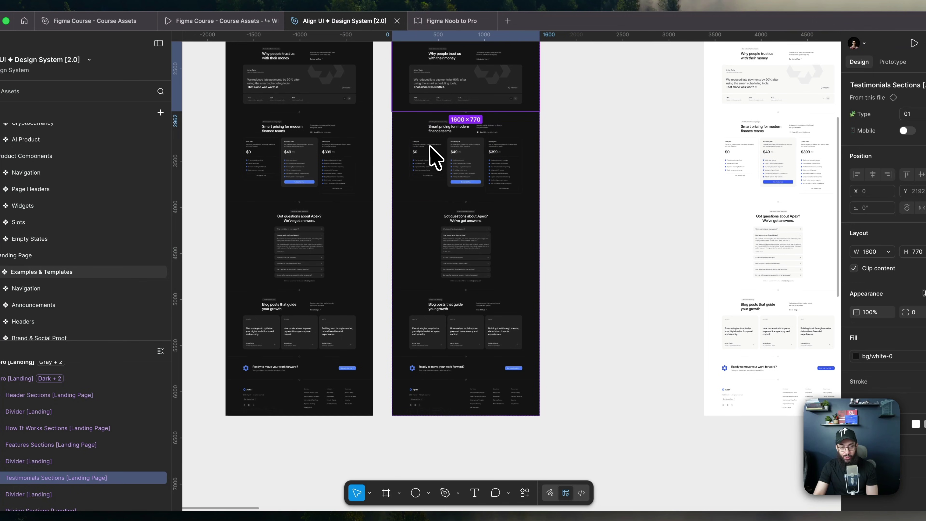
Step: Cut the Hero [Landing] instance from the canvas, keeping the main component
{"action": "scroll", "coordinate": [447, 221], "scroll_direction": "up", "scroll_amount": 5}
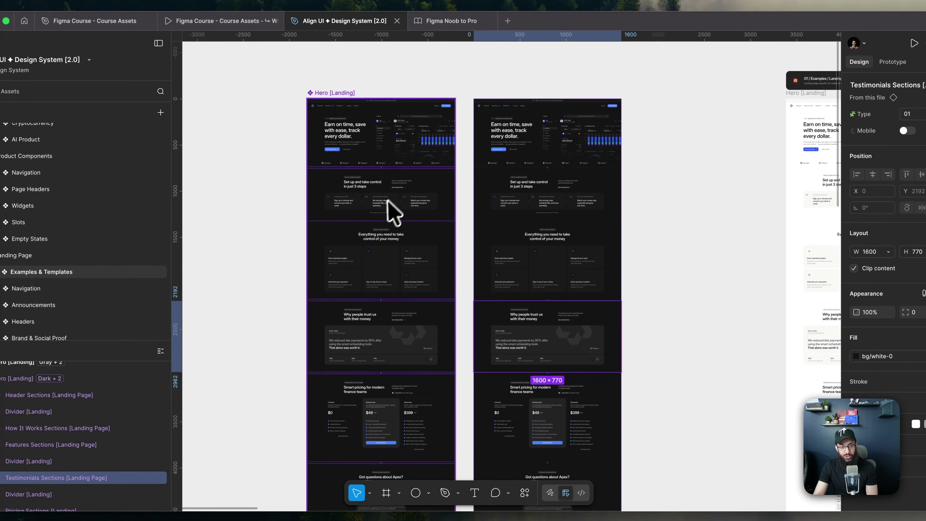
{"action": "left_click", "coordinate": [505, 115]}
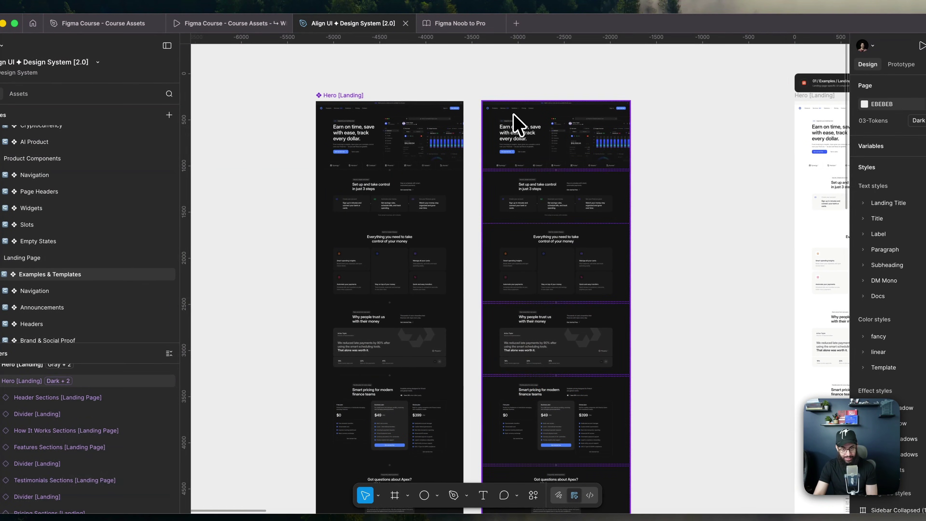
{"action": "key", "text": "super+x"}
Step: Draw an empty frame about 745 px tall at the top of the main Hero [Landing] component, above the Header section
{"action": "left_click", "coordinate": [400, 128]}
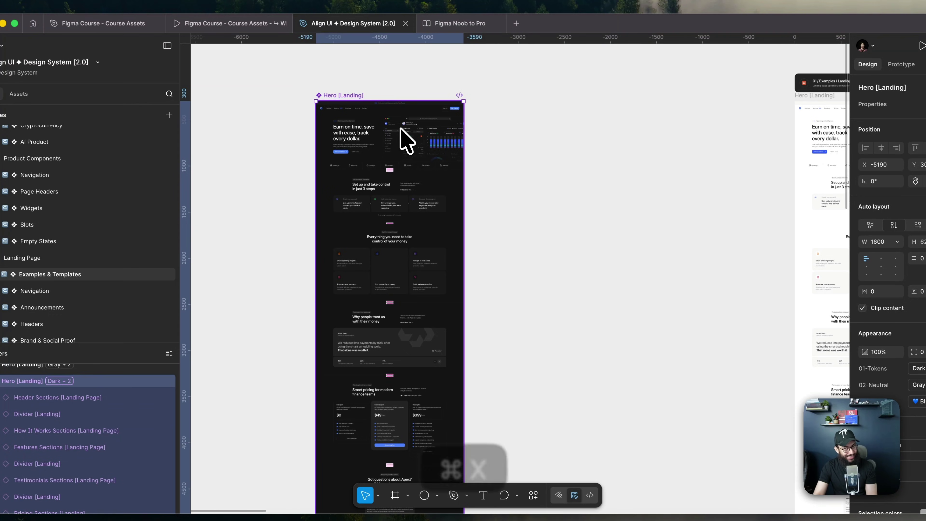
{"action": "scroll", "coordinate": [341, 143], "scroll_direction": "up", "scroll_amount": 3}
{"action": "scroll", "coordinate": [337, 204], "scroll_direction": "up", "scroll_amount": 3}
{"action": "key", "text": "f"}
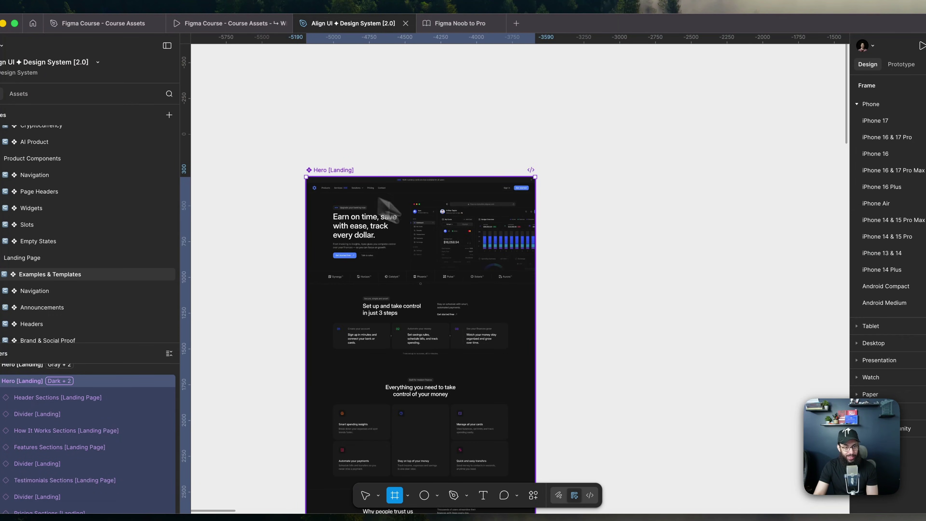
{"action": "left_click_drag", "start_coordinate": [337, 189], "coordinate": [481, 296]}
{"action": "double_click", "coordinate": [454, 244]}
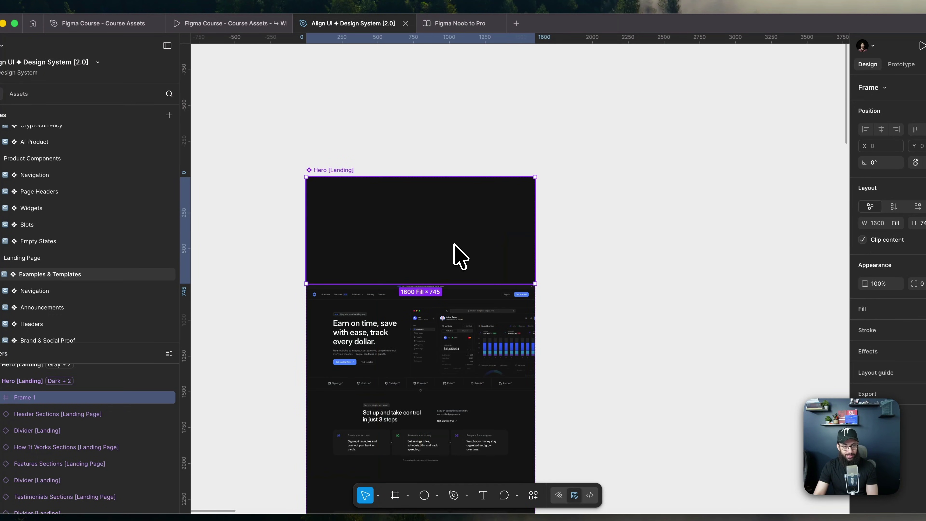
Step: Convert the empty frame at the top of the main Hero [Landing] component into a slot
{"action": "key", "text": "super+shift+s"}
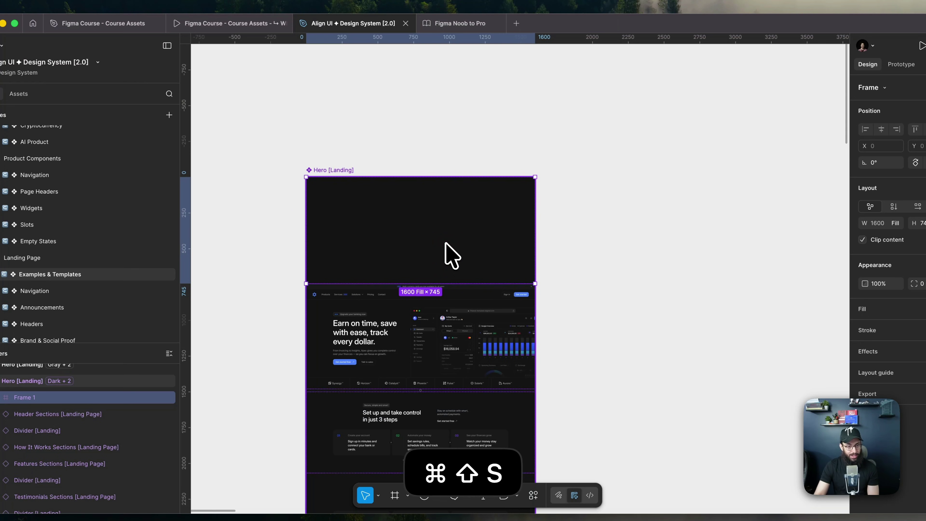
{"action": "scroll", "coordinate": [374, 370], "scroll_direction": "up", "scroll_amount": 3}
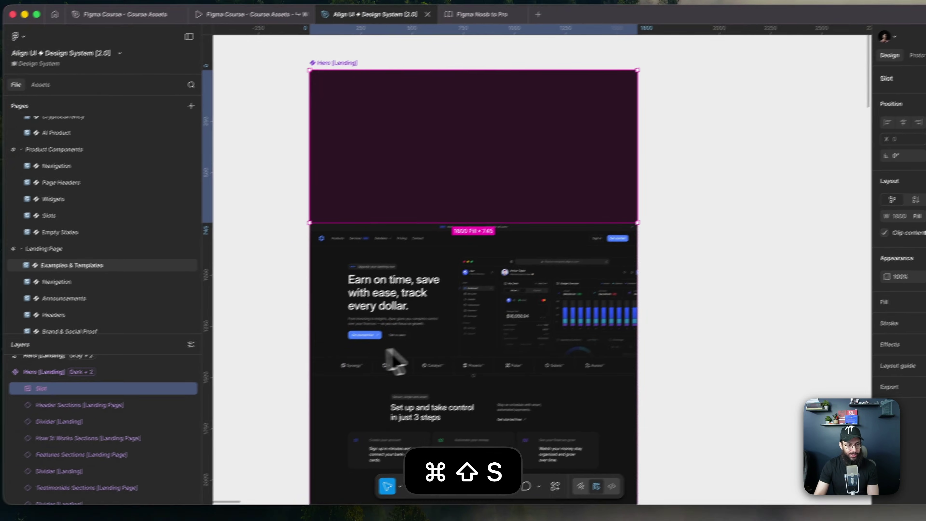
Step: Copy the Header section's layer name and use its "[Landing Page]" part to search for the slot's preferred instances
{"action": "left_click", "coordinate": [430, 352]}
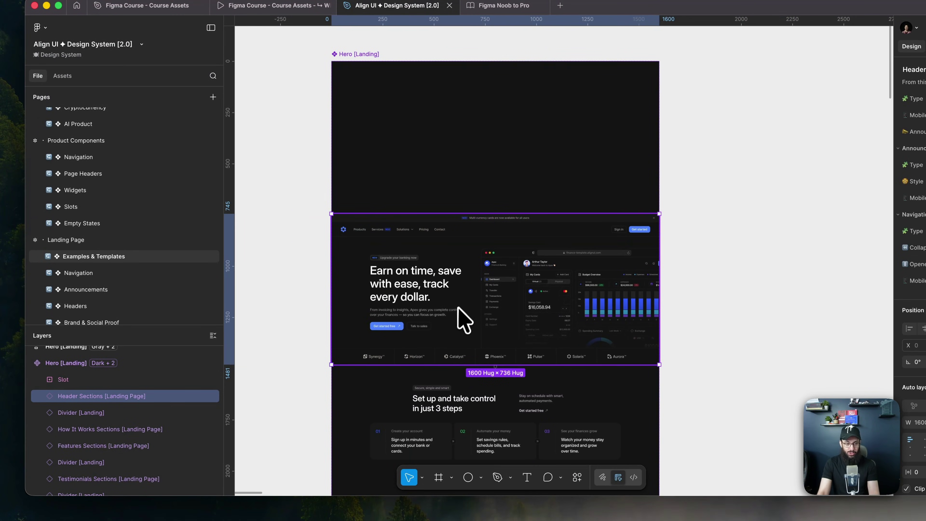
{"action": "key", "text": "super+r"}
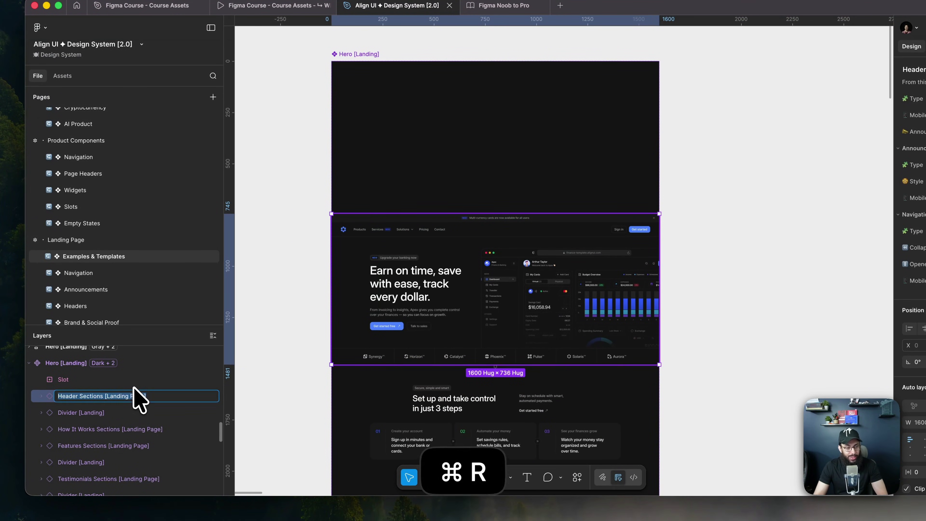
{"action": "key", "text": "super+c"}
{"action": "left_click", "coordinate": [123, 381]}
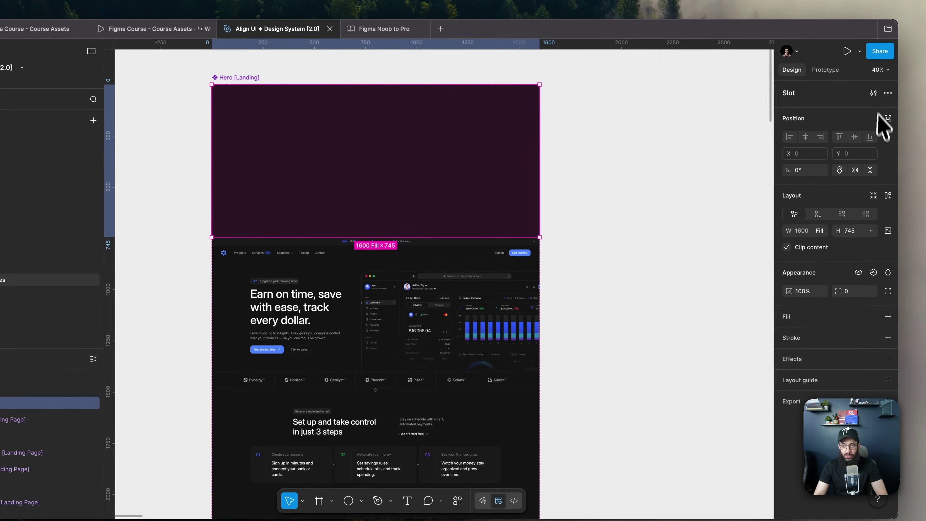
{"action": "left_click", "coordinate": [873, 94]}
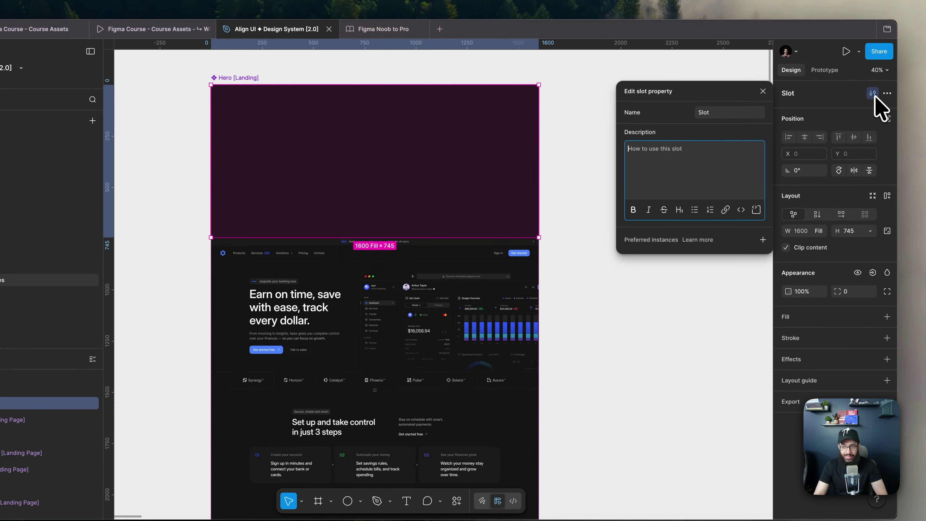
{"action": "left_click", "coordinate": [761, 240]}
{"action": "key", "text": "super+v"}
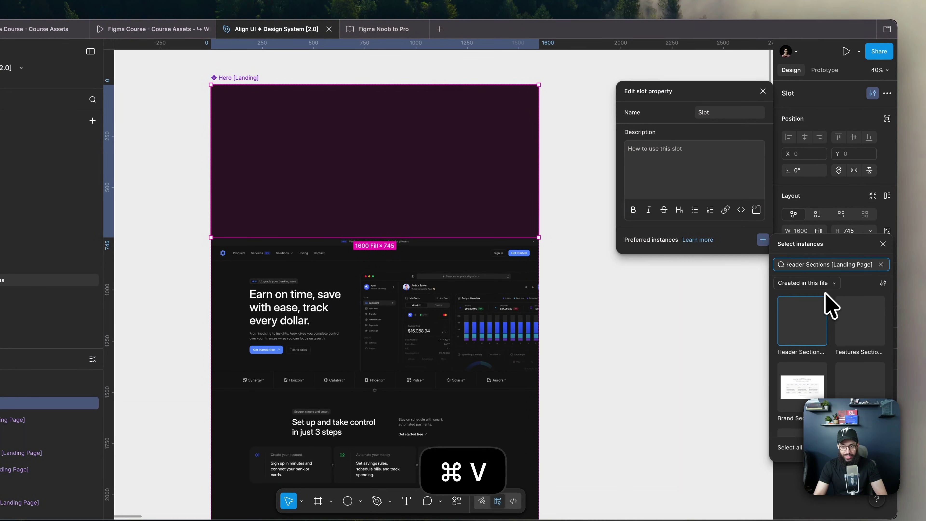
{"action": "key", "text": "super+x"}
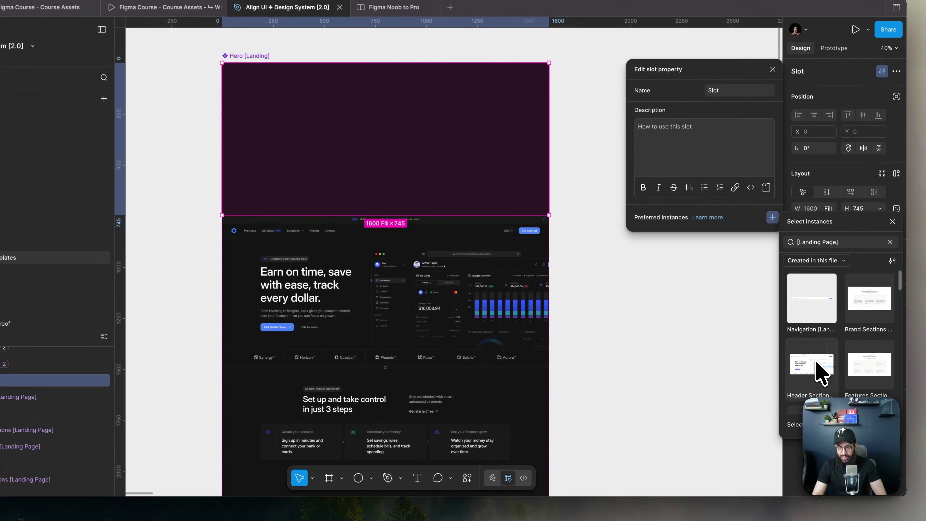
Step: Add the Header, Features, Brand, Testimonials and How It Works Sections [Landing Page] to the slot's preferred instances
{"action": "left_click", "coordinate": [818, 372]}
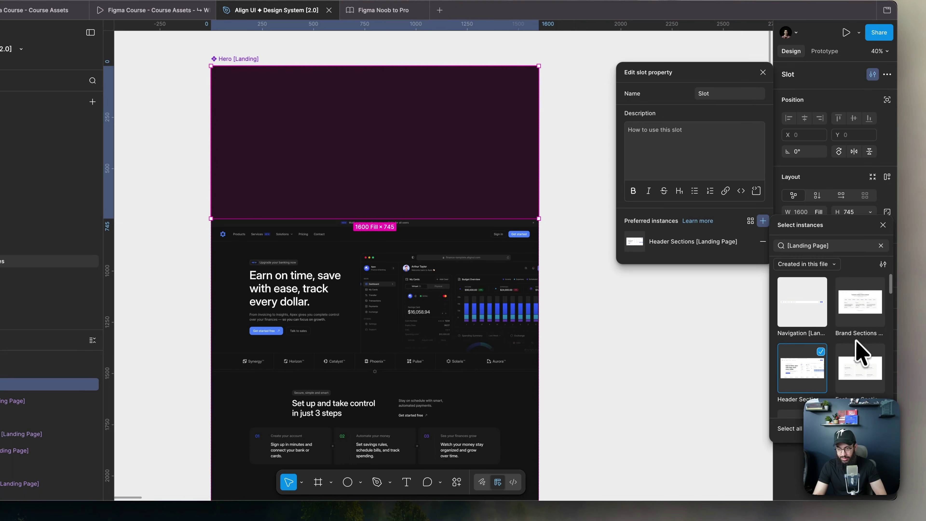
{"action": "left_click", "coordinate": [863, 381]}
{"action": "left_click", "coordinate": [869, 313]}
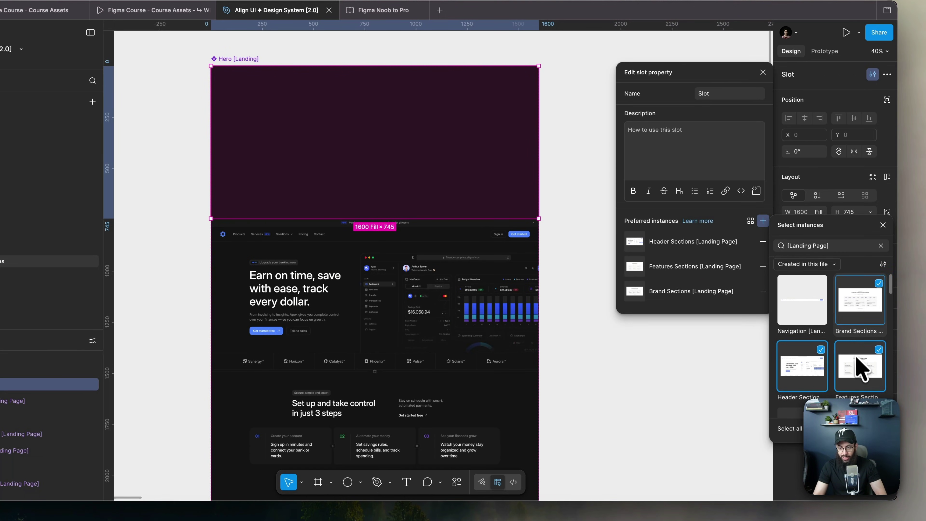
{"action": "scroll", "coordinate": [858, 373], "scroll_direction": "down", "scroll_amount": 3}
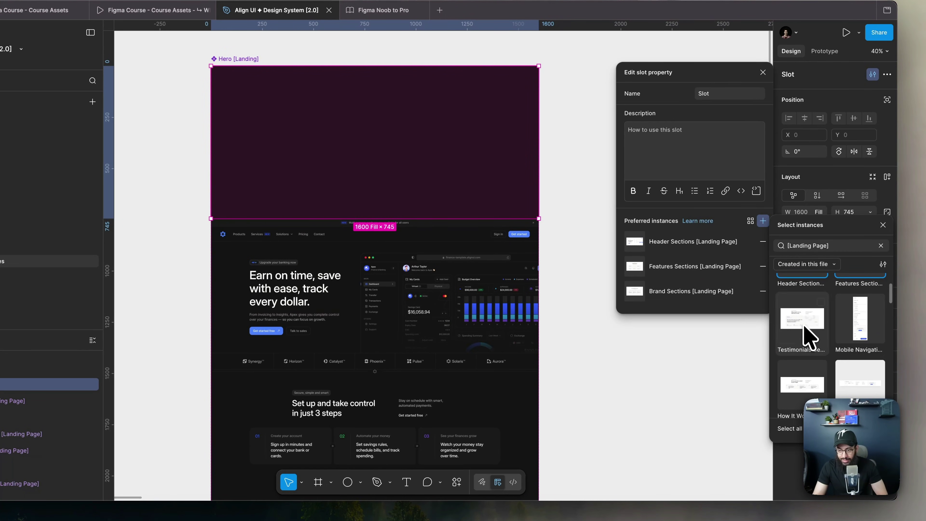
{"action": "left_click", "coordinate": [806, 333]}
{"action": "scroll", "coordinate": [831, 350], "scroll_direction": "down", "scroll_amount": 1}
{"action": "left_click", "coordinate": [815, 383]}
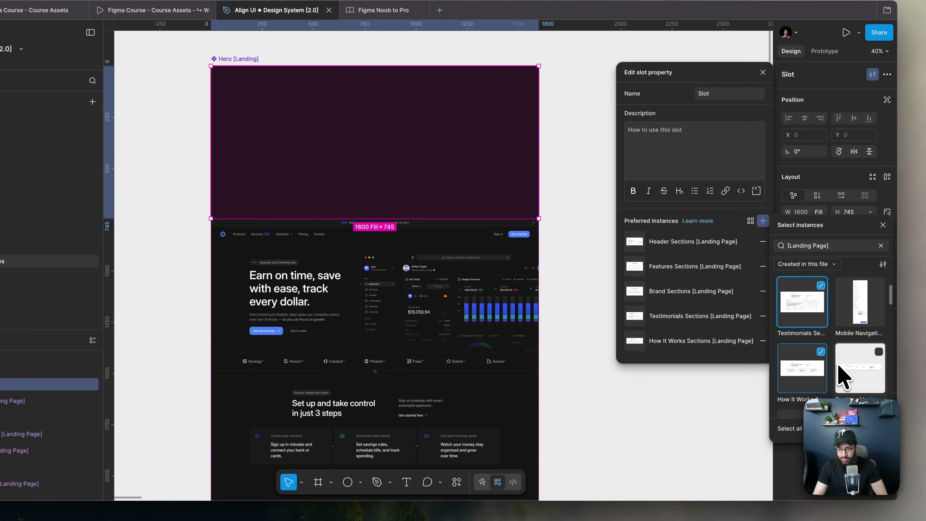
Step: Add the Stats & Metrics, Integrations, Newsletter and FAQ sections to the slot's preferred instances
{"action": "scroll", "coordinate": [839, 376], "scroll_direction": "up", "scroll_amount": 2}
{"action": "scroll", "coordinate": [849, 368], "scroll_direction": "down", "scroll_amount": 4}
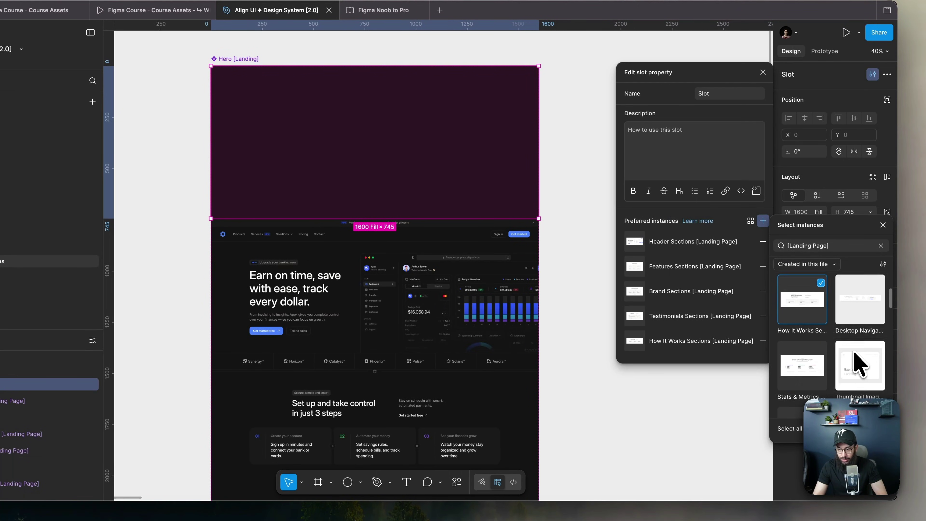
{"action": "left_click", "coordinate": [816, 356]}
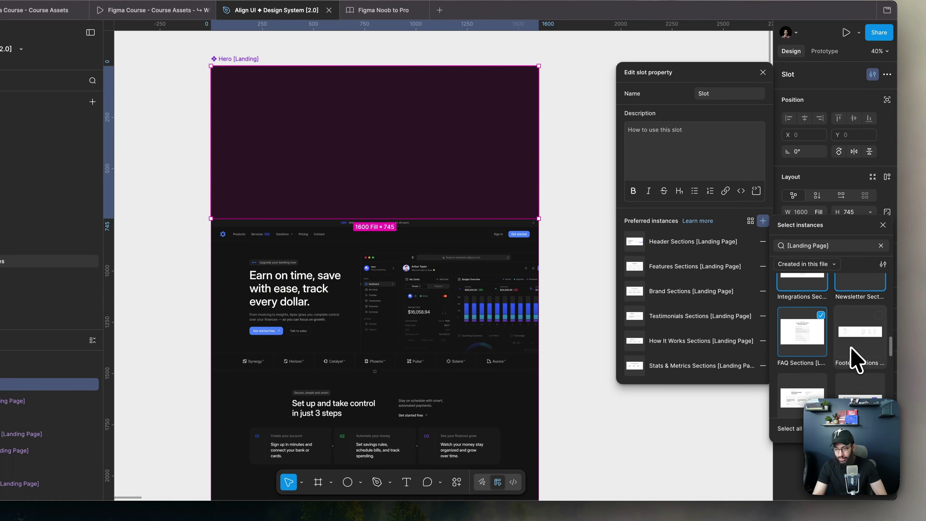
{"action": "scroll", "coordinate": [860, 334], "scroll_direction": "down", "scroll_amount": 3}
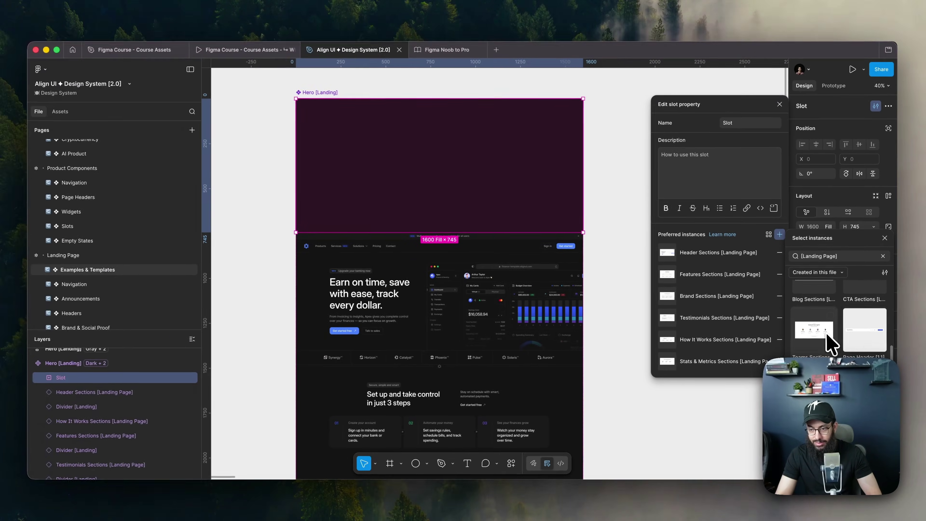
Step: Search the available instances for "Divider [Landing Page]" and close the slot property settings
{"action": "scroll", "coordinate": [835, 297], "scroll_direction": "down", "scroll_amount": 5}
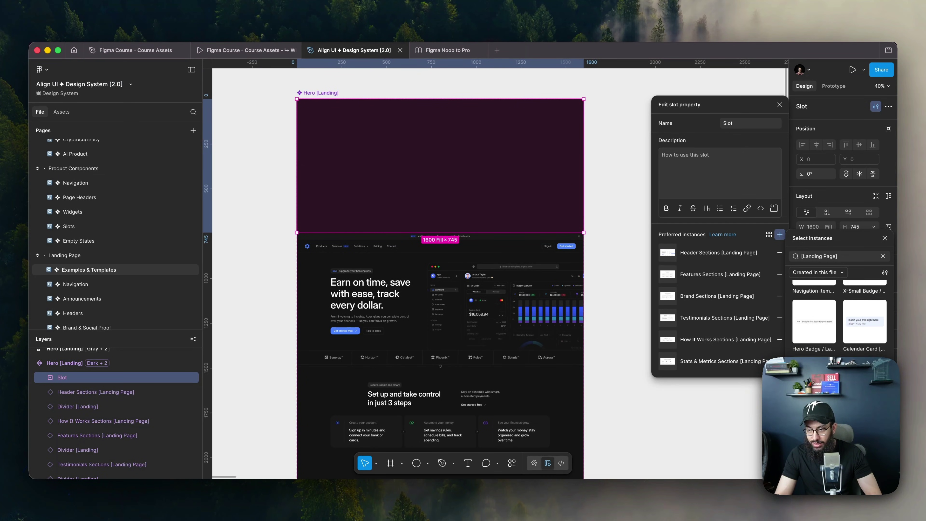
{"action": "left_click", "coordinate": [839, 258]}
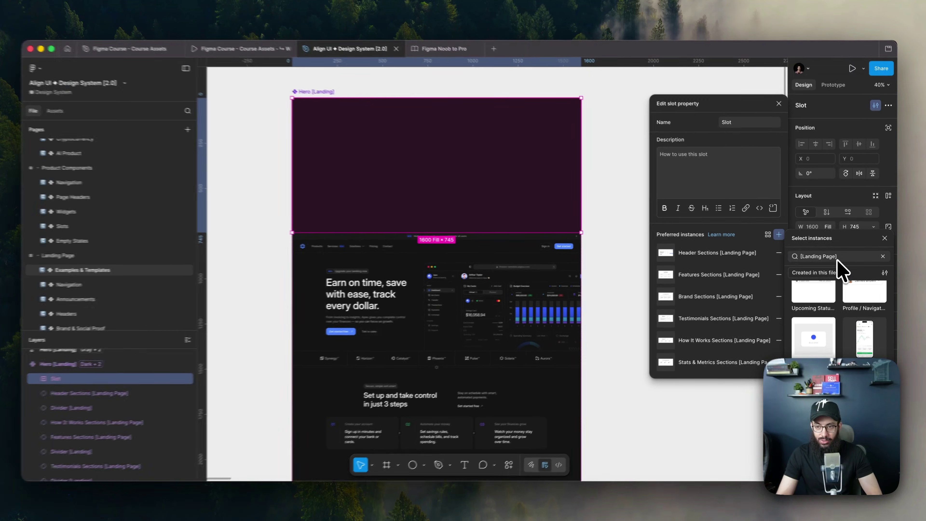
{"action": "key", "text": "super+Left"}
{"action": "type", "text": "Divider"}
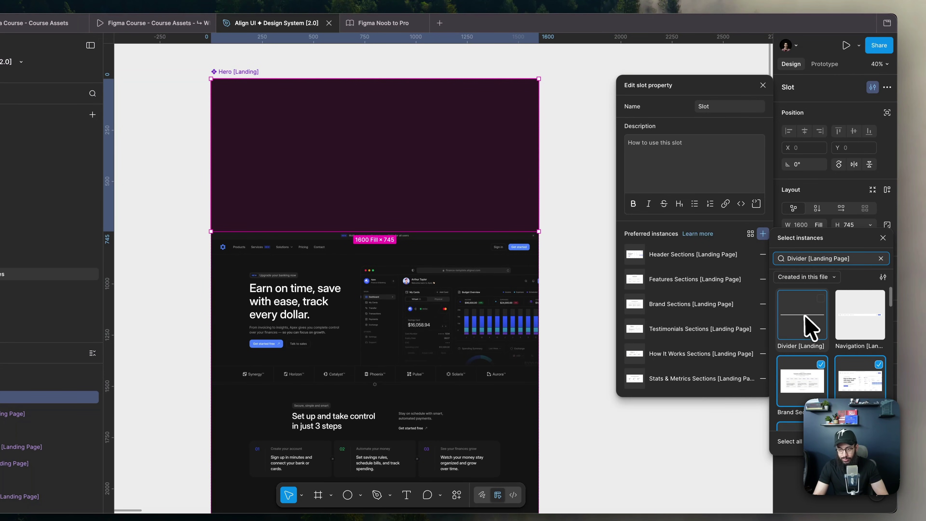
{"action": "left_click", "coordinate": [568, 180]}
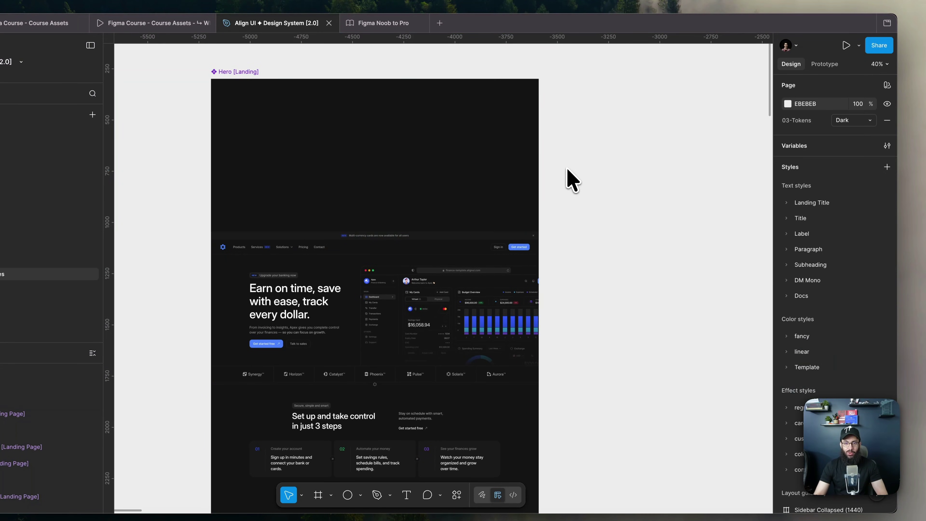
Step: Cut all sections from Header to Footer out of the main Hero [Landing] component, leaving only the slot
{"action": "scroll", "coordinate": [544, 190], "scroll_direction": "down", "scroll_amount": 5}
{"action": "left_click", "coordinate": [460, 165]}
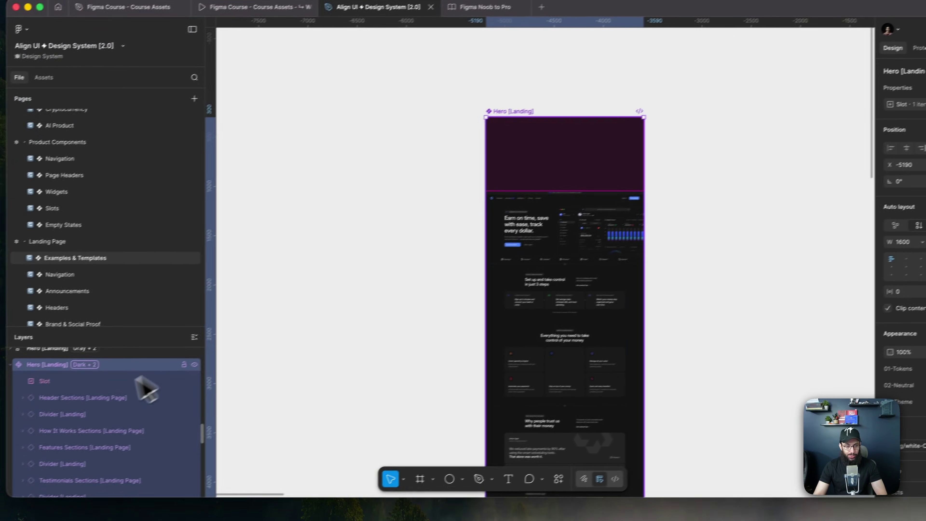
{"action": "left_click", "coordinate": [109, 391]}
{"action": "scroll", "coordinate": [107, 398], "scroll_direction": "down", "scroll_amount": 5}
{"action": "left_click", "coordinate": [113, 460], "text": "shift"}
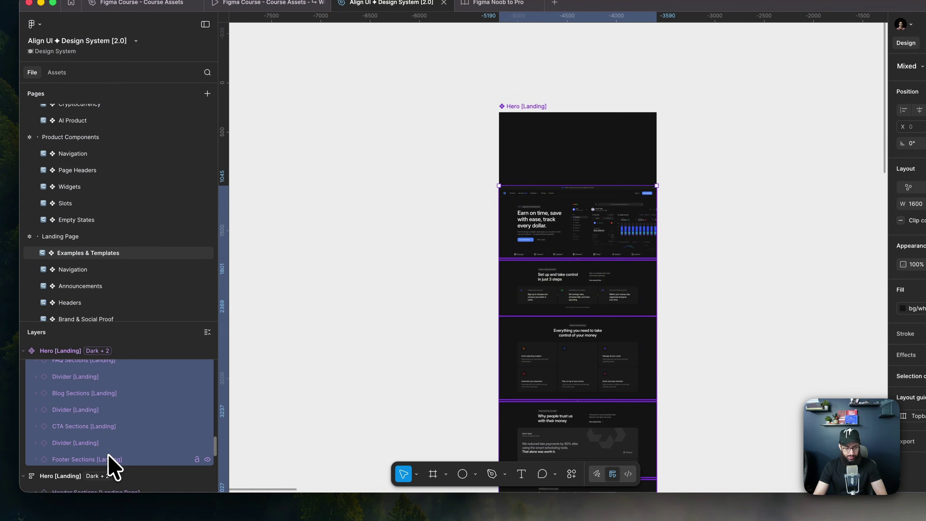
{"action": "key", "text": "super+x"}
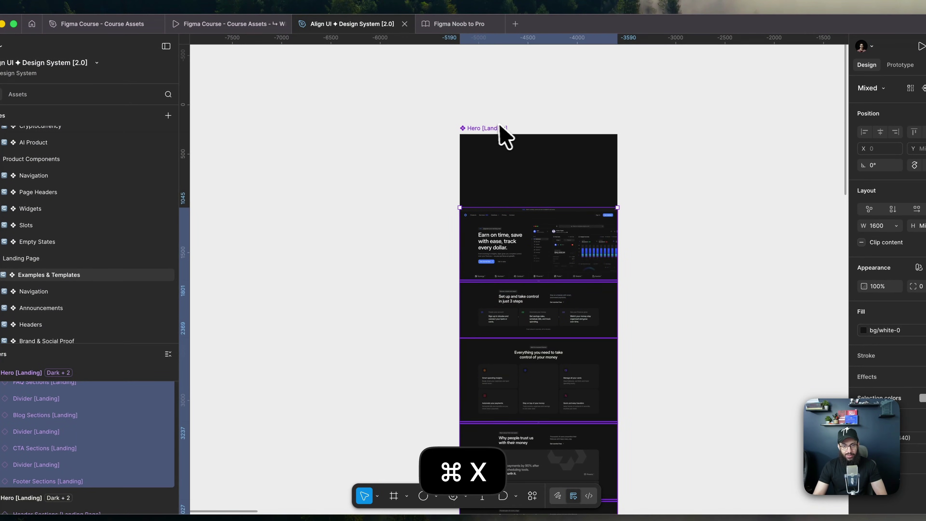
{"action": "left_click", "coordinate": [473, 131]}
{"action": "key", "text": "shift+2"}
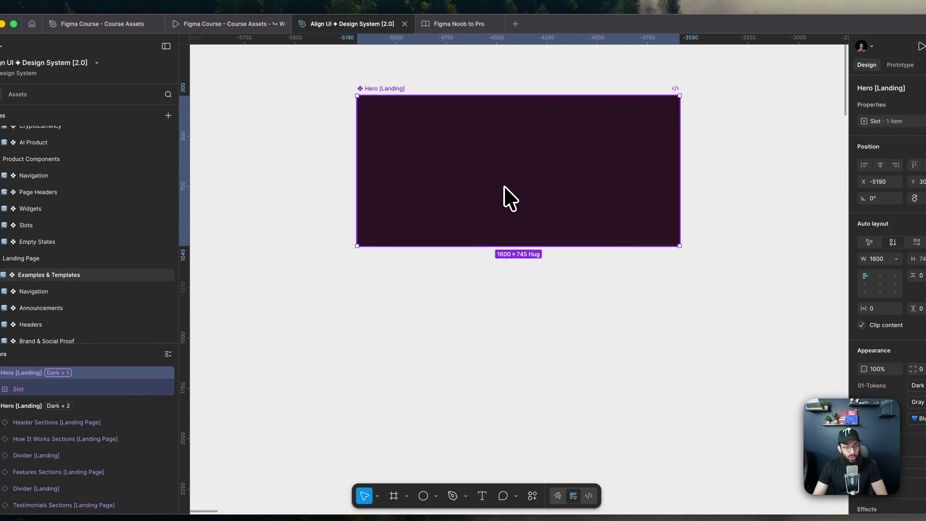
Step: Copy all sections and dividers inside the dark desktop Hero [Landing] example frame
{"action": "left_click", "coordinate": [98, 386]}
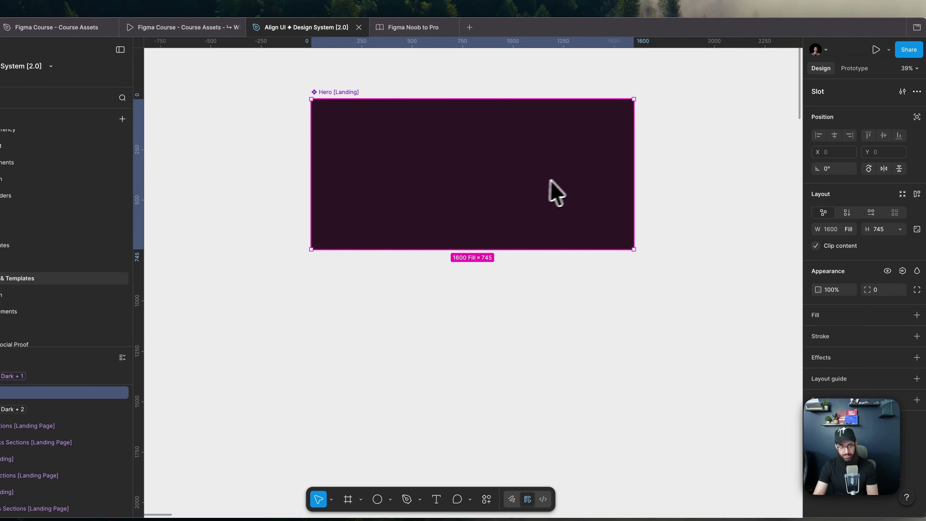
{"action": "scroll", "coordinate": [554, 192], "scroll_direction": "down", "scroll_amount": 5}
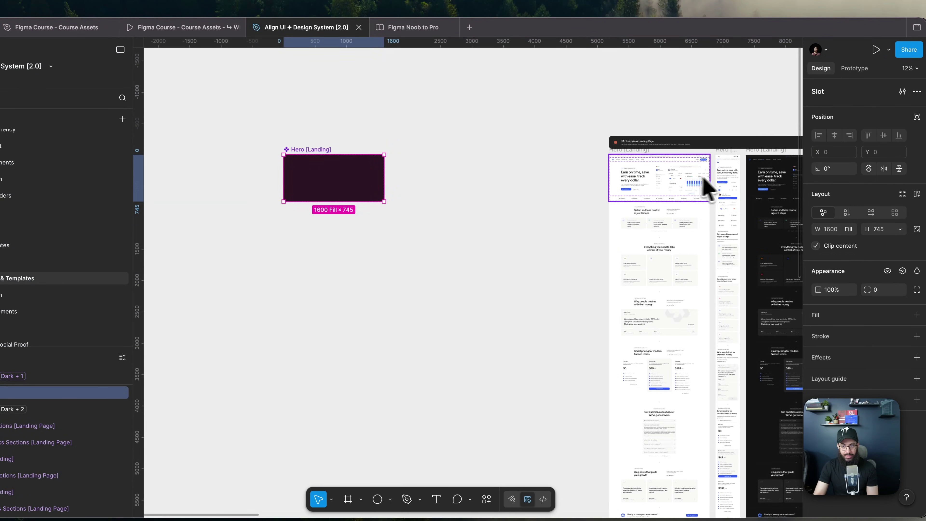
{"action": "left_click", "coordinate": [764, 179]}
{"action": "key", "text": "super+c"}
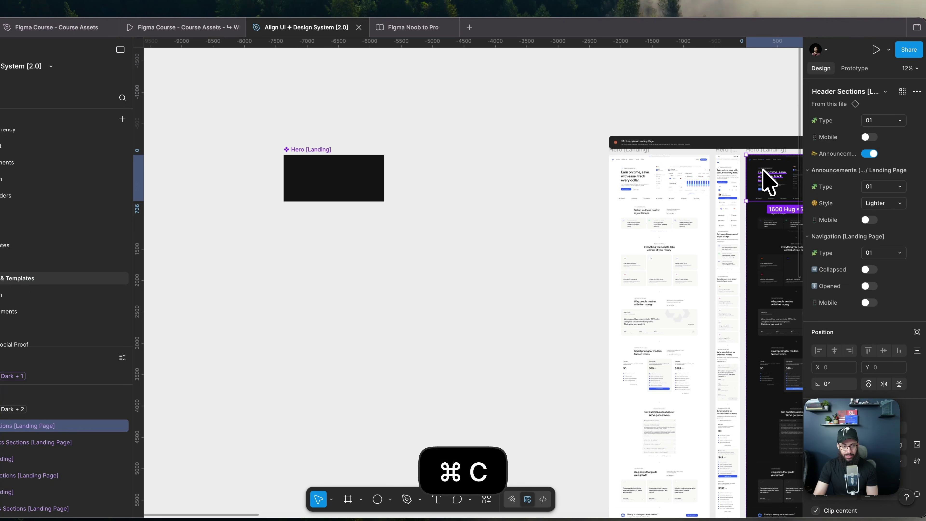
{"action": "key", "text": "super+a"}
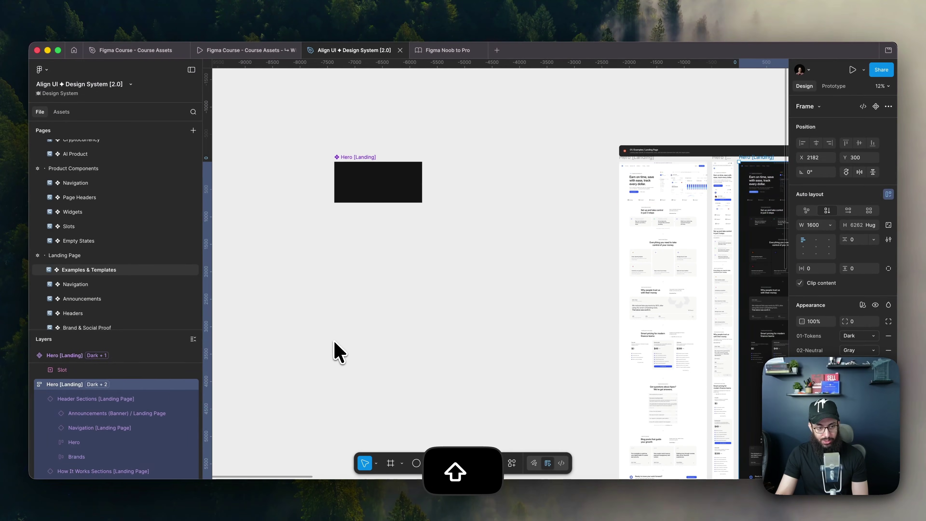
{"action": "key", "text": "alt+l"}
{"action": "key", "text": "super+c"}
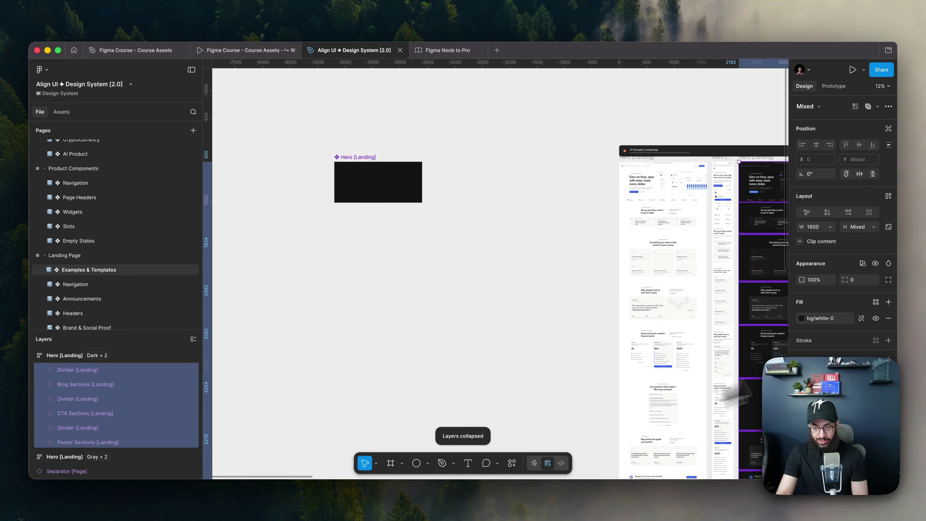
Step: Paste the copied landing page sections into the slot of the main Hero [Landing] component
{"action": "scroll", "coordinate": [609, 205], "scroll_direction": "right", "scroll_amount": 5}
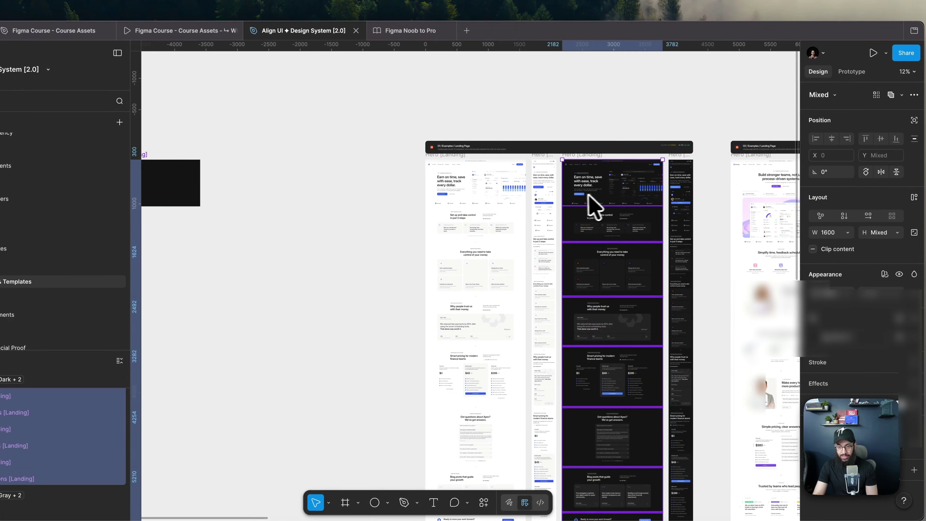
{"action": "scroll", "coordinate": [590, 204], "scroll_direction": "up", "scroll_amount": 5}
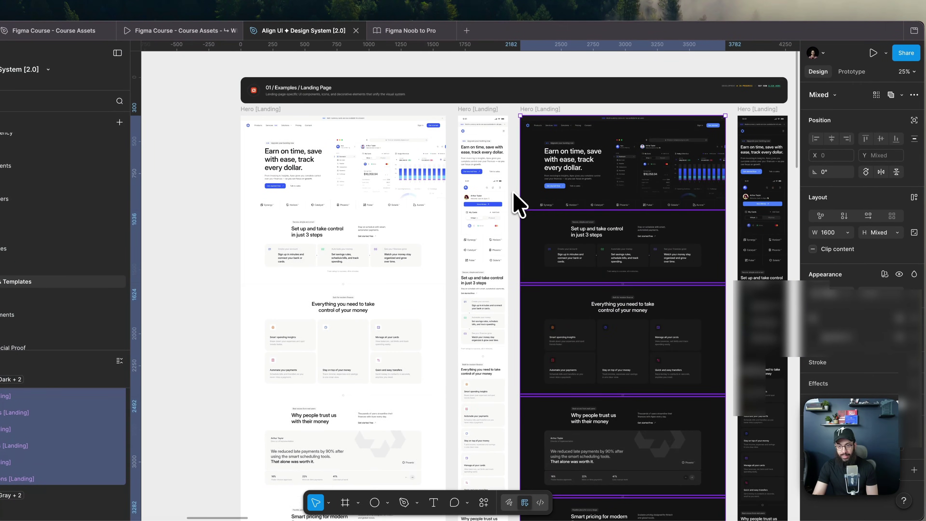
{"action": "scroll", "coordinate": [517, 205], "scroll_direction": "left", "scroll_amount": 15}
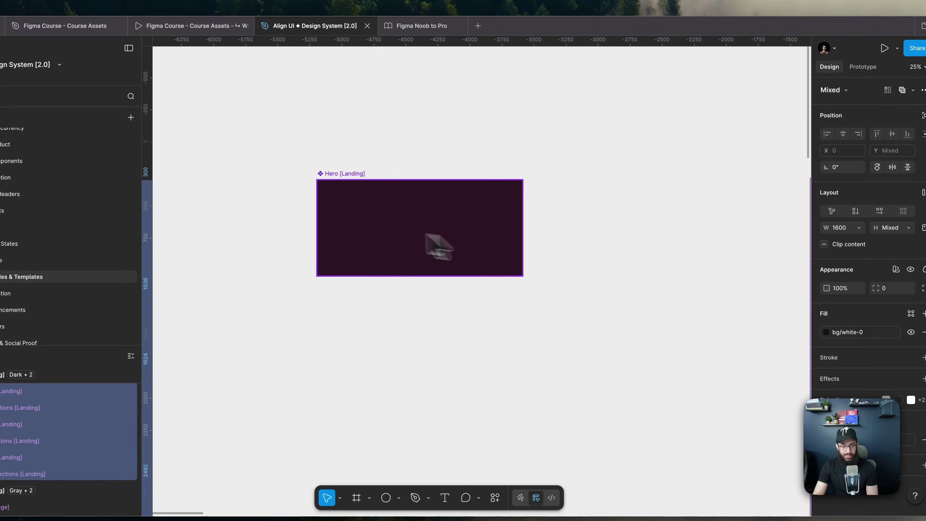
{"action": "left_click", "coordinate": [384, 228]}
{"action": "key", "text": "super+v"}
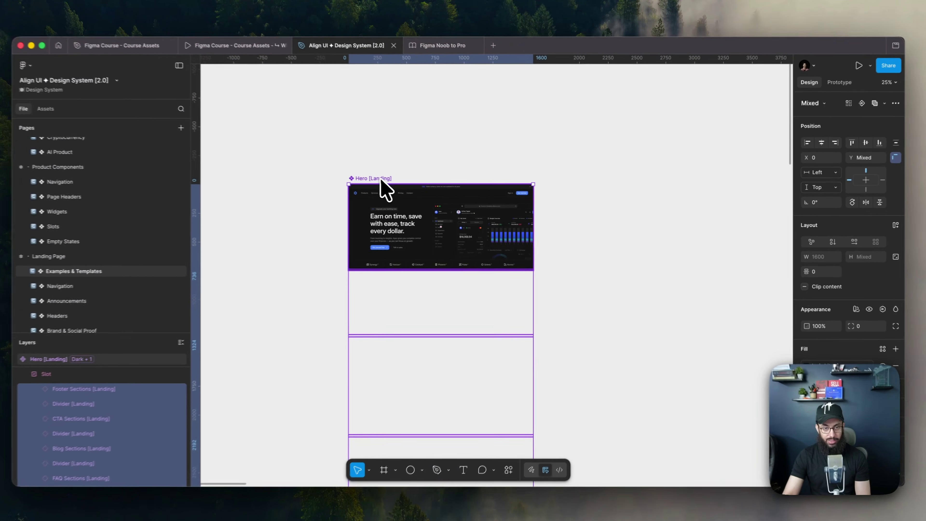
Step: Set the height of the slot in the main Hero [Landing] component to Fill container
{"action": "key", "text": "shift+Return"}
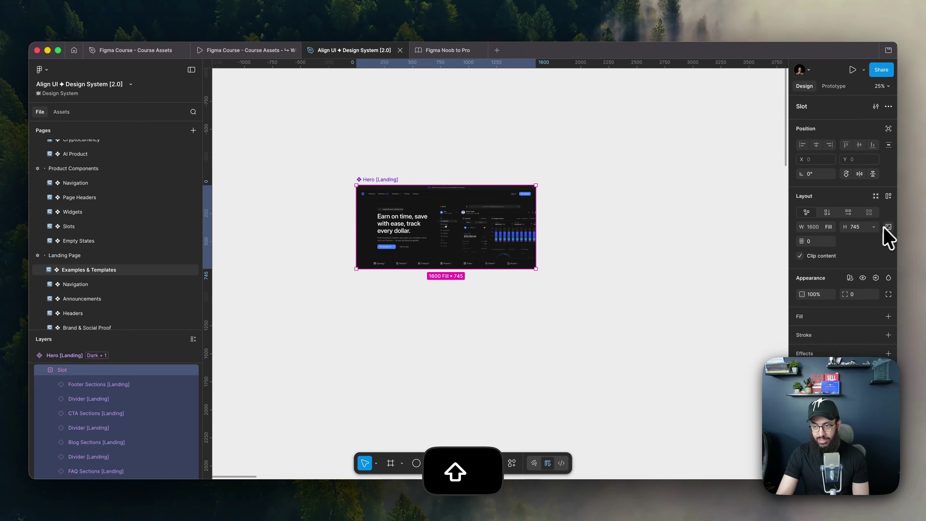
{"action": "left_click", "coordinate": [873, 226]}
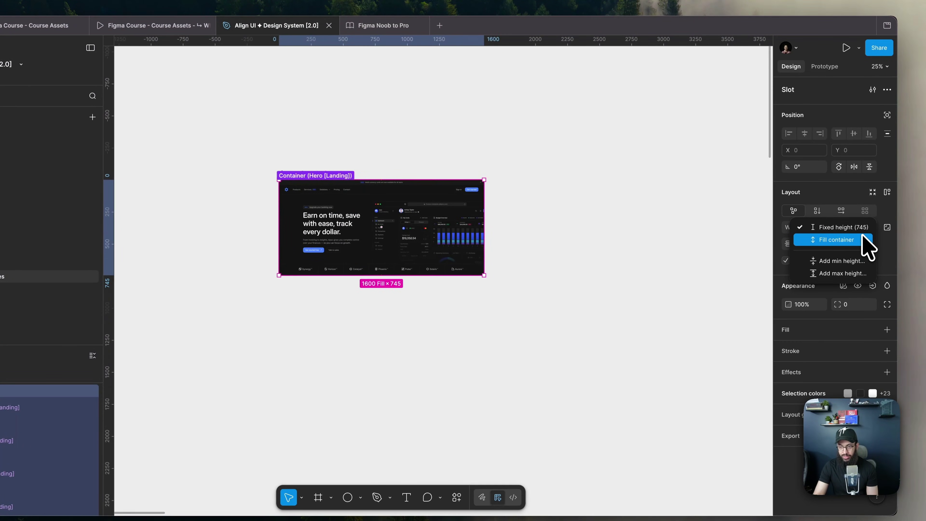
{"action": "left_click", "coordinate": [863, 237]}
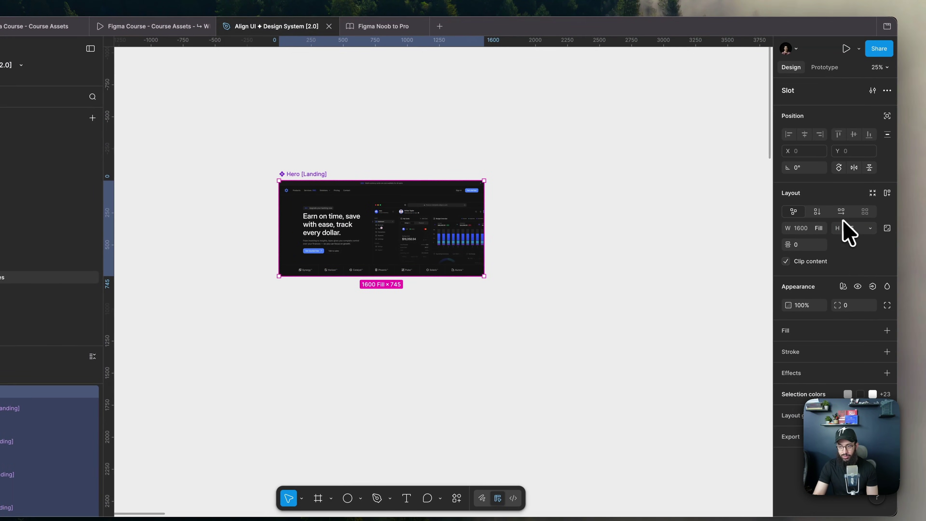
Step: Apply vertical auto layout to the slot in the main Hero [Landing] component and set its height to Hug contents
{"action": "left_click", "coordinate": [818, 212]}
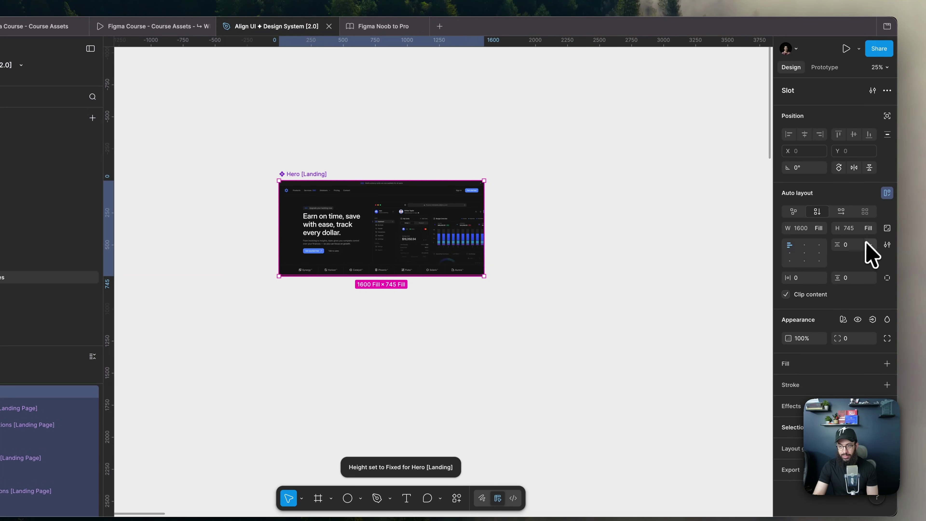
{"action": "left_click", "coordinate": [870, 229]}
{"action": "left_click", "coordinate": [855, 215]}
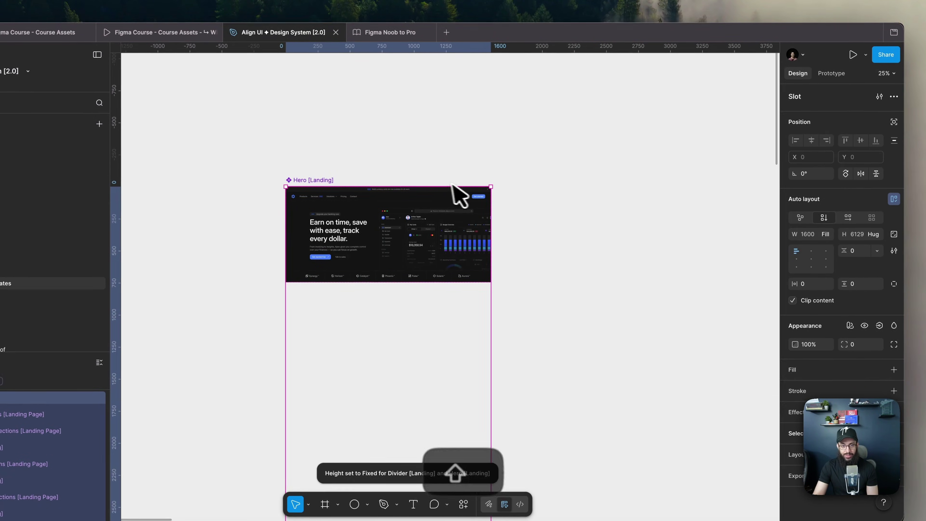
Step: Set the height of the main Hero [Landing] component itself to Hug contents
{"action": "key", "text": "shift+Return"}
{"action": "left_click", "coordinate": [877, 267]}
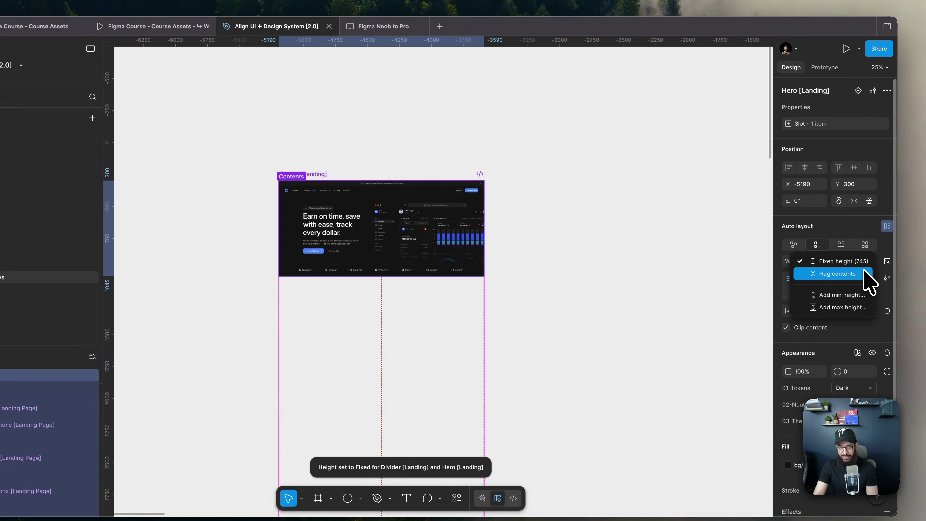
{"action": "left_click", "coordinate": [866, 273]}
{"action": "left_click", "coordinate": [609, 258]}
{"action": "scroll", "coordinate": [636, 283], "scroll_direction": "down", "scroll_amount": 2}
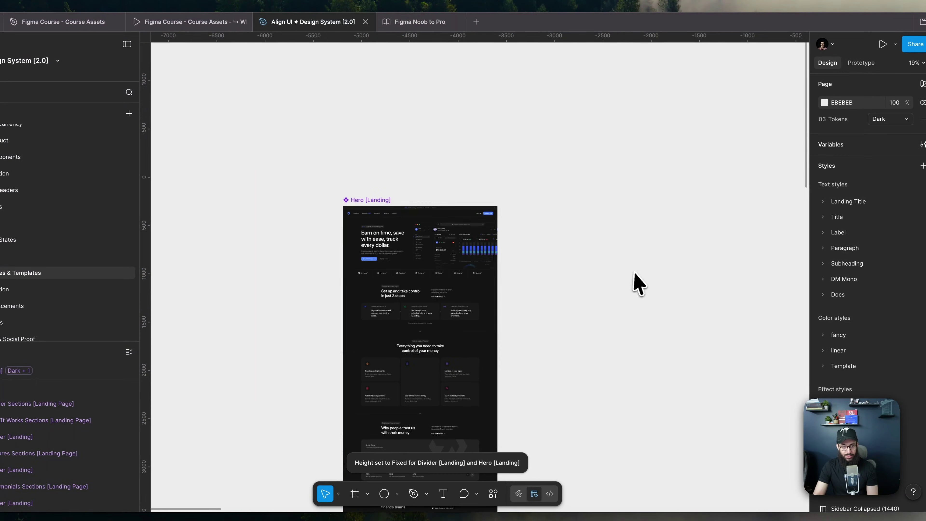
Step: Duplicate the main Hero [Landing] component as an instance in the empty canvas between it and the light example
{"action": "scroll", "coordinate": [476, 259], "scroll_direction": "right", "scroll_amount": 5}
{"action": "left_click", "coordinate": [631, 244]}
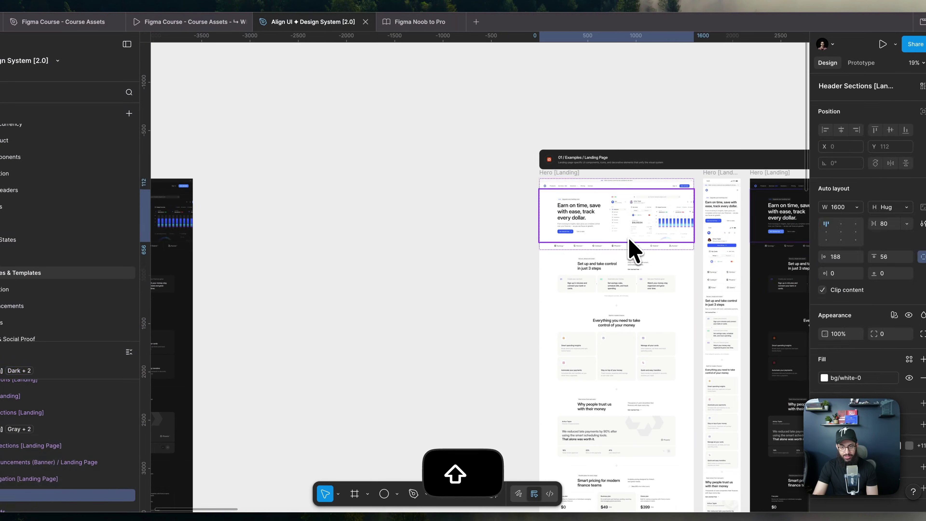
{"action": "key", "text": "shift+Return"}
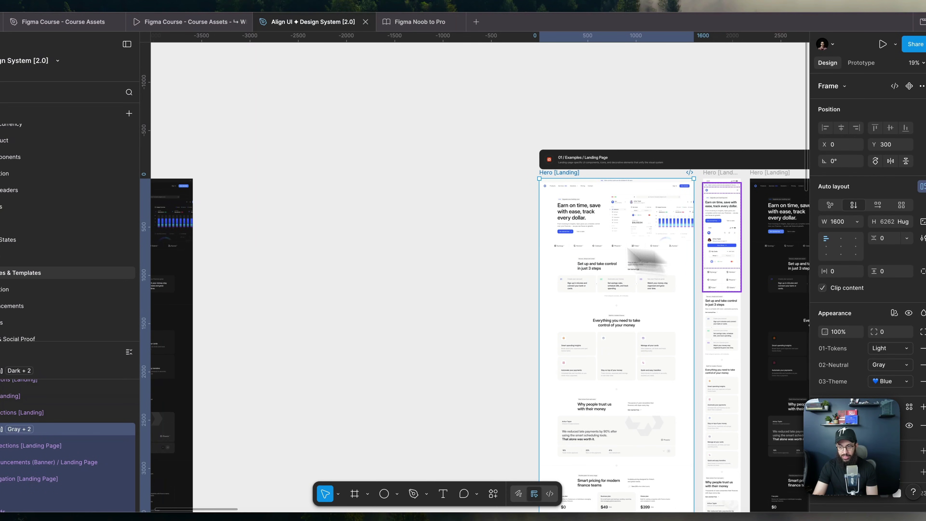
{"action": "key", "text": "shift+Tab"}
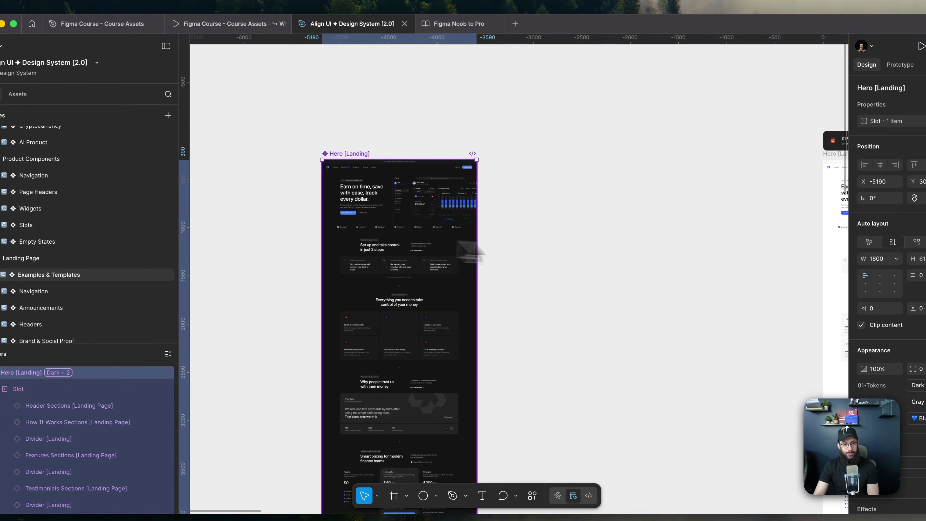
{"action": "key", "text": "ctrl+d"}
{"action": "scroll", "coordinate": [620, 265], "scroll_direction": "right", "scroll_amount": 4}
{"action": "scroll", "coordinate": [619, 265], "scroll_direction": "down", "scroll_amount": 2}
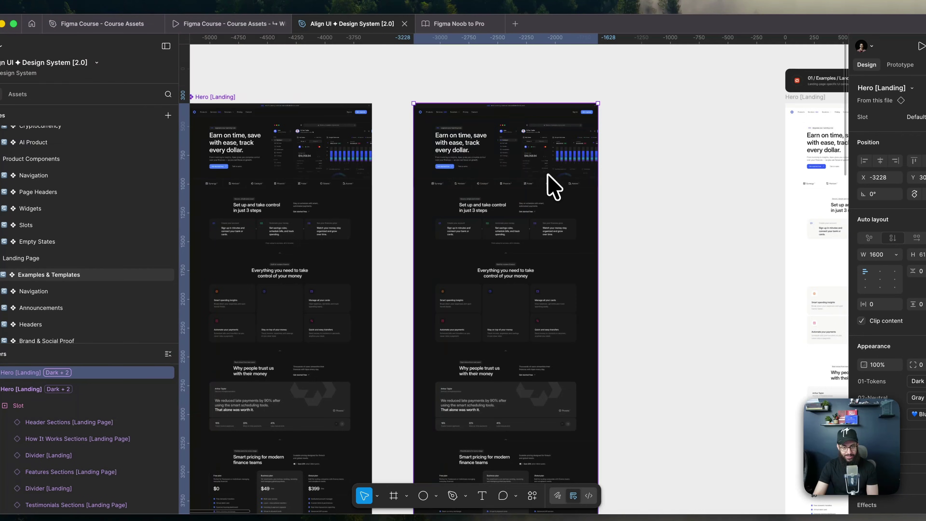
Step: In the Hero [Landing] instance's slot, move the How It Works section below the Features section
{"action": "scroll", "coordinate": [547, 181], "scroll_direction": "up", "scroll_amount": 3}
{"action": "double_click", "coordinate": [471, 176]}
{"action": "double_click", "coordinate": [471, 177]}
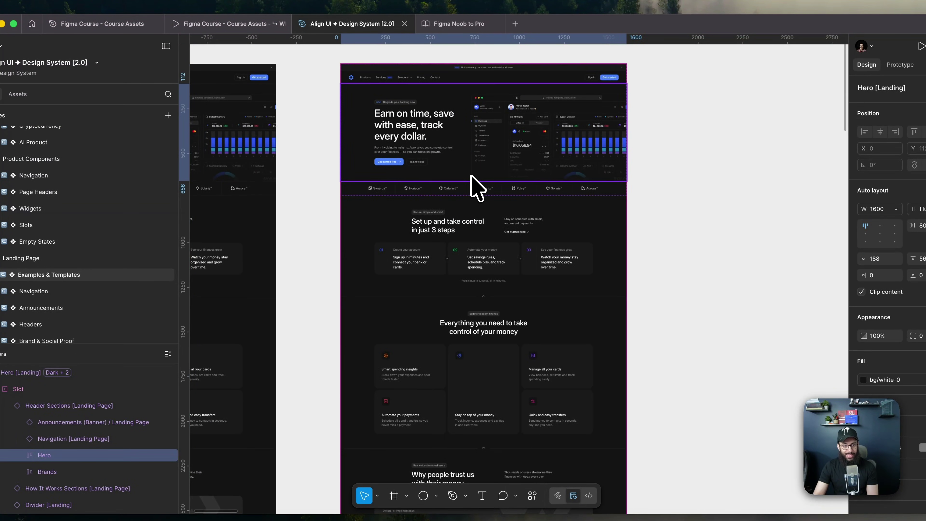
{"action": "key", "text": "shift+Return"}
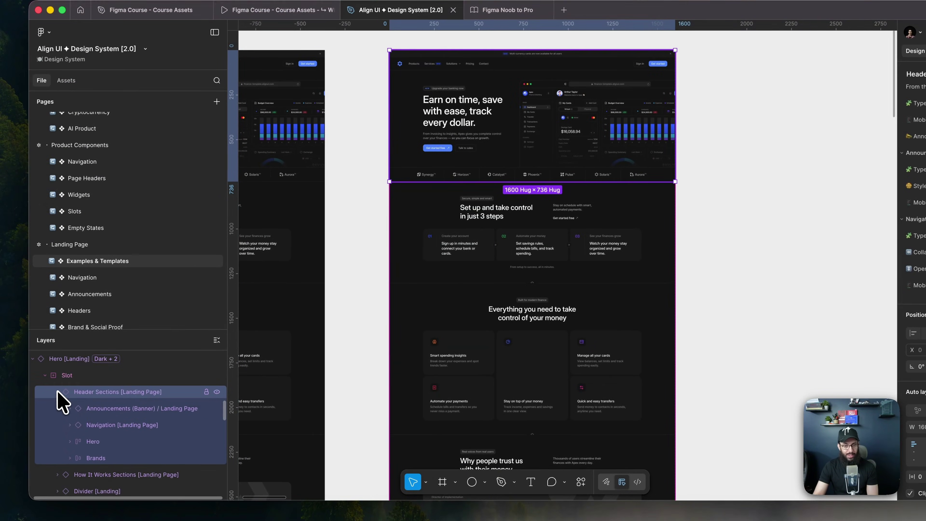
{"action": "left_click", "coordinate": [11, 405]}
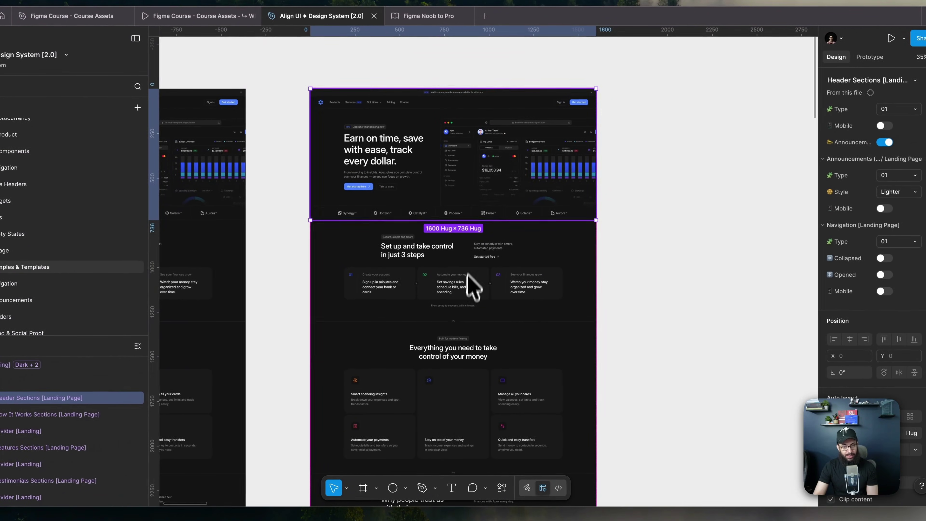
{"action": "left_click", "coordinate": [506, 257]}
{"action": "scroll", "coordinate": [510, 269], "scroll_direction": "down", "scroll_amount": 2}
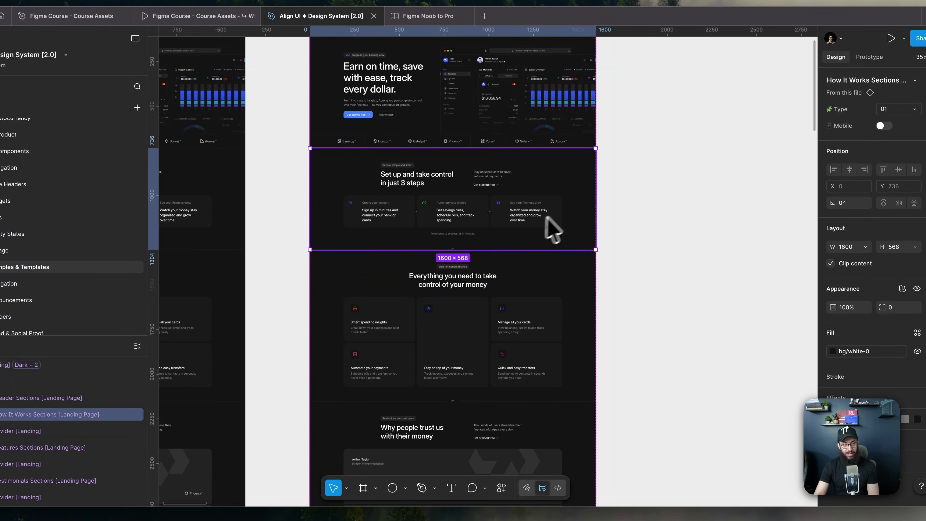
{"action": "key", "text": "Down"}
{"action": "key", "text": "Down"}
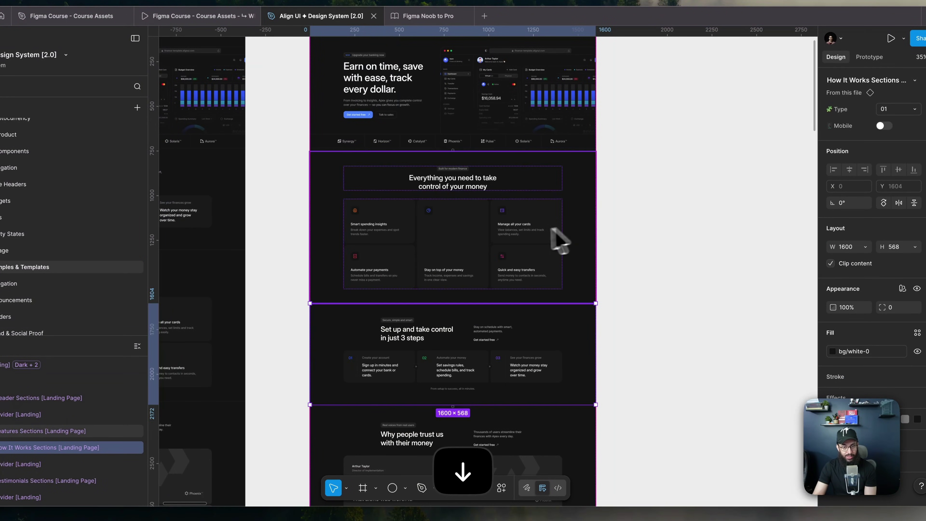
Step: Move the Features section above the divider so it directly follows the Header section
{"action": "left_click", "coordinate": [521, 242]}
{"action": "key", "text": "Up"}
{"action": "left_click", "coordinate": [620, 229]}
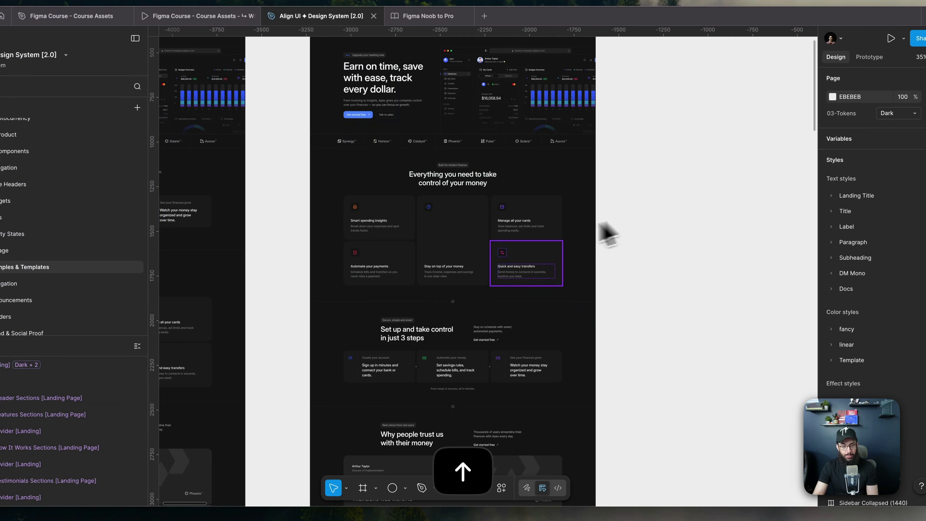
Step: Review the lower sections of the Hero [Landing] instance, including the testimonials, pricing, FAQ and blog sections
{"action": "scroll", "coordinate": [496, 265], "scroll_direction": "up", "scroll_amount": 3}
{"action": "scroll", "coordinate": [496, 263], "scroll_direction": "down", "scroll_amount": 8}
{"action": "scroll", "coordinate": [497, 258], "scroll_direction": "down", "scroll_amount": 3}
{"action": "left_click", "coordinate": [496, 259]}
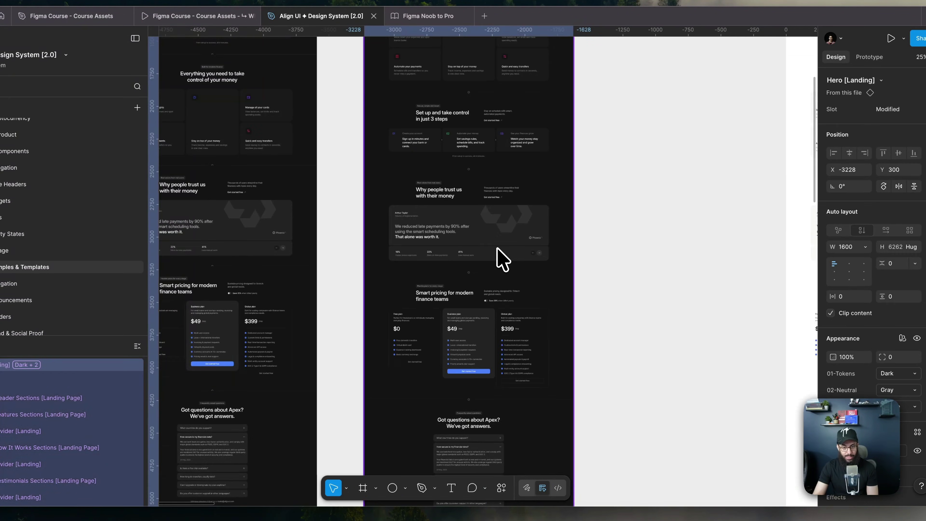
{"action": "scroll", "coordinate": [496, 257], "scroll_direction": "down", "scroll_amount": 5}
{"action": "left_click", "coordinate": [496, 252]}
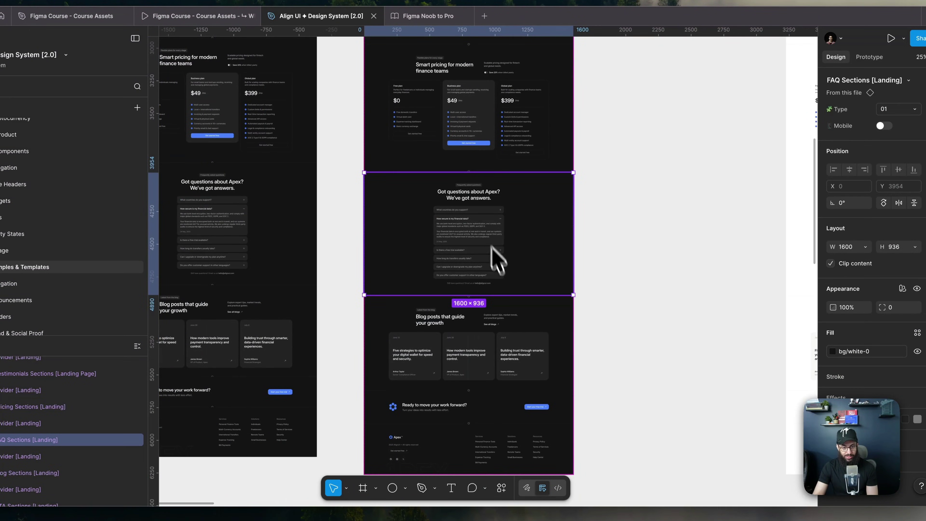
{"action": "scroll", "coordinate": [492, 328], "scroll_direction": "up", "scroll_amount": 1}
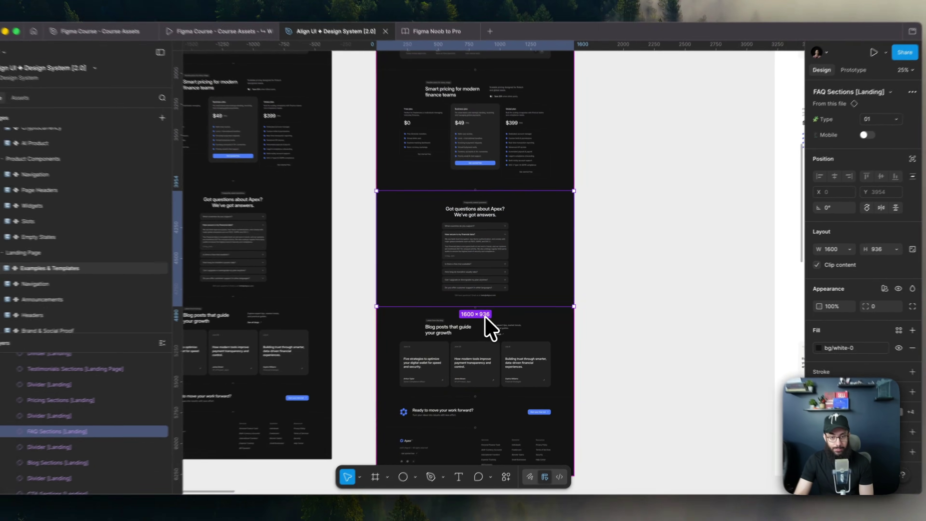
{"action": "scroll", "coordinate": [485, 318], "scroll_direction": "up", "scroll_amount": 5}
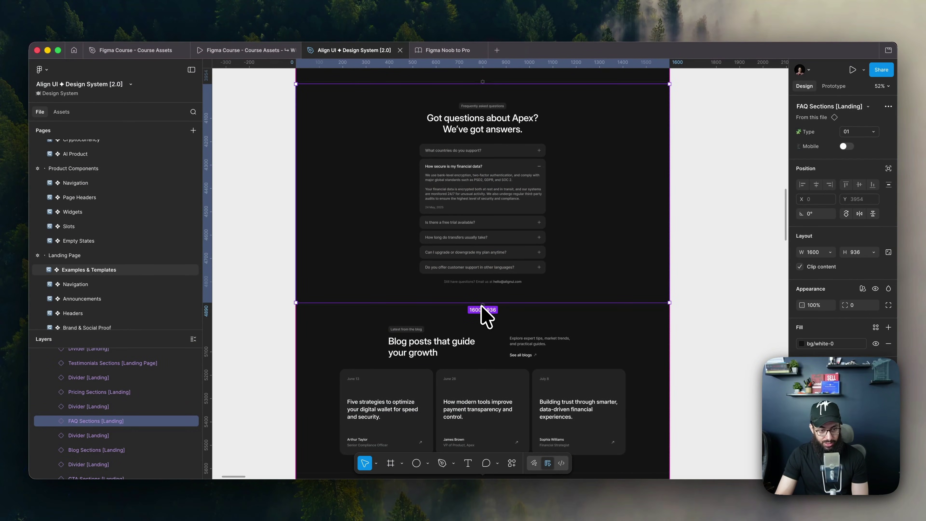
Step: Add a Careers Sections [Landing] instance from the preferred instances to the end of the slot
{"action": "key", "text": "super+z"}
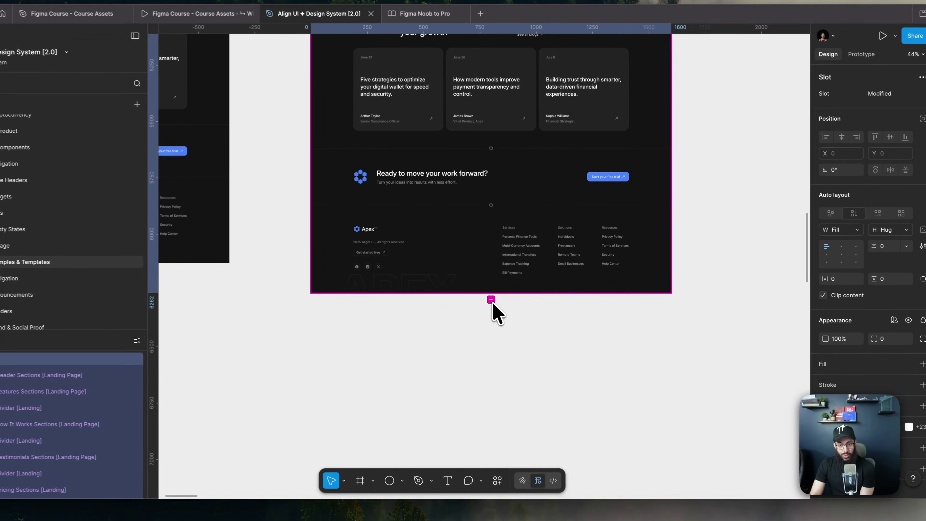
{"action": "left_click", "coordinate": [505, 302]}
{"action": "scroll", "coordinate": [568, 328], "scroll_direction": "down", "scroll_amount": 5}
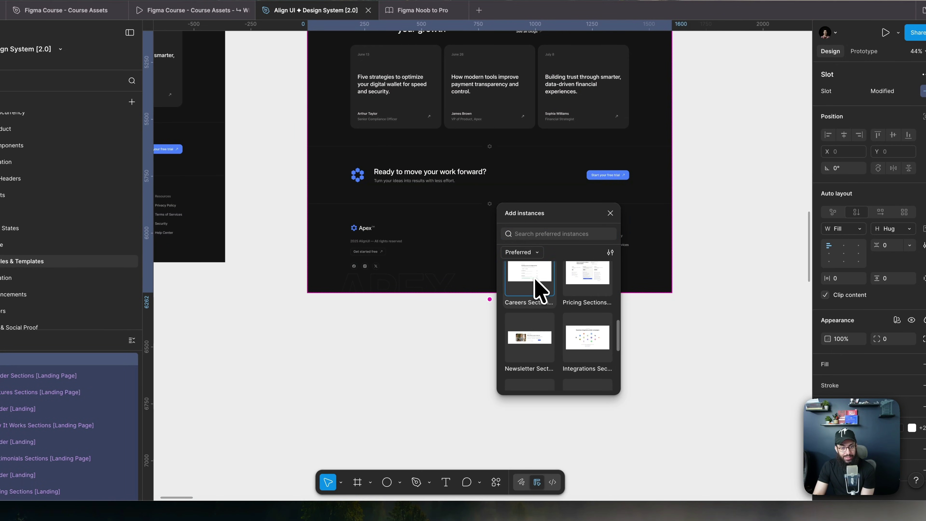
{"action": "left_click", "coordinate": [532, 281]}
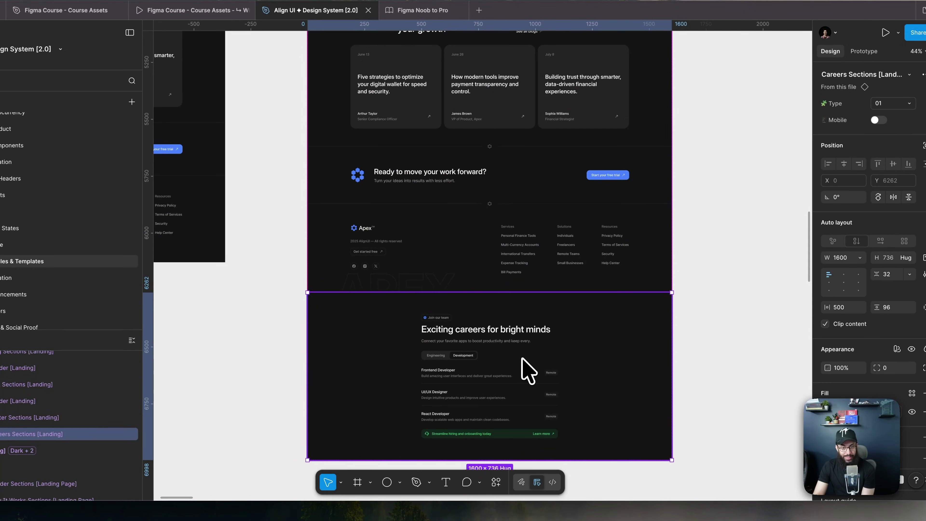
Step: Move the Careers section up within the slot, between the FAQ section's divider and the Blog section
{"action": "key", "text": "Up"}
{"action": "key", "text": "Up"}
{"action": "key", "text": "Up"}
{"action": "key", "text": "Up"}
{"action": "key", "text": "Up"}
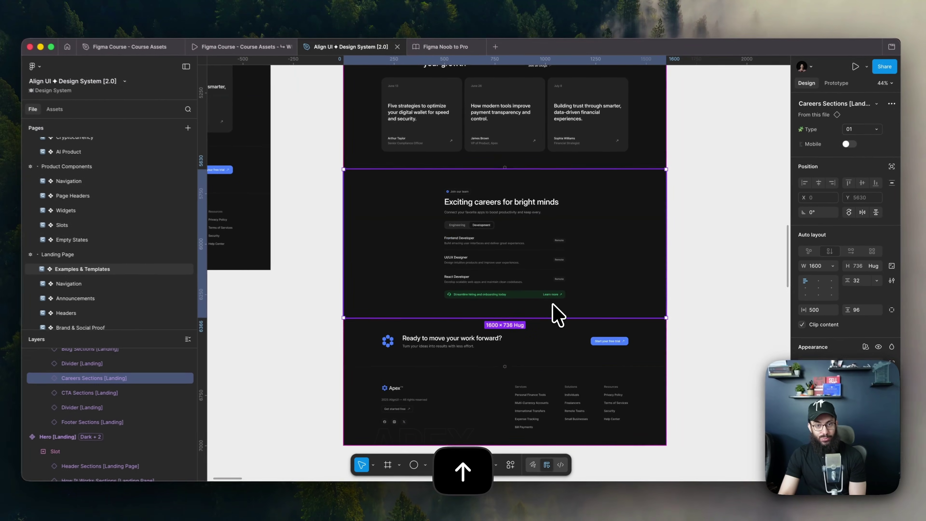
{"action": "scroll", "coordinate": [557, 315], "scroll_direction": "up", "scroll_amount": 5}
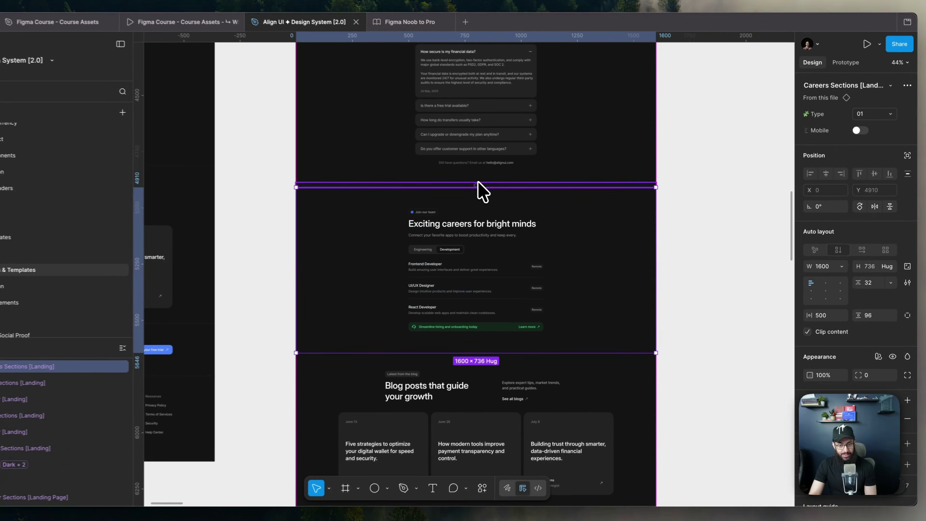
Step: Duplicate the divider above the Careers section and place the copy between the Careers and Blog sections
{"action": "left_click", "coordinate": [506, 194]}
{"action": "key", "text": "super+d"}
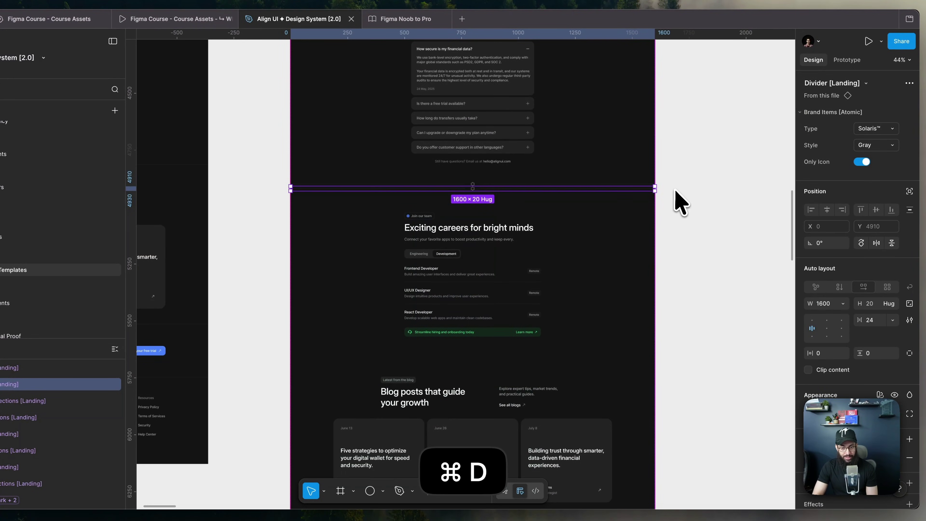
{"action": "key", "text": "Down"}
{"action": "left_click", "coordinate": [693, 202]}
Step: Review the customised landing page instance from the Careers section up to its header
{"action": "scroll", "coordinate": [666, 213], "scroll_direction": "up", "scroll_amount": 5}
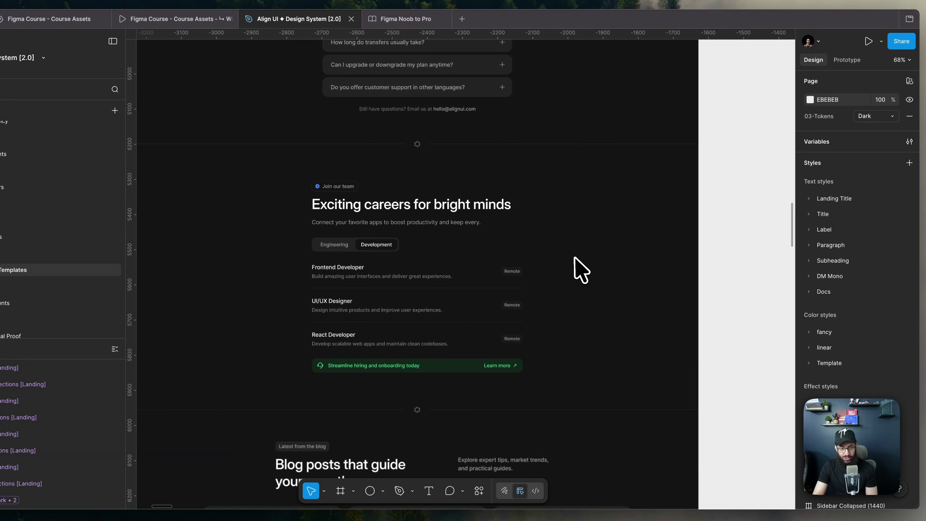
{"action": "scroll", "coordinate": [576, 259], "scroll_direction": "down", "scroll_amount": 5}
{"action": "scroll", "coordinate": [575, 259], "scroll_direction": "up", "scroll_amount": 10}
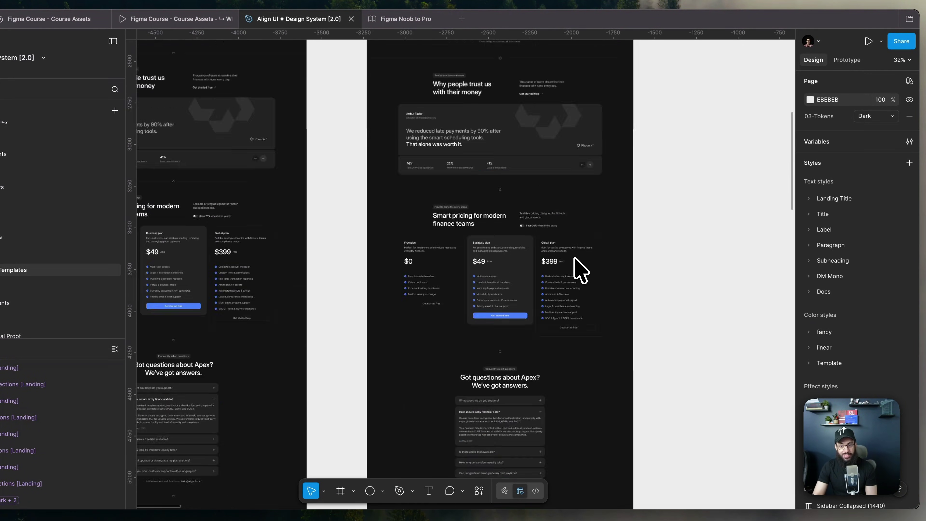
{"action": "scroll", "coordinate": [580, 269], "scroll_direction": "up", "scroll_amount": 10}
{"action": "scroll", "coordinate": [529, 260], "scroll_direction": "left", "scroll_amount": 2}
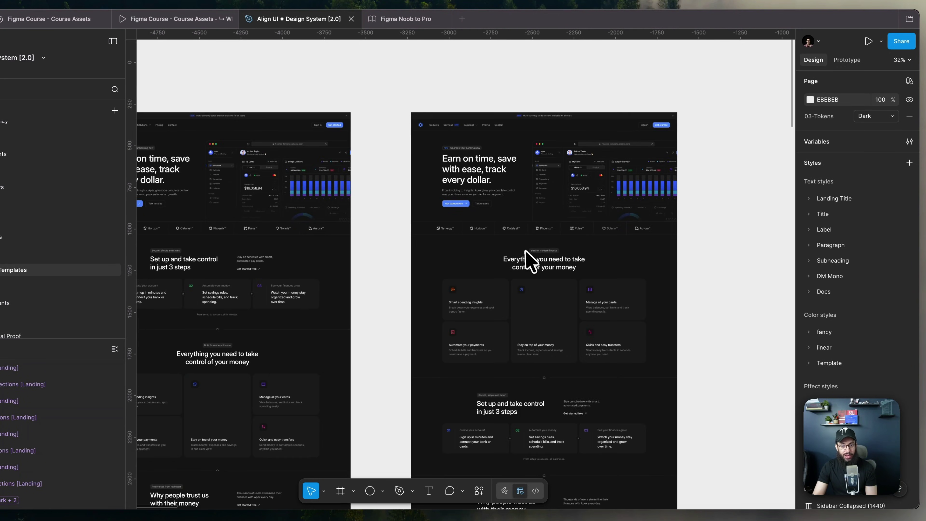
{"action": "scroll", "coordinate": [502, 263], "scroll_direction": "up", "scroll_amount": 1}
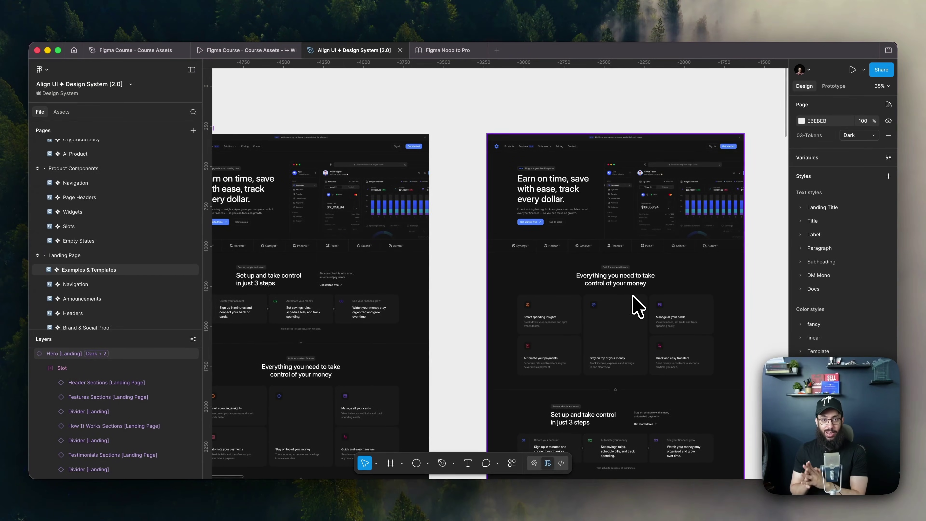